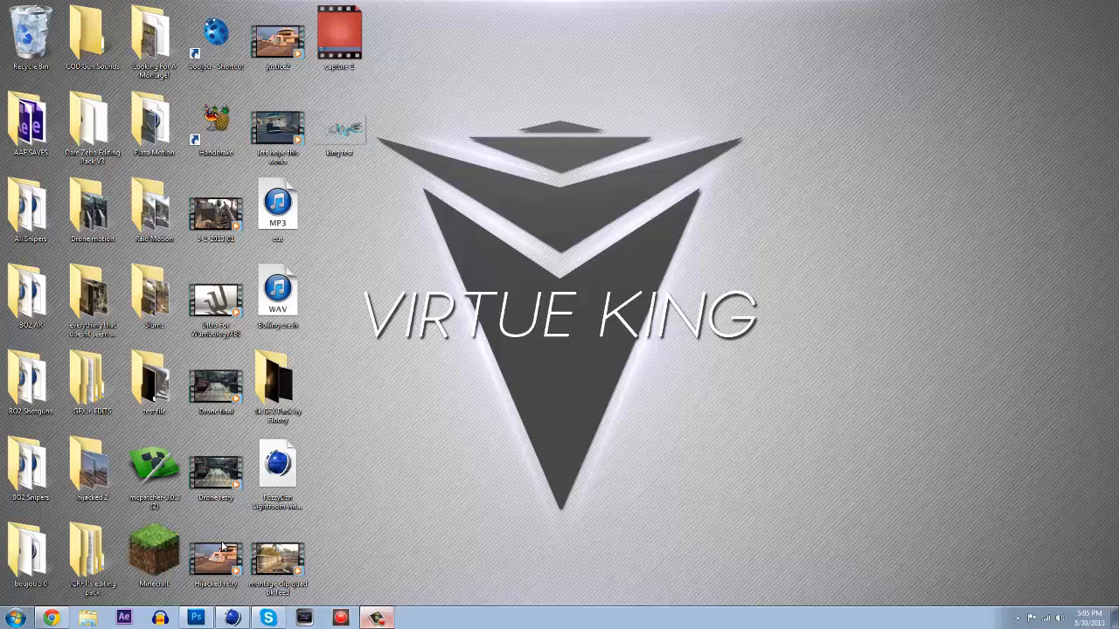
Switch to Photoshop and open the file "2013 YT Template BY SKIPLIVE" from the YOUTUBE BG PSD's folder
{"action": "mouse_move", "coordinate": [229, 621]}
{"action": "mouse_move", "coordinate": [196, 617]}
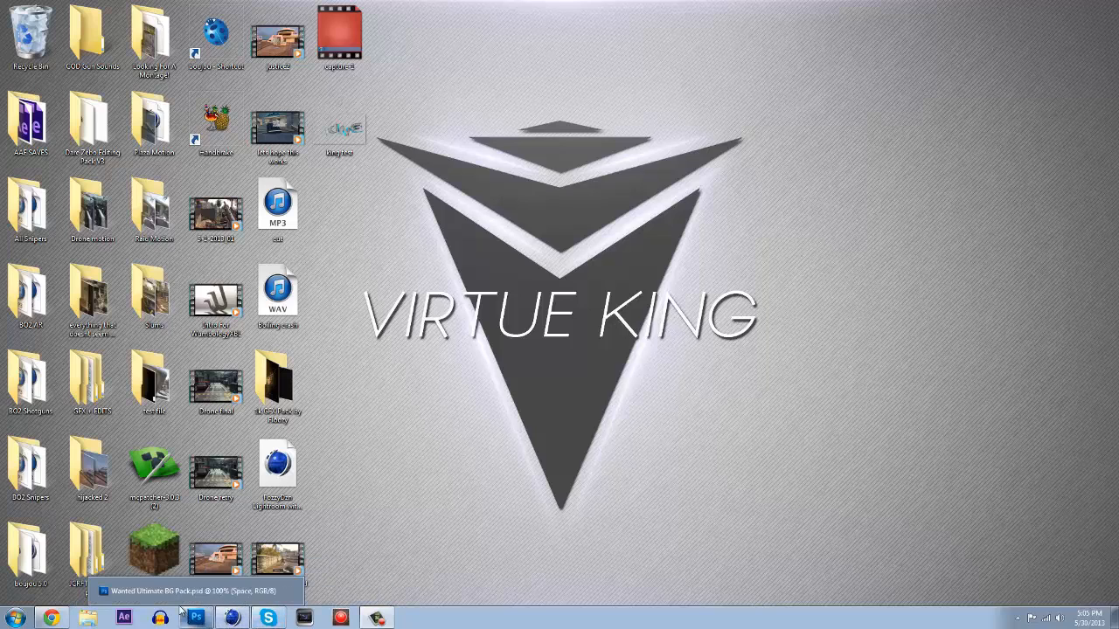
{"action": "left_click", "coordinate": [194, 592]}
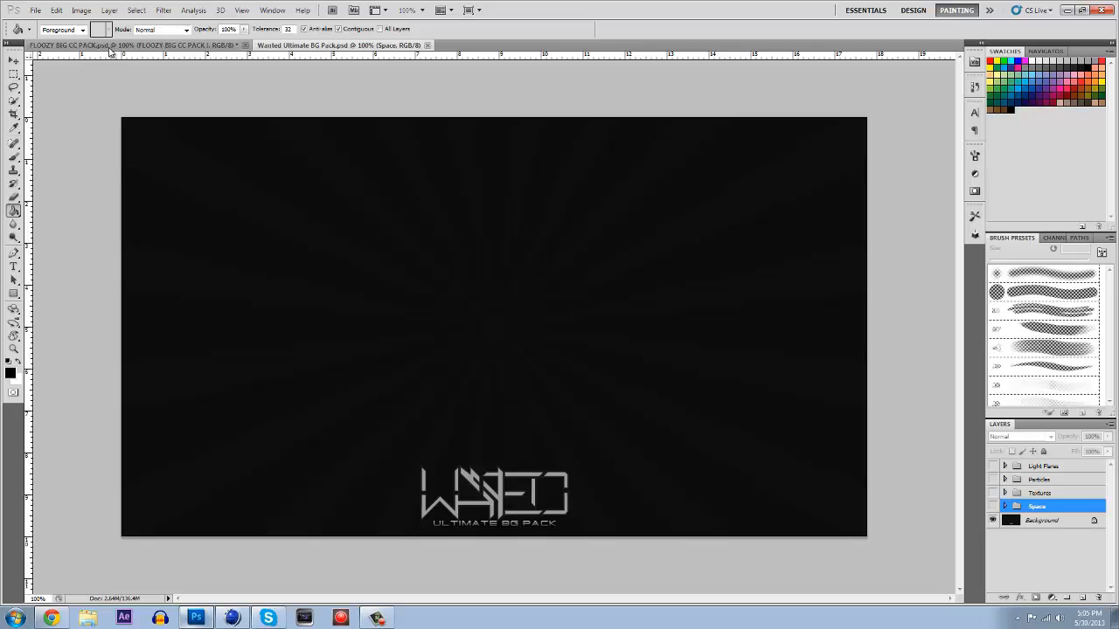
{"action": "left_click", "coordinate": [35, 10]}
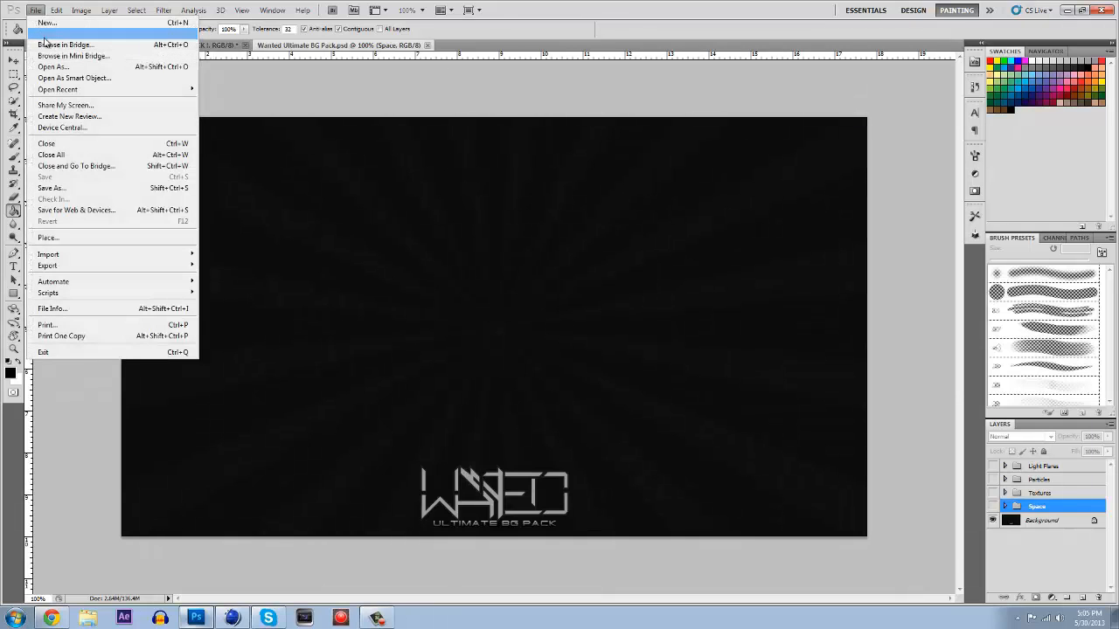
{"action": "left_click", "coordinate": [39, 35]}
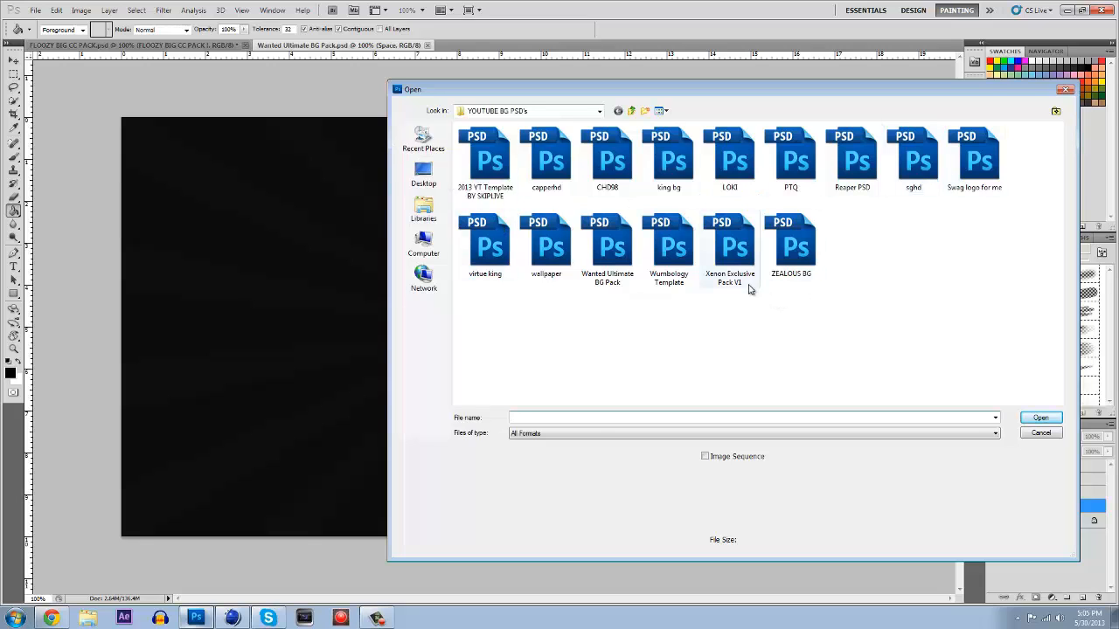
{"action": "left_click", "coordinate": [474, 167]}
{"action": "left_click", "coordinate": [1040, 419]}
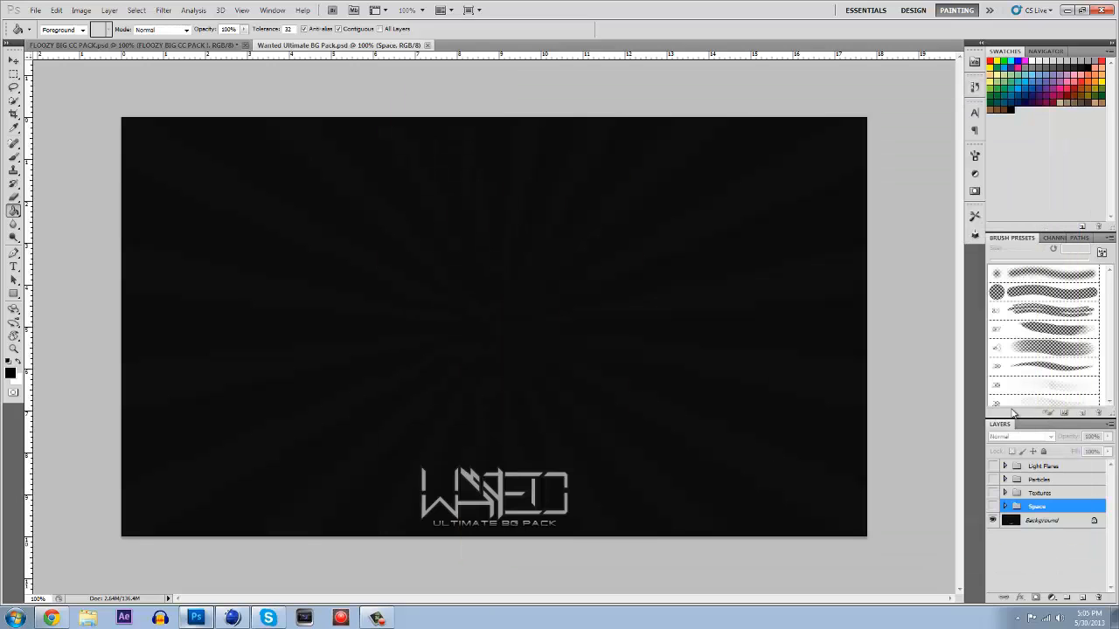
{"action": "left_click", "coordinate": [568, 237]}
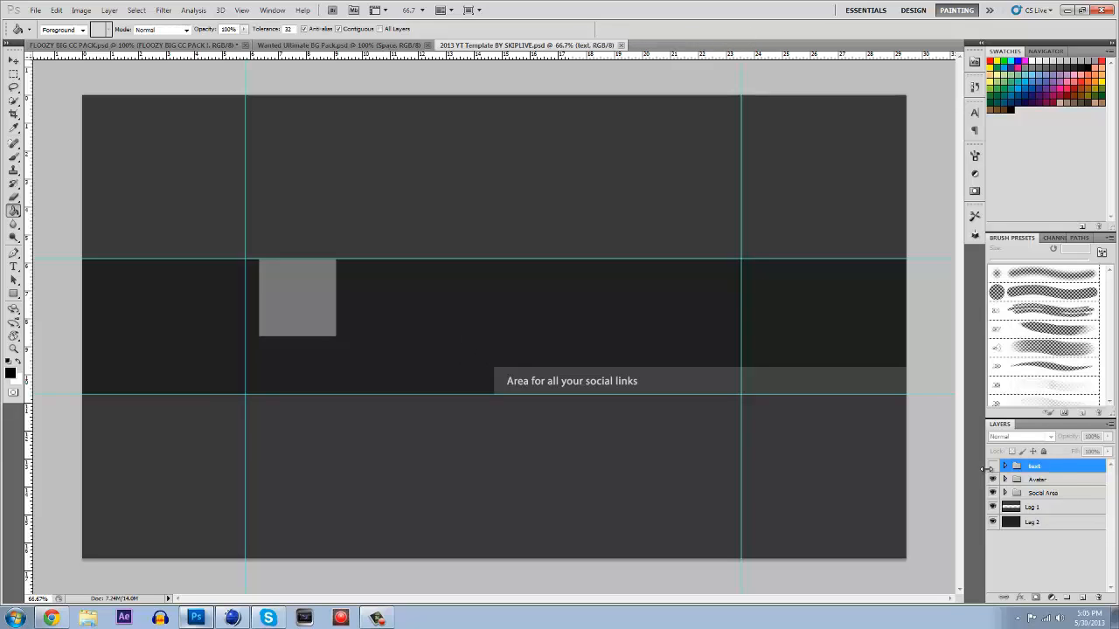
{"action": "left_click_drag", "start_coordinate": [993, 480], "coordinate": [993, 494]}
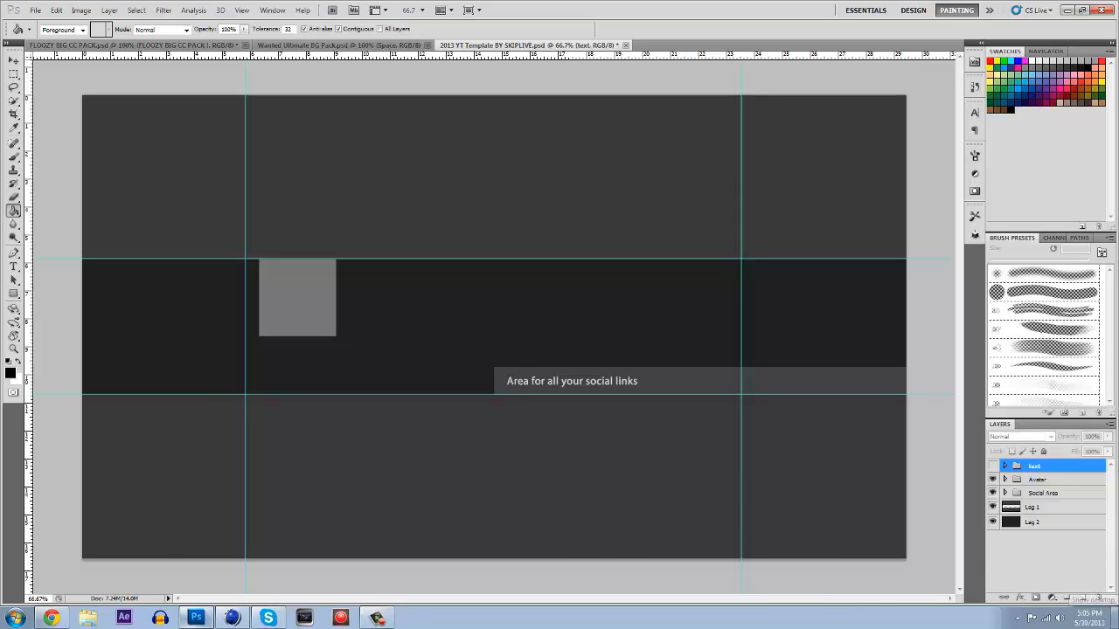
Bring the "king test" image from the desktop into the template and scale it down to about 52%
{"action": "left_click", "coordinate": [1115, 616]}
{"action": "left_click_drag", "start_coordinate": [344, 129], "coordinate": [593, 236]}
{"action": "left_click_drag", "start_coordinate": [868, 113], "coordinate": [605, 264]}
{"action": "left_click_drag", "start_coordinate": [476, 294], "coordinate": [512, 237]}
{"action": "left_click_drag", "start_coordinate": [710, 174], "coordinate": [615, 221]}
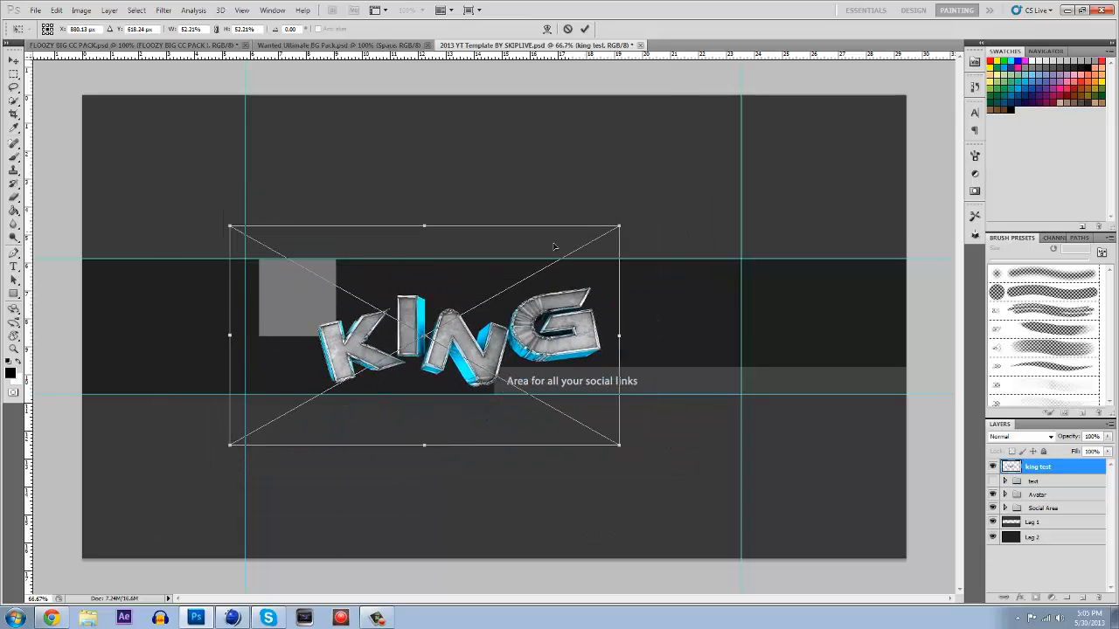
Scale the KING image to about 55%, position it over the dark central band, and commit the placement
{"action": "left_click_drag", "start_coordinate": [470, 265], "coordinate": [494, 242]}
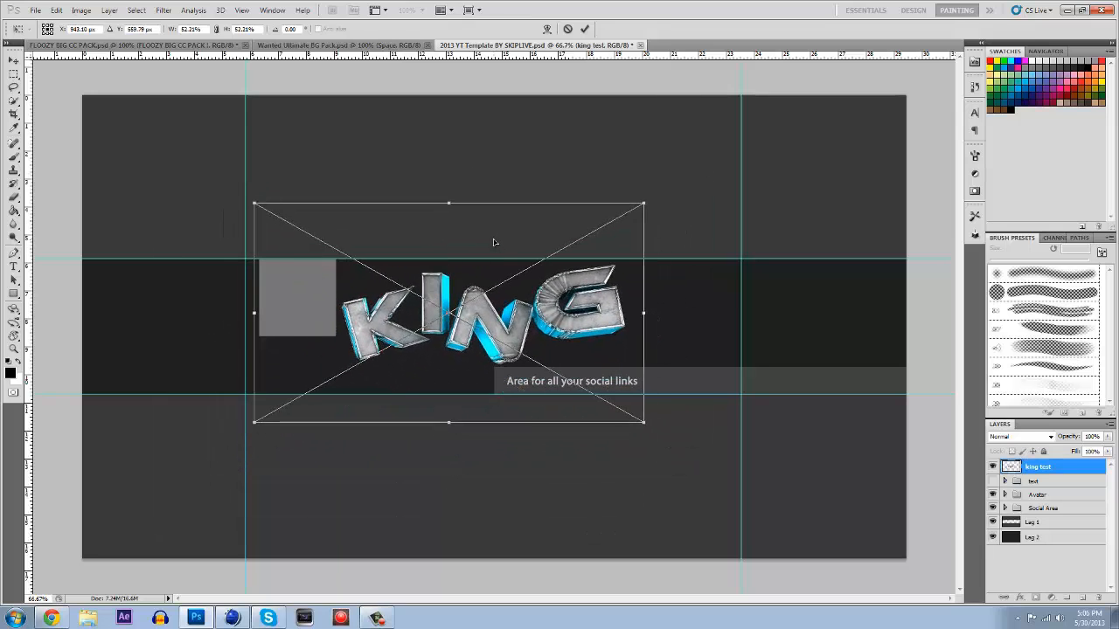
{"action": "left_click_drag", "start_coordinate": [647, 207], "coordinate": [631, 217]}
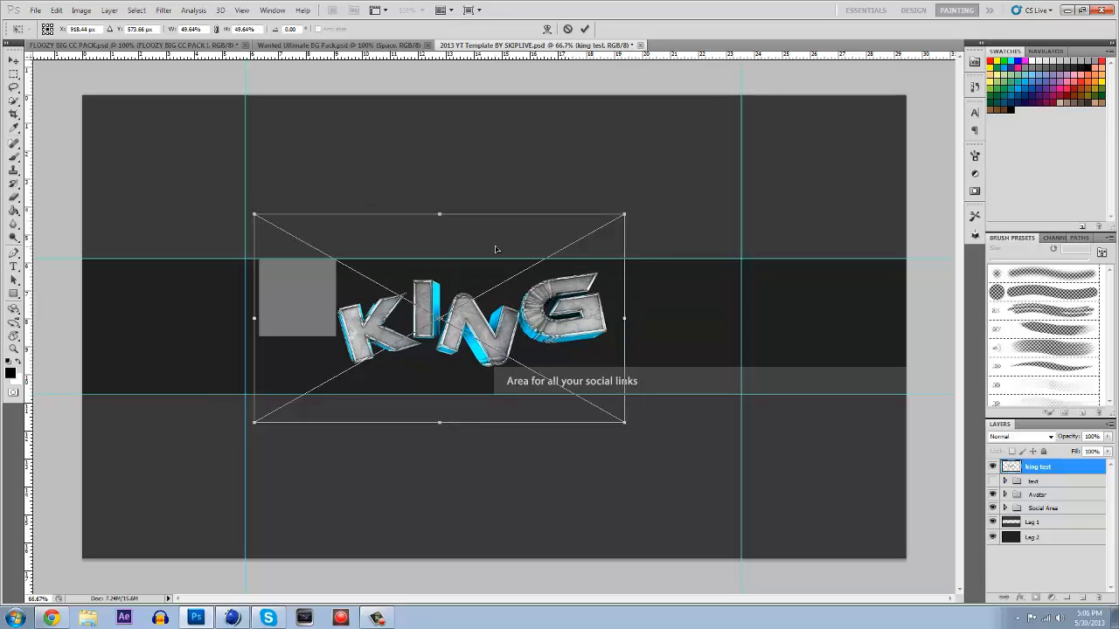
{"action": "left_click_drag", "start_coordinate": [496, 247], "coordinate": [521, 253]}
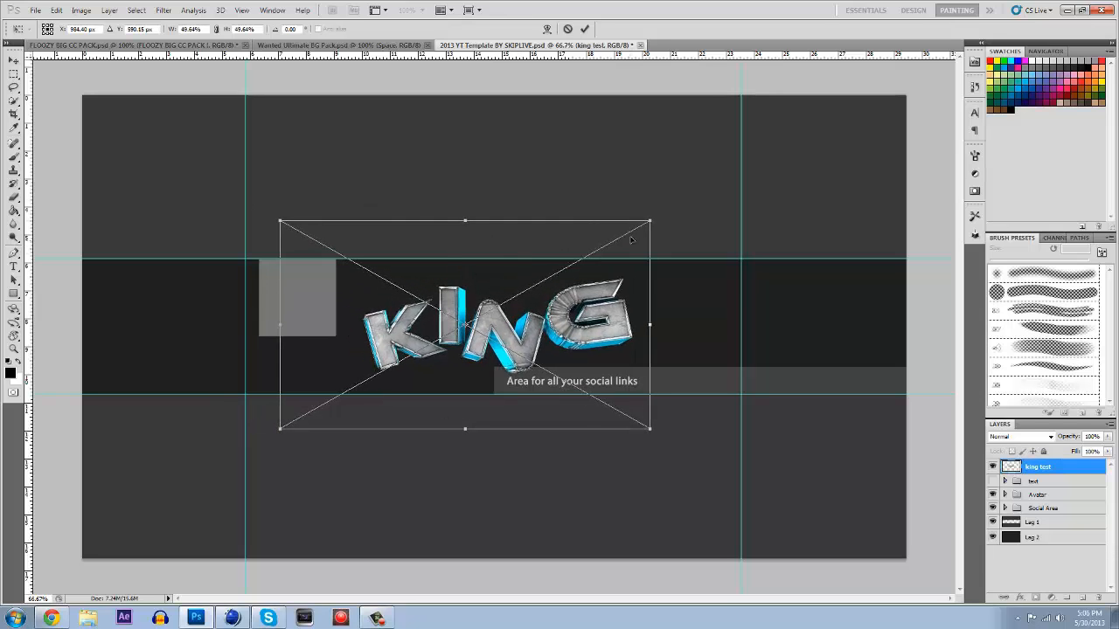
{"action": "left_click_drag", "start_coordinate": [652, 219], "coordinate": [688, 195]}
{"action": "left_click_drag", "start_coordinate": [549, 242], "coordinate": [525, 250]}
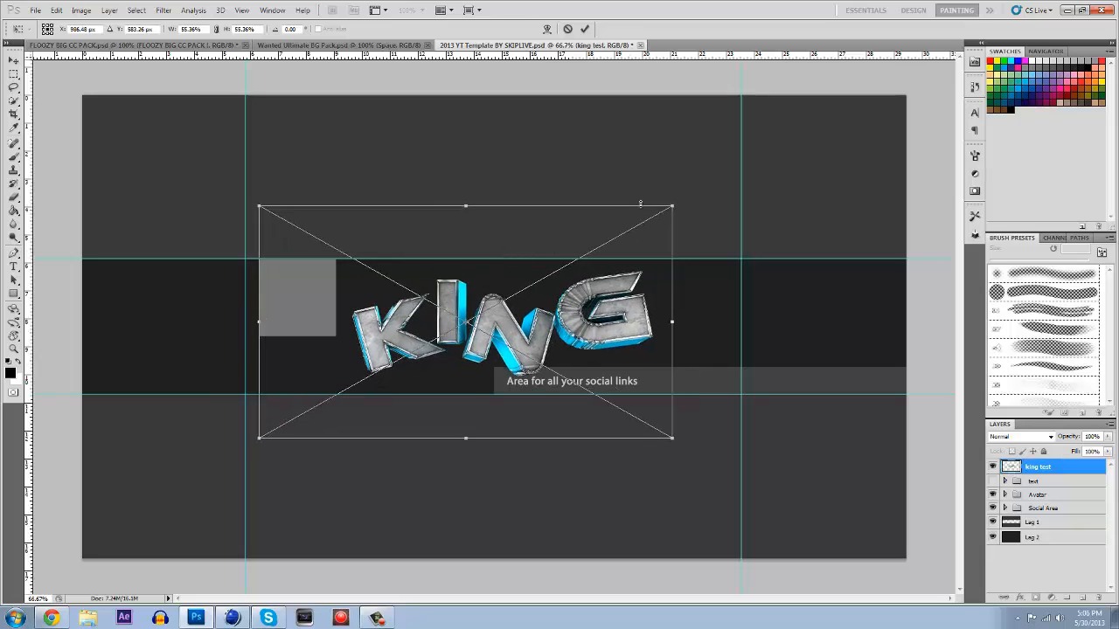
{"action": "left_click", "coordinate": [13, 60]}
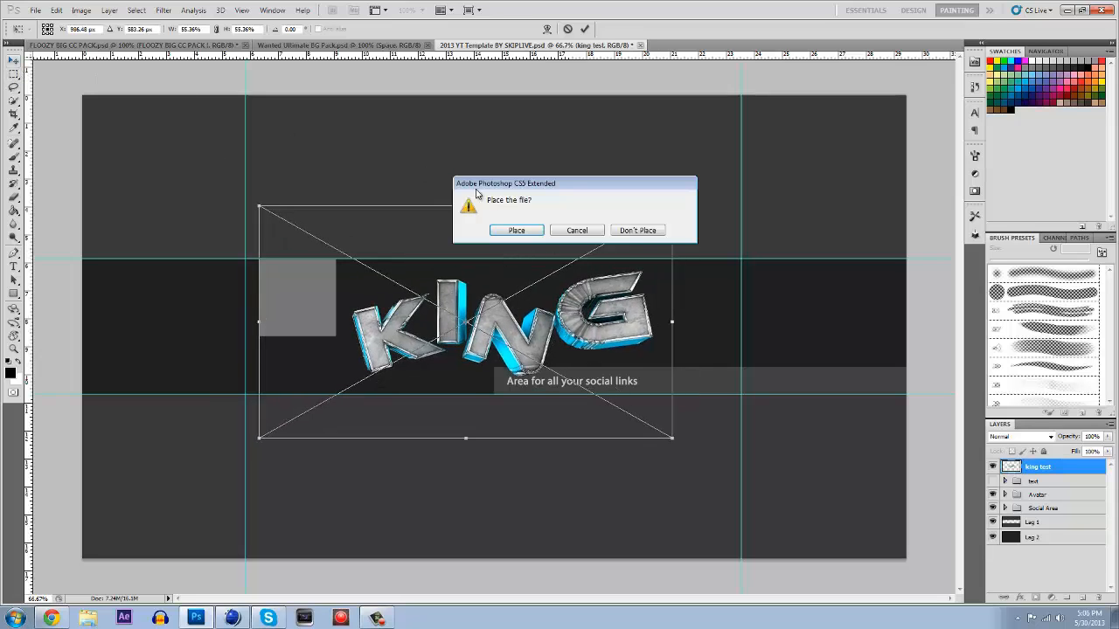
{"action": "left_click", "coordinate": [529, 231]}
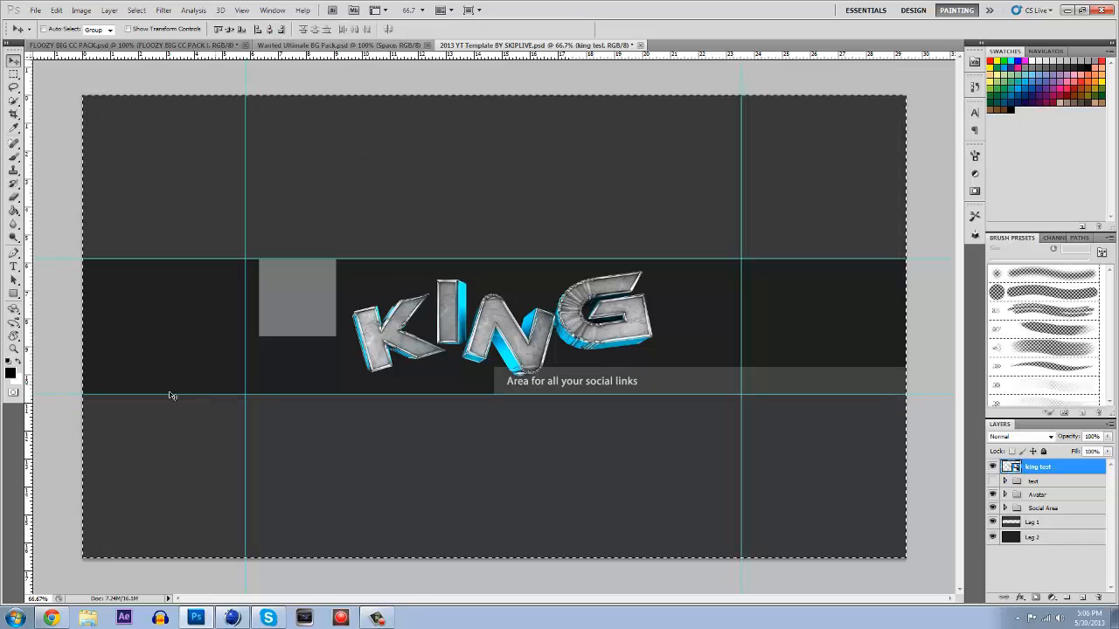
Center the KING logo horizontally and vertically on the canvas, and hide the Avatar and Social Area groups
{"action": "left_click", "coordinate": [269, 29]}
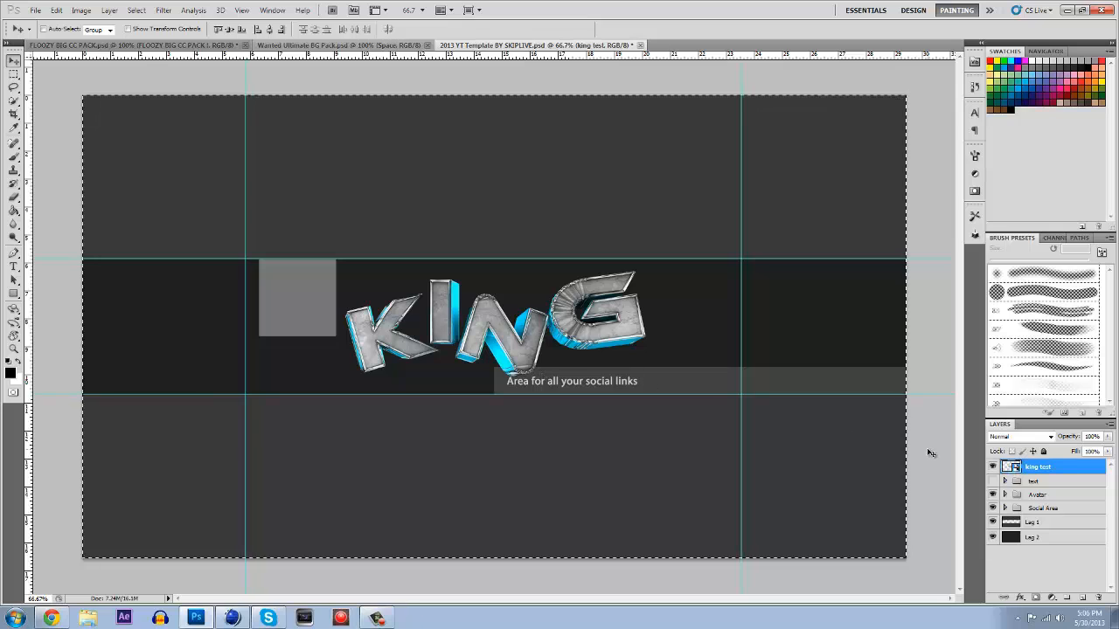
{"action": "key", "text": "ctrl+d"}
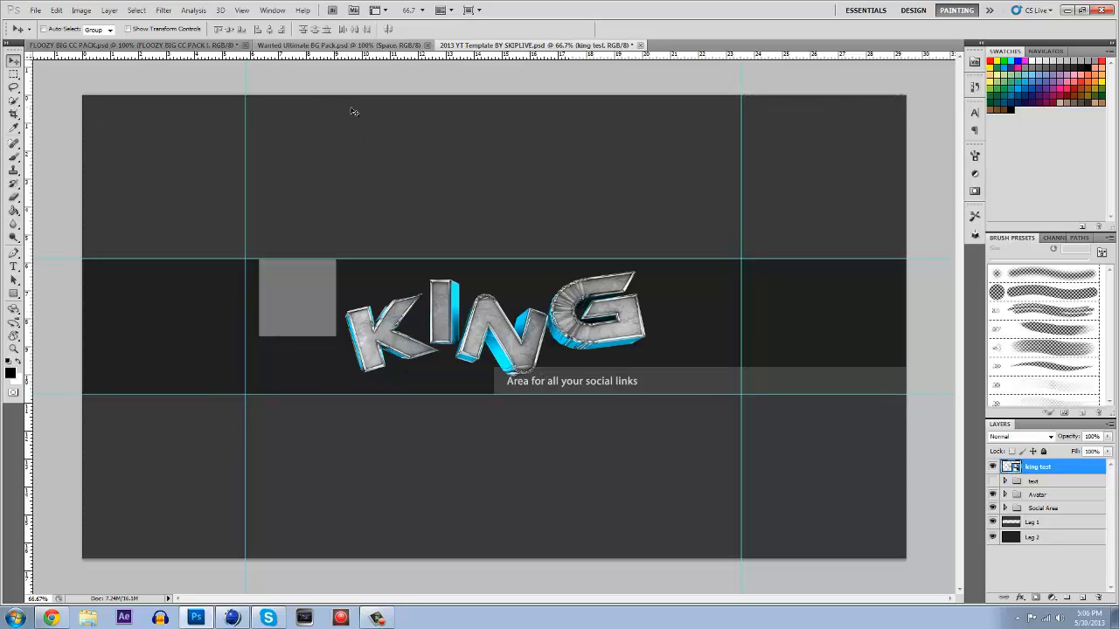
{"action": "key", "text": "ctrl+a"}
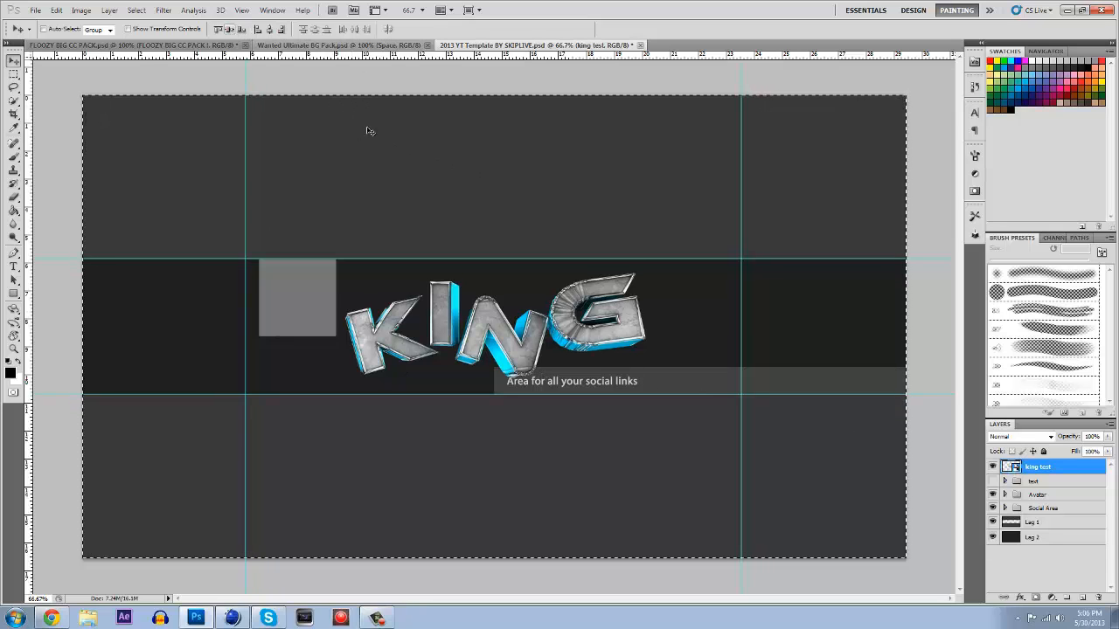
{"action": "key", "text": "ctrl+d"}
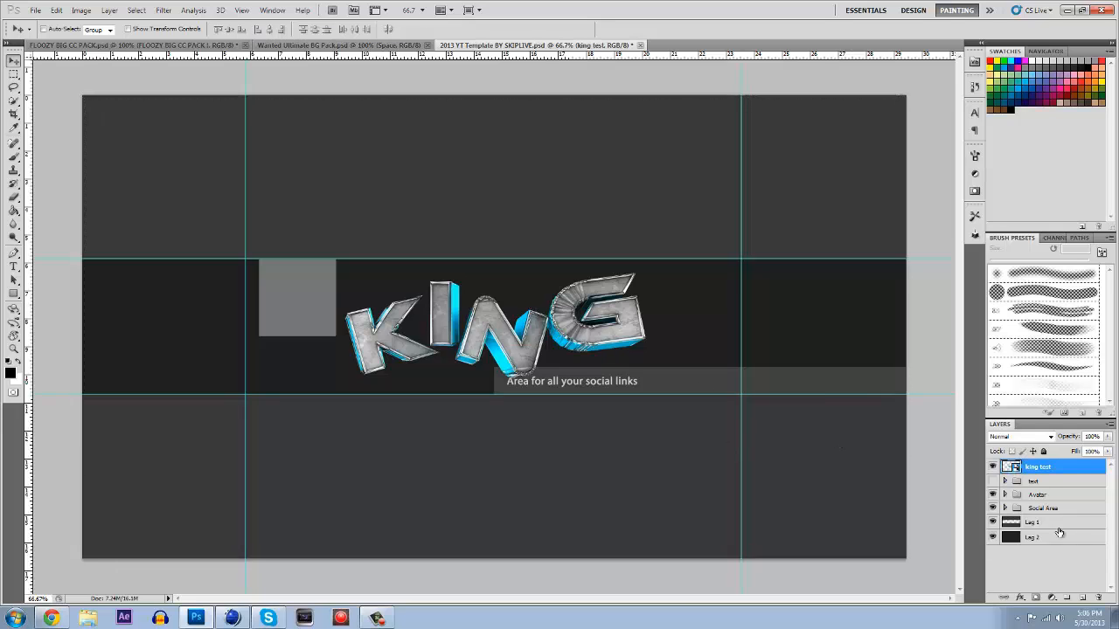
{"action": "left_click", "coordinate": [993, 494]}
{"action": "left_click", "coordinate": [993, 508]}
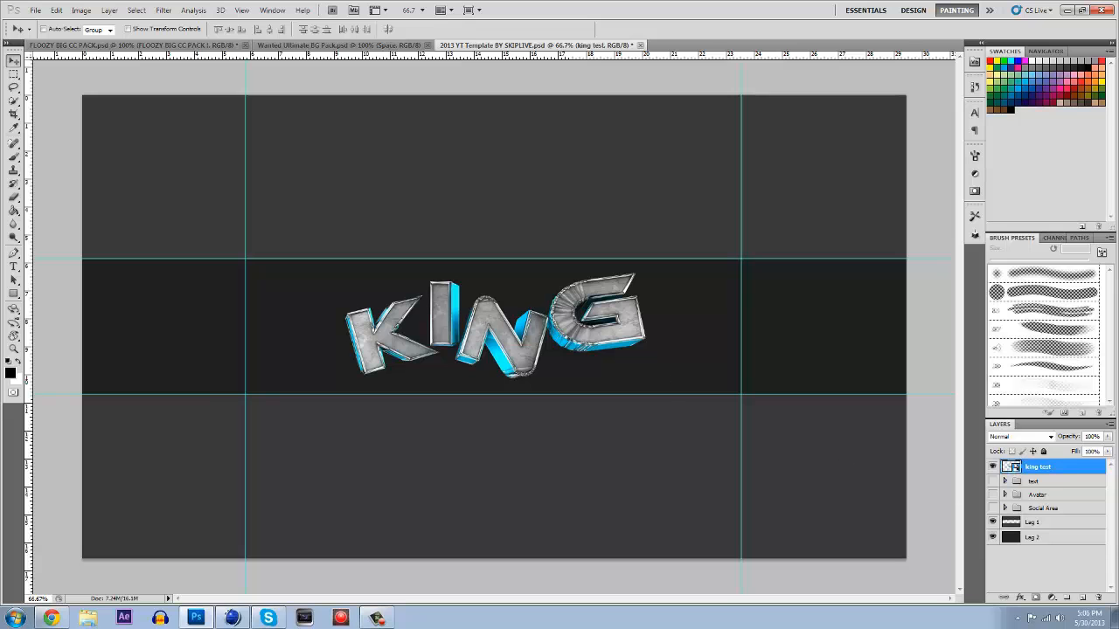
Float the FLOOZY BIG CC PACK document in its own window and shrink it so the template shows beside it
{"action": "left_click", "coordinate": [153, 44]}
{"action": "left_click_drag", "start_coordinate": [153, 43], "coordinate": [166, 105]}
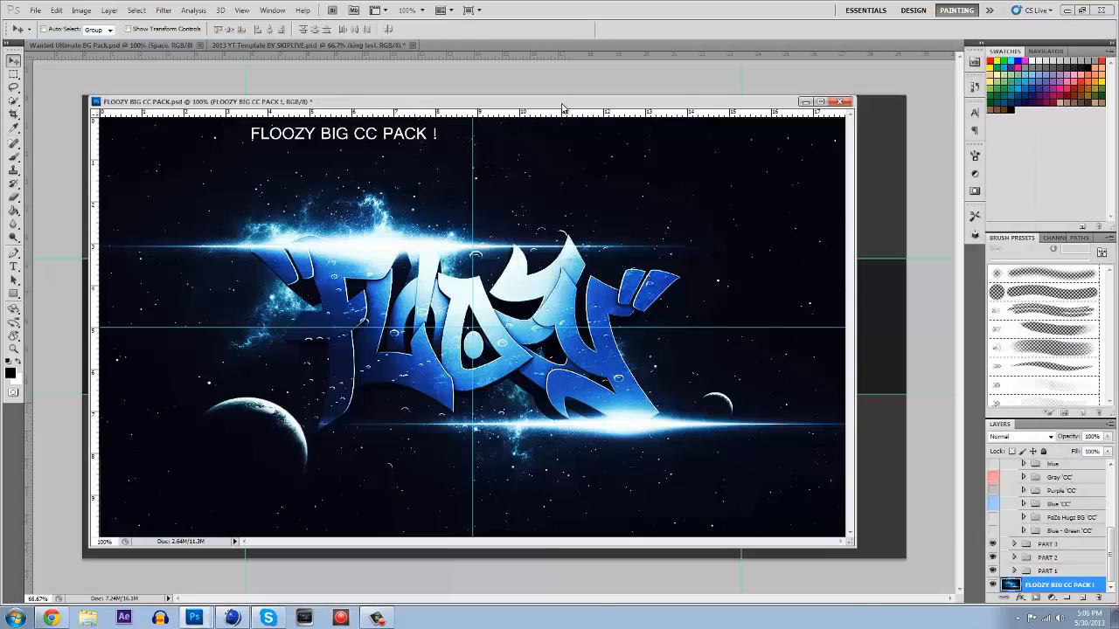
{"action": "left_click_drag", "start_coordinate": [89, 94], "coordinate": [572, 258]}
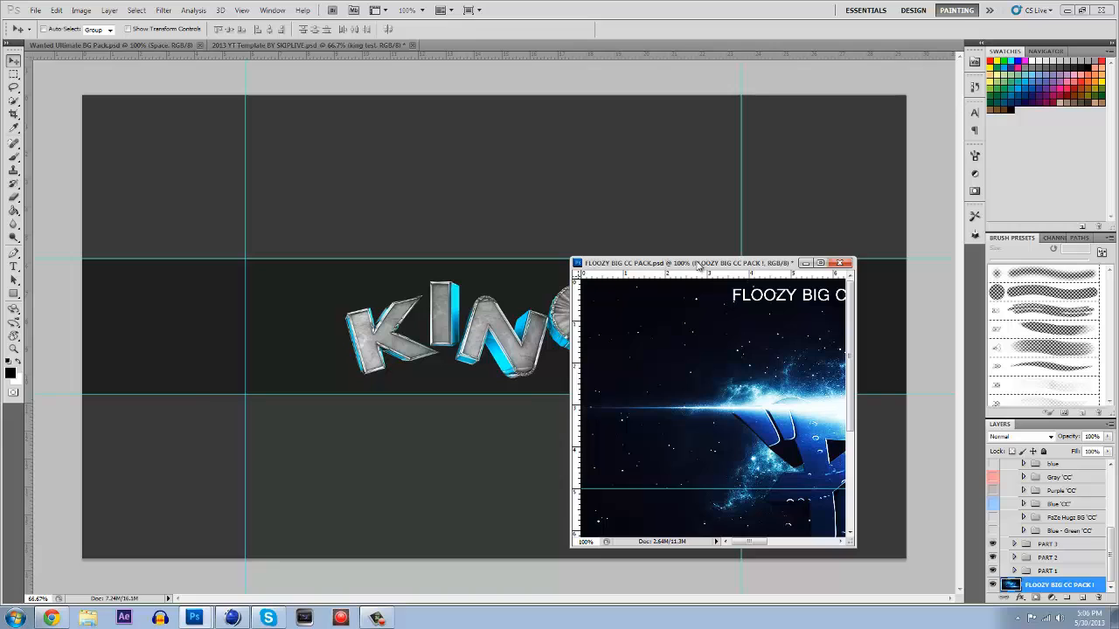
Try several color-correction groups in FLOOZY BIG CC PACK, leaving Obey BG CC hidden and Darth CC BG visible and selected
{"action": "scroll", "coordinate": [1072, 489], "scroll_direction": "up", "scroll_amount": 3}
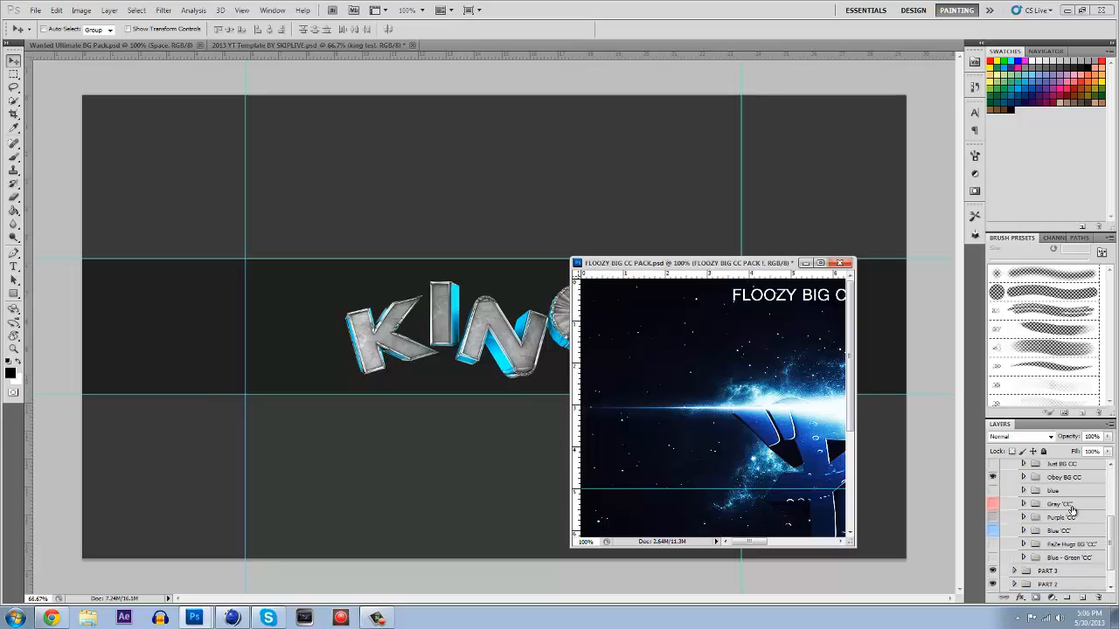
{"action": "left_click", "coordinate": [1073, 505]}
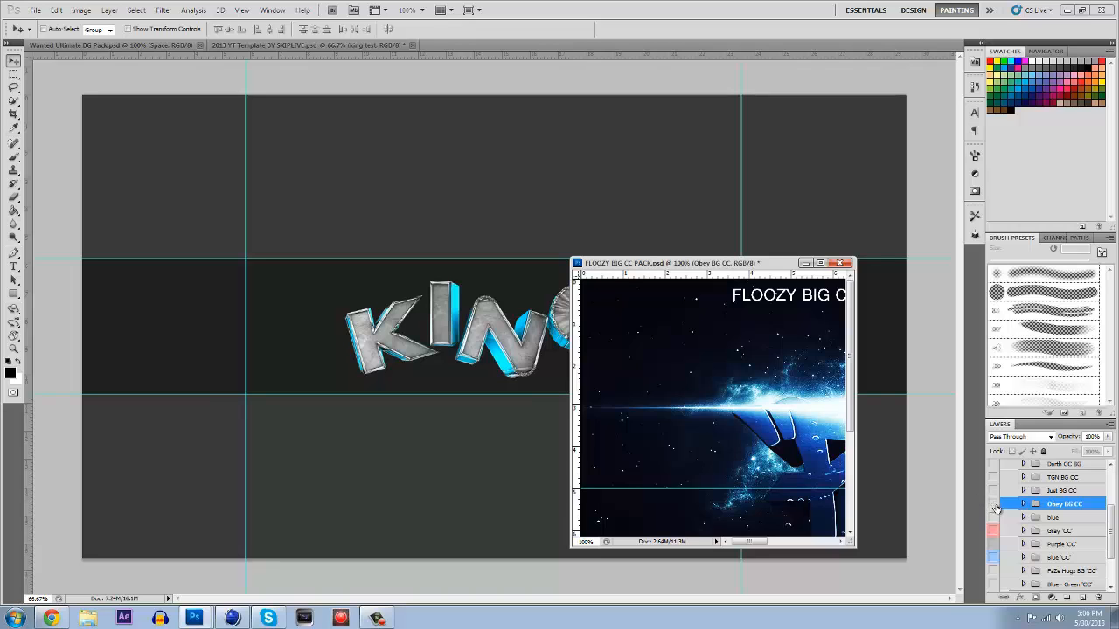
{"action": "left_click", "coordinate": [994, 505]}
{"action": "left_click", "coordinate": [993, 479]}
{"action": "left_click", "coordinate": [993, 479]}
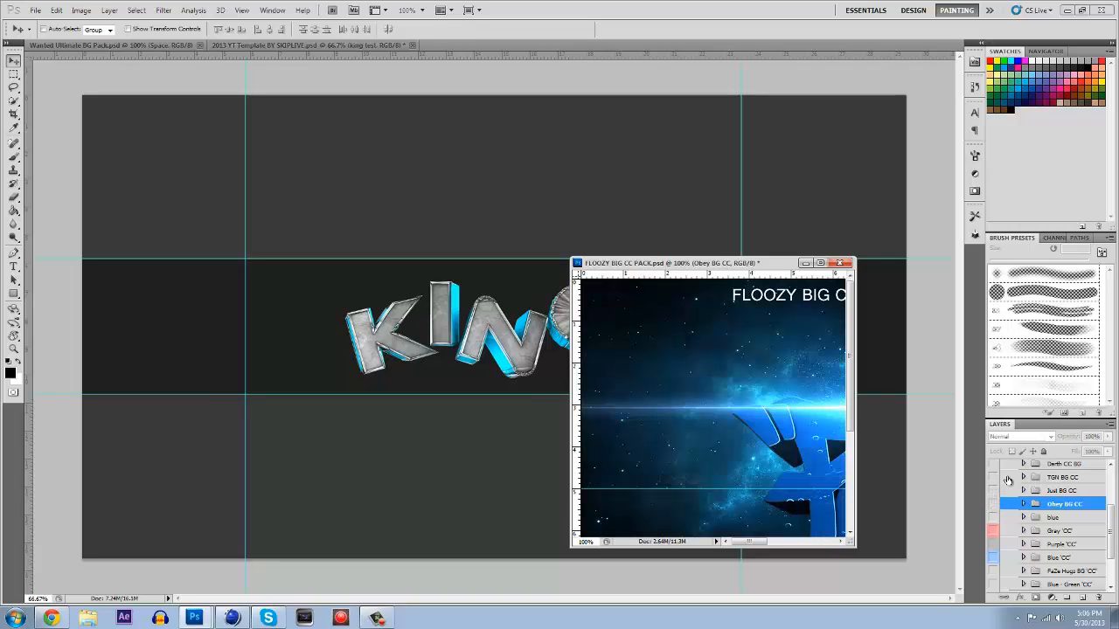
{"action": "left_click", "coordinate": [994, 464]}
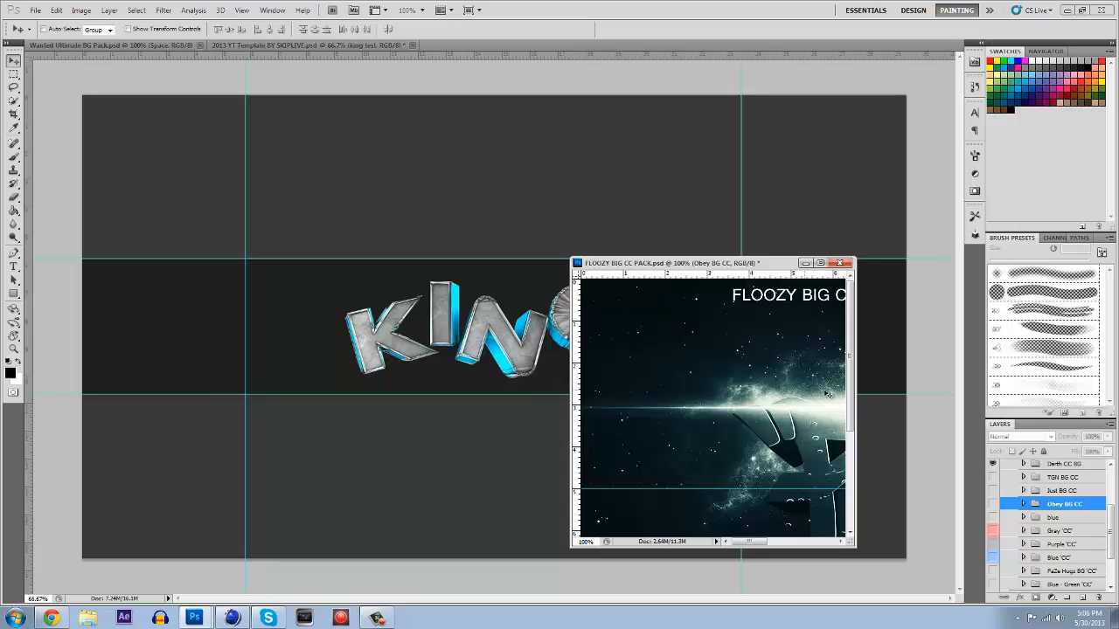
{"action": "left_click_drag", "start_coordinate": [855, 381], "coordinate": [906, 381]}
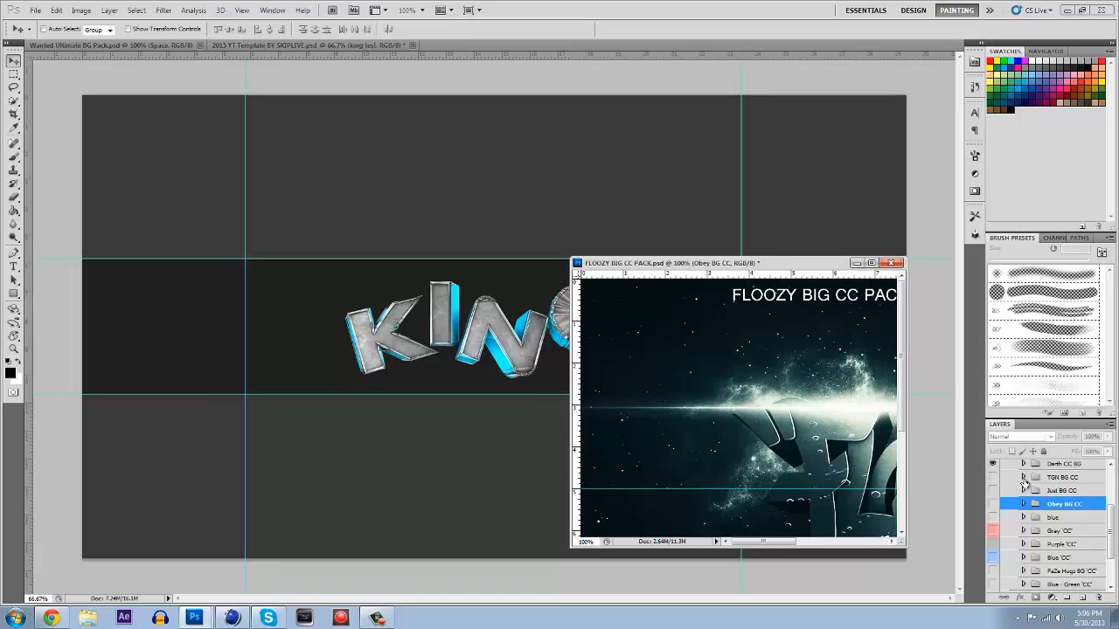
{"action": "left_click", "coordinate": [1057, 464]}
{"action": "scroll", "coordinate": [1042, 495], "scroll_direction": "up", "scroll_amount": 3}
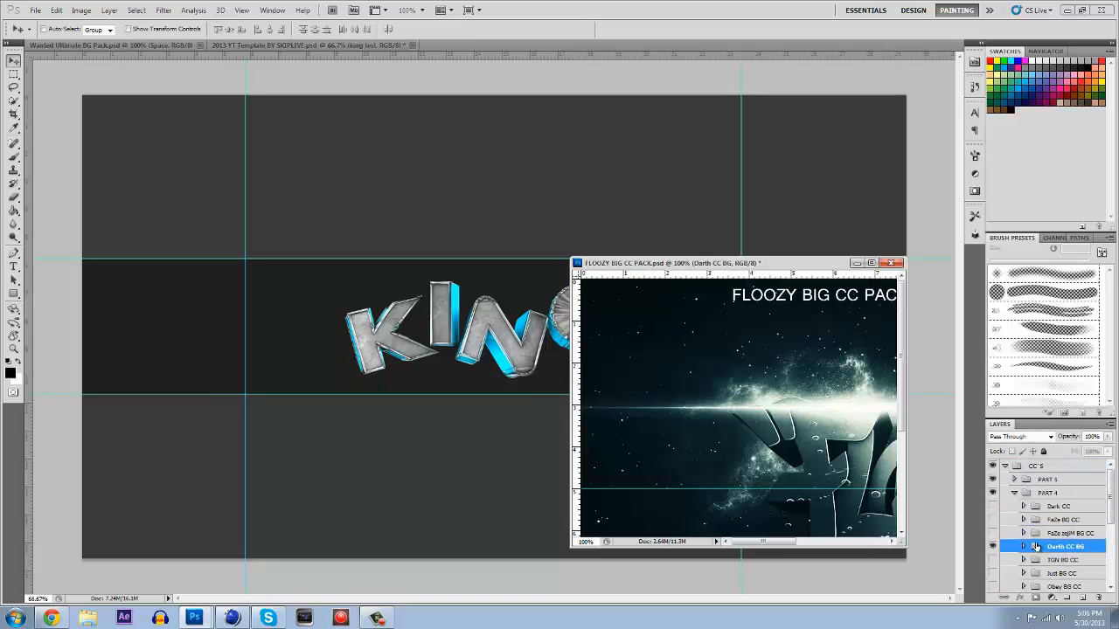
Copy the Darth CC BG group into the template above the KING logo, and dock the FLOOZY document back as a tab
{"action": "left_click_drag", "start_coordinate": [1073, 550], "coordinate": [319, 238]}
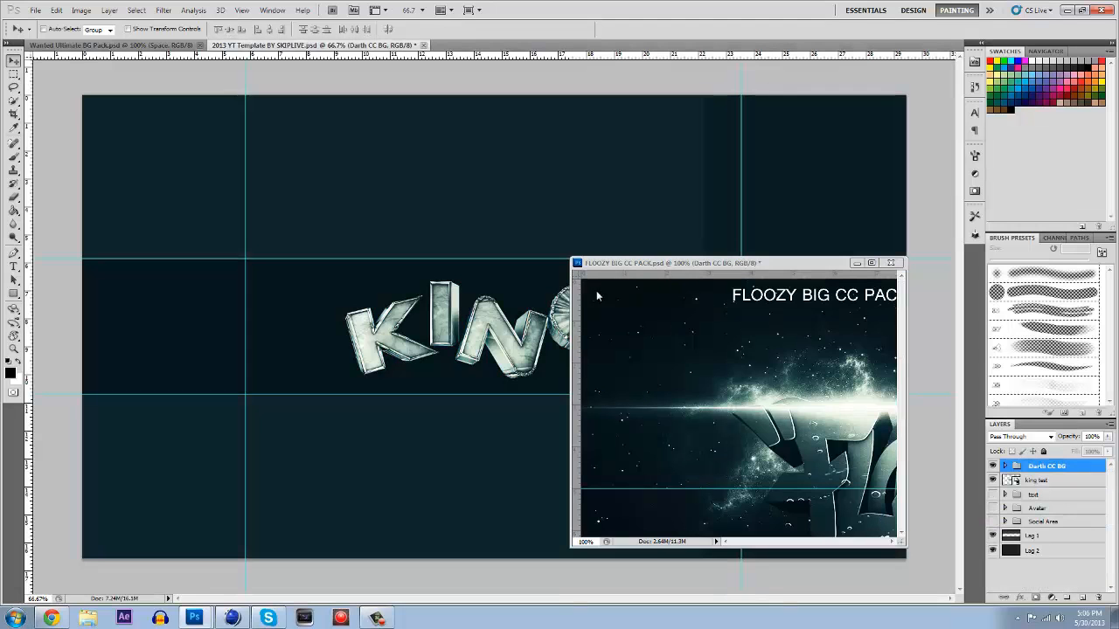
{"action": "left_click_drag", "start_coordinate": [768, 269], "coordinate": [392, 60]}
{"action": "left_click", "coordinate": [382, 46]}
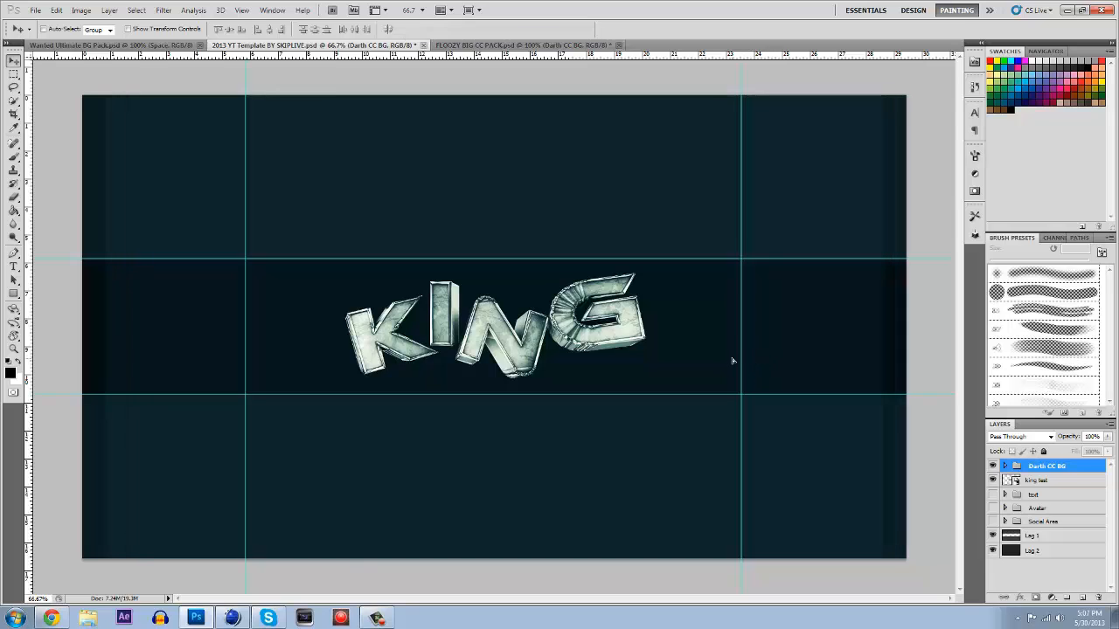
Scale the Darth CC BG group to about 115%, reposition it to cover the whole canvas, and apply the transformation
{"action": "key", "text": "ctrl+t"}
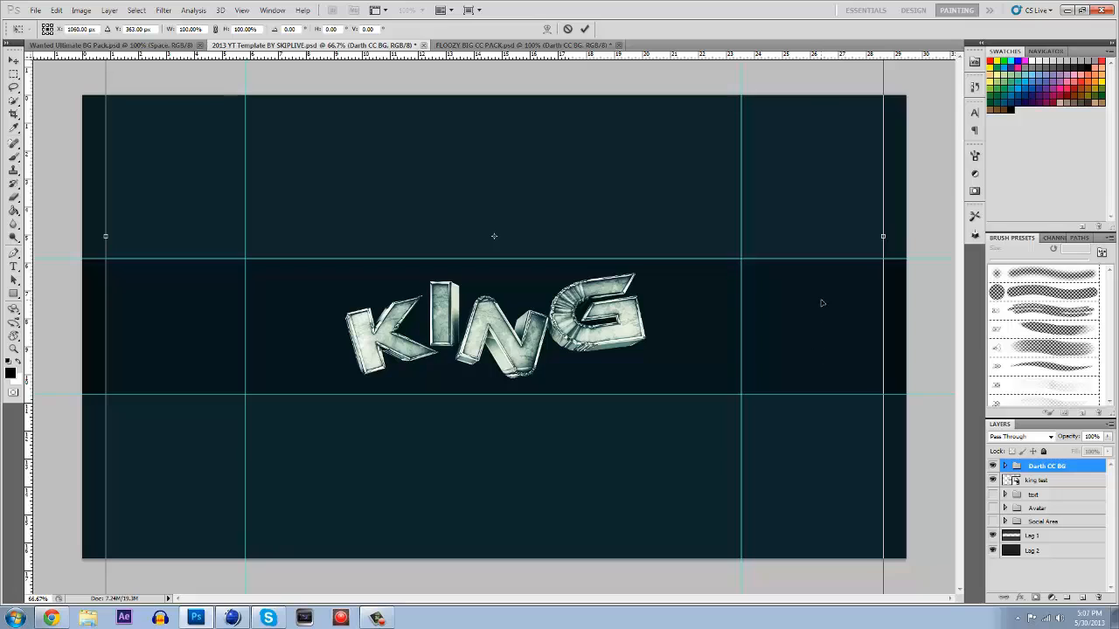
{"action": "left_click_drag", "start_coordinate": [425, 207], "coordinate": [495, 371]}
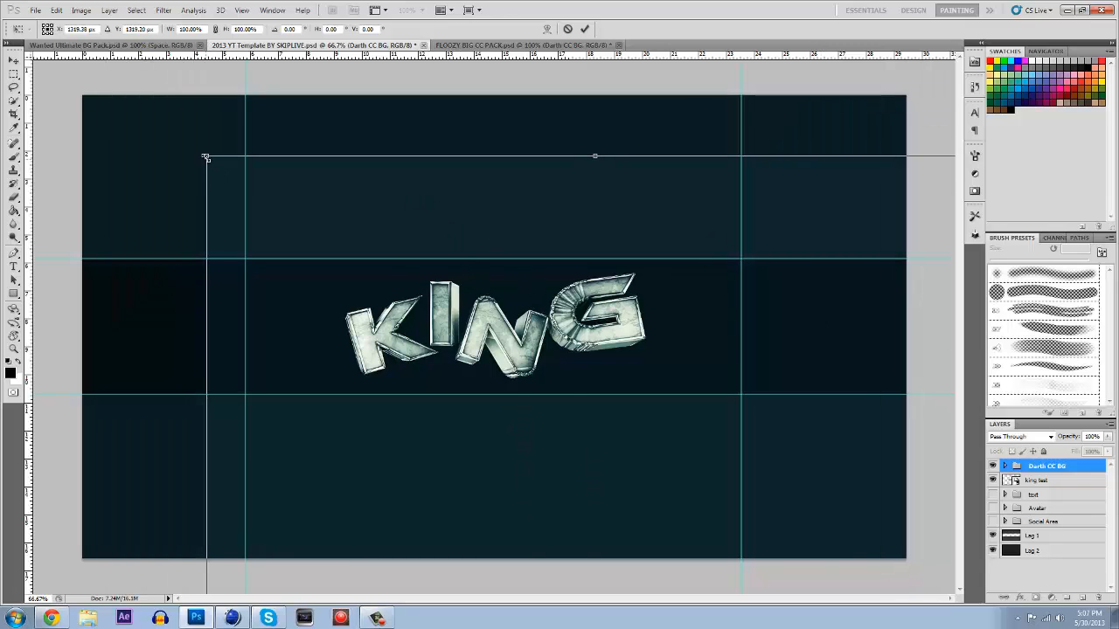
{"action": "left_click_drag", "start_coordinate": [205, 157], "coordinate": [65, 75]}
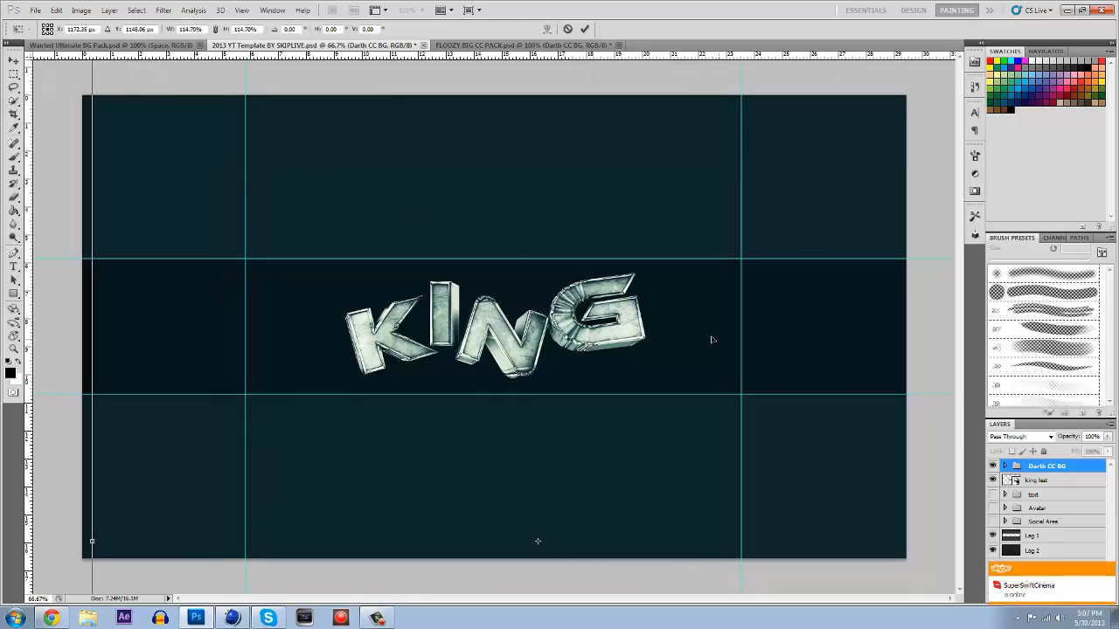
{"action": "left_click_drag", "start_coordinate": [712, 341], "coordinate": [659, 316]}
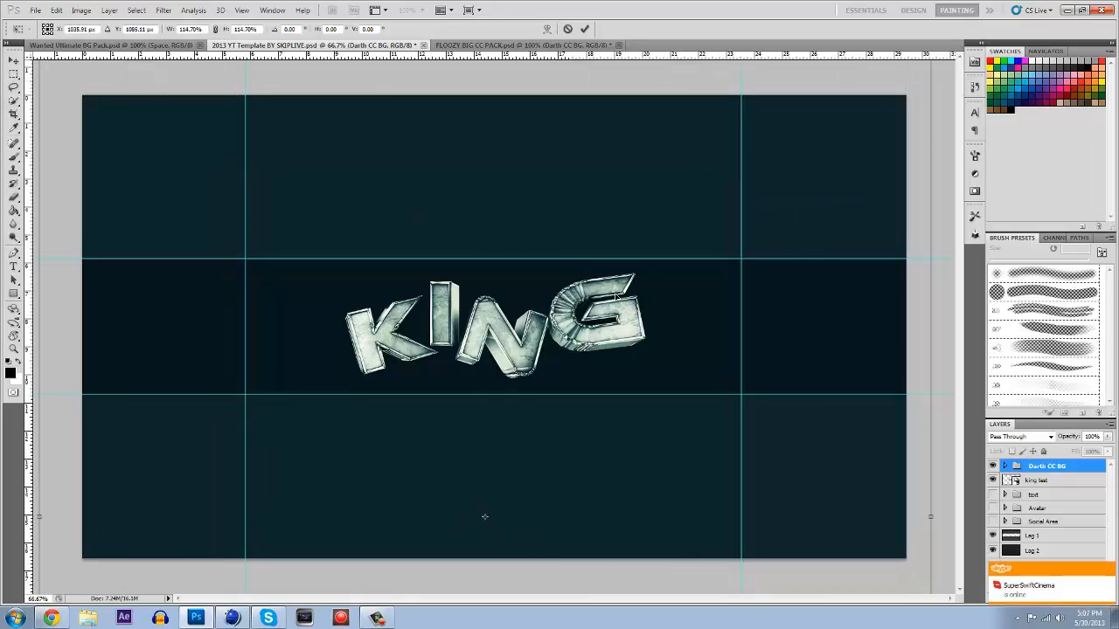
{"action": "key", "text": "v"}
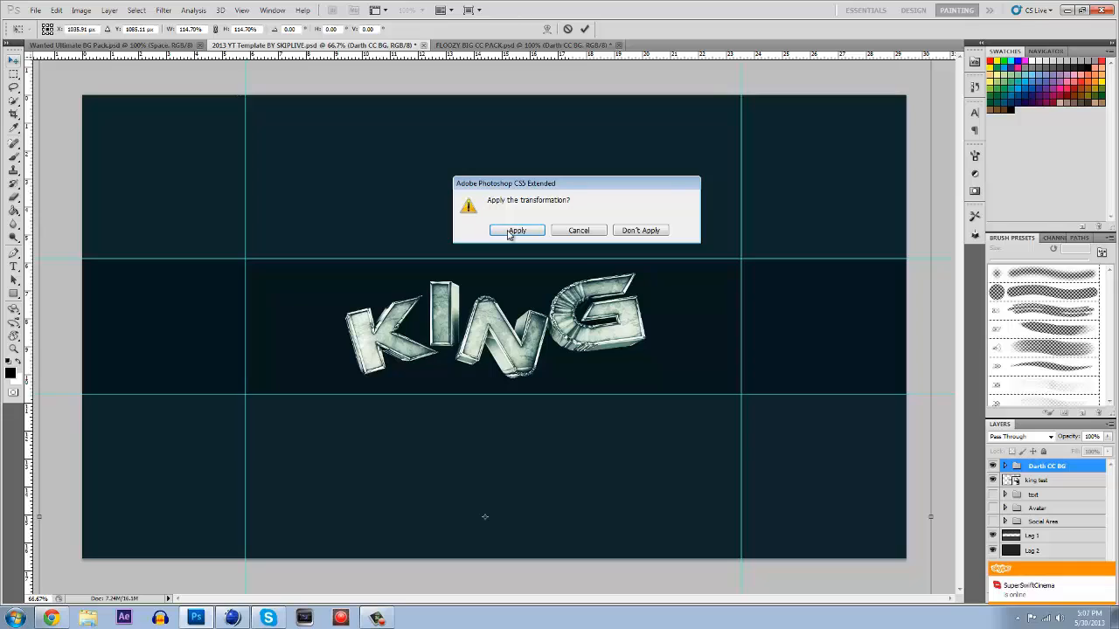
{"action": "left_click", "coordinate": [516, 231]}
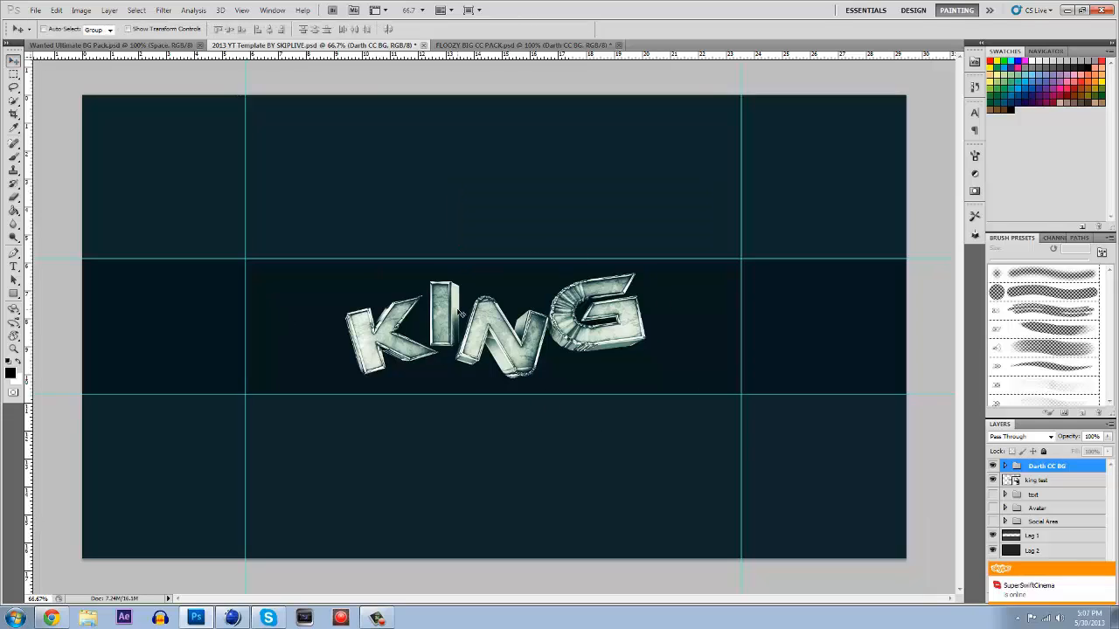
Compare the design with the Darth CC BG group off and on, and move the Lag 1 layer above that group
{"action": "left_click", "coordinate": [1109, 569]}
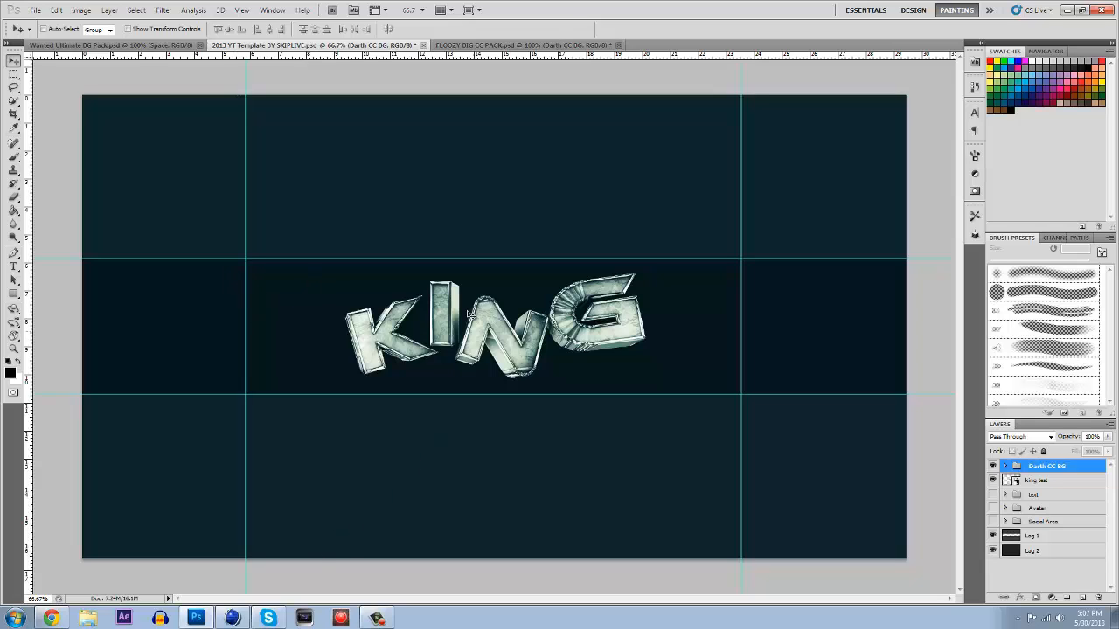
{"action": "left_click", "coordinate": [992, 467]}
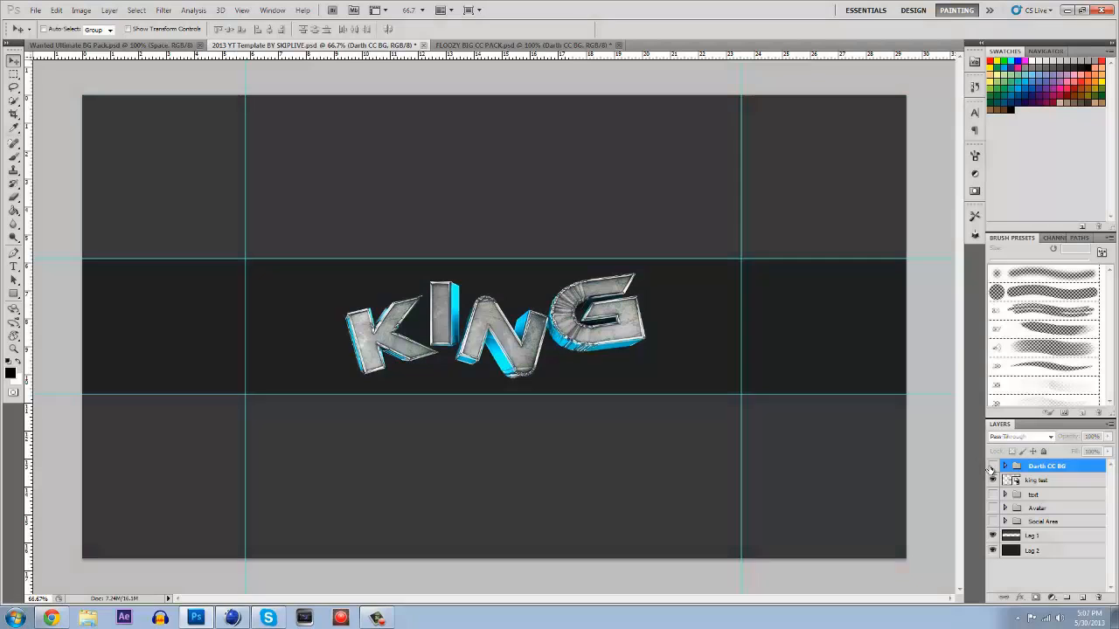
{"action": "left_click", "coordinate": [992, 467]}
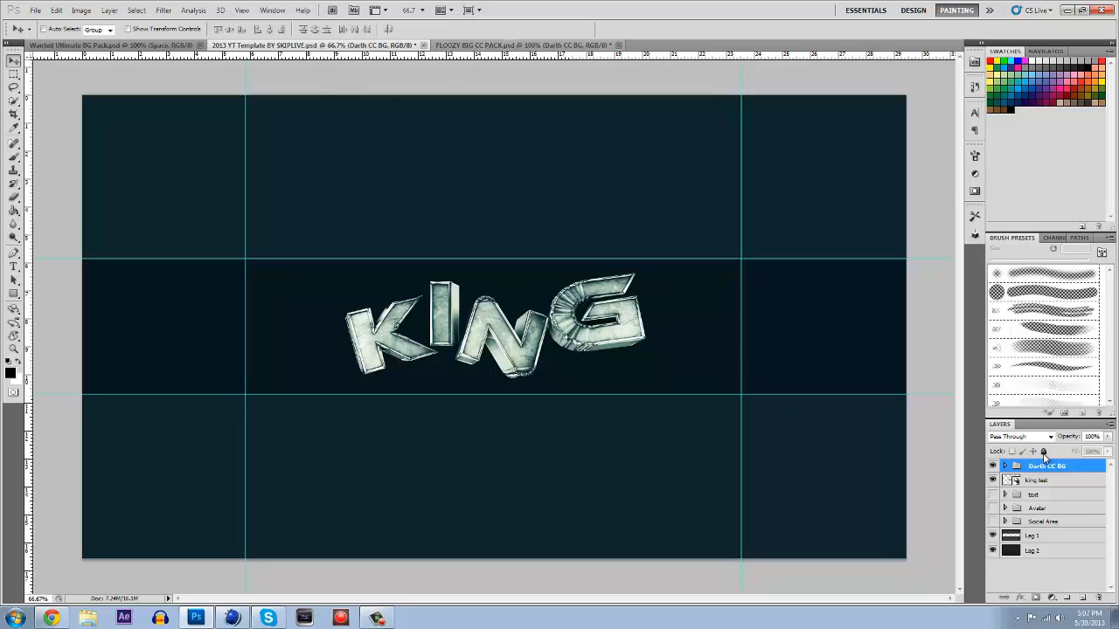
{"action": "left_click_drag", "start_coordinate": [1039, 536], "coordinate": [1062, 464]}
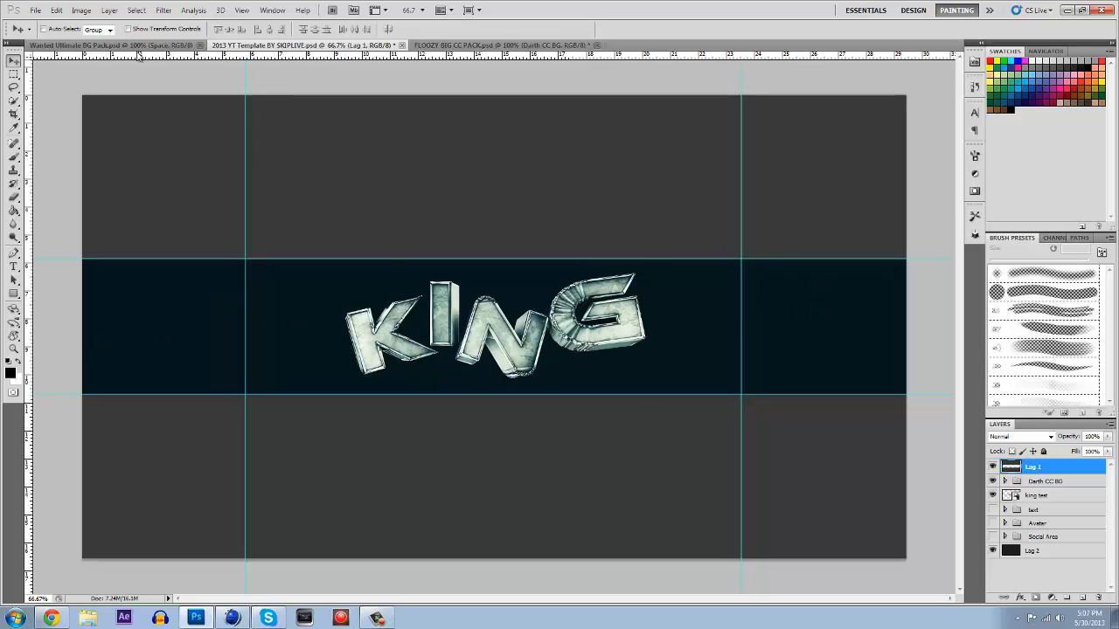
Close the FLOOZY BIG CC PACK document without saving its changes
{"action": "left_click", "coordinate": [112, 45]}
{"action": "left_click", "coordinate": [441, 45]}
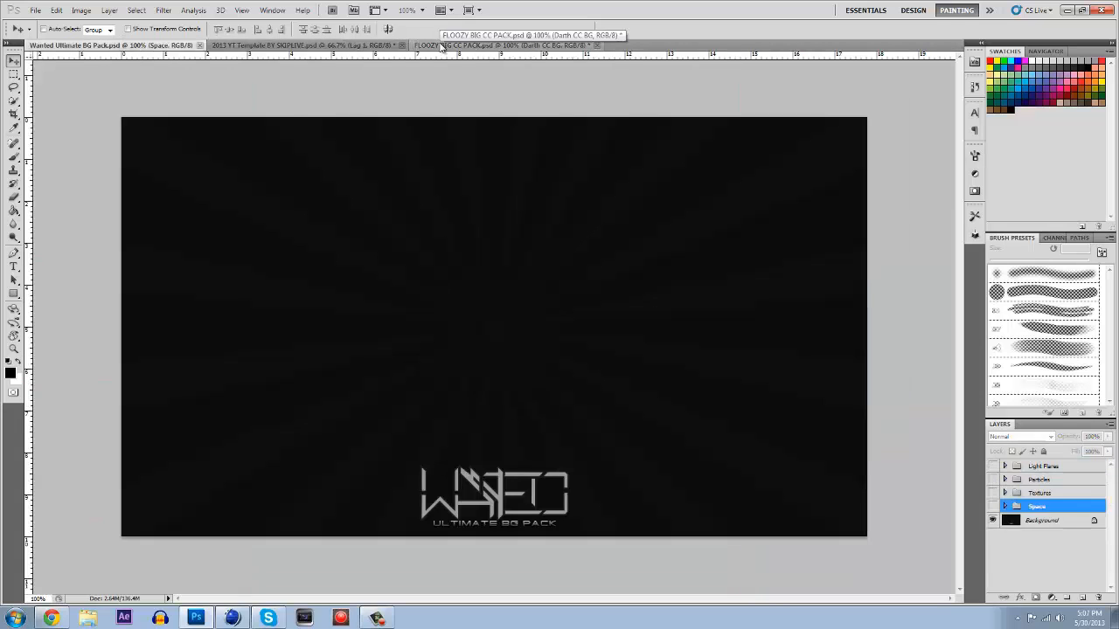
{"action": "left_click", "coordinate": [597, 45]}
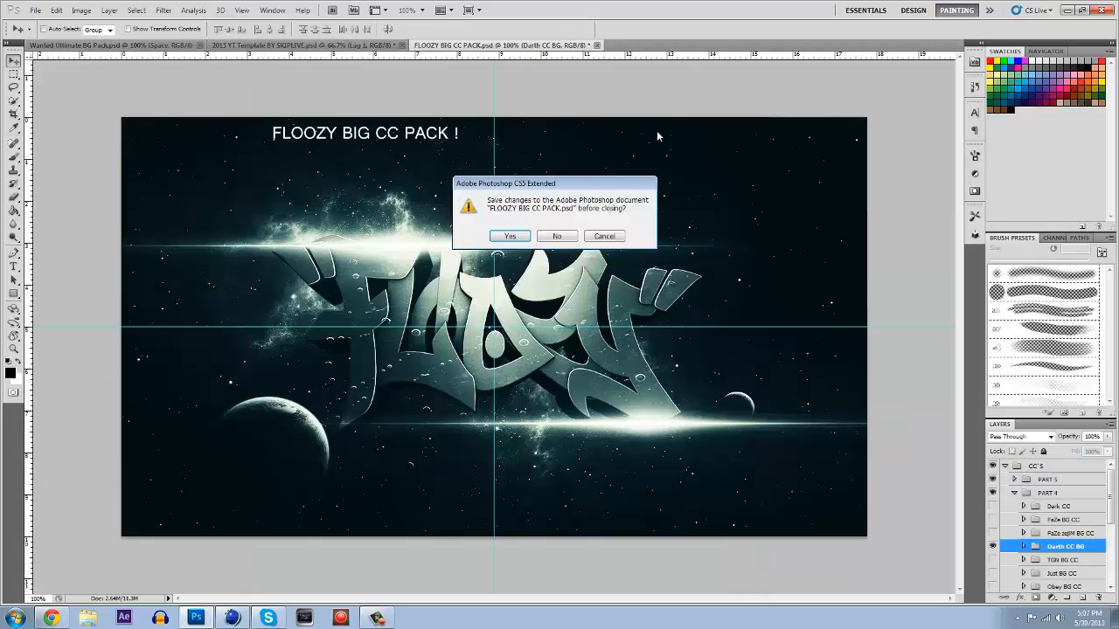
{"action": "left_click", "coordinate": [557, 236]}
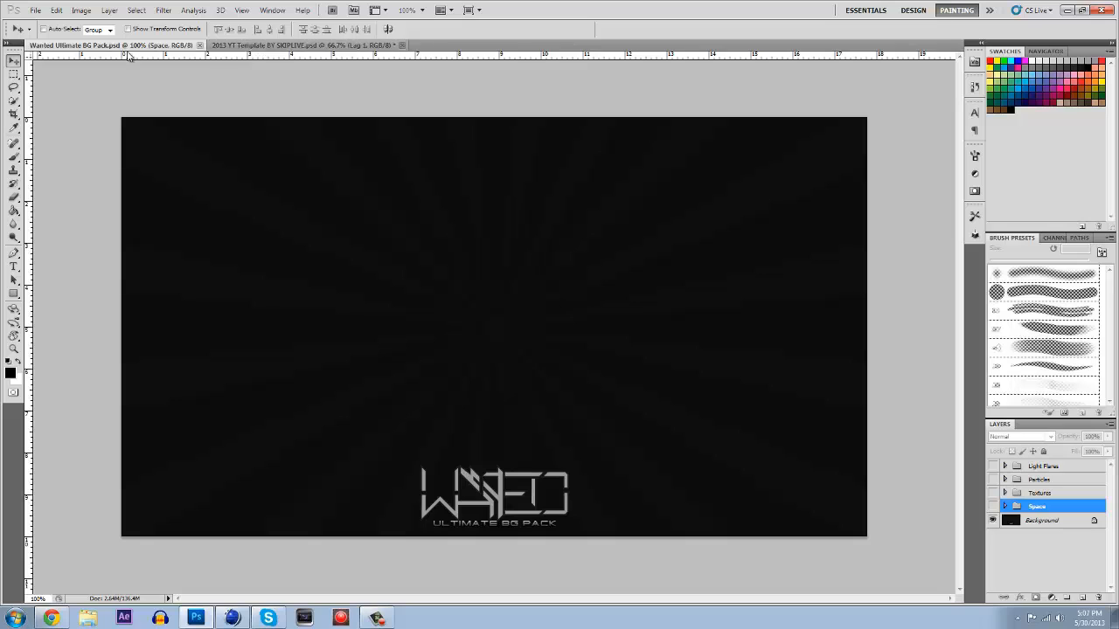
Expand the Light Flares group in Wanted Ultimate BG Pack, then show and select flare layer 1
{"action": "left_click", "coordinate": [1004, 467]}
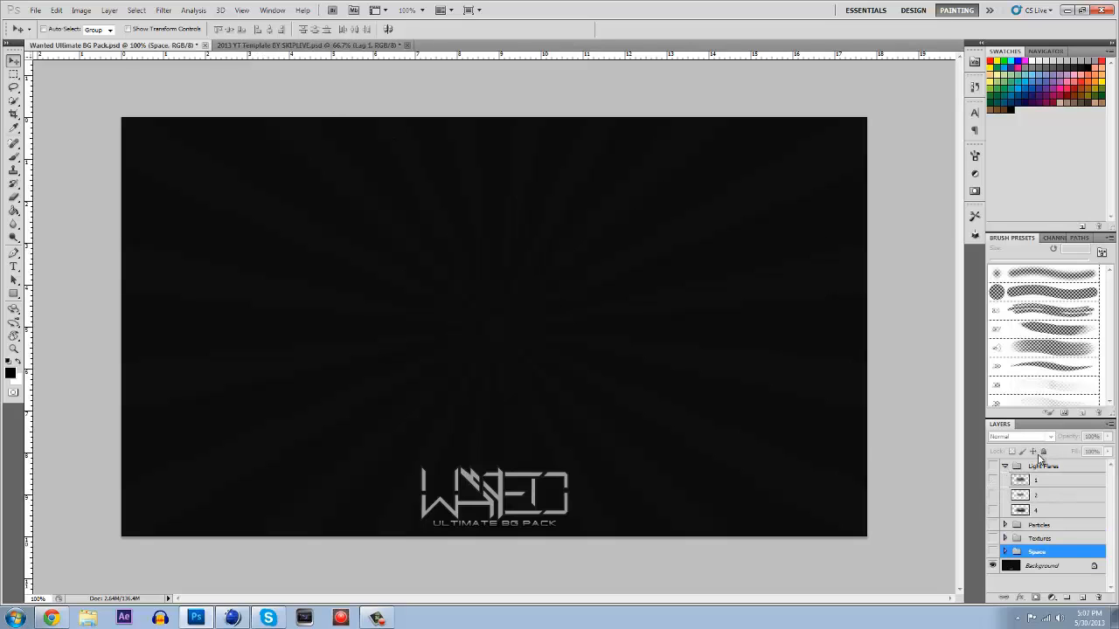
{"action": "left_click", "coordinate": [992, 480]}
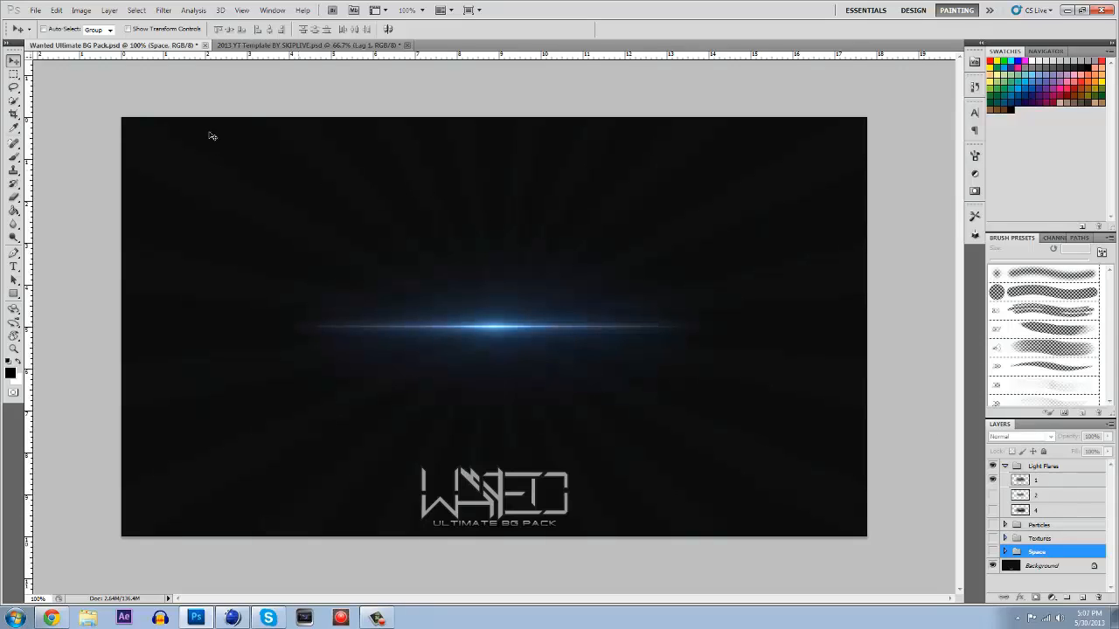
{"action": "left_click", "coordinate": [1036, 481]}
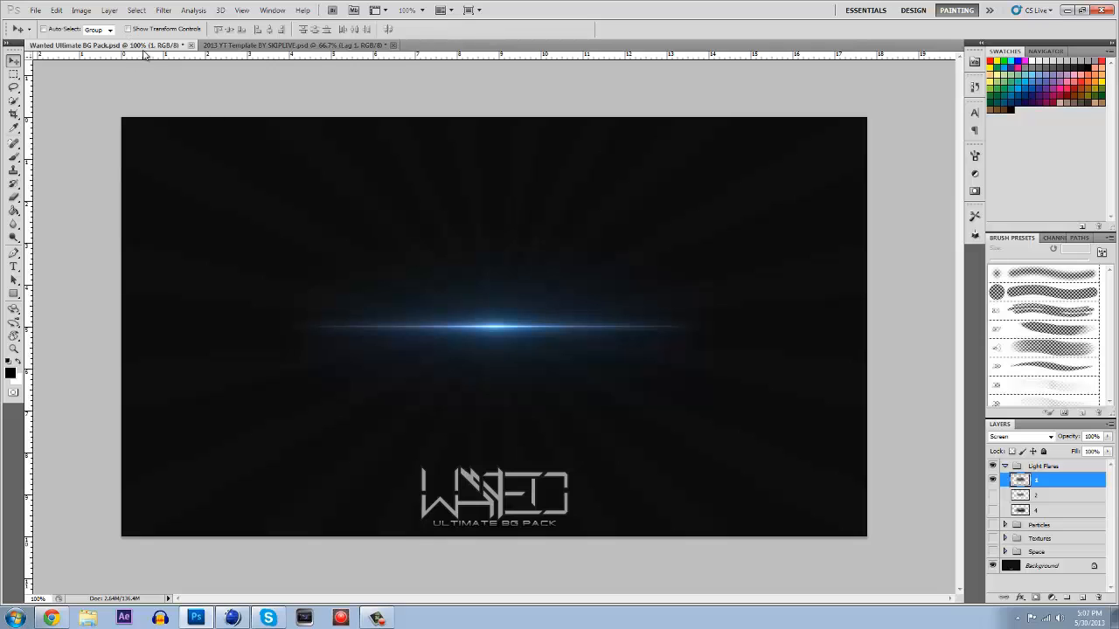
Float the Wanted Ultimate BG Pack document, copy flare layer 1 into the template, and dock the document back as a tab
{"action": "left_click_drag", "start_coordinate": [86, 44], "coordinate": [91, 139]}
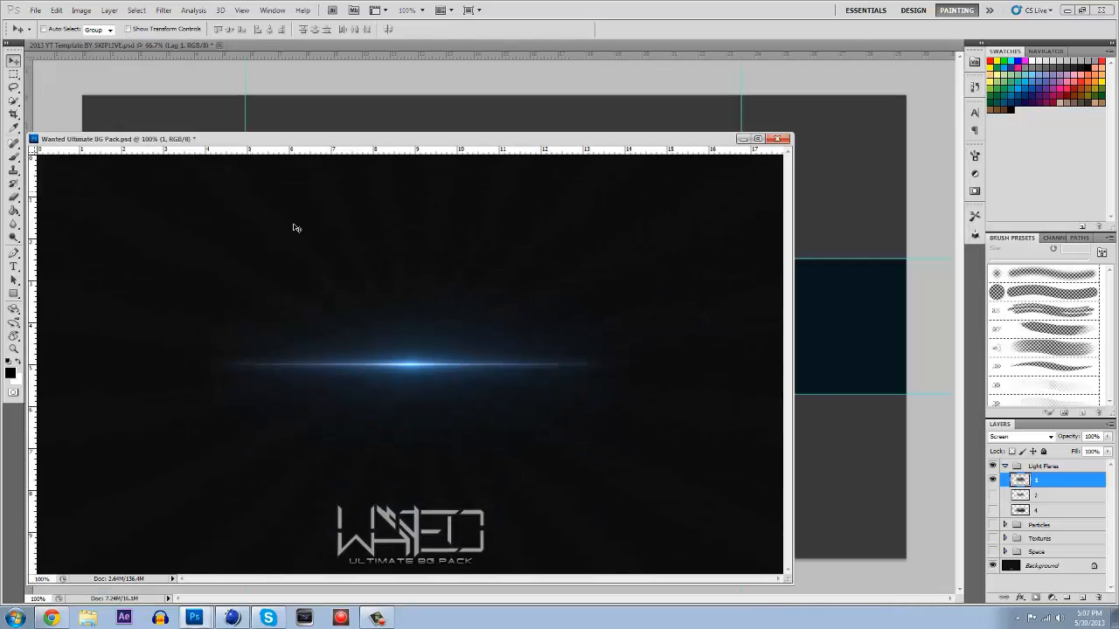
{"action": "left_click_drag", "start_coordinate": [1098, 478], "coordinate": [866, 342]}
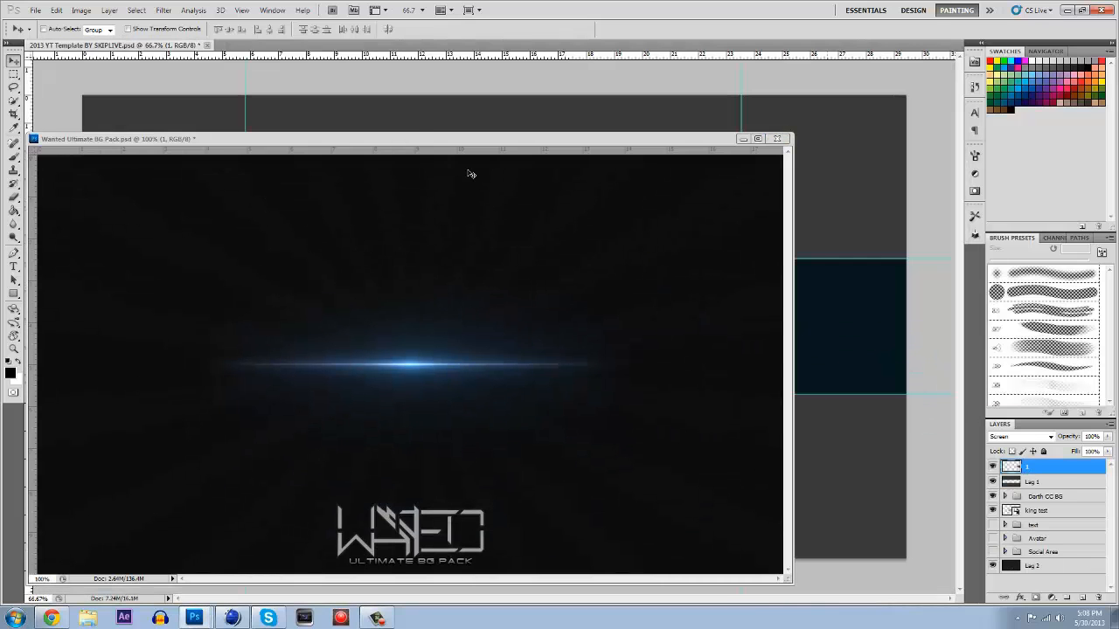
{"action": "left_click_drag", "start_coordinate": [418, 140], "coordinate": [156, 40]}
{"action": "left_click", "coordinate": [151, 46]}
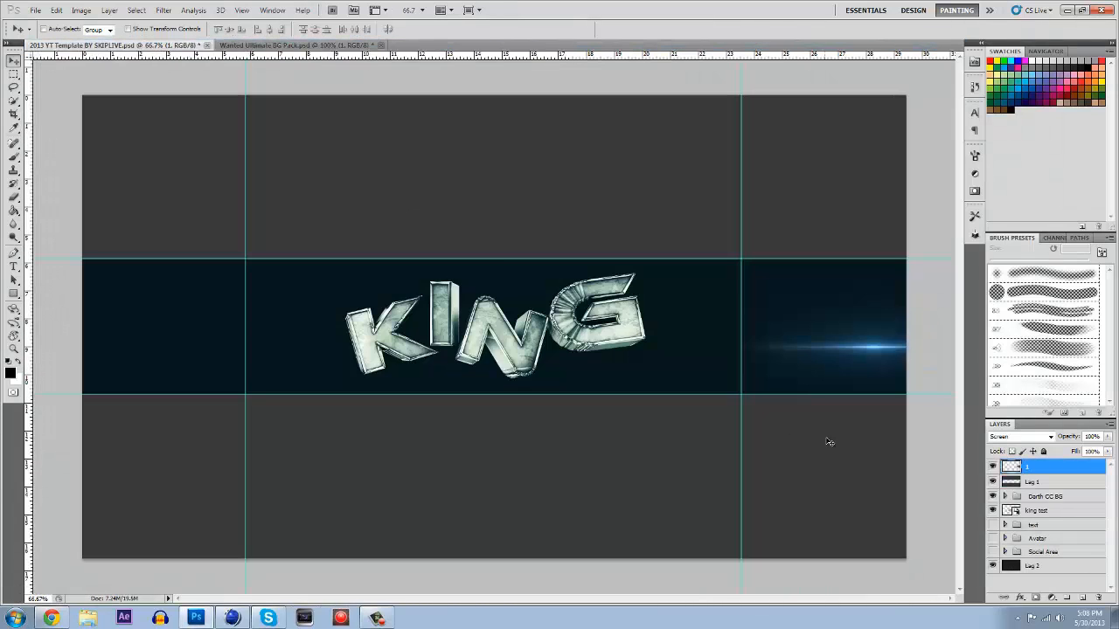
Center the flare on the banner strip's upper edge and place its layer between Lag 1 and the Darth CC BG group
{"action": "left_click_drag", "start_coordinate": [869, 445], "coordinate": [474, 361]}
{"action": "left_click_drag", "start_coordinate": [1048, 483], "coordinate": [1044, 507]}
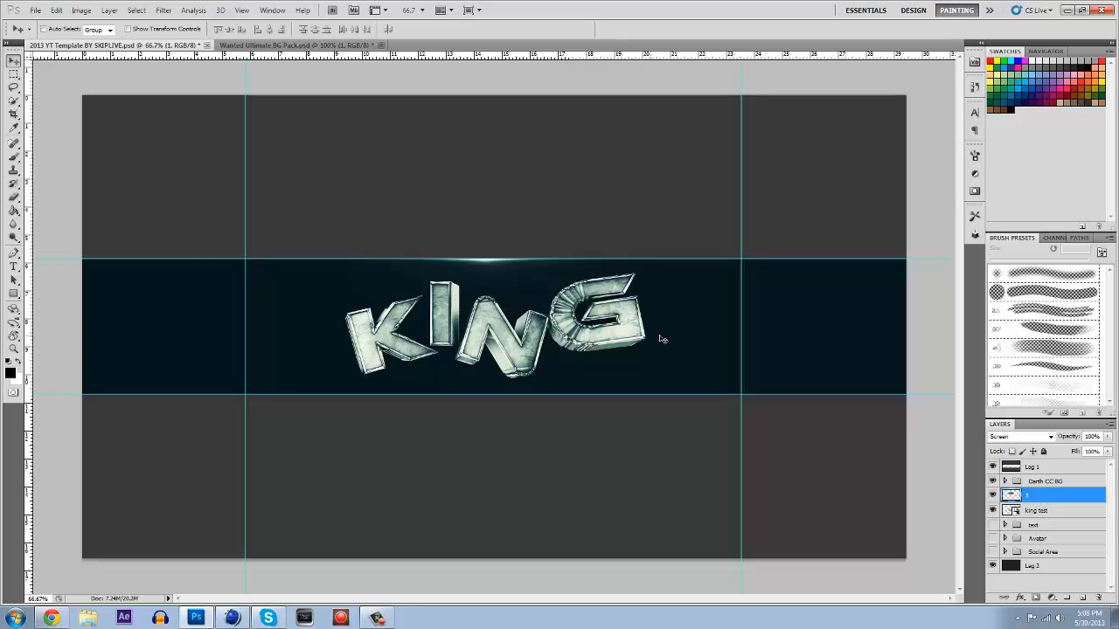
{"action": "left_click_drag", "start_coordinate": [1037, 479], "coordinate": [1029, 481]}
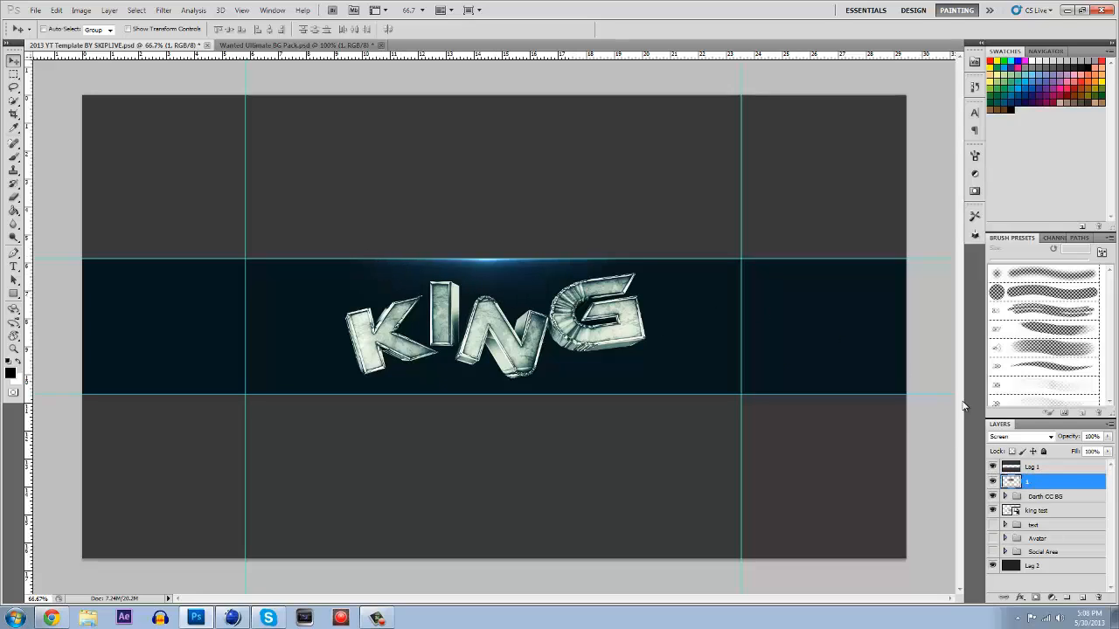
Add a Hue/Saturation adjustment directly above flare layer 1 with Hue set to -16
{"action": "left_click", "coordinate": [975, 174]}
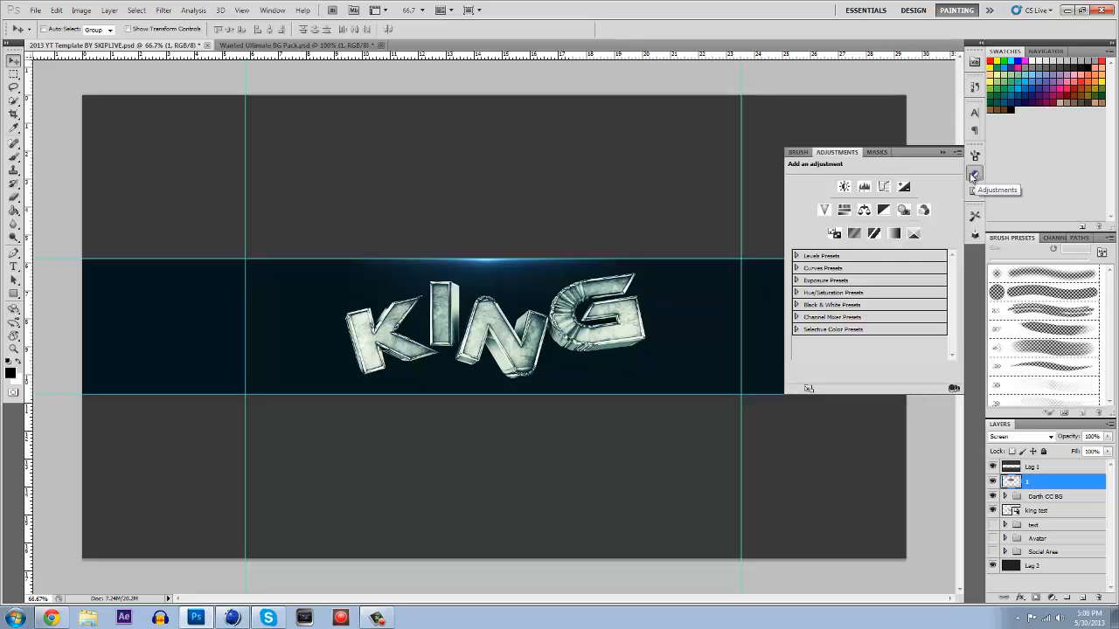
{"action": "left_click", "coordinate": [844, 210]}
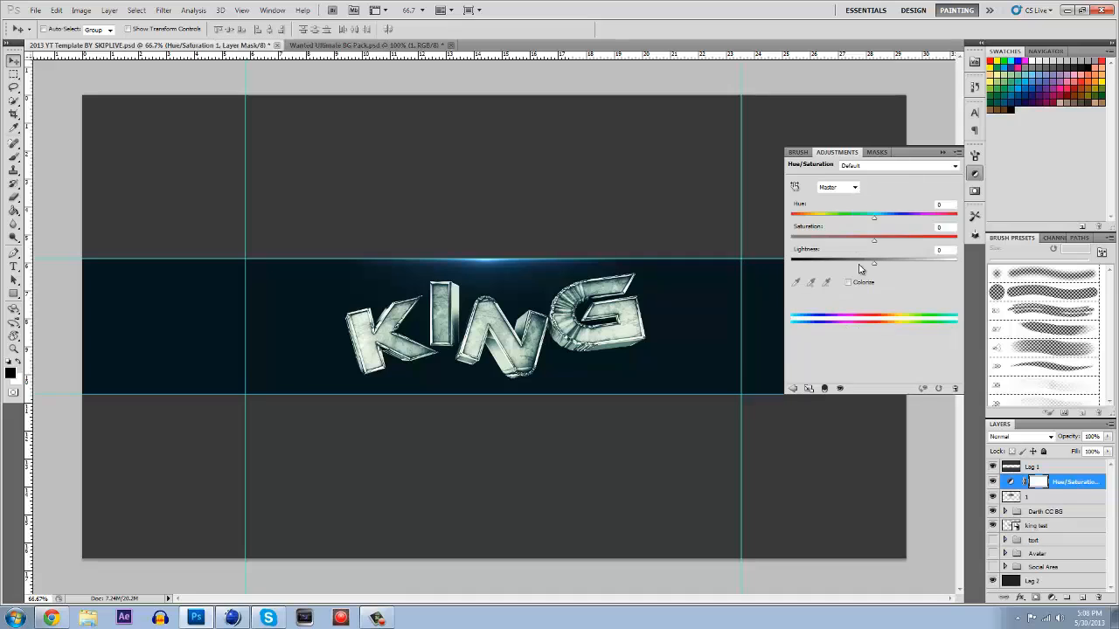
{"action": "mouse_move", "coordinate": [876, 224]}
{"action": "left_mouse_down"}
{"action": "mouse_move", "coordinate": [924, 225]}
{"action": "mouse_move", "coordinate": [866, 227]}
{"action": "left_mouse_up"}
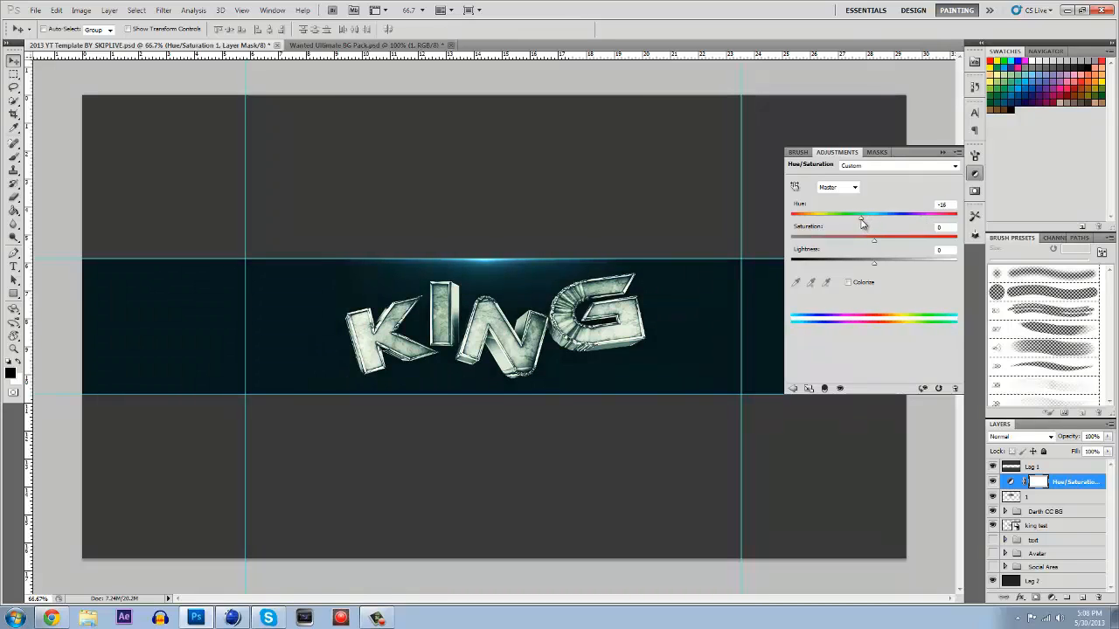
{"action": "left_click", "coordinate": [975, 174]}
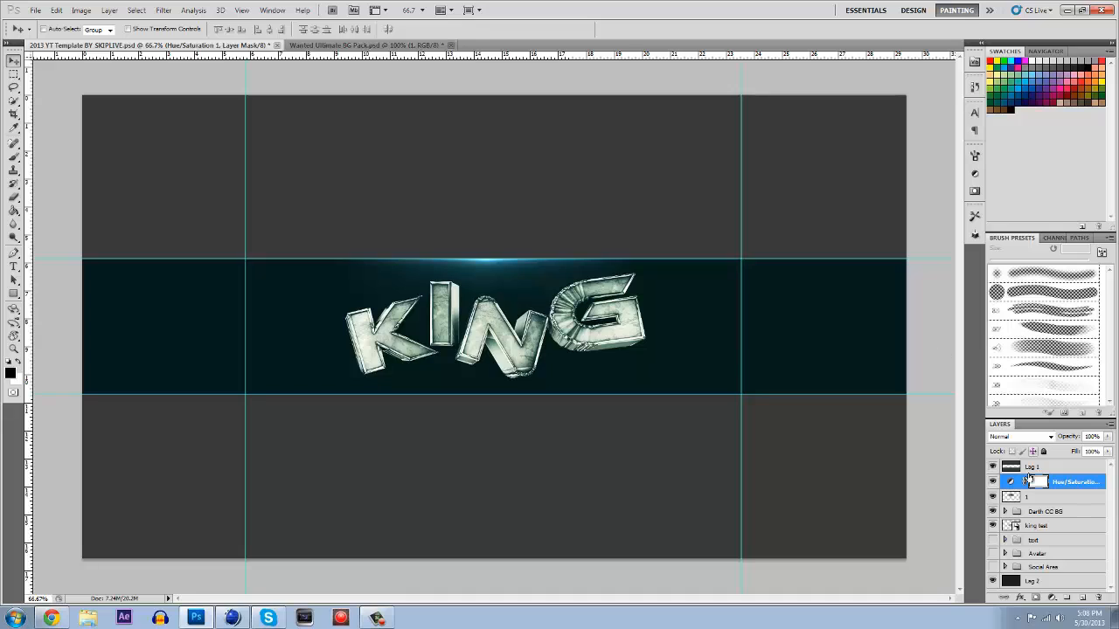
Check the Hue/Saturation adjustment's effect off and on, and clip it to flare layer 1 with a clipping mask
{"action": "left_click", "coordinate": [993, 482]}
{"action": "left_click", "coordinate": [993, 481]}
{"action": "right_click", "coordinate": [1065, 486]}
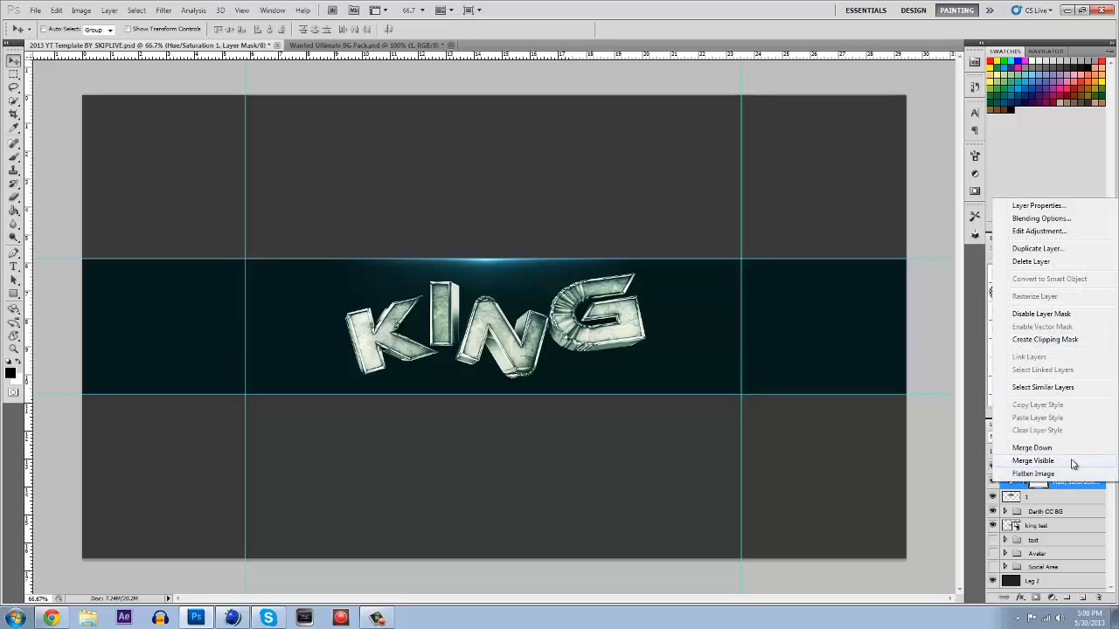
{"action": "left_click", "coordinate": [1045, 341]}
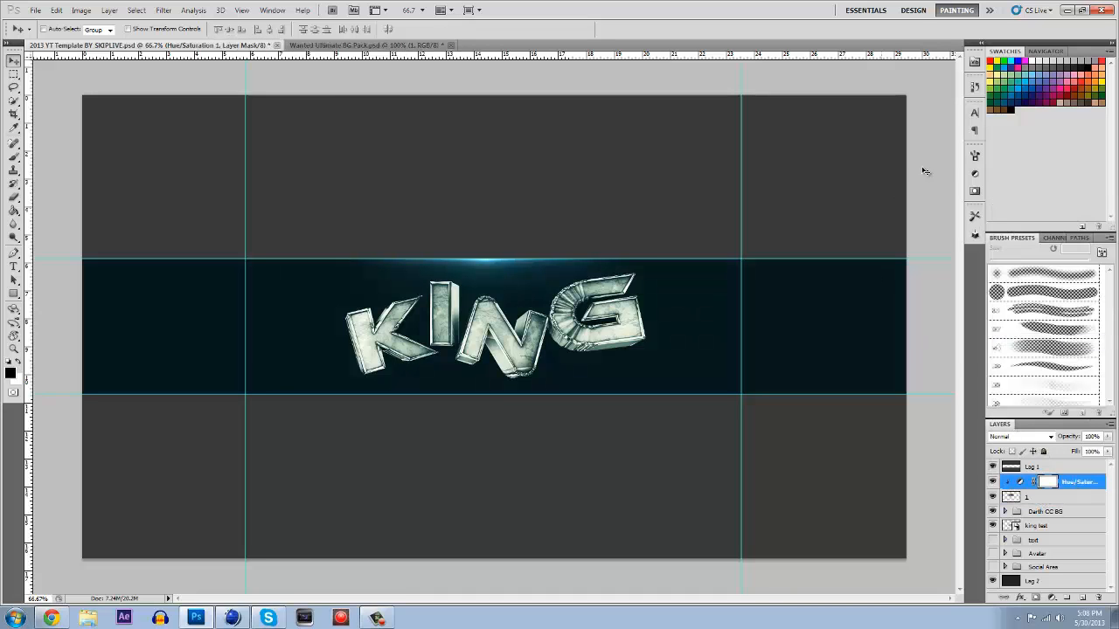
Set the clipped Hue/Saturation adjustment's Hue to -34 to shift the flare towards teal
{"action": "left_click", "coordinate": [975, 173]}
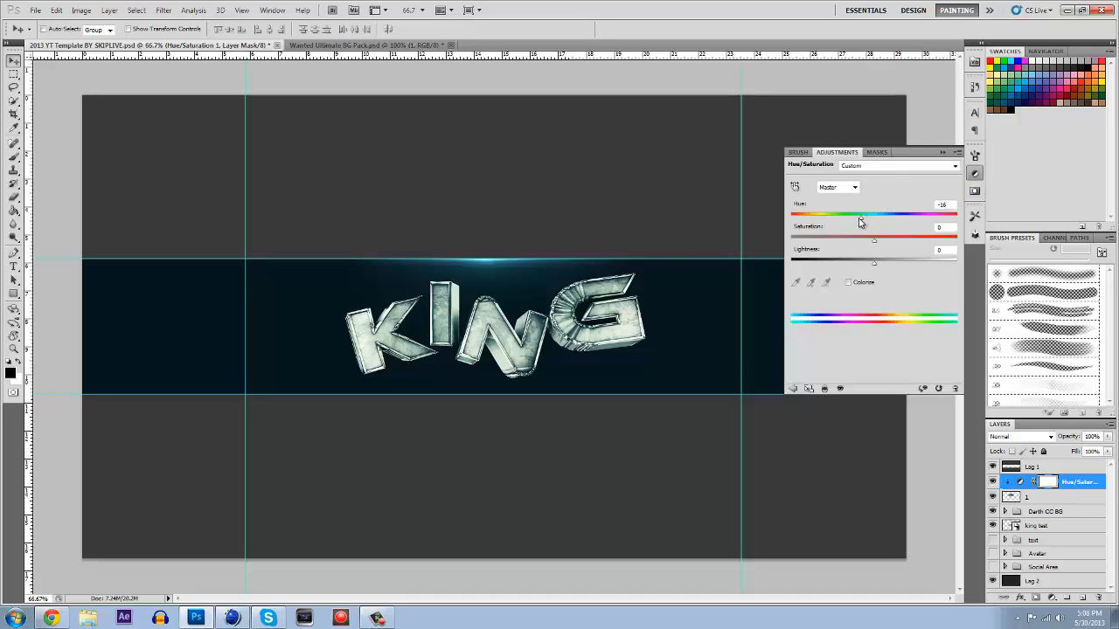
{"action": "left_click_drag", "start_coordinate": [852, 220], "coordinate": [860, 220]}
{"action": "left_click_drag", "start_coordinate": [852, 214], "coordinate": [845, 216]}
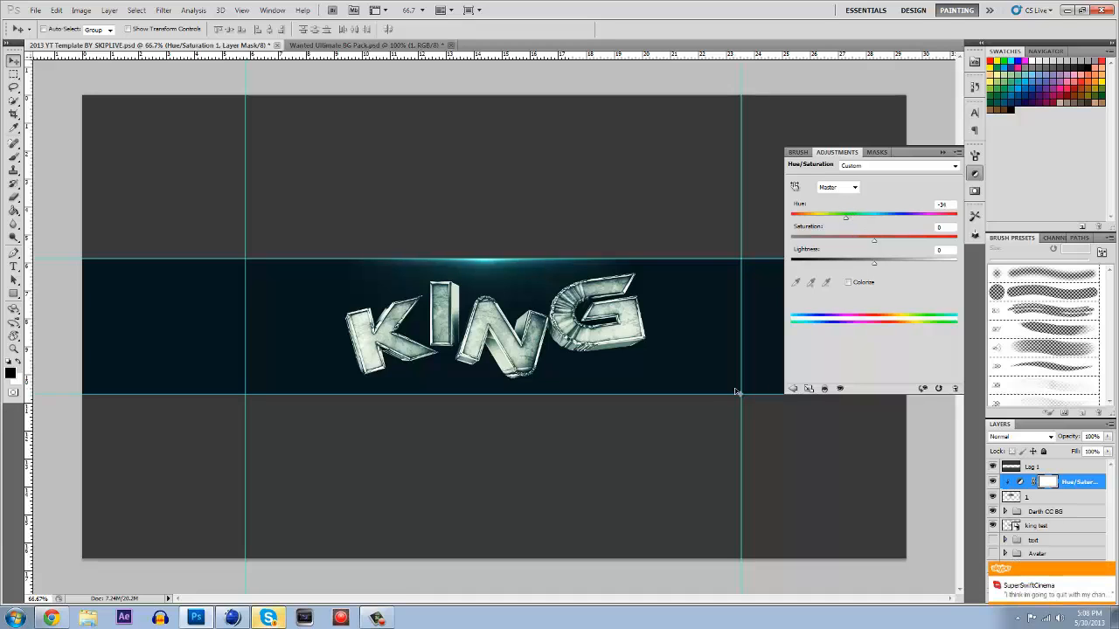
{"action": "left_click", "coordinate": [973, 173]}
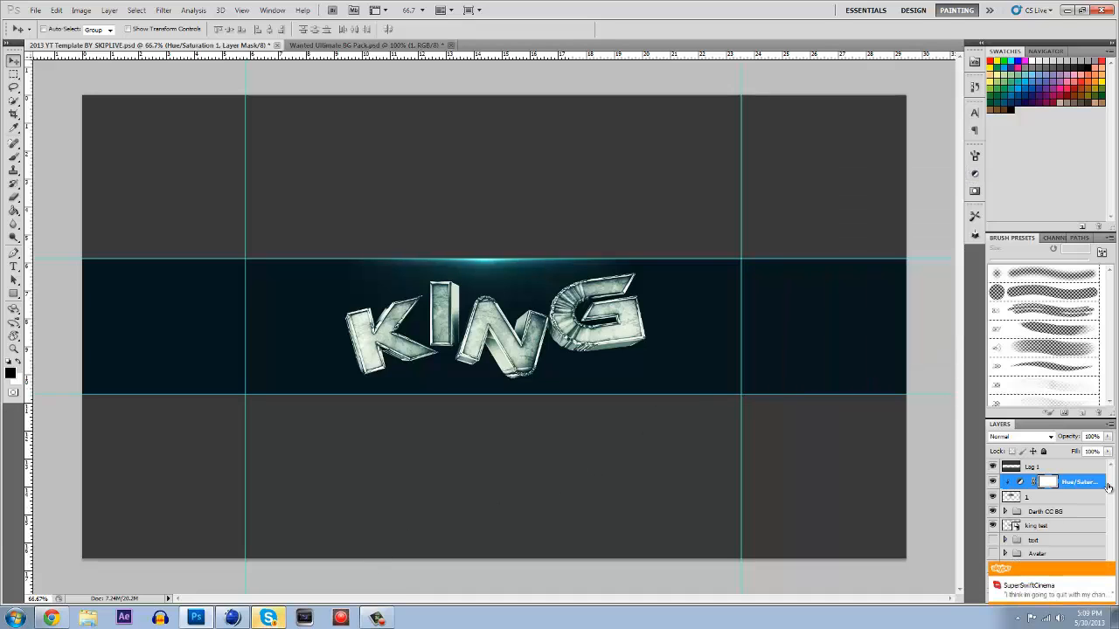
{"action": "left_click", "coordinate": [1110, 570]}
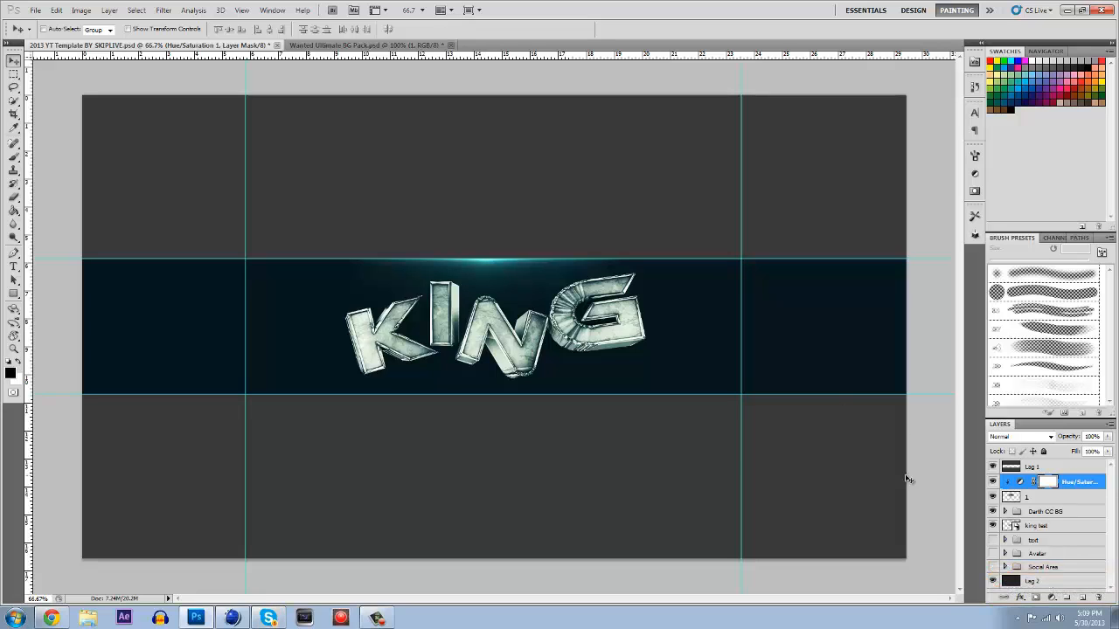
Duplicate flare layer 1 together with its Hue/Saturation adjustment and move the copies down to the banner strip's lower edge
{"action": "left_click", "coordinate": [1054, 497], "text": "ctrl"}
{"action": "right_click", "coordinate": [1054, 497]}
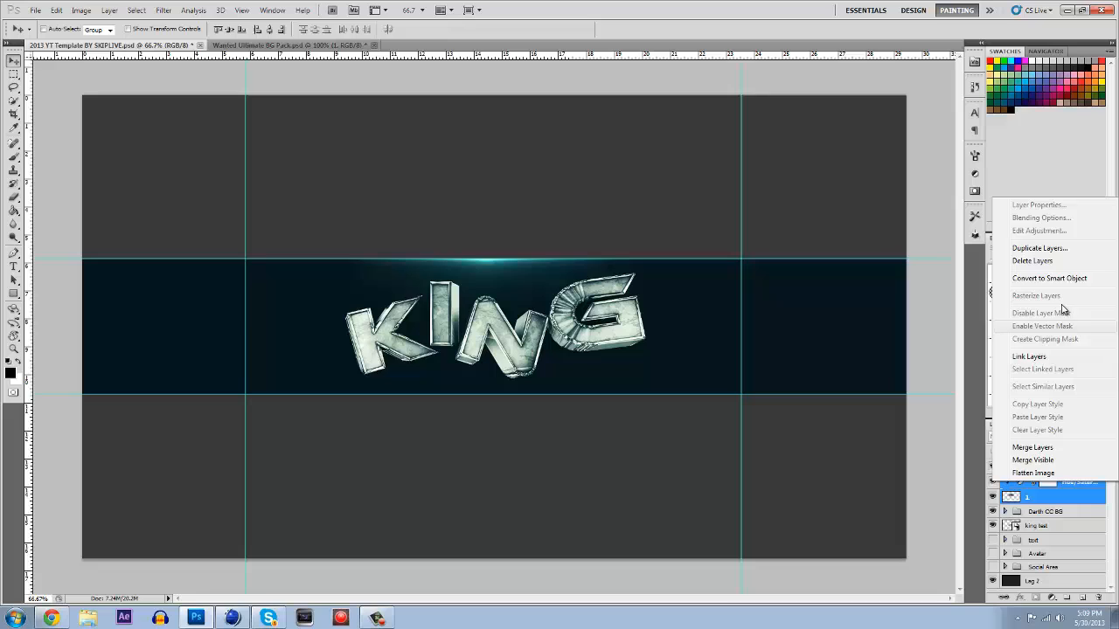
{"action": "left_click", "coordinate": [1049, 248]}
{"action": "left_click", "coordinate": [658, 194]}
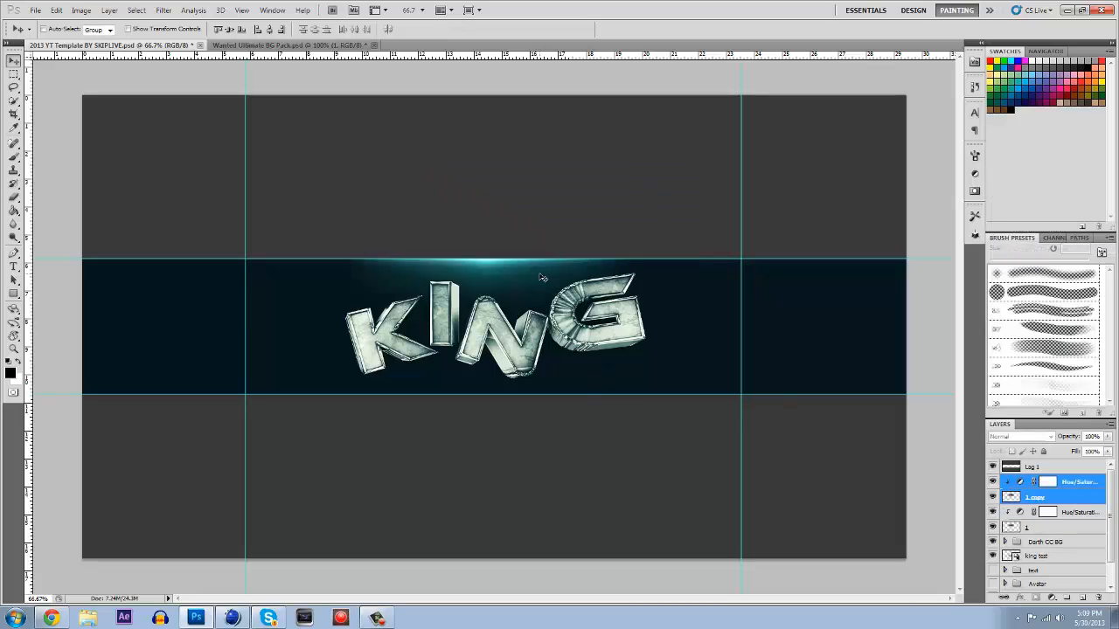
{"action": "left_click_drag", "start_coordinate": [540, 351], "coordinate": [539, 412]}
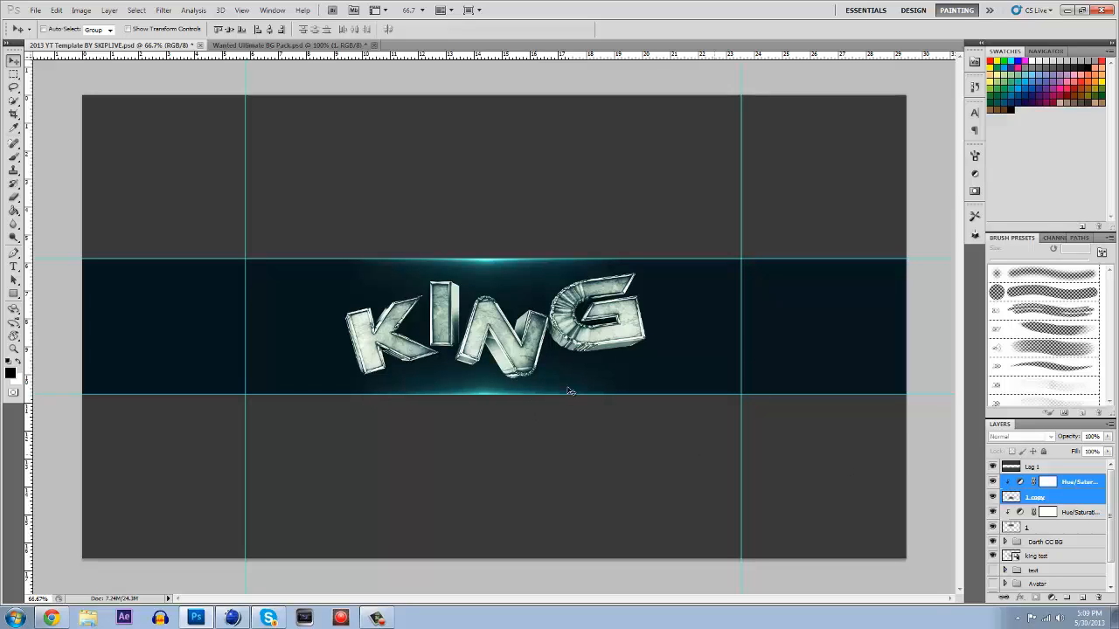
Select only the Hue/Saturation adjustment layer clipped to the duplicated flare
{"action": "left_click", "coordinate": [377, 618]}
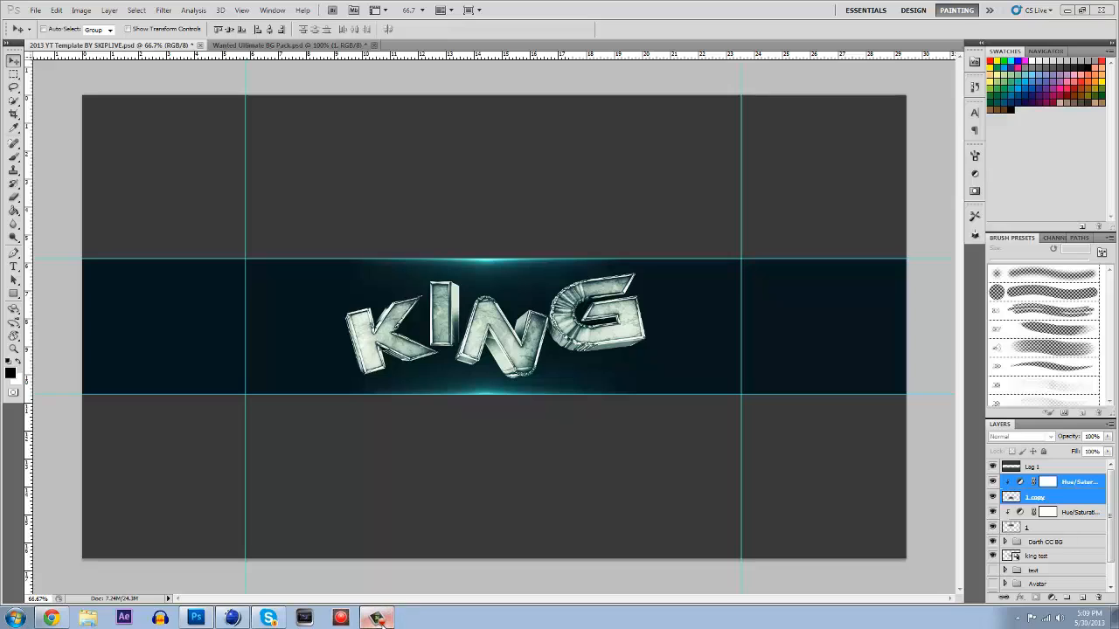
{"action": "left_click", "coordinate": [1092, 530]}
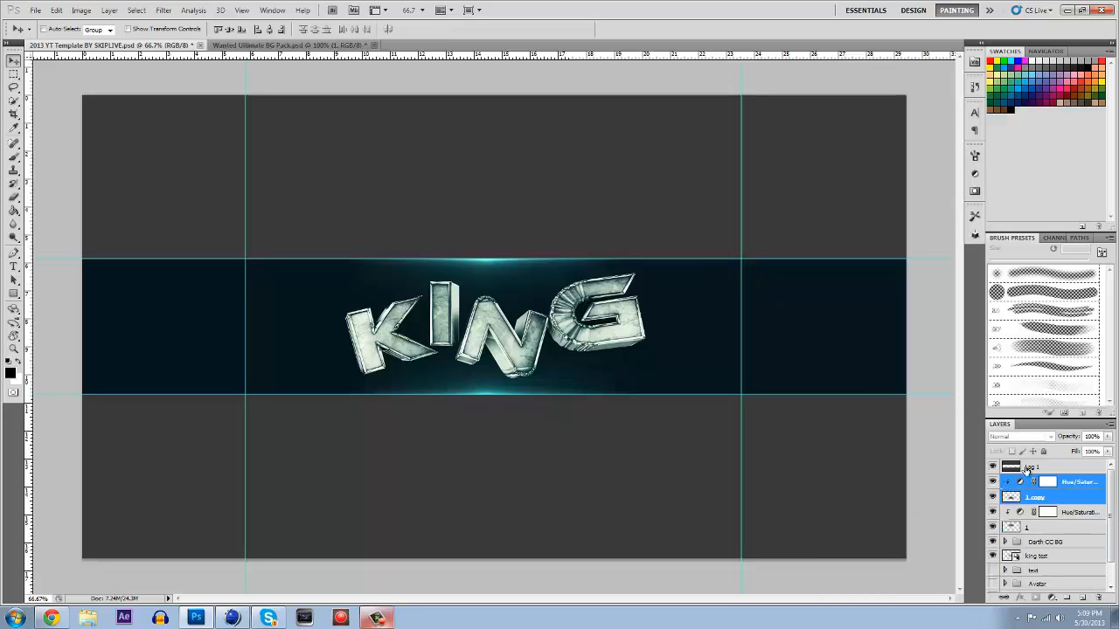
{"action": "left_click", "coordinate": [1029, 467]}
{"action": "left_click", "coordinate": [1048, 482]}
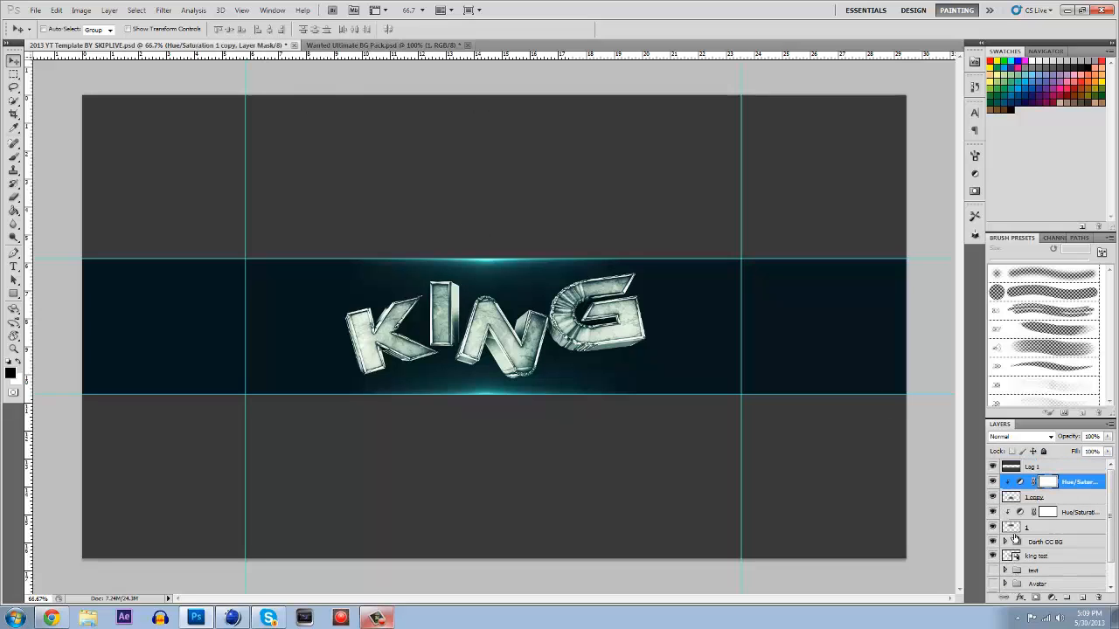
In Wanted Ultimate BG Pack, collapse and hide the Light Flares group, then show, select and expand the Particles group
{"action": "left_click", "coordinate": [403, 41]}
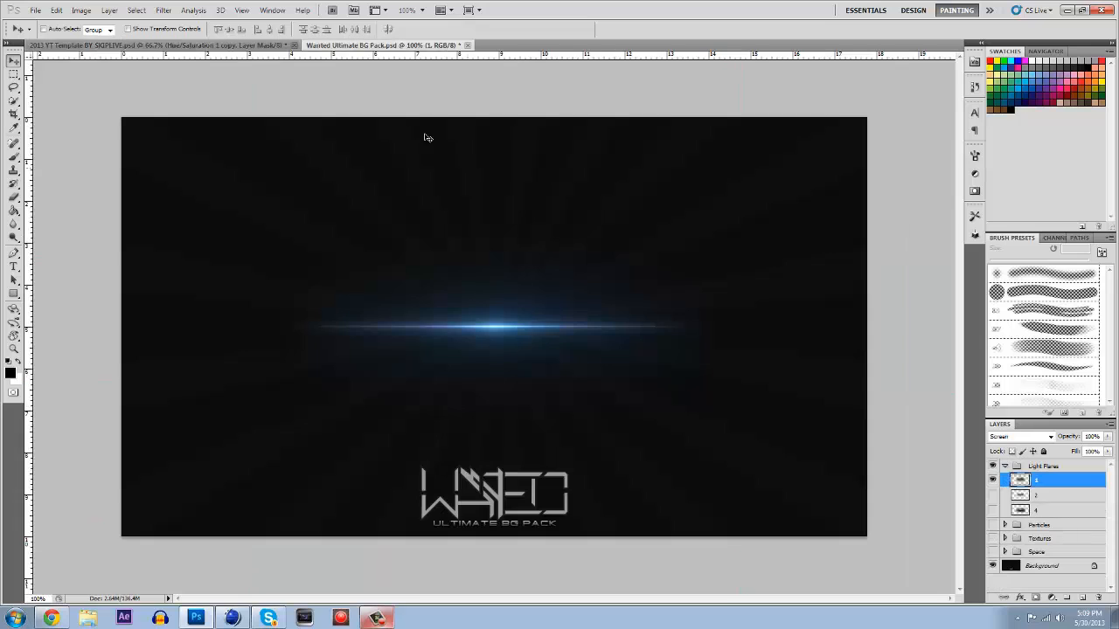
{"action": "left_click", "coordinate": [1005, 466]}
{"action": "left_click", "coordinate": [993, 466]}
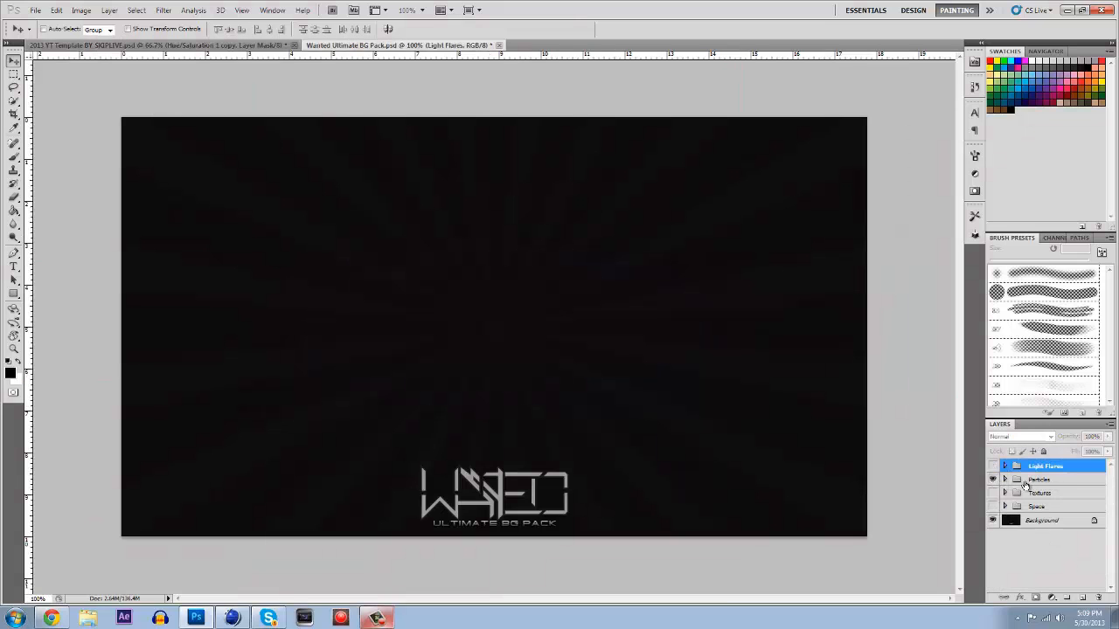
{"action": "left_click", "coordinate": [1027, 480]}
{"action": "left_click", "coordinate": [1004, 480]}
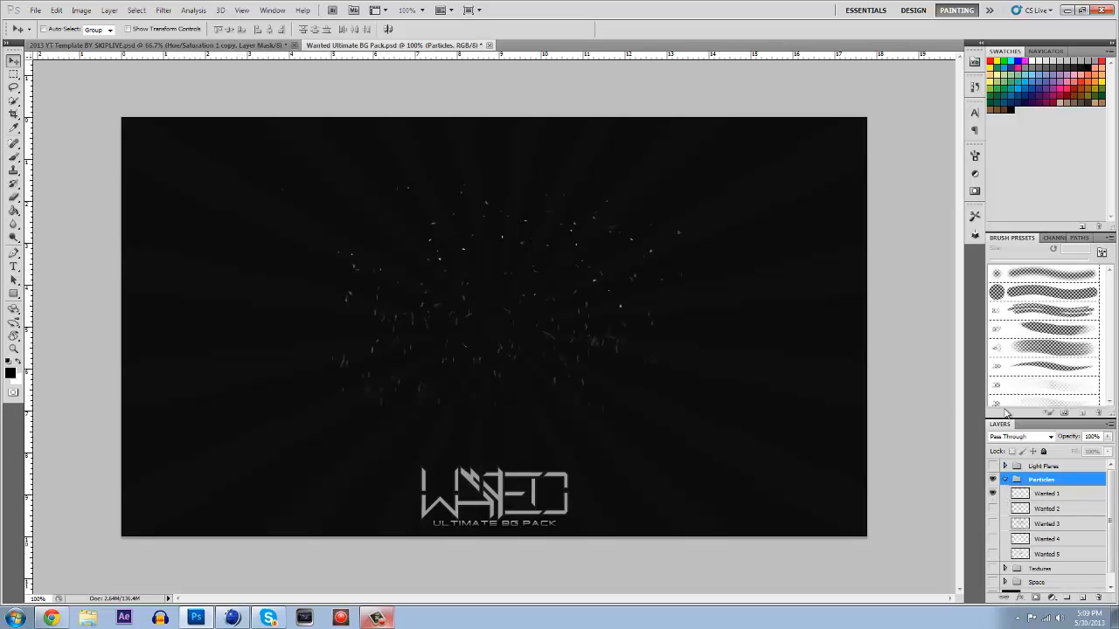
Copy the Wanted 1 particles layer from the pack into the template and move it behind the centre of the KING logo area
{"action": "left_click_drag", "start_coordinate": [352, 46], "coordinate": [387, 85]}
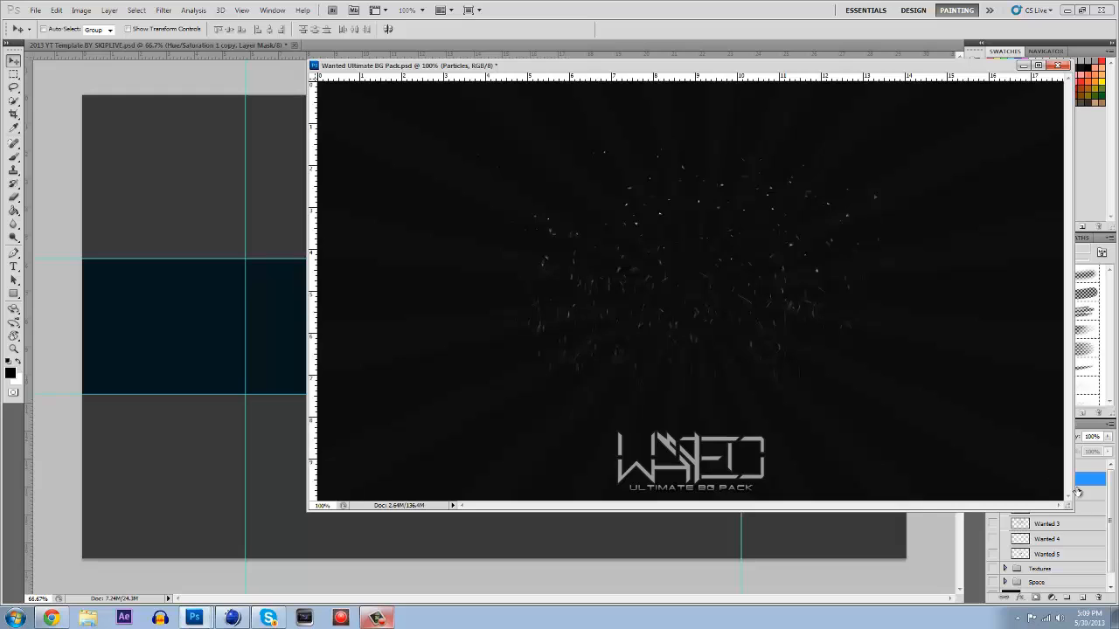
{"action": "left_click_drag", "start_coordinate": [1074, 496], "coordinate": [175, 325]}
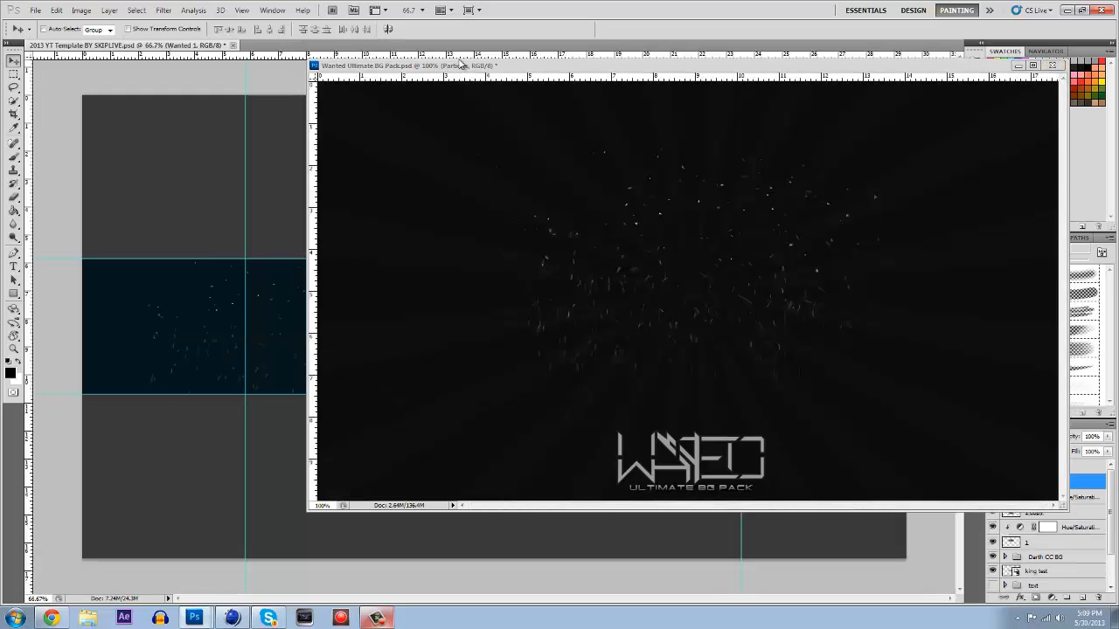
{"action": "left_click_drag", "start_coordinate": [460, 65], "coordinate": [450, 48]}
{"action": "left_click", "coordinate": [195, 46]}
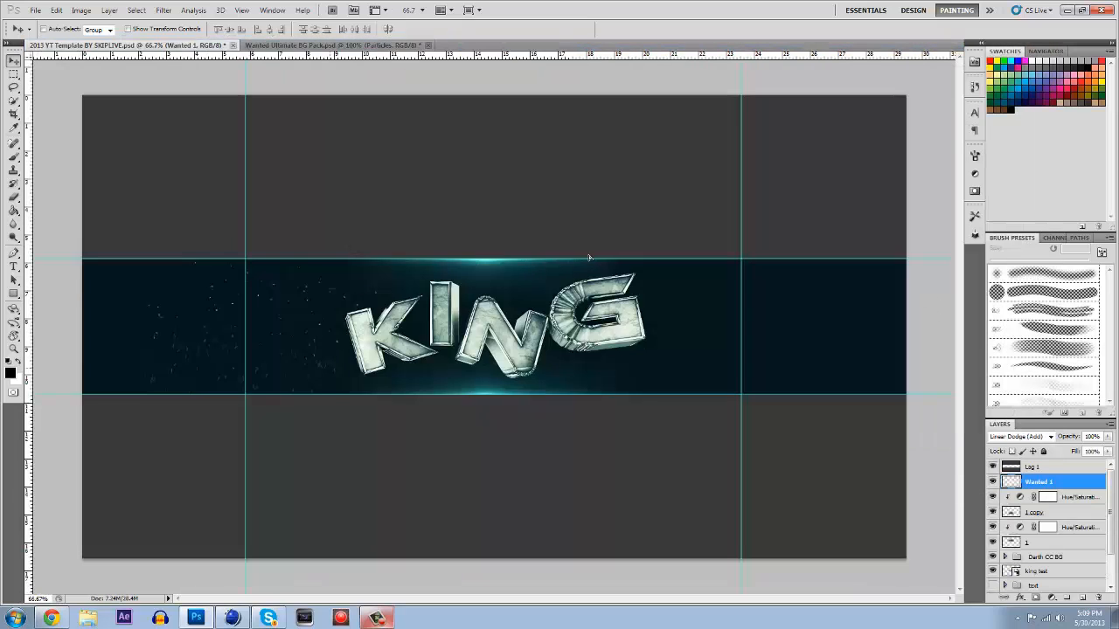
{"action": "left_click_drag", "start_coordinate": [589, 258], "coordinate": [579, 268]}
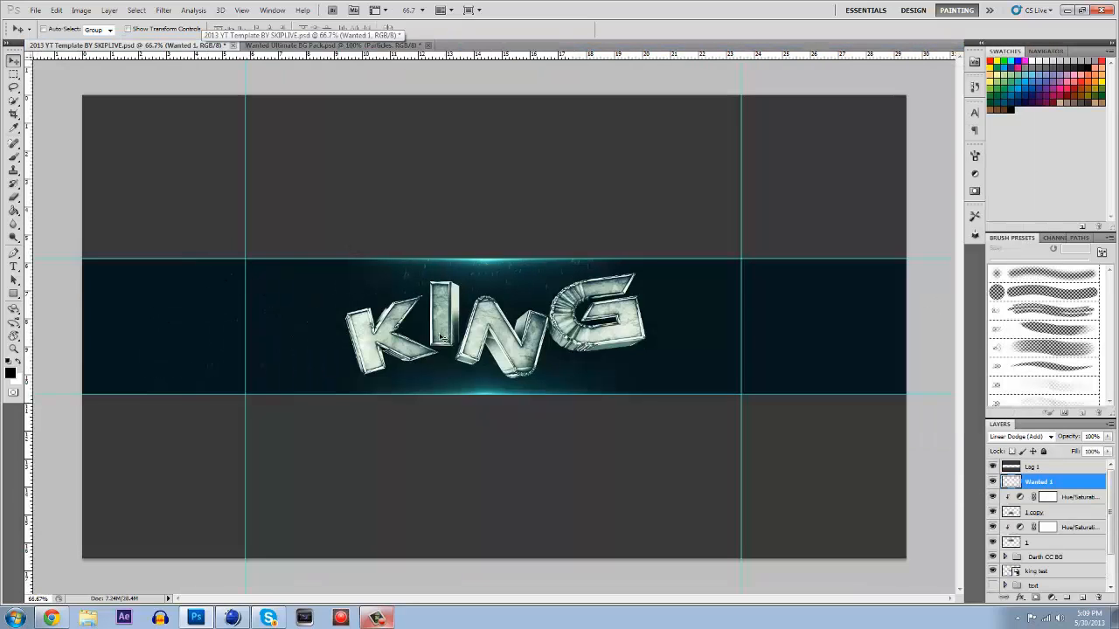
{"action": "left_click_drag", "start_coordinate": [523, 304], "coordinate": [502, 343]}
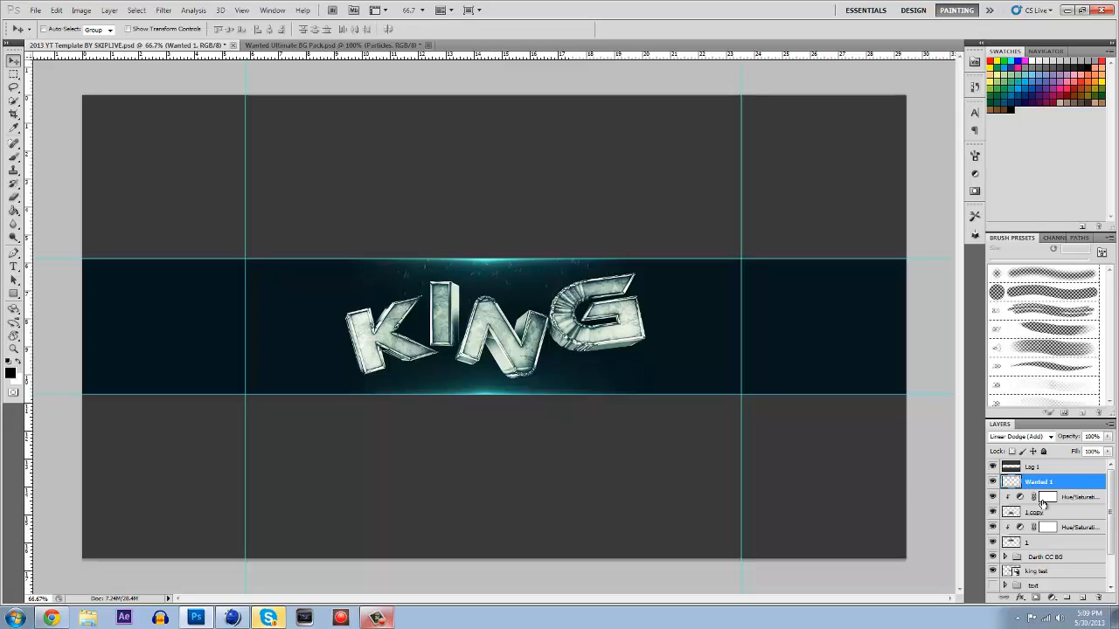
On a new layer, paint a soft white glow just above the strip's centre with a 569 px brush at 0% hardness
{"action": "left_click", "coordinate": [1083, 600]}
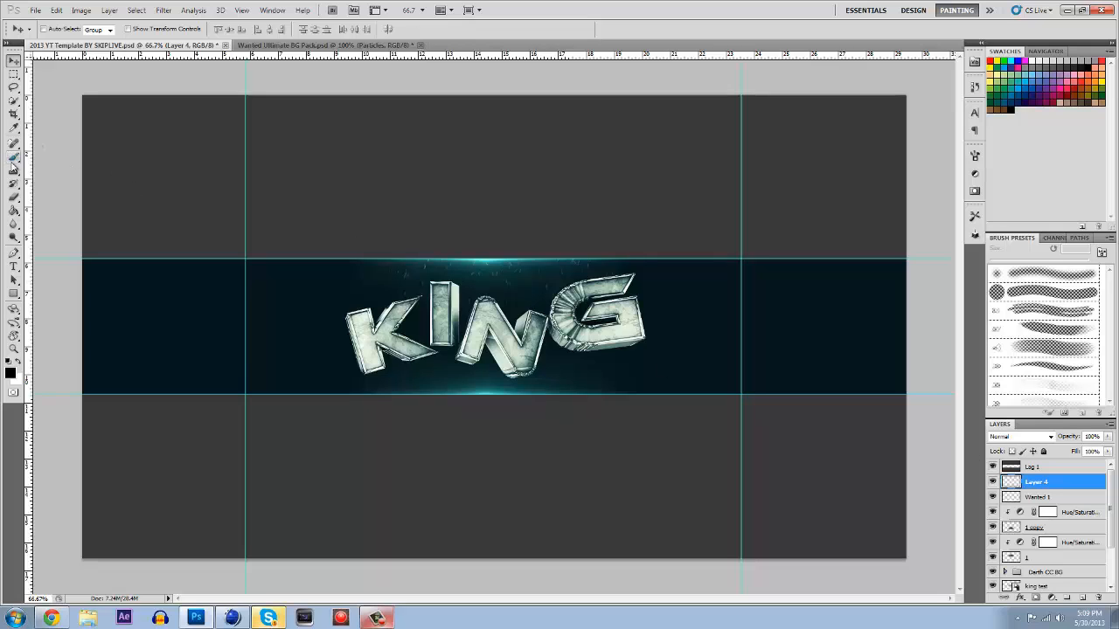
{"action": "left_click", "coordinate": [14, 157]}
{"action": "right_click", "coordinate": [485, 313]}
{"action": "left_click_drag", "start_coordinate": [577, 344], "coordinate": [598, 343]}
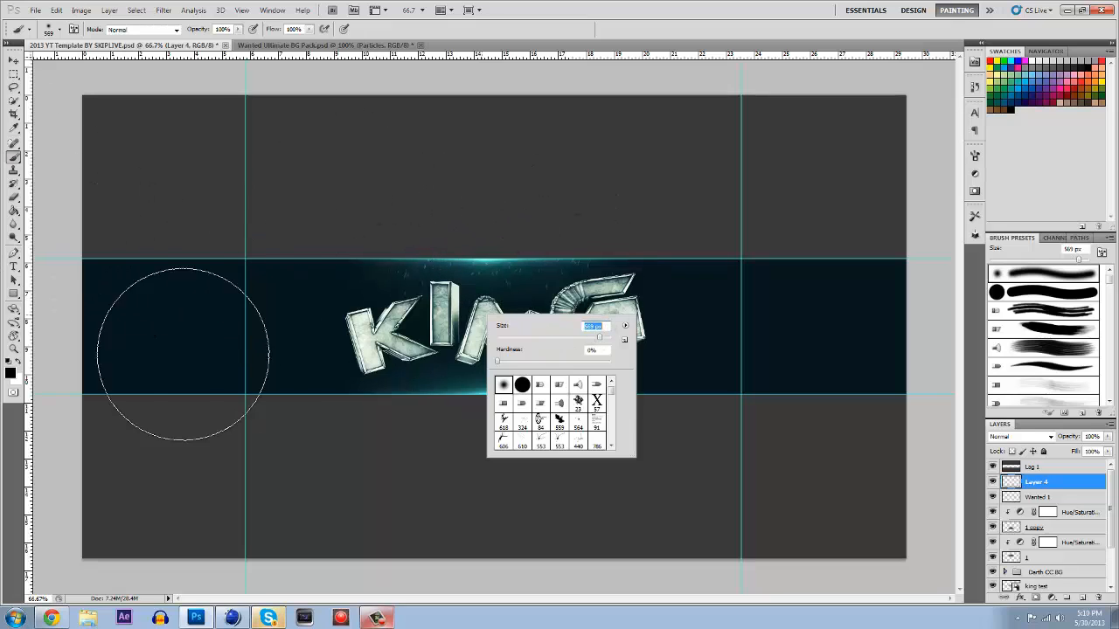
{"action": "left_click", "coordinate": [19, 362]}
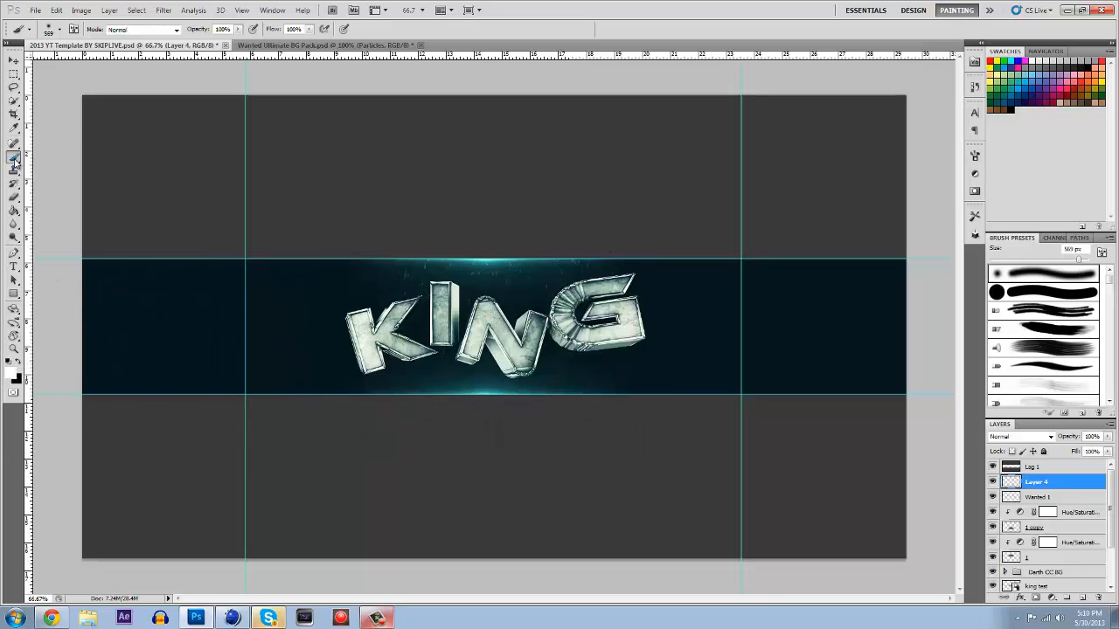
{"action": "right_click", "coordinate": [476, 229]}
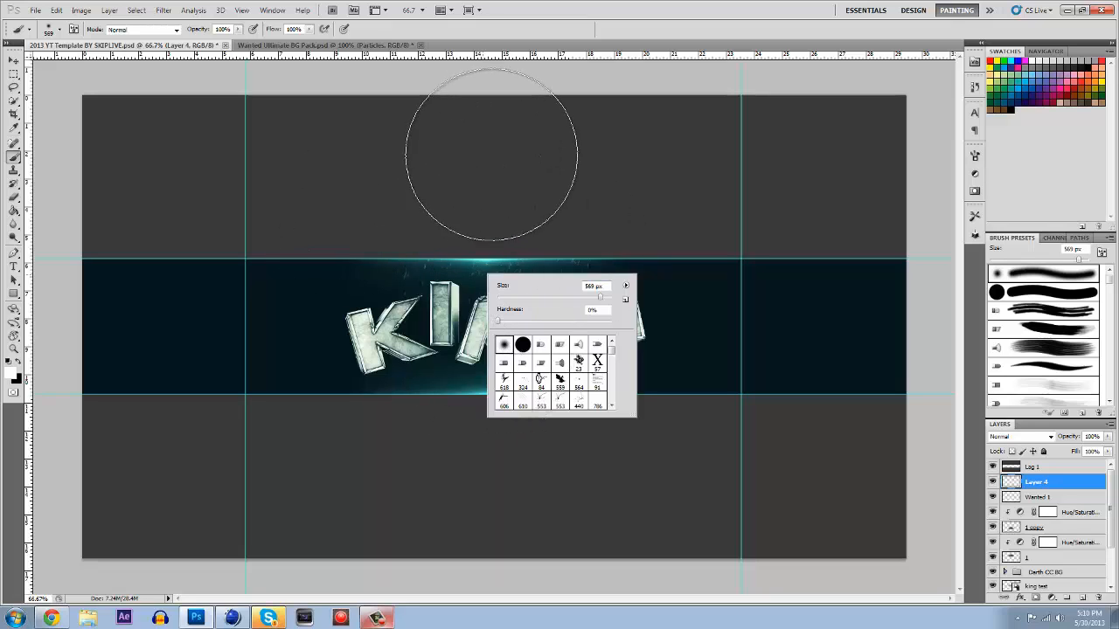
{"action": "left_click", "coordinate": [480, 163]}
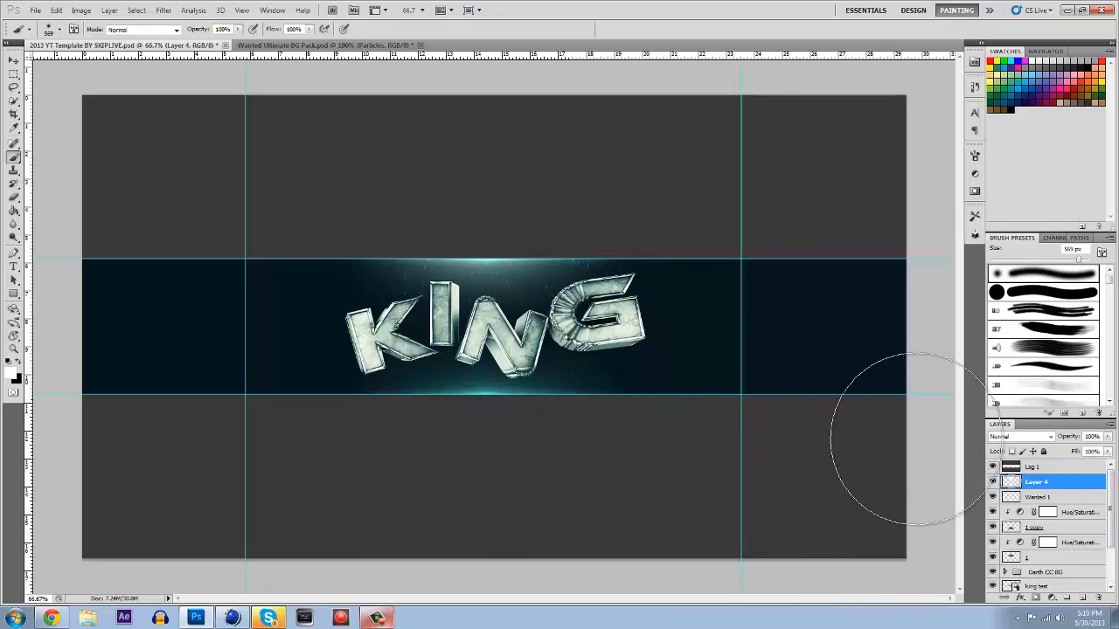
Add another layer at 5% opacity and paint a soft white glow below the strip's centre with a 246 px brush
{"action": "left_click", "coordinate": [1084, 598]}
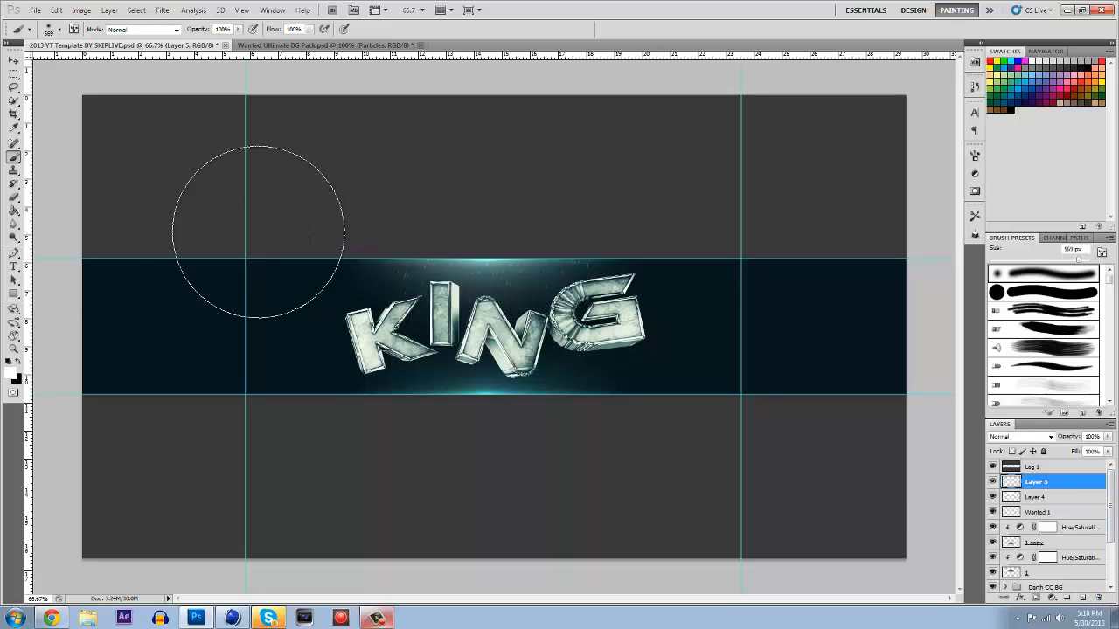
{"action": "right_click", "coordinate": [474, 361]}
{"action": "left_click_drag", "start_coordinate": [557, 381], "coordinate": [551, 381]}
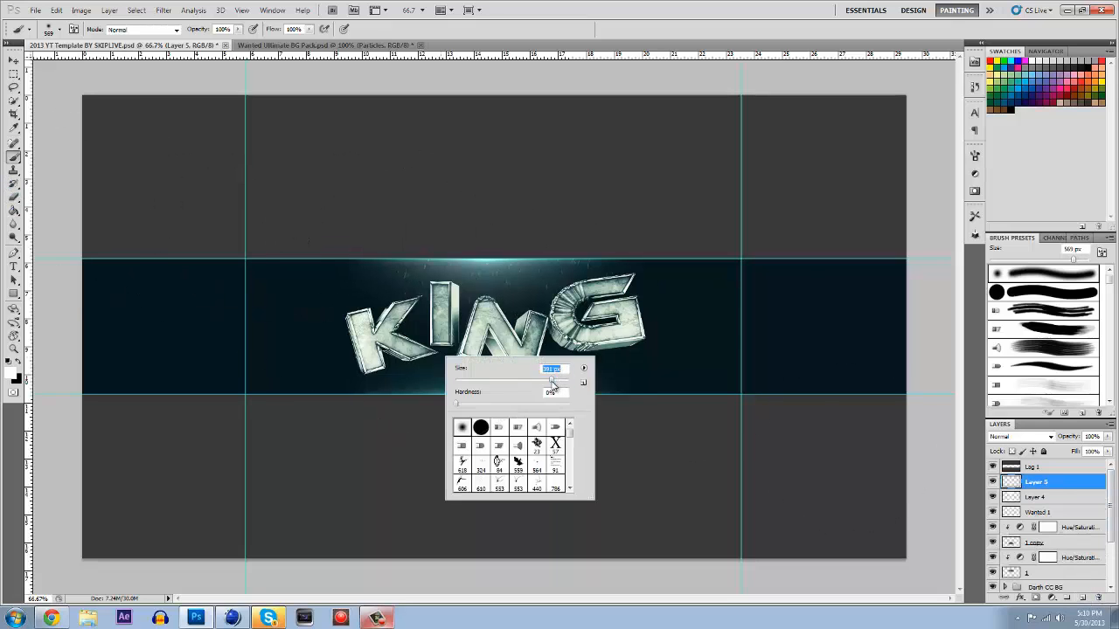
{"action": "left_click", "coordinate": [1110, 438]}
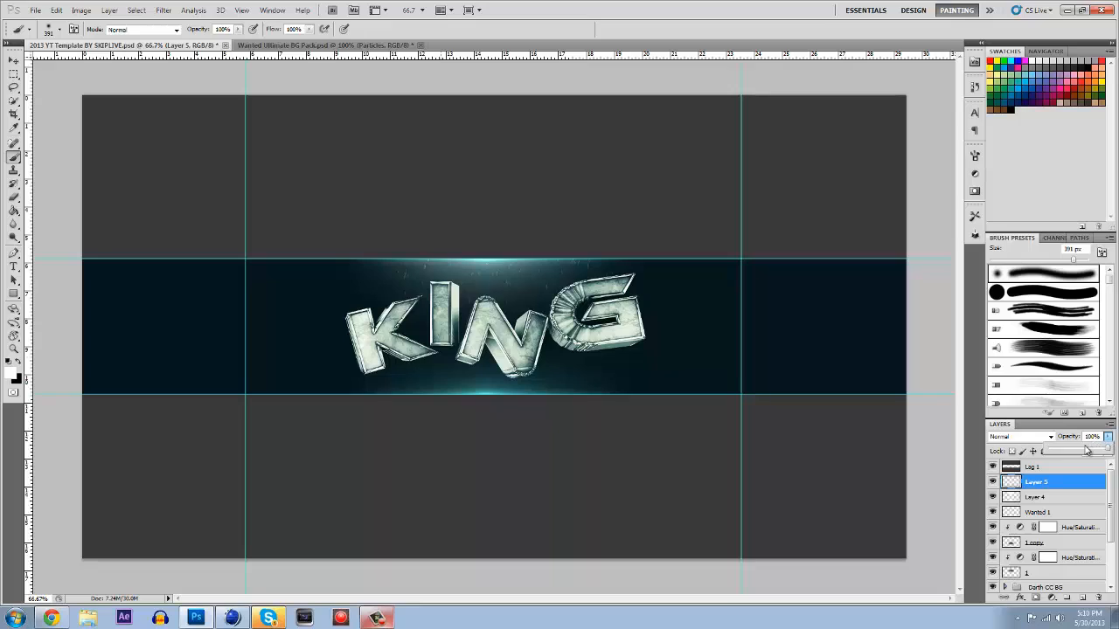
{"action": "left_click_drag", "start_coordinate": [1072, 452], "coordinate": [1070, 451]}
{"action": "left_click_drag", "start_coordinate": [1056, 447], "coordinate": [1052, 446]}
{"action": "right_click", "coordinate": [500, 404]}
{"action": "left_click_drag", "start_coordinate": [607, 428], "coordinate": [600, 428]}
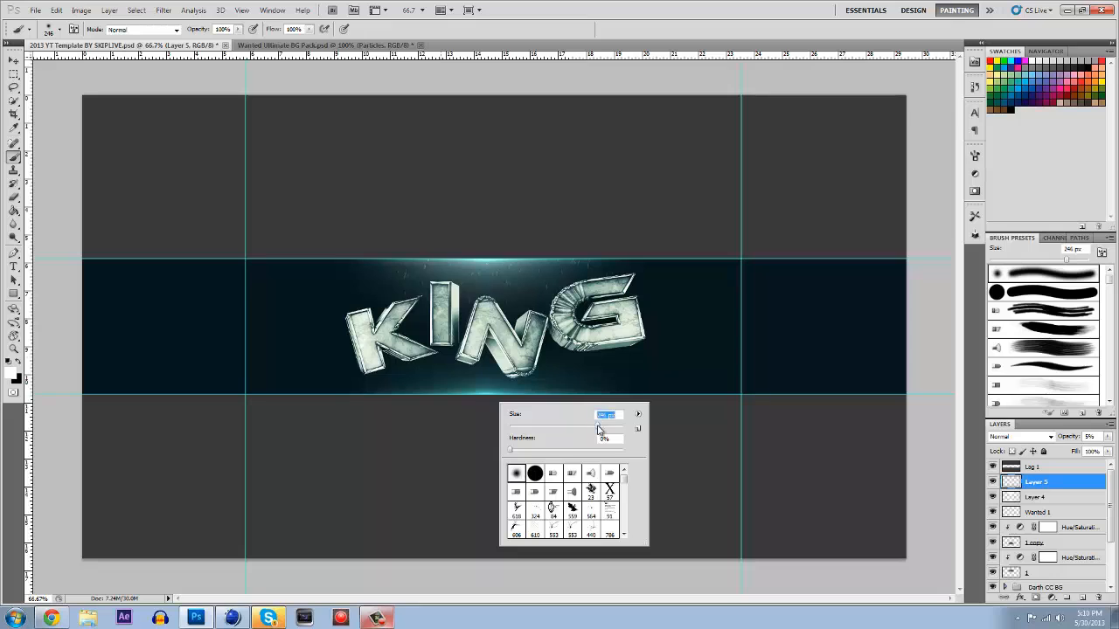
{"action": "left_click", "coordinate": [447, 465]}
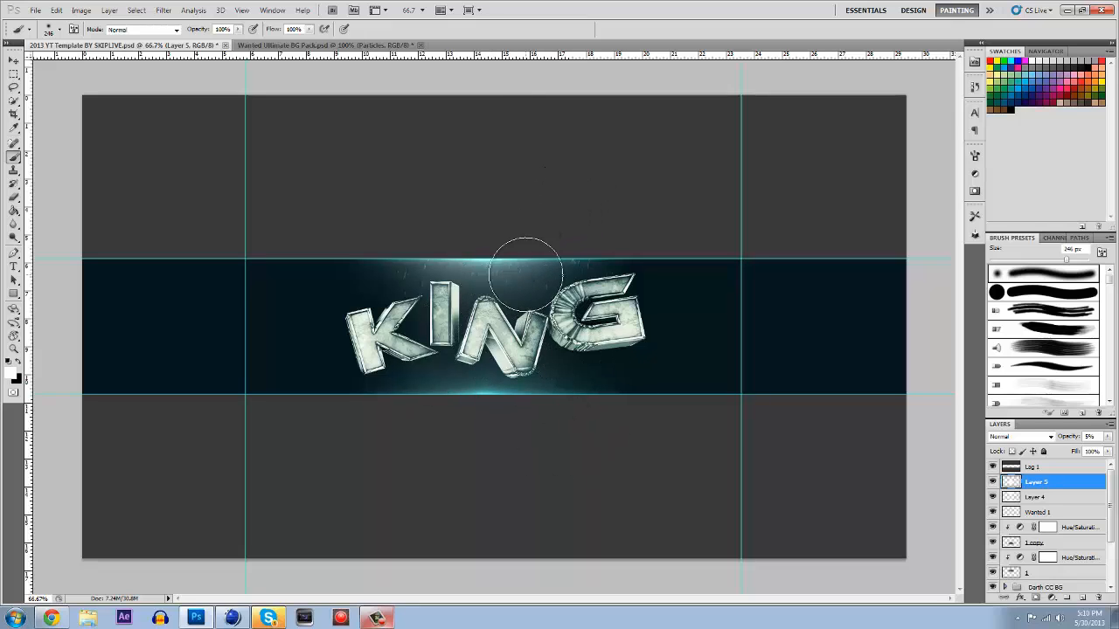
In Wanted Ultimate BG Pack, collapse and hide the Particles group, then expand Textures and show its Wanted 1 layer
{"action": "left_click", "coordinate": [279, 46]}
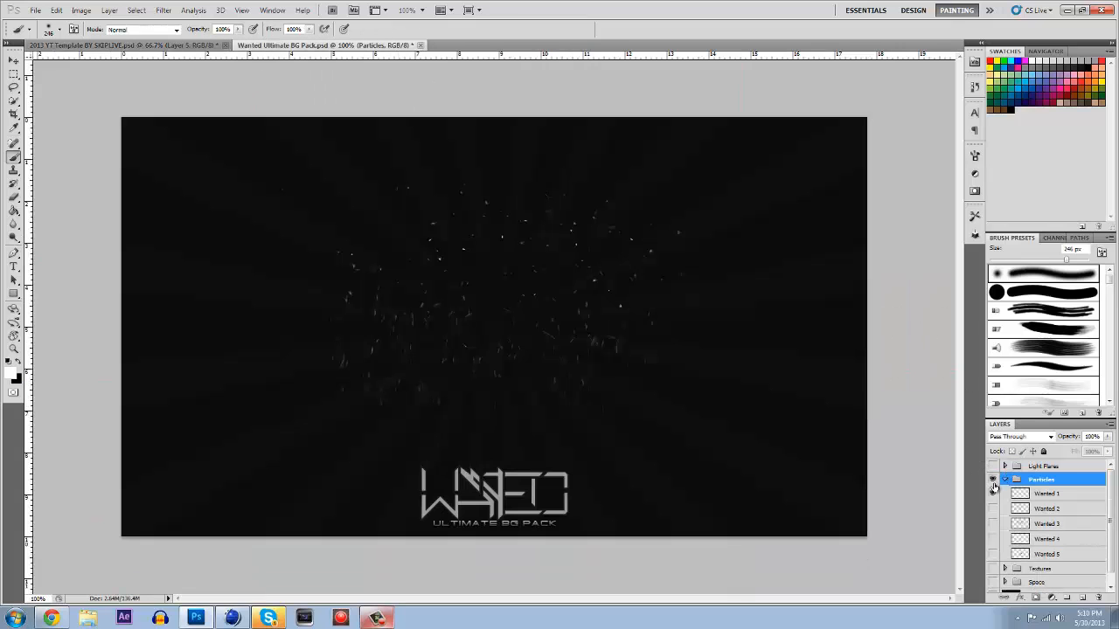
{"action": "left_click", "coordinate": [1004, 480]}
{"action": "left_click", "coordinate": [993, 480]}
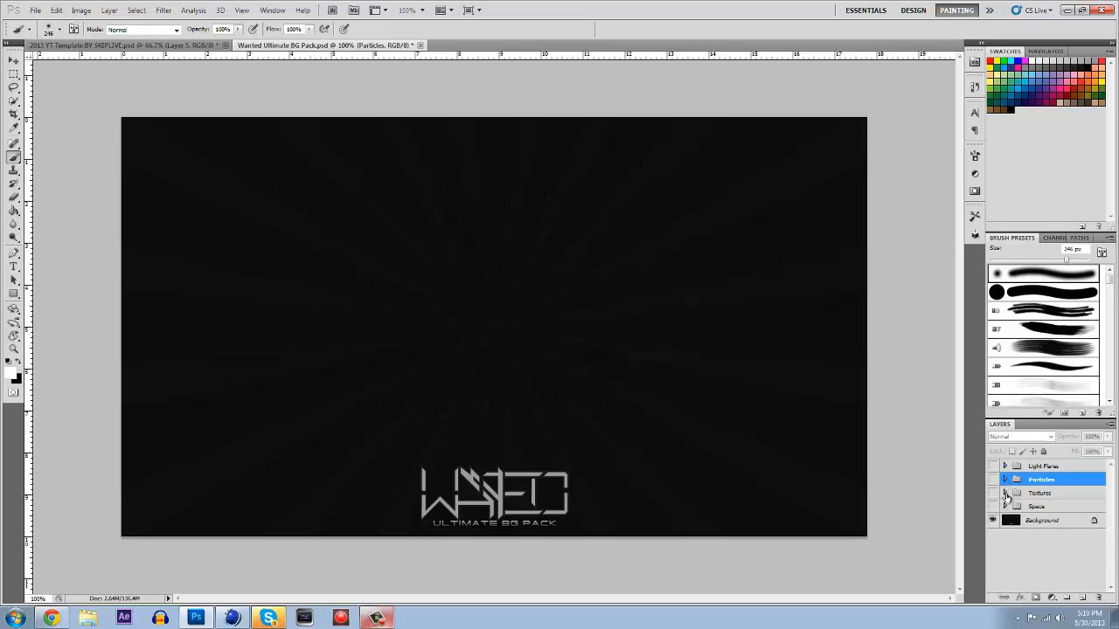
{"action": "left_click", "coordinate": [1006, 494]}
{"action": "left_click", "coordinate": [1006, 494]}
{"action": "left_click", "coordinate": [1006, 494]}
{"action": "left_click", "coordinate": [1014, 508]}
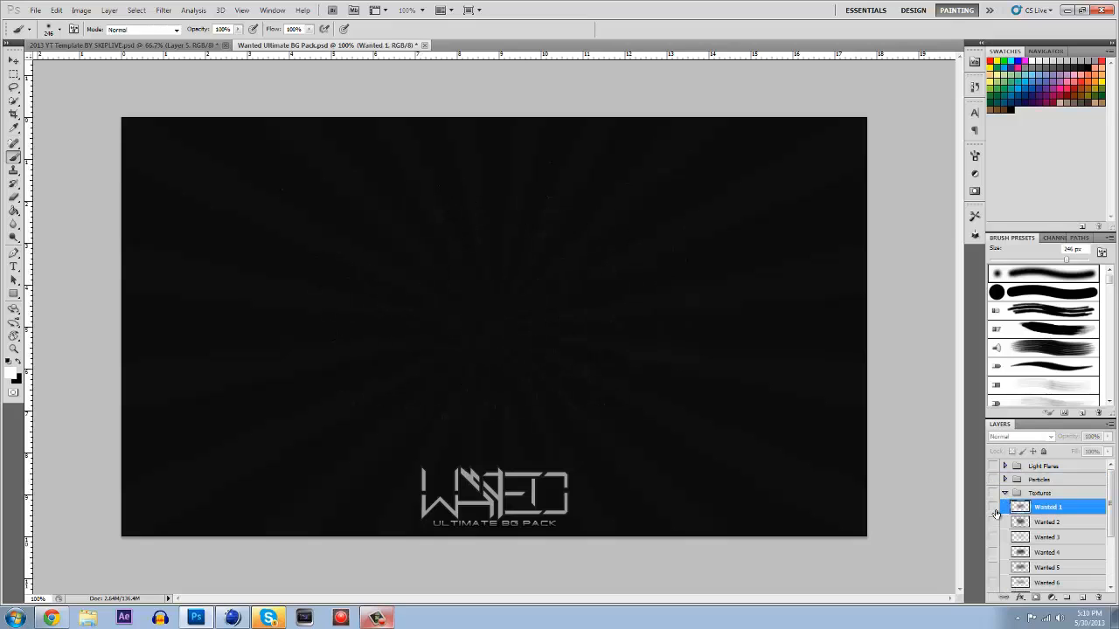
{"action": "left_click", "coordinate": [994, 508]}
Float the pack's window and copy the Wanted 1 texture onto the outer end of the template's banner strip
{"action": "key", "text": "v"}
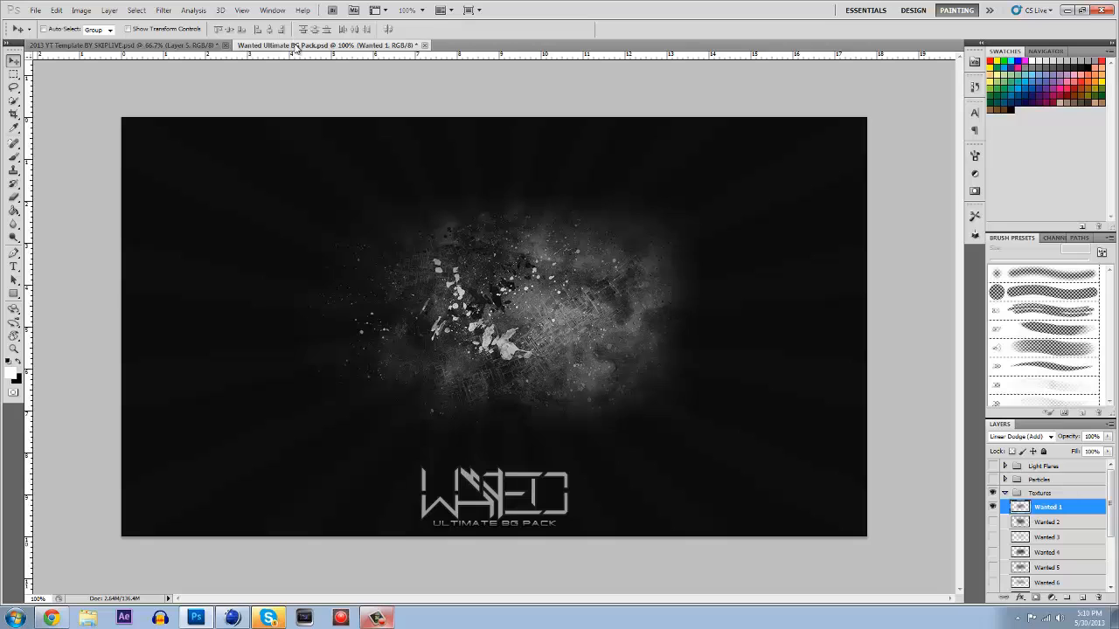
{"action": "left_click_drag", "start_coordinate": [295, 48], "coordinate": [315, 91]}
{"action": "left_click_drag", "start_coordinate": [1067, 514], "coordinate": [140, 300]}
{"action": "left_click", "coordinate": [389, 89]}
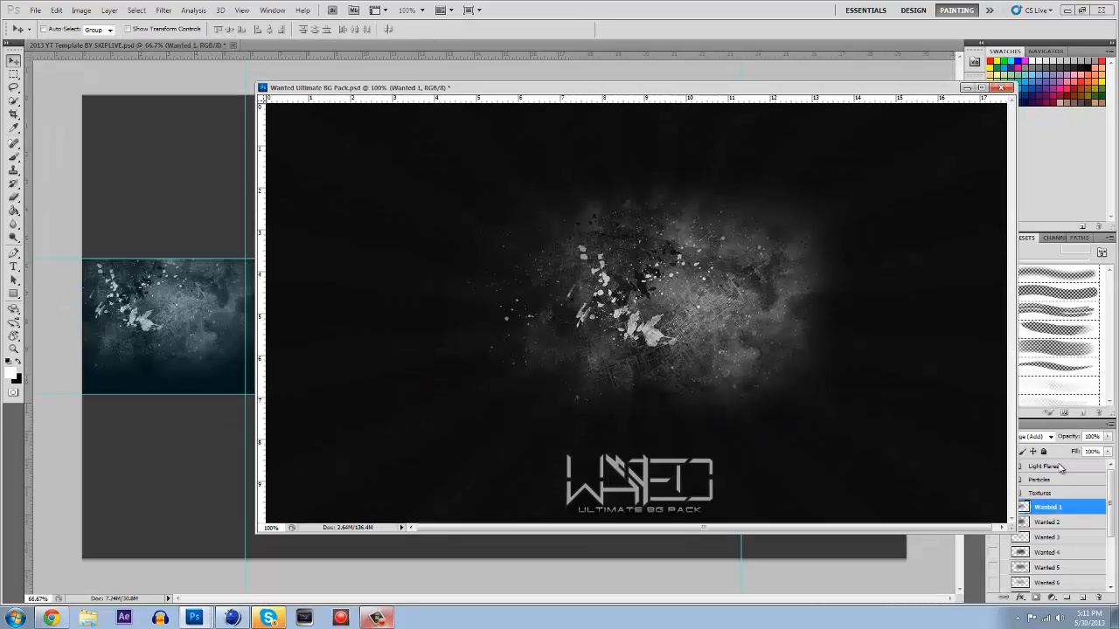
Narrow the floating pack window, hide and collapse the Textures group, and expand the Space group
{"action": "left_click_drag", "start_coordinate": [1017, 443], "coordinate": [940, 443]}
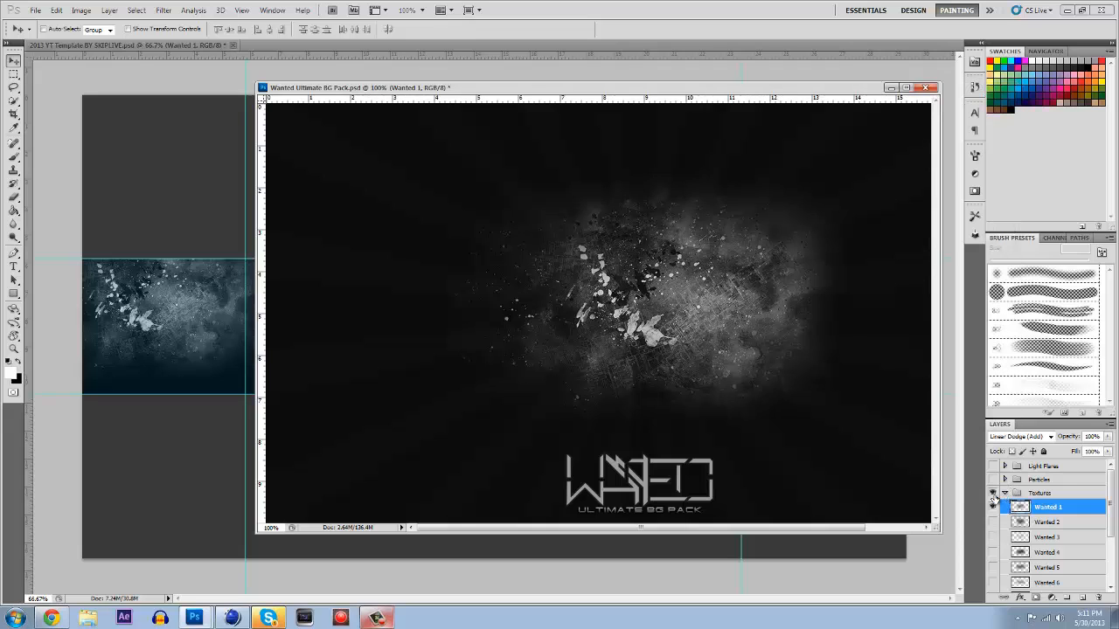
{"action": "left_click", "coordinate": [993, 494]}
{"action": "left_click", "coordinate": [1004, 495]}
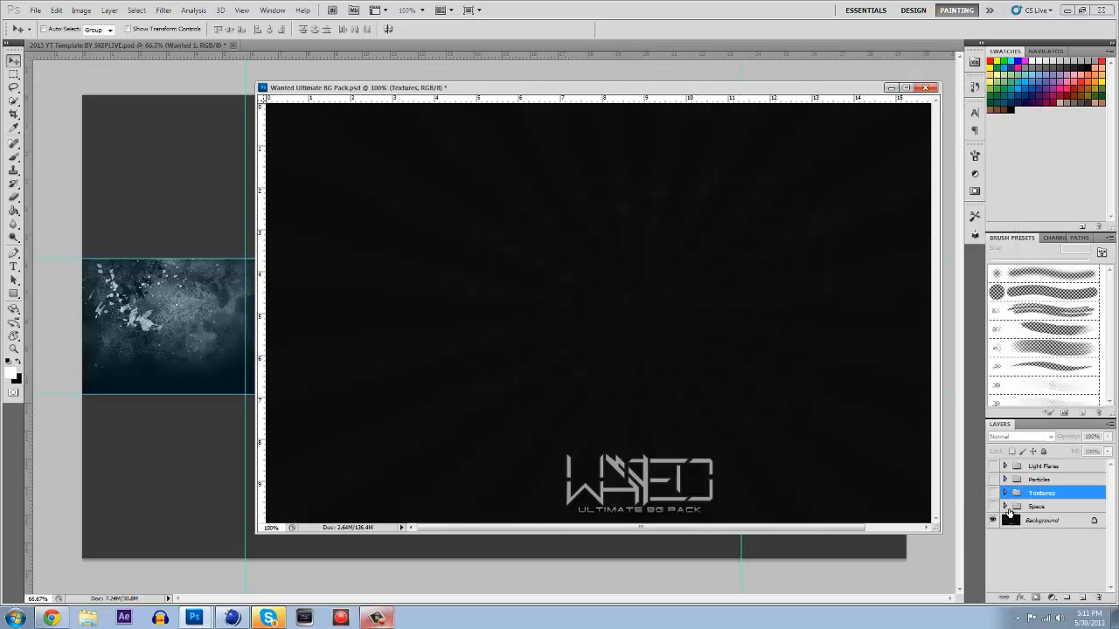
{"action": "left_click", "coordinate": [1006, 507]}
Show the blue nebula layer Wanted 4 in the Space group and copy it onto the template's banner strip
{"action": "left_click", "coordinate": [993, 522]}
{"action": "left_click", "coordinate": [993, 522]}
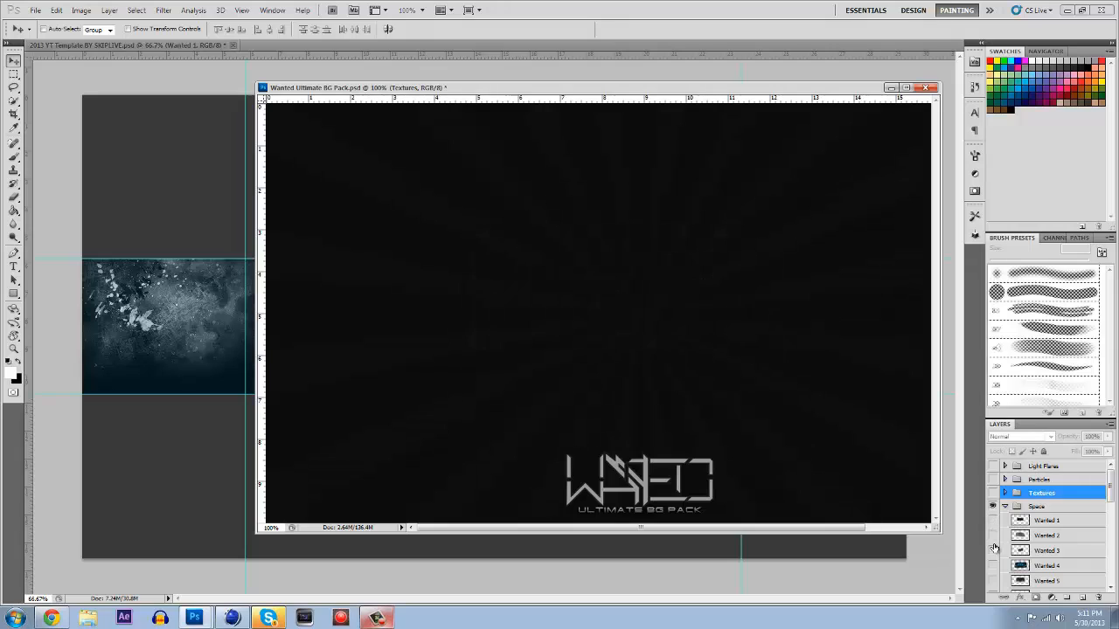
{"action": "left_click", "coordinate": [993, 566]}
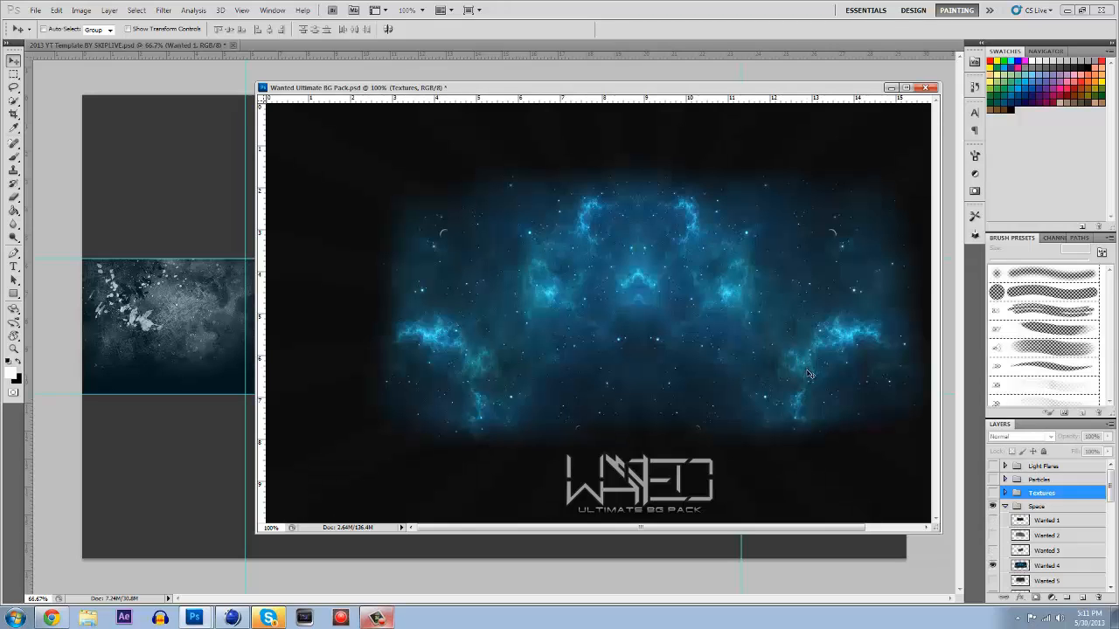
{"action": "left_click_drag", "start_coordinate": [1065, 573], "coordinate": [148, 288]}
{"action": "left_click", "coordinate": [601, 371]}
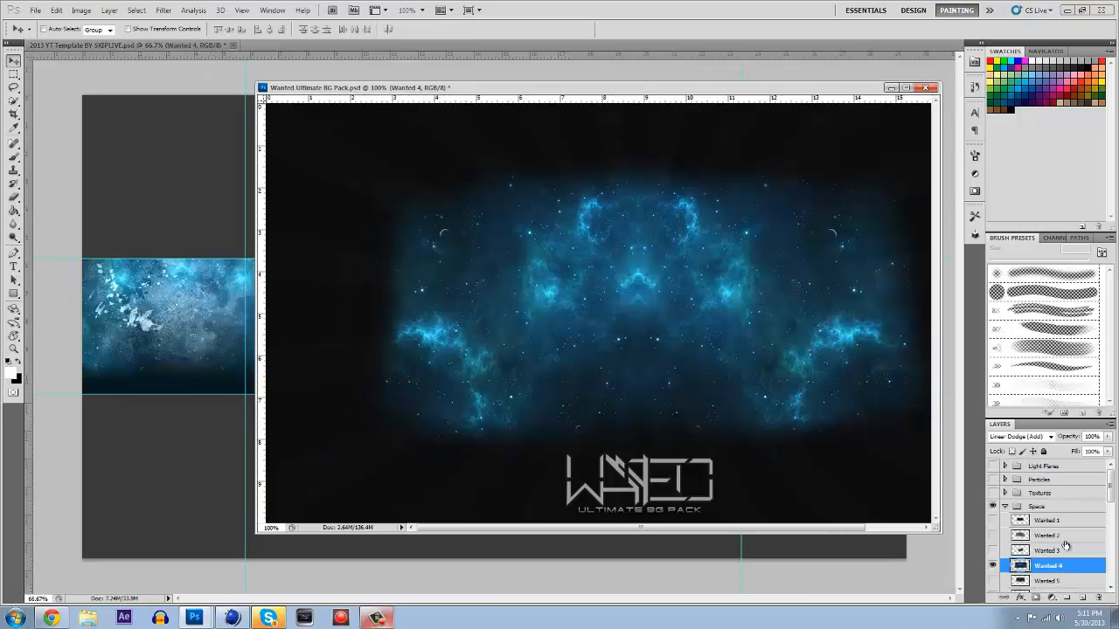
Hide the Wanted 4 nebula in the Space group and browse the group's other layers
{"action": "left_click", "coordinate": [1005, 483]}
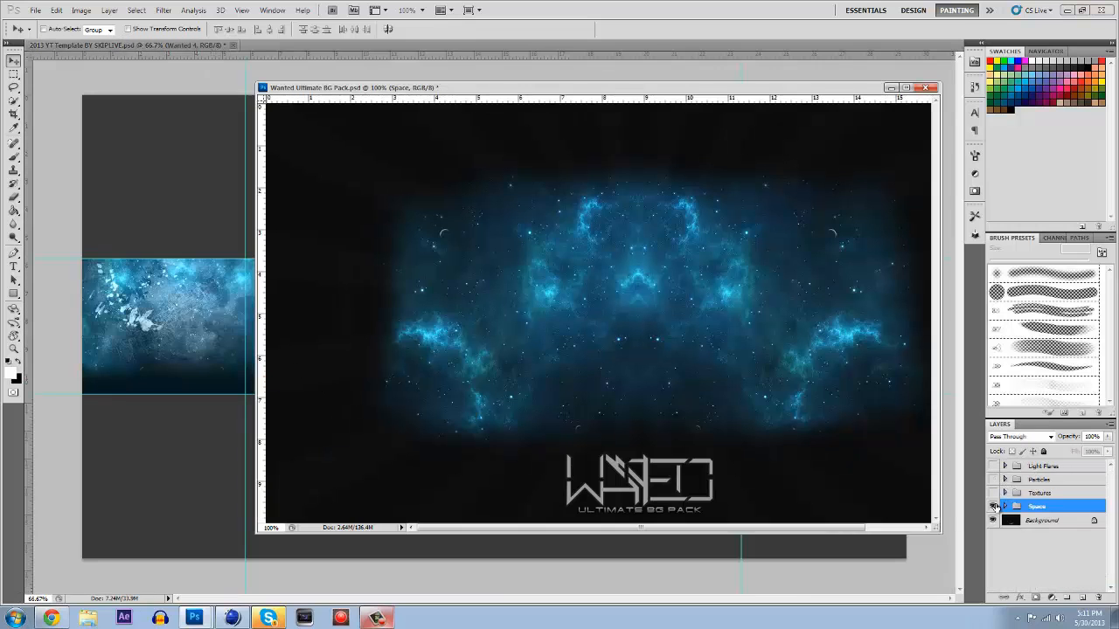
{"action": "left_click", "coordinate": [993, 507]}
{"action": "left_click", "coordinate": [993, 507]}
{"action": "left_click", "coordinate": [1005, 507]}
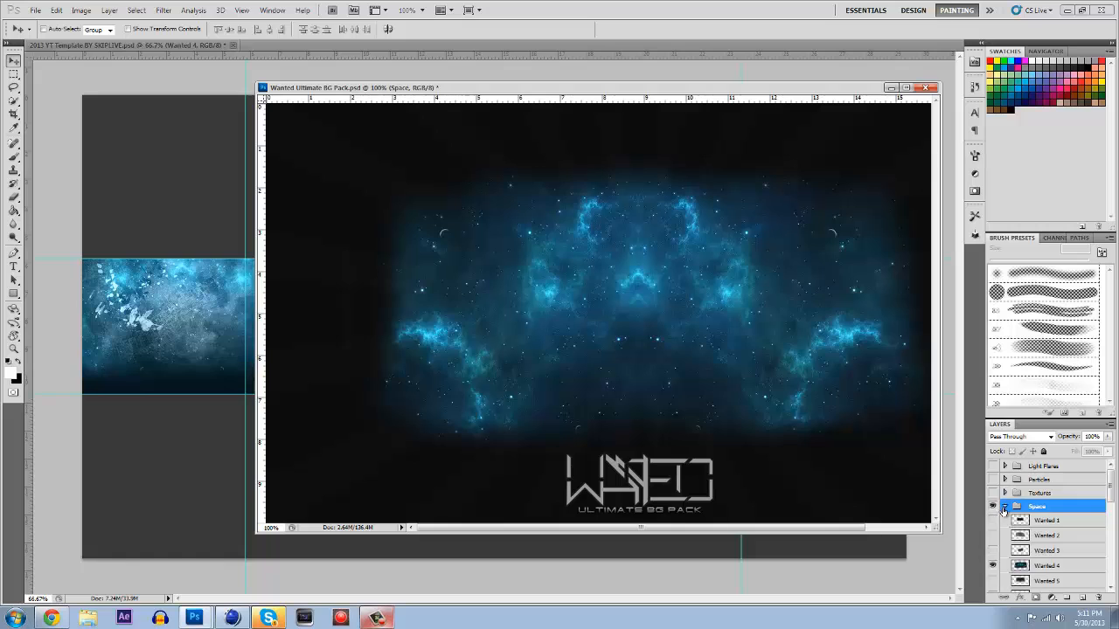
{"action": "scroll", "coordinate": [1004, 510], "scroll_direction": "down", "scroll_amount": 4}
{"action": "left_click", "coordinate": [992, 471]}
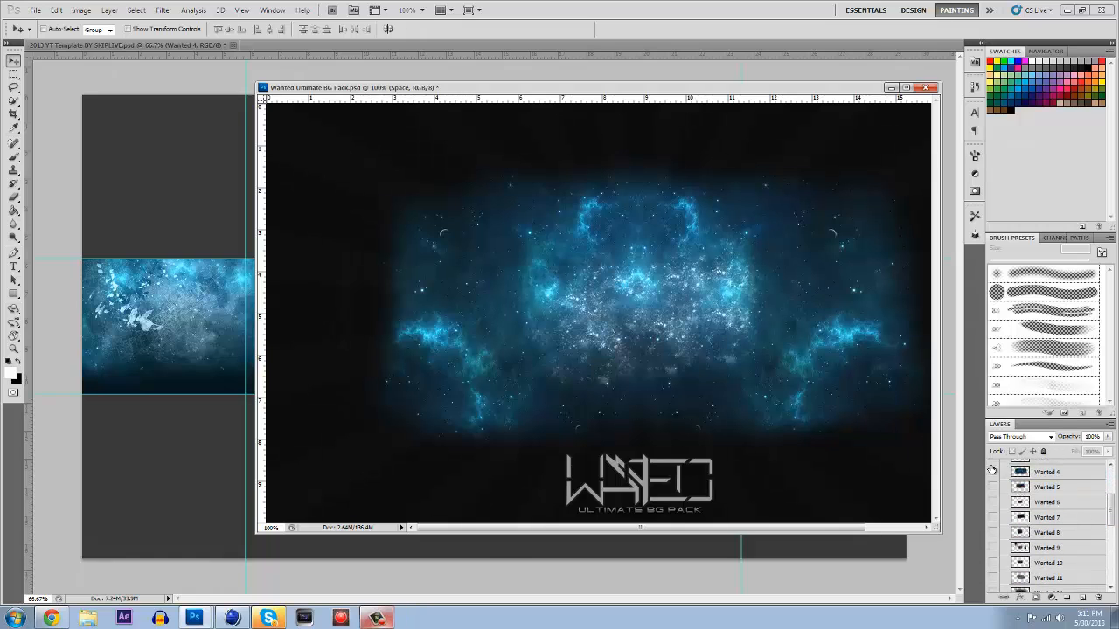
{"action": "left_click", "coordinate": [993, 473]}
{"action": "scroll", "coordinate": [993, 477], "scroll_direction": "down", "scroll_amount": 2}
{"action": "left_click", "coordinate": [993, 483]}
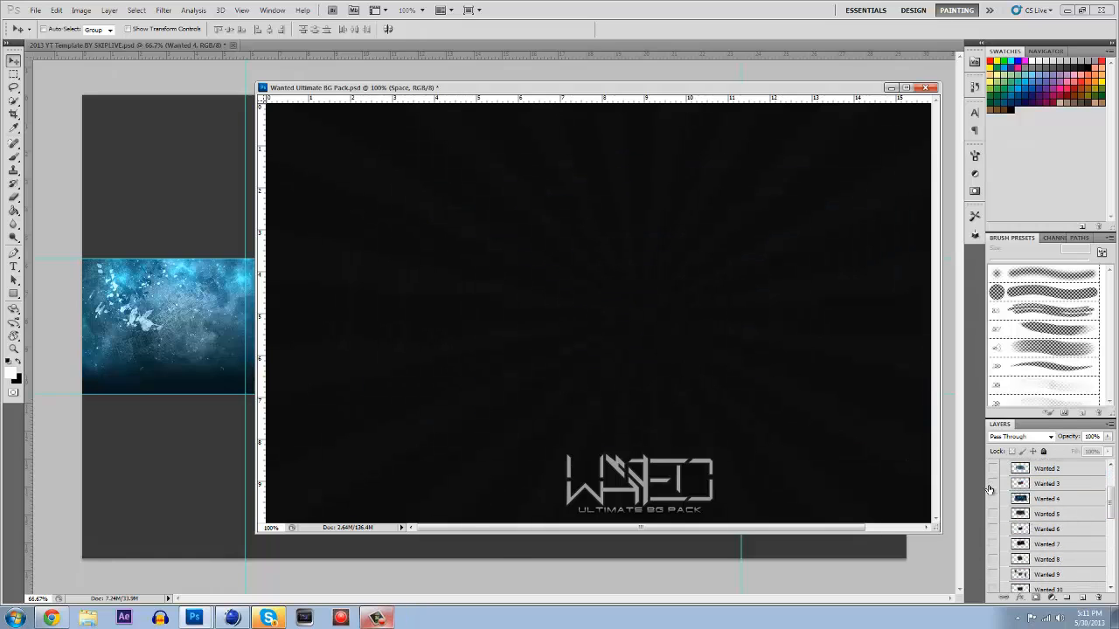
Show the Wanted 19 block texture, copy it onto the template's banner strip, and dock the pack window again
{"action": "scroll", "coordinate": [995, 490], "scroll_direction": "down", "scroll_amount": 4}
{"action": "scroll", "coordinate": [1002, 529], "scroll_direction": "down", "scroll_amount": 2}
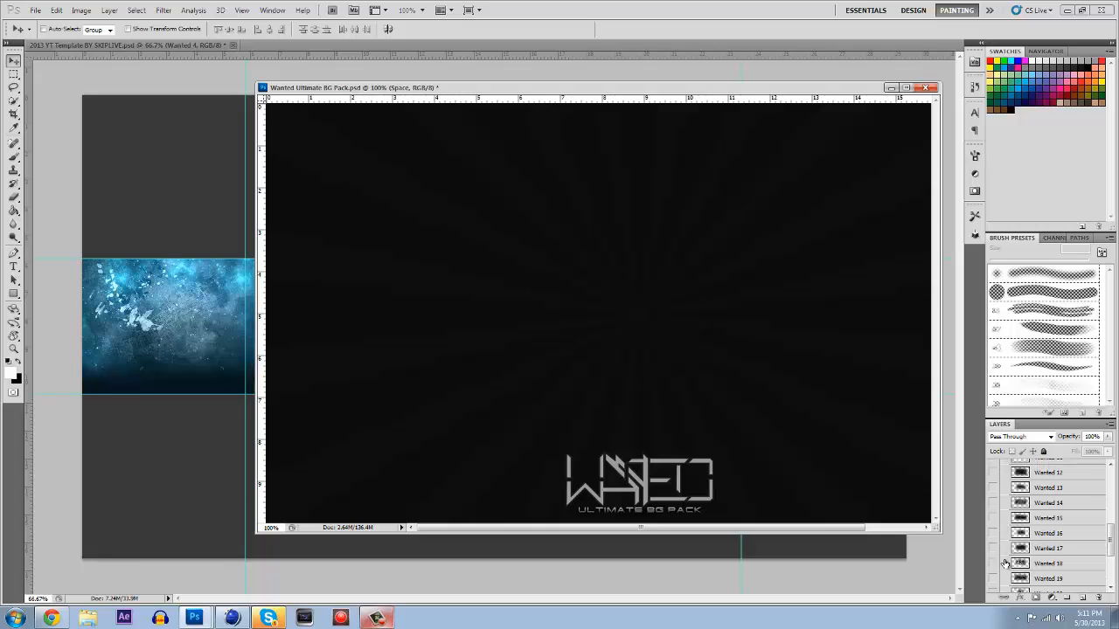
{"action": "left_click", "coordinate": [994, 564]}
{"action": "left_click", "coordinate": [994, 564]}
{"action": "scroll", "coordinate": [994, 564], "scroll_direction": "down", "scroll_amount": 2}
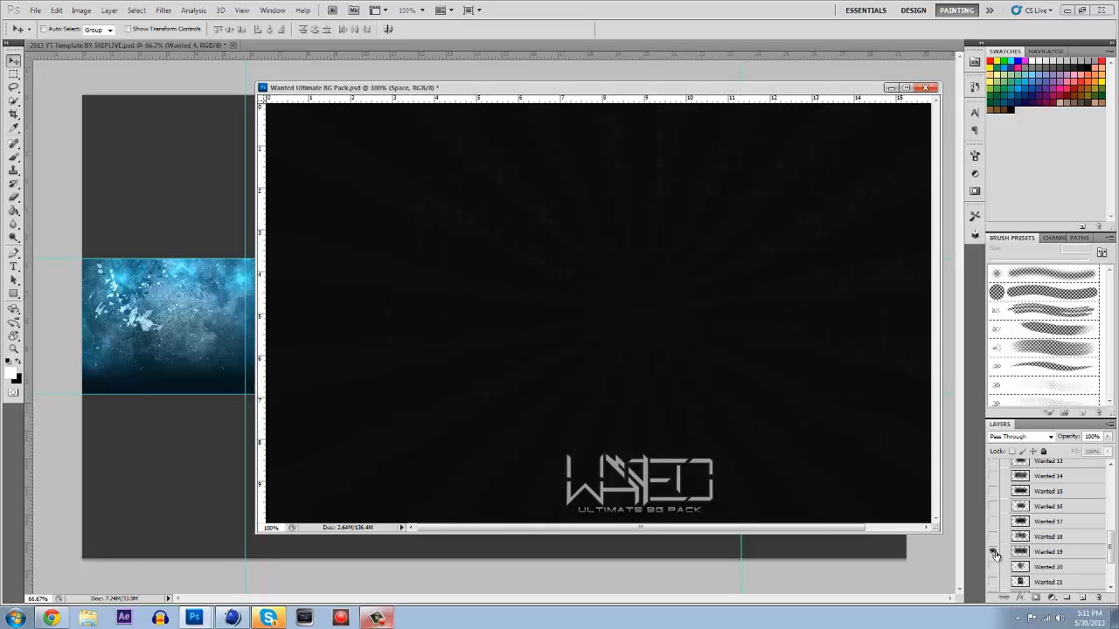
{"action": "left_click", "coordinate": [993, 551]}
{"action": "left_click_drag", "start_coordinate": [1048, 551], "coordinate": [166, 349]}
{"action": "left_click_drag", "start_coordinate": [380, 88], "coordinate": [371, 48]}
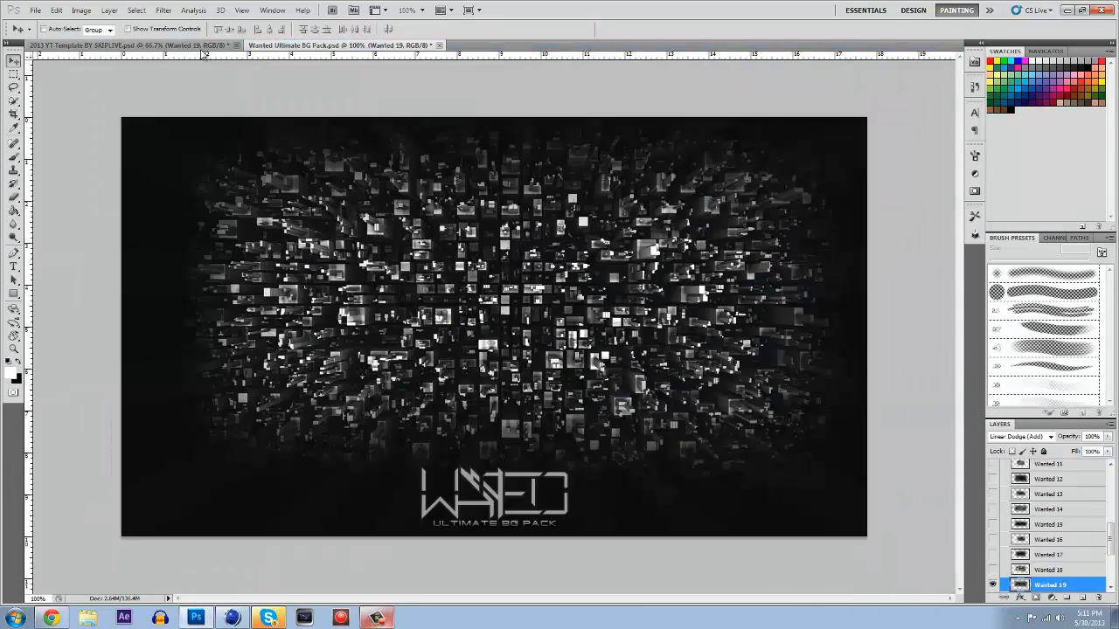
In the template, hide Wanted 19 and Wanted 4, then move the Wanted 1 texture to the strip's lower edge beneath KING
{"action": "left_click", "coordinate": [203, 46]}
{"action": "scroll", "coordinate": [1007, 475], "scroll_direction": "up", "scroll_amount": 1}
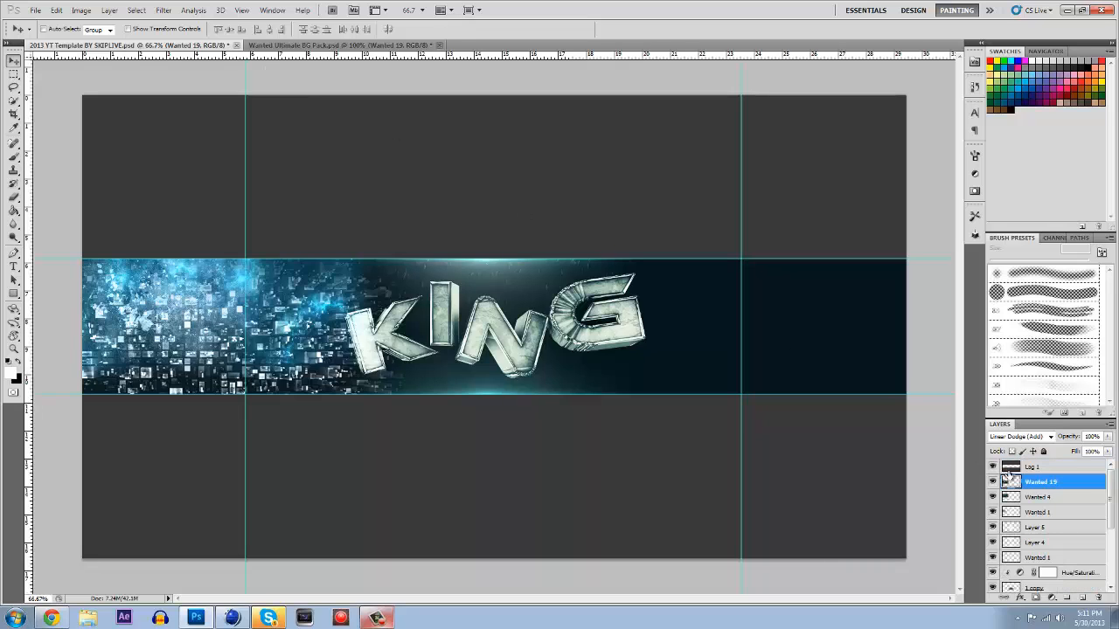
{"action": "left_click_drag", "start_coordinate": [993, 482], "coordinate": [992, 497]}
{"action": "left_click", "coordinate": [1027, 512]}
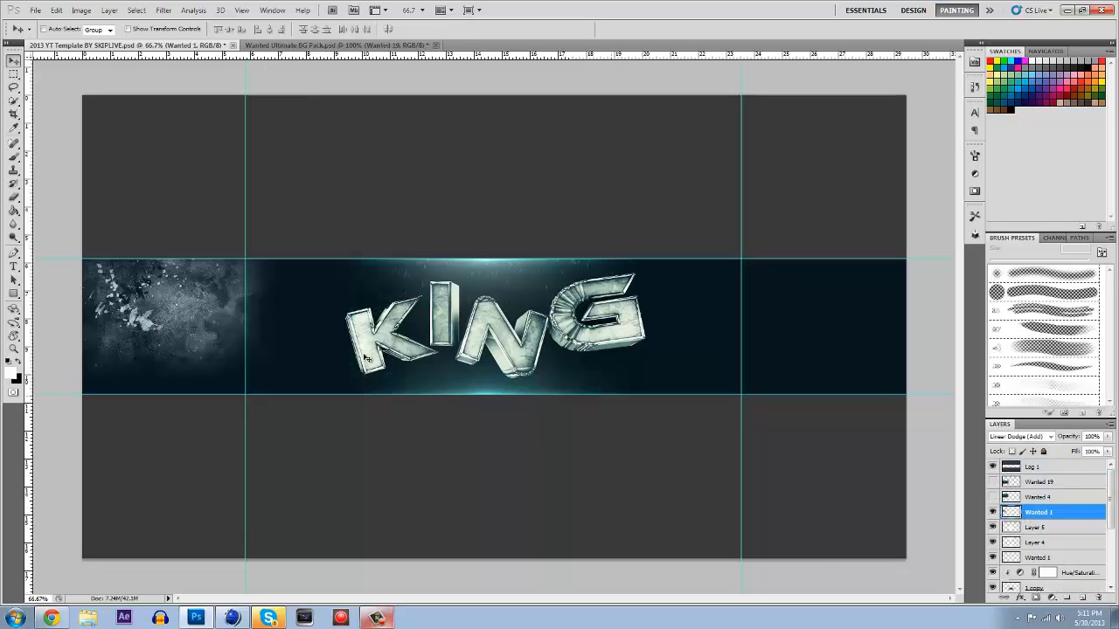
{"action": "left_click_drag", "start_coordinate": [289, 359], "coordinate": [446, 376]}
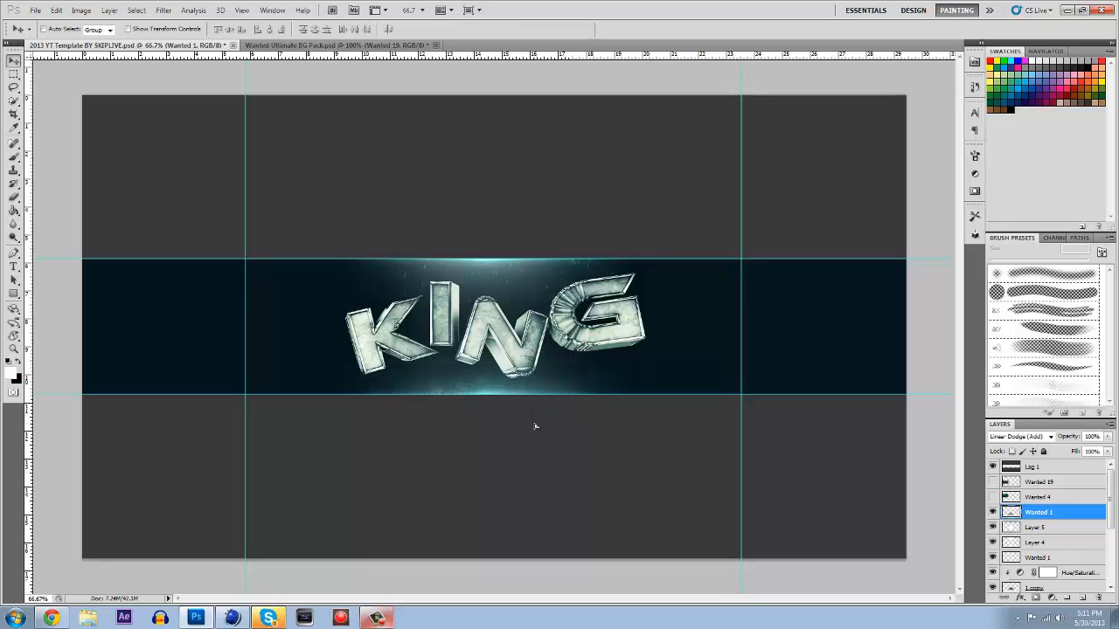
Duplicate the Wanted 1 texture, place the copy at the strip's upper edge above KING, and show the Wanted 4 nebula
{"action": "right_click", "coordinate": [1071, 513]}
{"action": "left_click", "coordinate": [1040, 271]}
{"action": "left_click", "coordinate": [657, 190]}
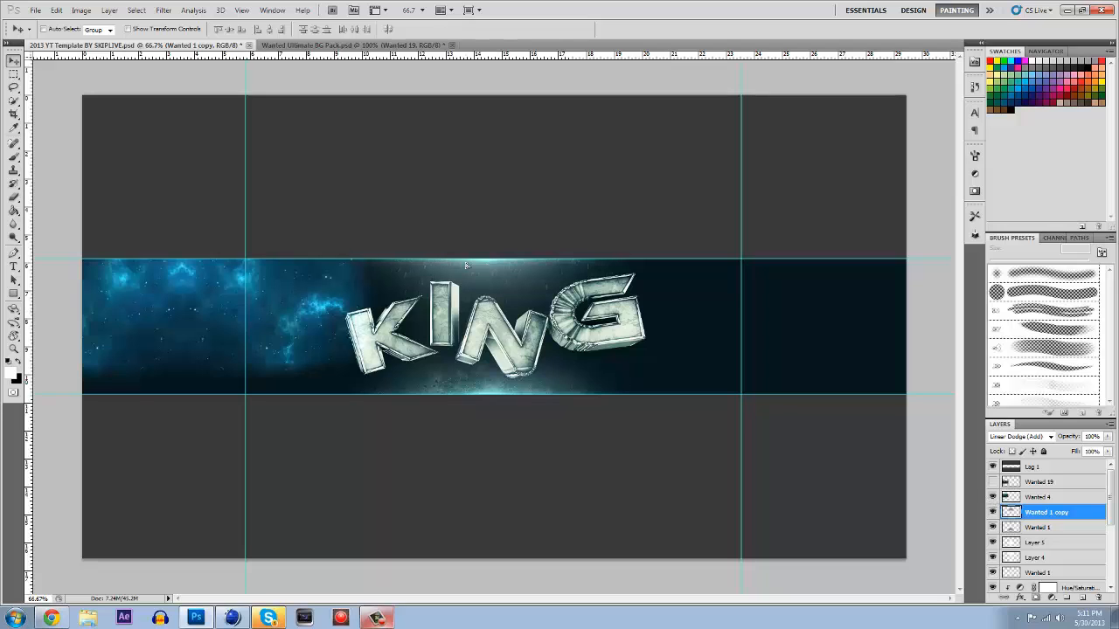
Move the Wanted 4 nebula to the strip's upper edge behind KING and reorder its layer directly below the Darth CC BG group
{"action": "left_click", "coordinate": [1061, 499]}
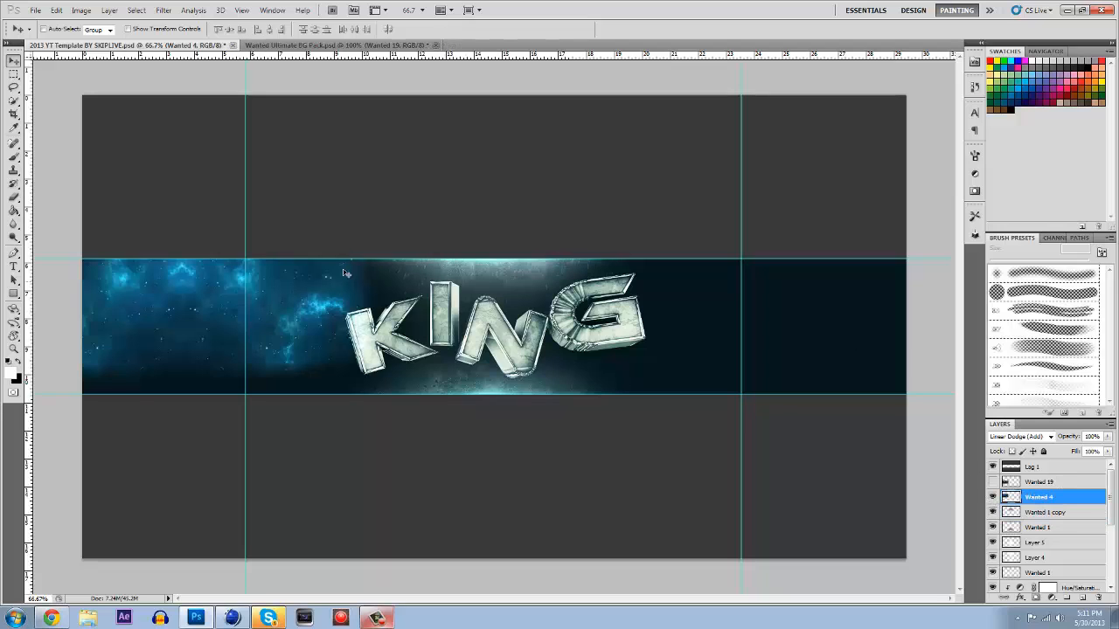
{"action": "left_click_drag", "start_coordinate": [417, 231], "coordinate": [557, 235]}
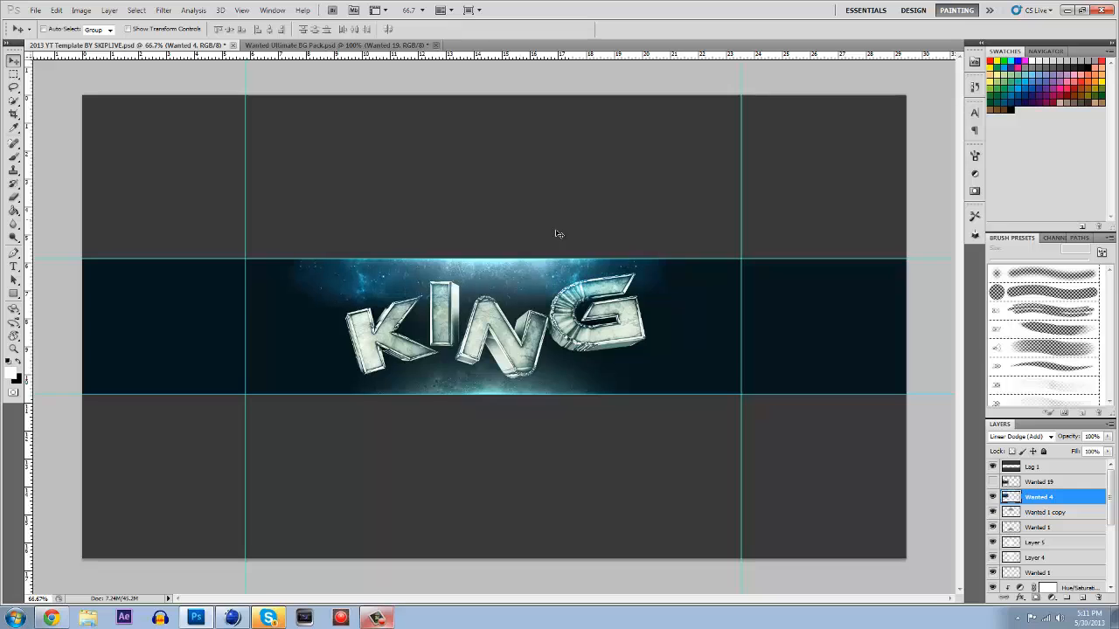
{"action": "scroll", "coordinate": [1040, 496], "scroll_direction": "down", "scroll_amount": 1}
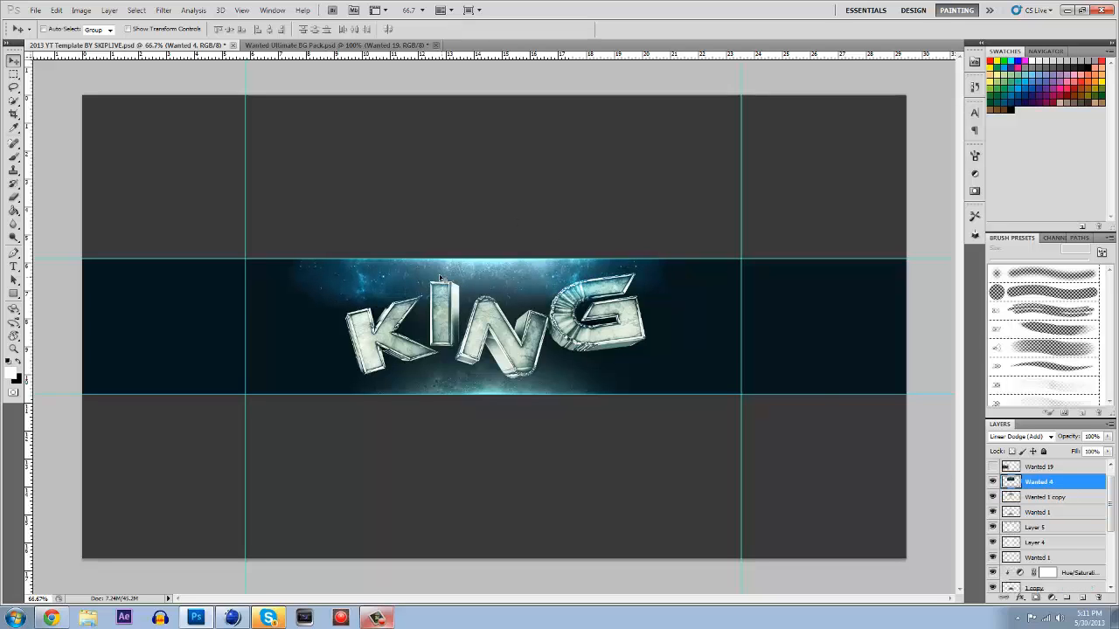
{"action": "scroll", "coordinate": [1057, 484], "scroll_direction": "down", "scroll_amount": 1}
{"action": "scroll", "coordinate": [1057, 481], "scroll_direction": "up", "scroll_amount": 1}
{"action": "left_click_drag", "start_coordinate": [1055, 483], "coordinate": [1053, 557]}
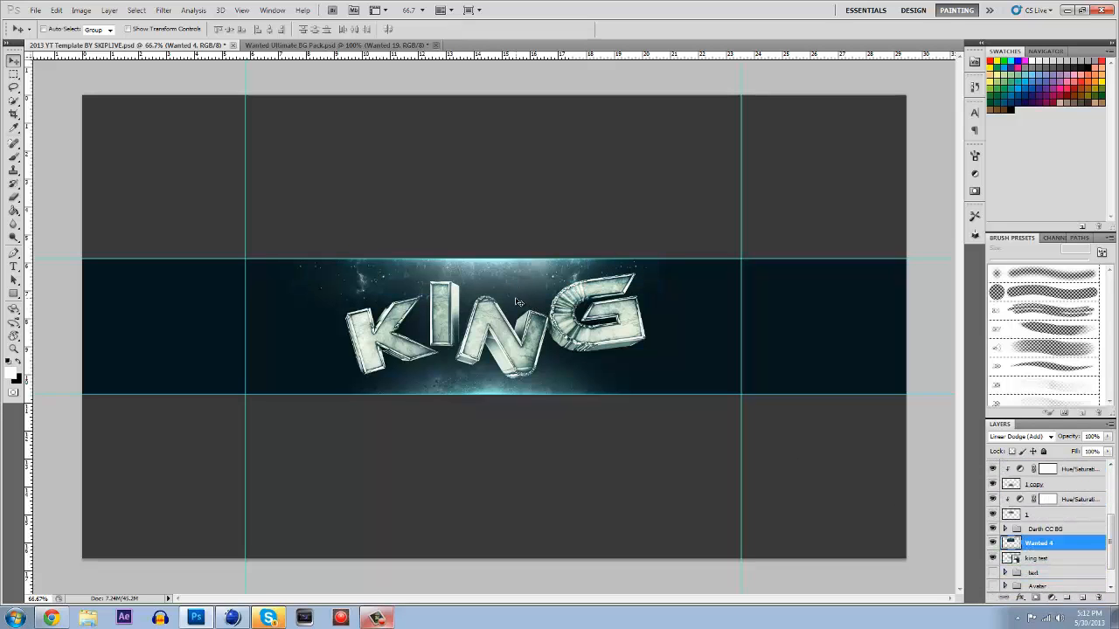
Move the Wanted 4 nebula to the strip's lower edge, then duplicate it and place the copy at the upper edge
{"action": "left_click_drag", "start_coordinate": [529, 386], "coordinate": [536, 509]}
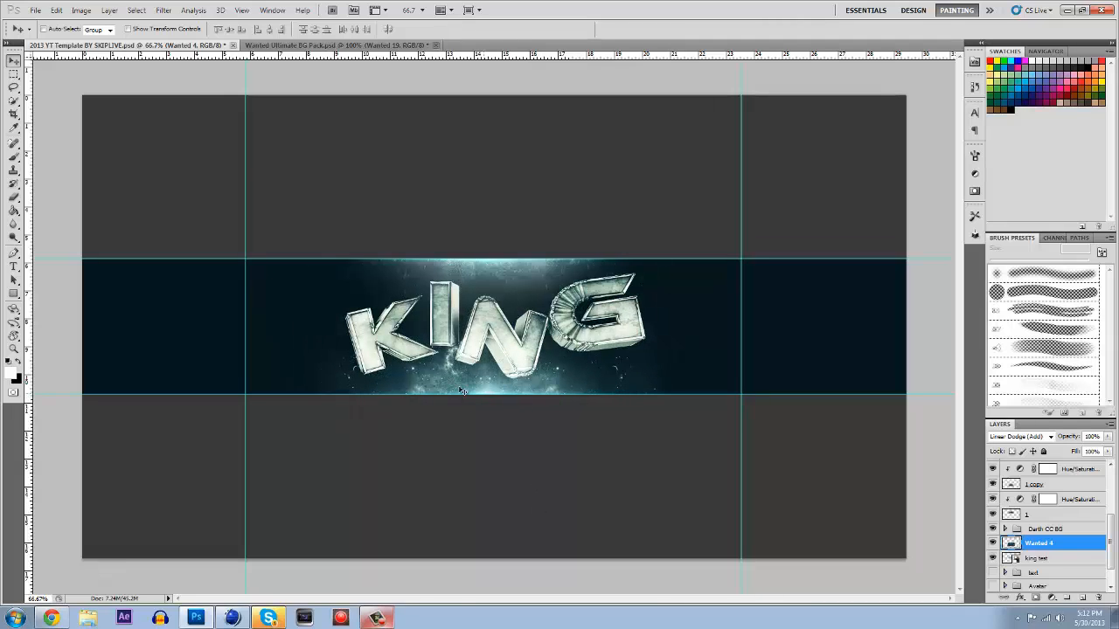
{"action": "right_click", "coordinate": [1066, 549]}
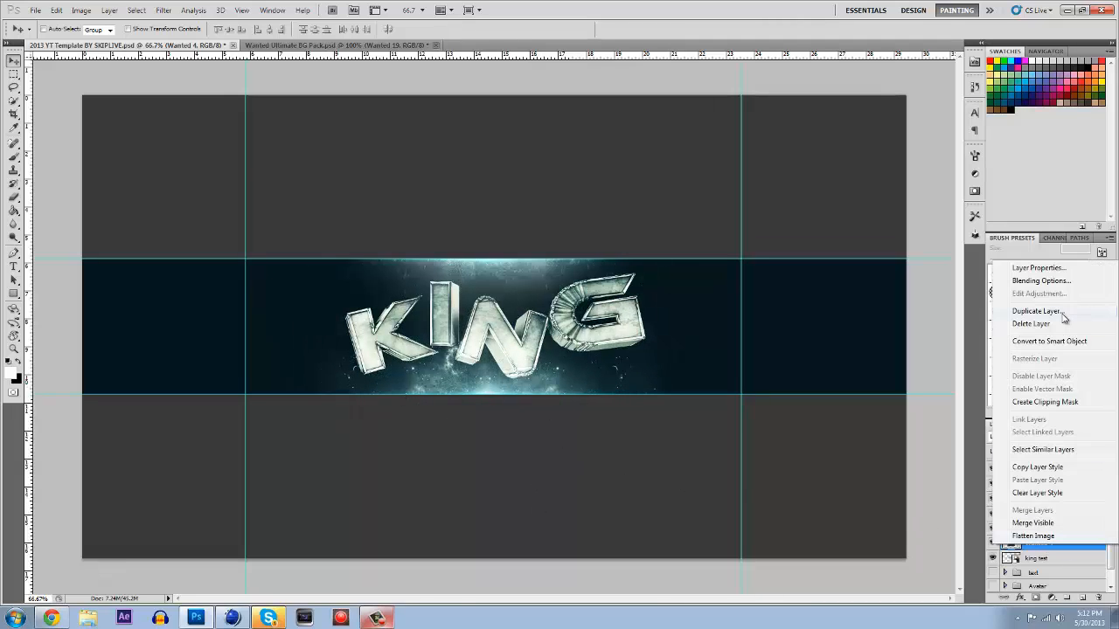
{"action": "left_click", "coordinate": [1040, 319]}
{"action": "left_click", "coordinate": [651, 190]}
{"action": "left_click_drag", "start_coordinate": [546, 381], "coordinate": [544, 199]}
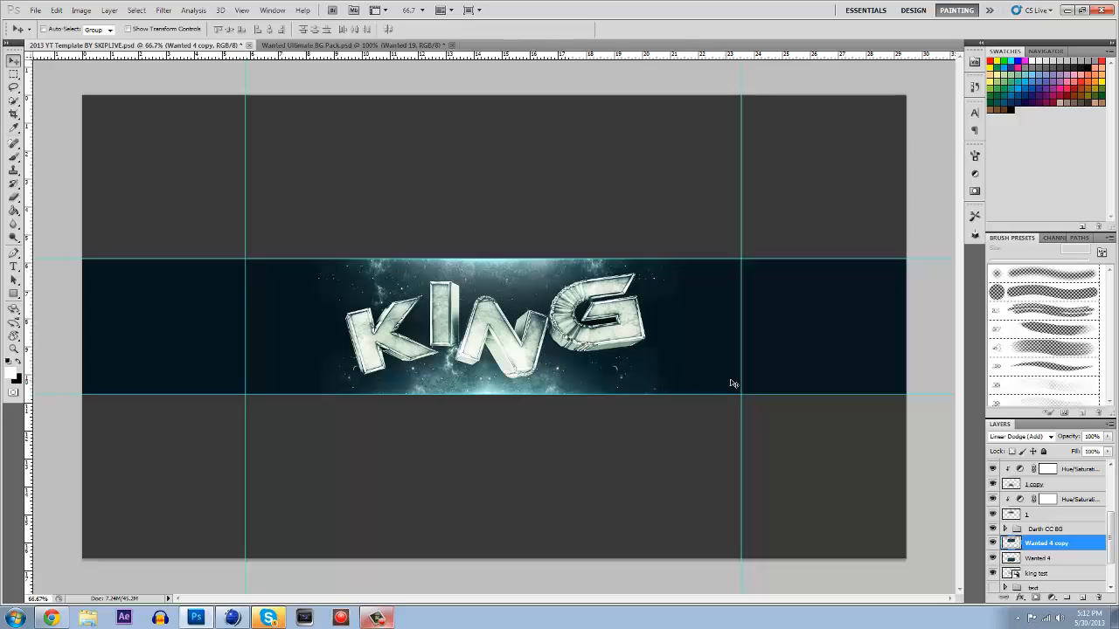
Rotate the Wanted 4 copy about 14.4° clockwise with Free Transform and apply the transformation
{"action": "key", "text": "t"}
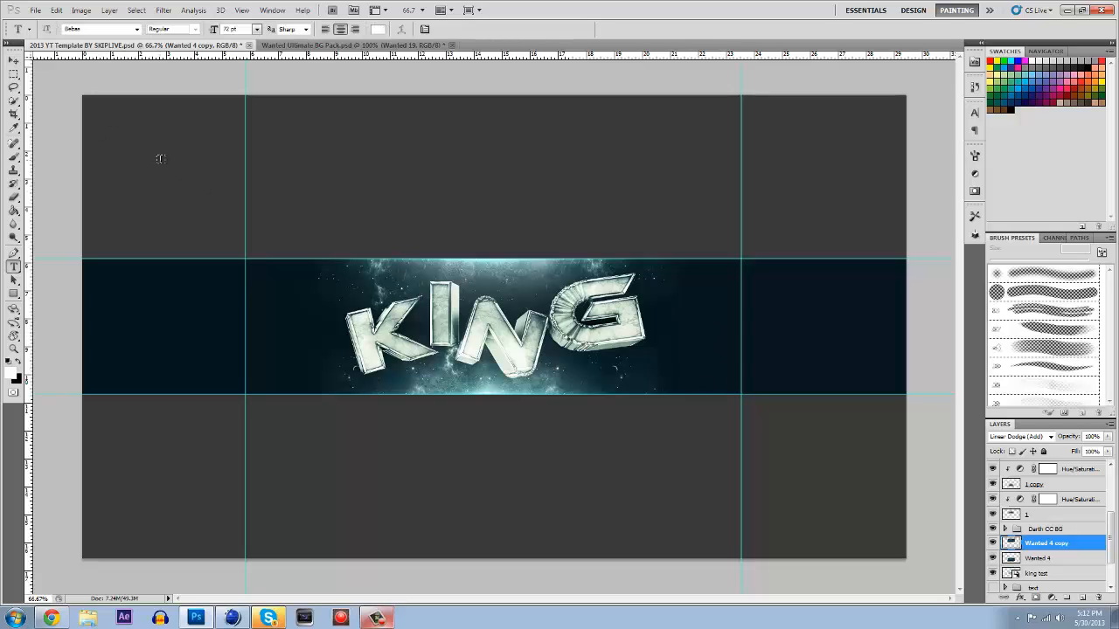
{"action": "key", "text": "ctrl+t"}
{"action": "left_click_drag", "start_coordinate": [839, 258], "coordinate": [844, 352]}
{"action": "left_click_drag", "start_coordinate": [563, 257], "coordinate": [512, 245]}
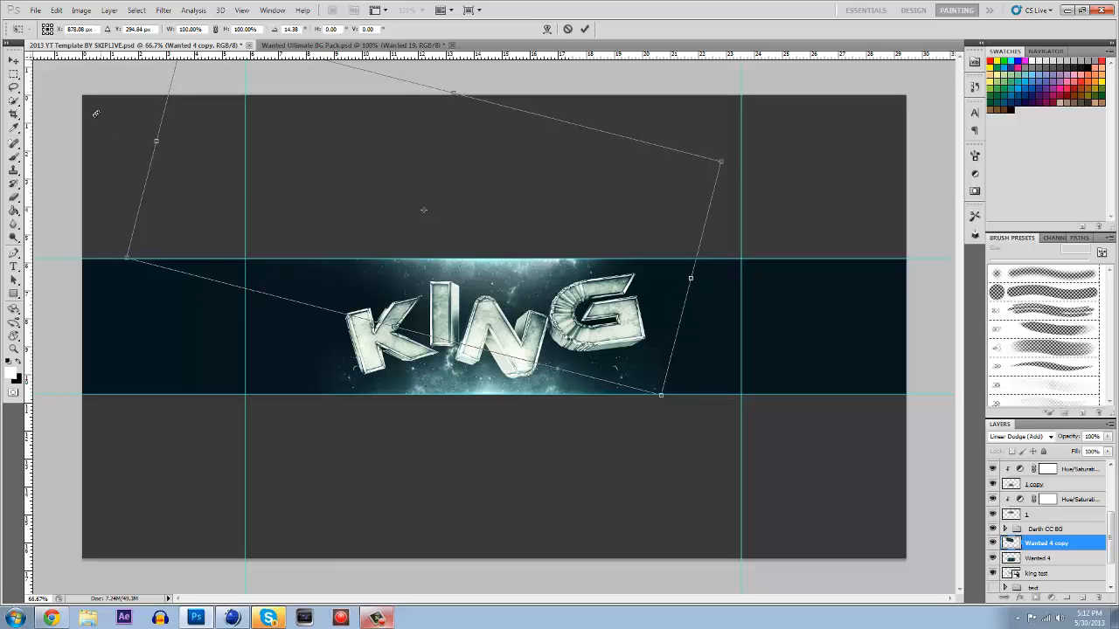
{"action": "key", "text": "v"}
{"action": "left_click", "coordinate": [517, 230]}
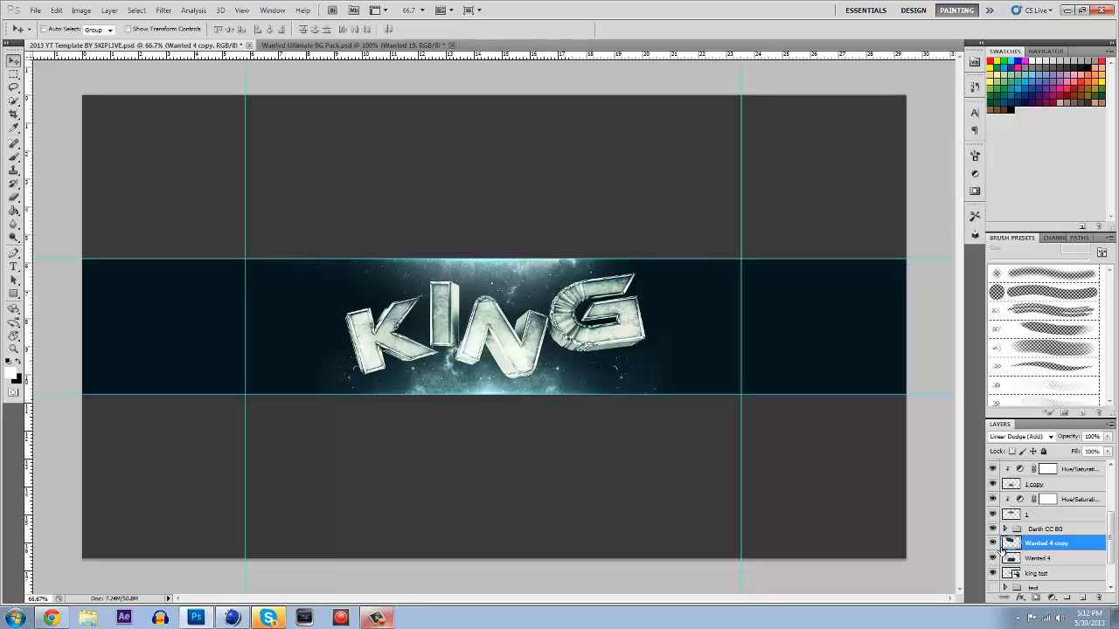
Touch up the Wanted 4 nebula beneath KING with the Eraser and toggle its visibility to compare the effect
{"action": "left_click", "coordinate": [1049, 559]}
{"action": "left_click", "coordinate": [14, 198]}
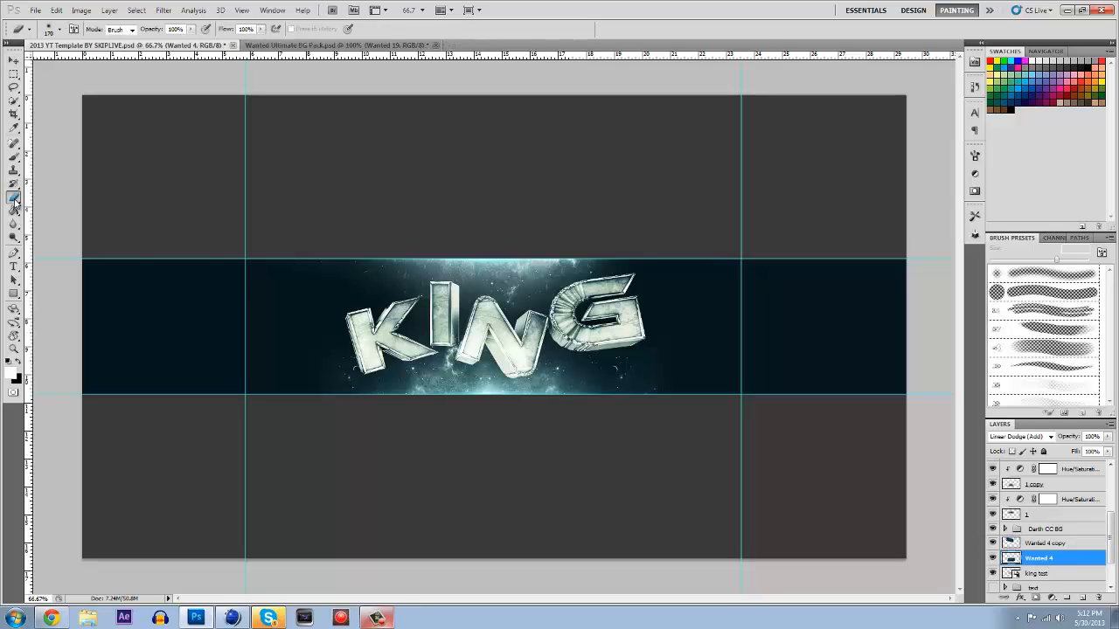
{"action": "mouse_move", "coordinate": [461, 360]}
{"action": "left_mouse_down"}
{"action": "mouse_move", "coordinate": [431, 341]}
{"action": "mouse_move", "coordinate": [461, 360]}
{"action": "left_mouse_up"}
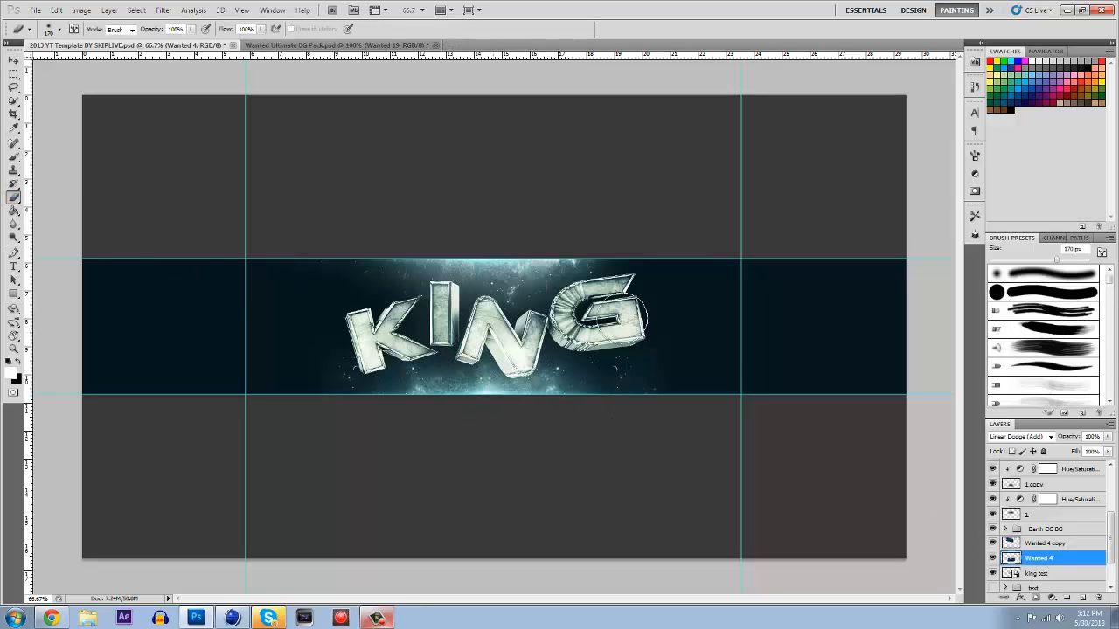
{"action": "left_click", "coordinate": [993, 558]}
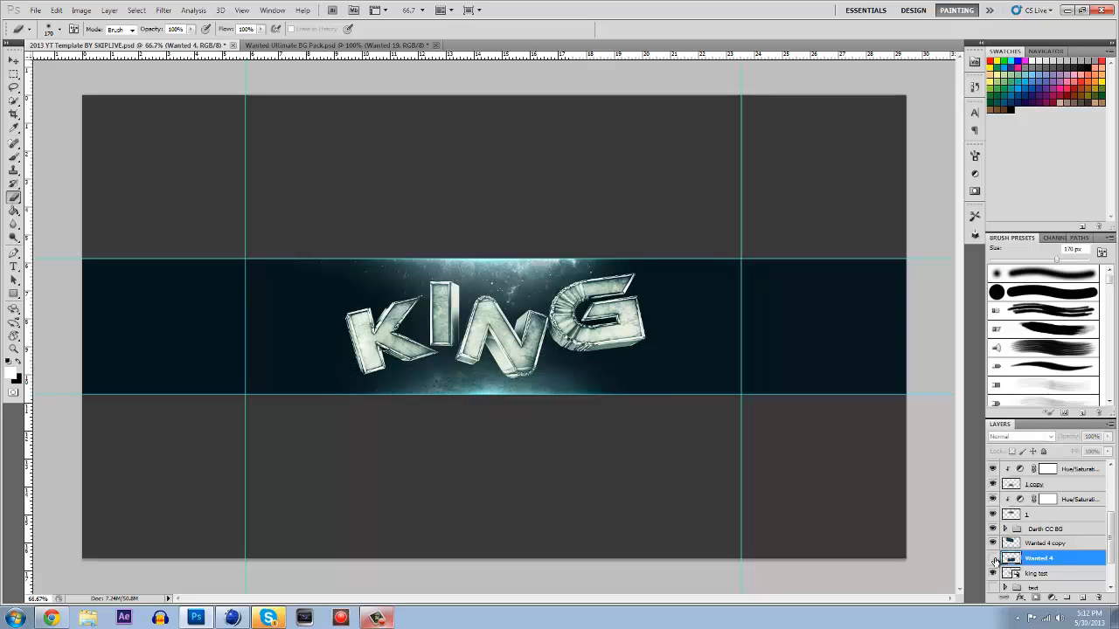
{"action": "left_click", "coordinate": [993, 558]}
Duplicate the rotated Wanted 4 copy and shift the duplicate towards the K along the strip's upper edge
{"action": "left_click", "coordinate": [1047, 544]}
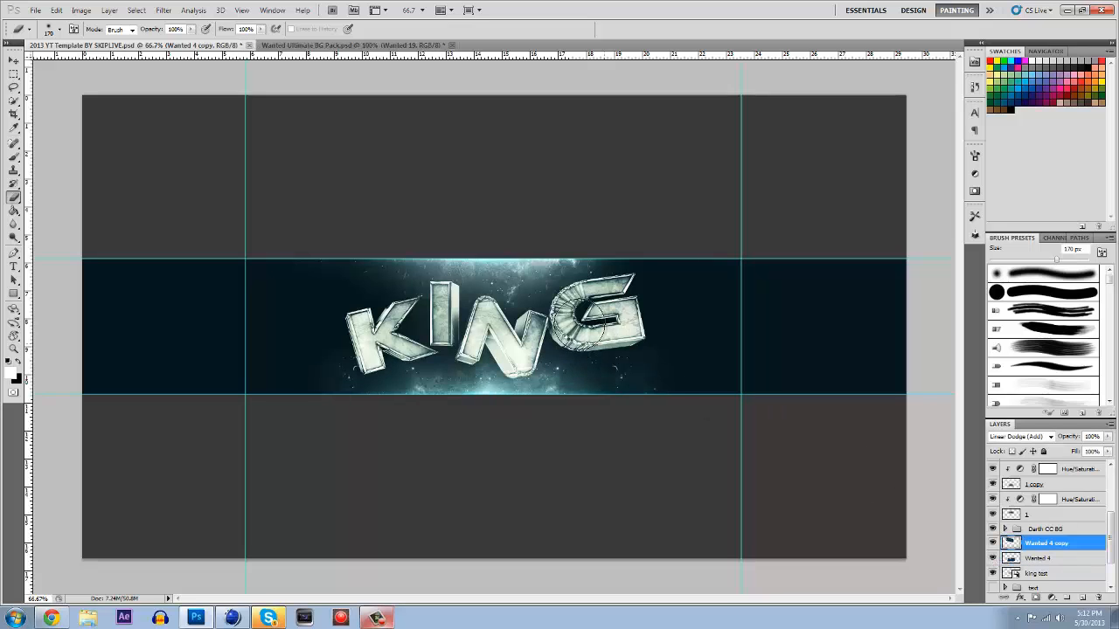
{"action": "right_click", "coordinate": [1057, 544]}
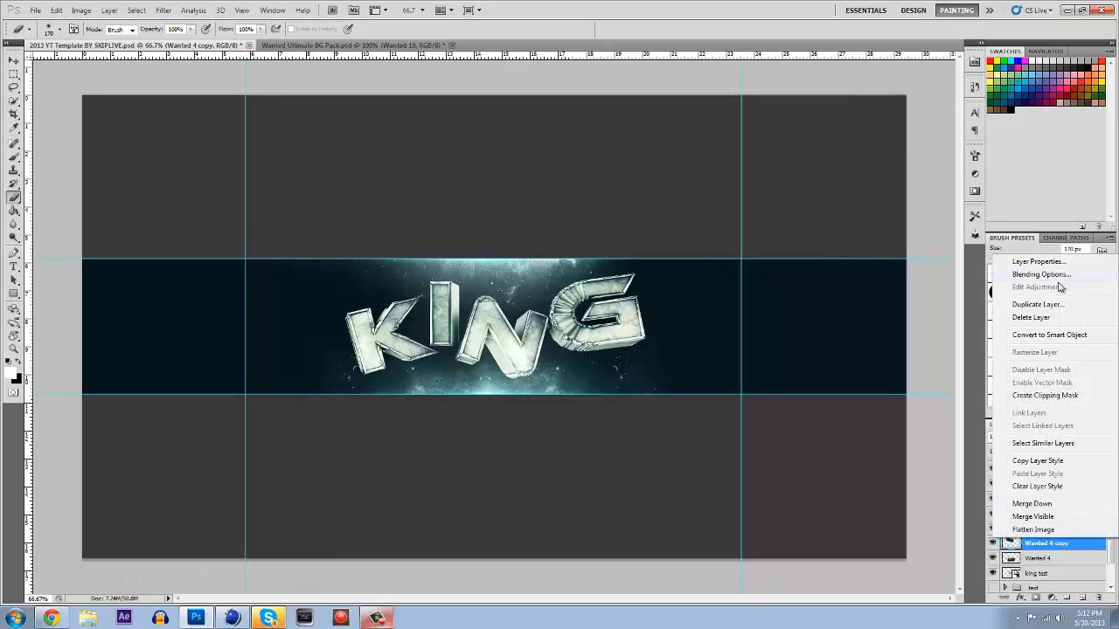
{"action": "left_click", "coordinate": [1058, 305]}
{"action": "left_click", "coordinate": [660, 192]}
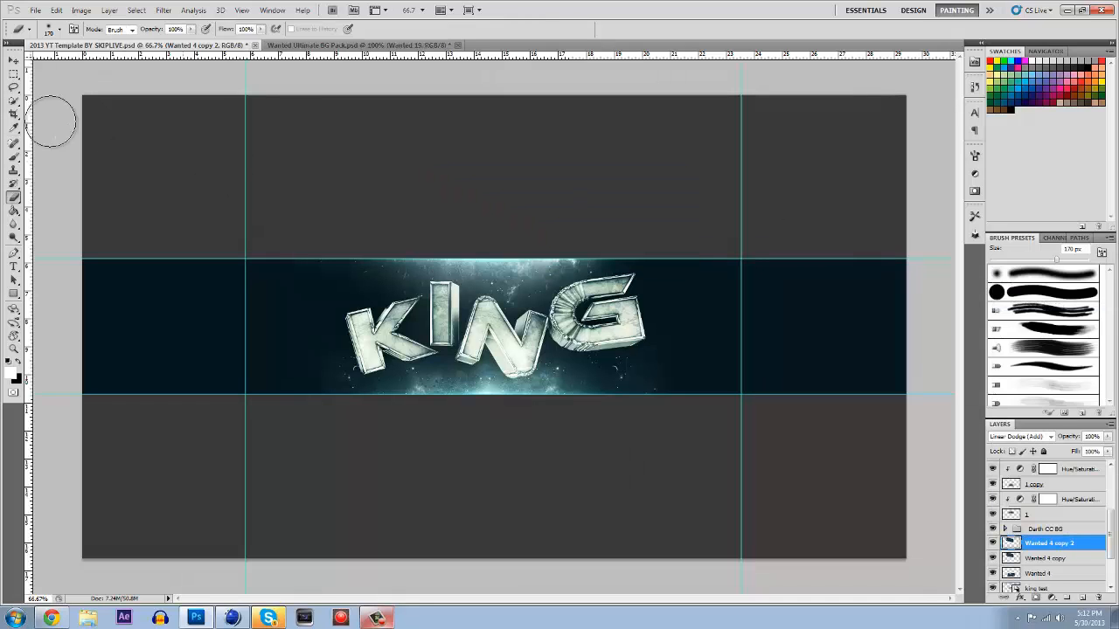
{"action": "left_click", "coordinate": [14, 59]}
{"action": "left_click_drag", "start_coordinate": [606, 321], "coordinate": [501, 303]}
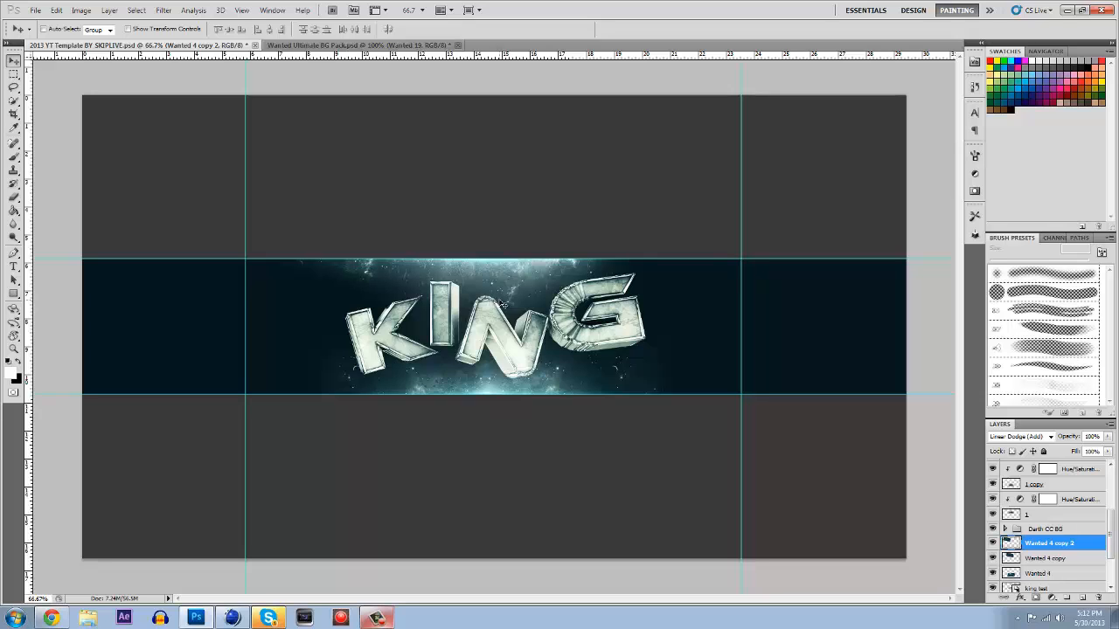
{"action": "left_click_drag", "start_coordinate": [432, 299], "coordinate": [436, 299]}
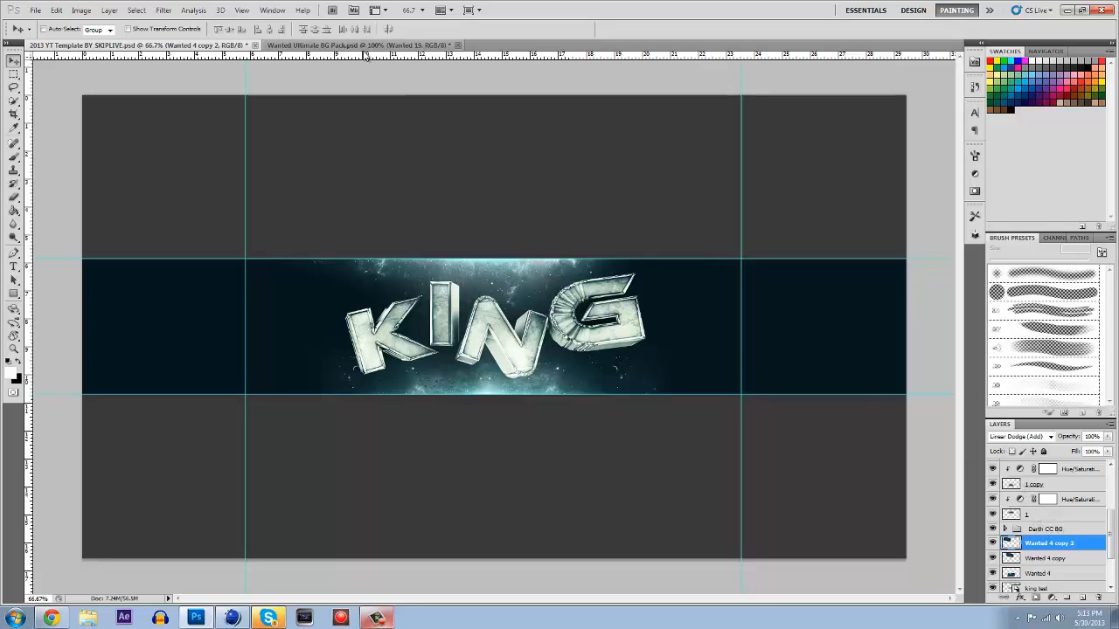
Show the Wanted 19 block texture in the template and center it on the strip over KING
{"action": "key", "text": "ctrl+Tab"}
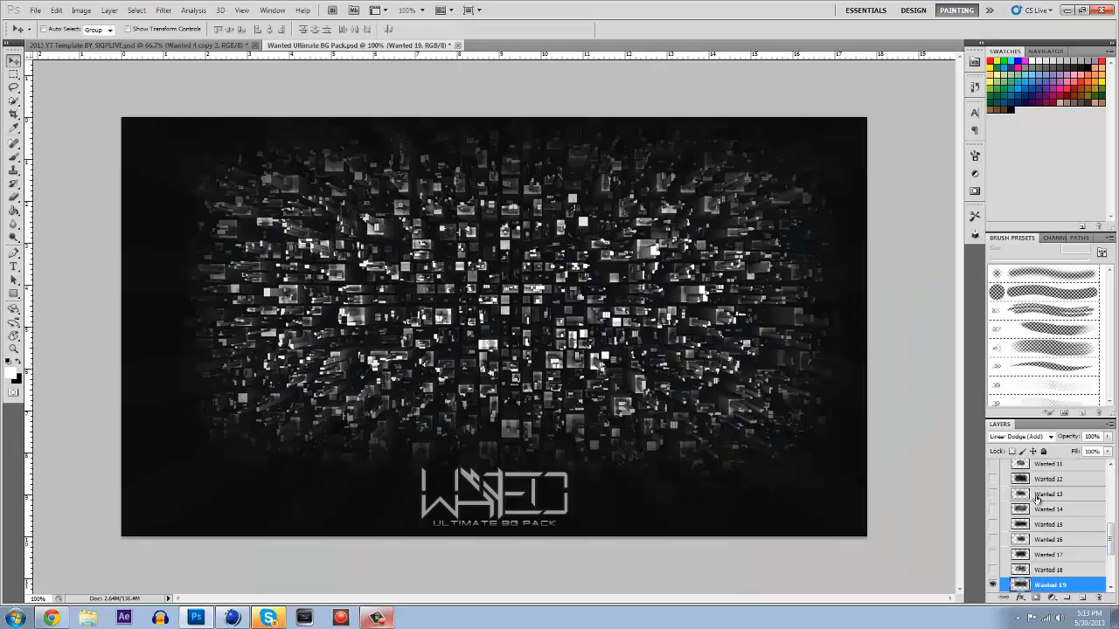
{"action": "left_click", "coordinate": [169, 43]}
{"action": "scroll", "coordinate": [1014, 516], "scroll_direction": "up", "scroll_amount": 3}
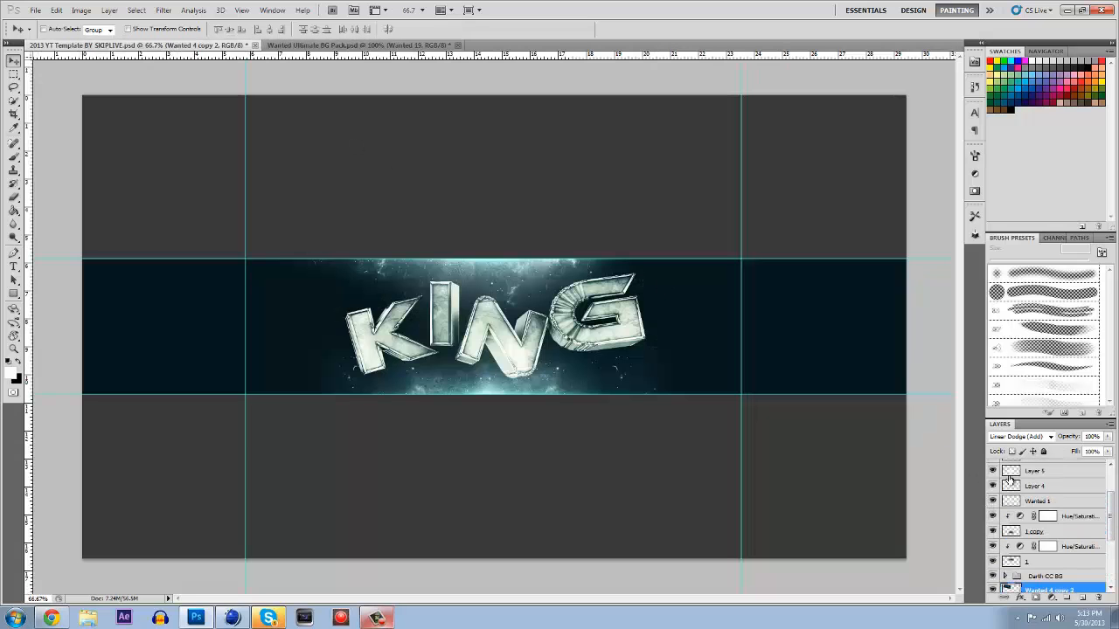
{"action": "scroll", "coordinate": [1009, 479], "scroll_direction": "up", "scroll_amount": 3}
{"action": "left_click", "coordinate": [993, 482]}
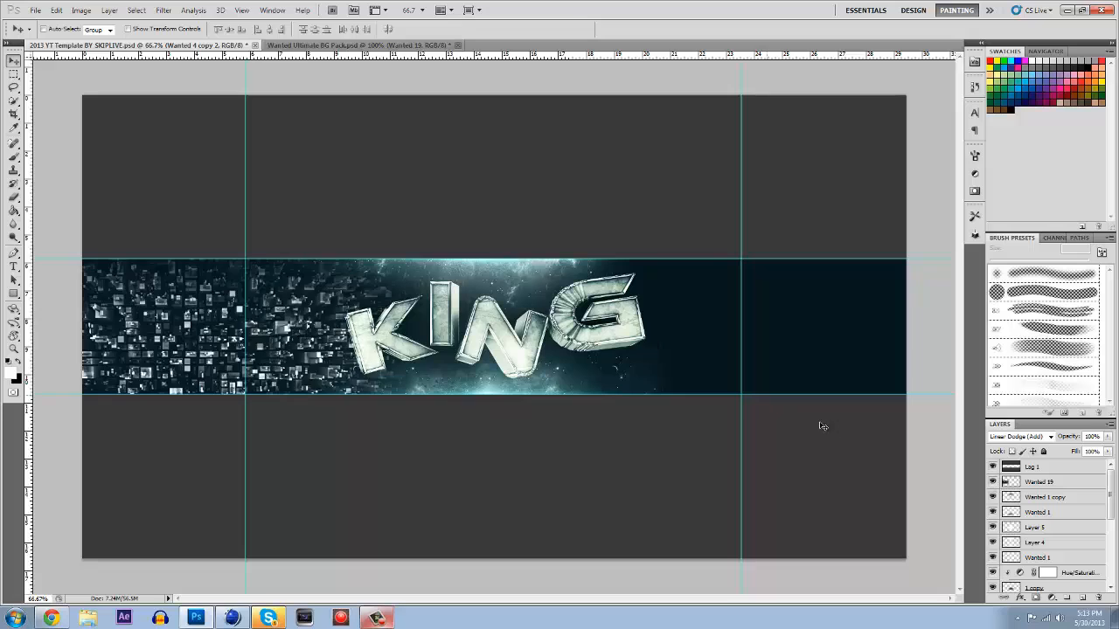
{"action": "left_click_drag", "start_coordinate": [551, 387], "coordinate": [774, 408]}
{"action": "scroll", "coordinate": [1037, 500], "scroll_direction": "up", "scroll_amount": 3}
{"action": "left_click", "coordinate": [1059, 482]}
{"action": "left_click_drag", "start_coordinate": [528, 322], "coordinate": [553, 321]}
Set the Wanted 19 layer's blend mode to Hard Light and its opacity to 22%
{"action": "left_click", "coordinate": [1047, 436]}
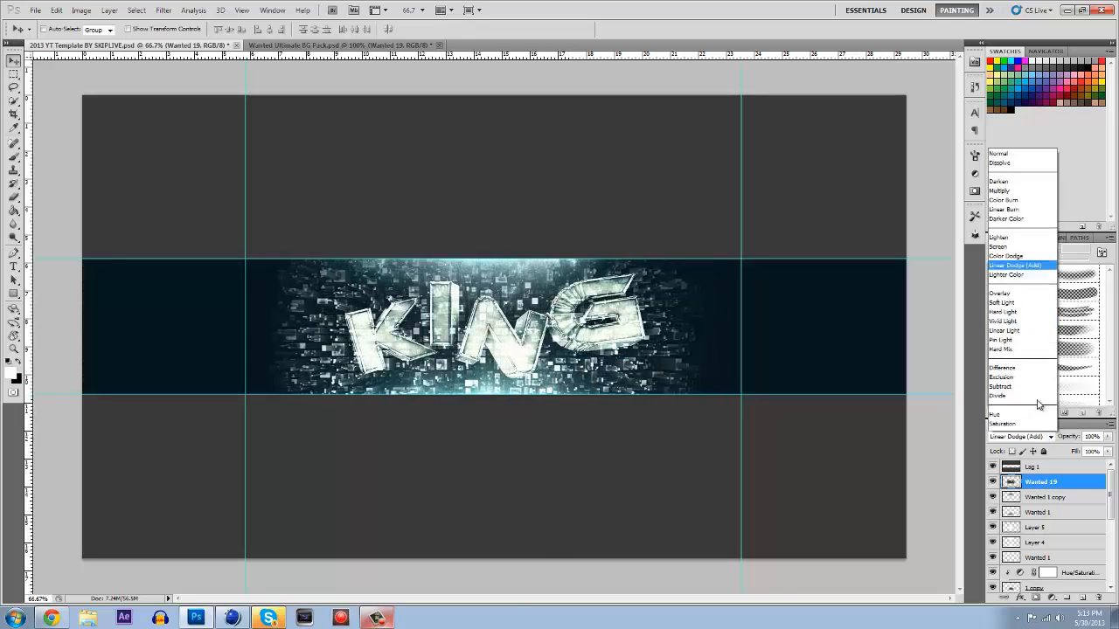
{"action": "left_click", "coordinate": [1028, 297]}
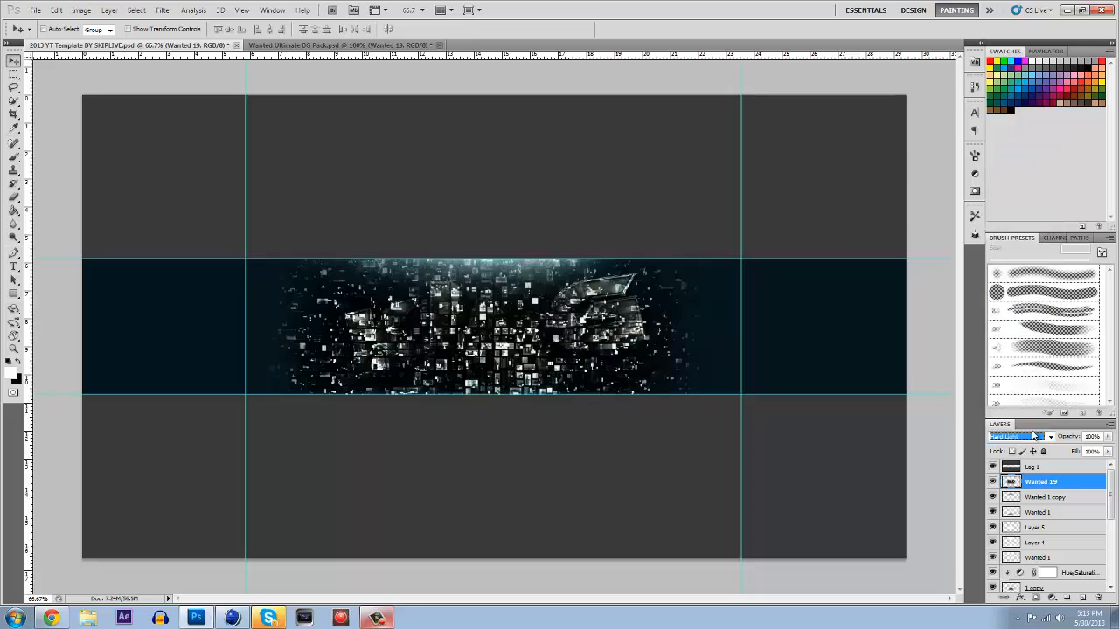
{"action": "left_click_drag", "start_coordinate": [1108, 436], "coordinate": [1063, 448]}
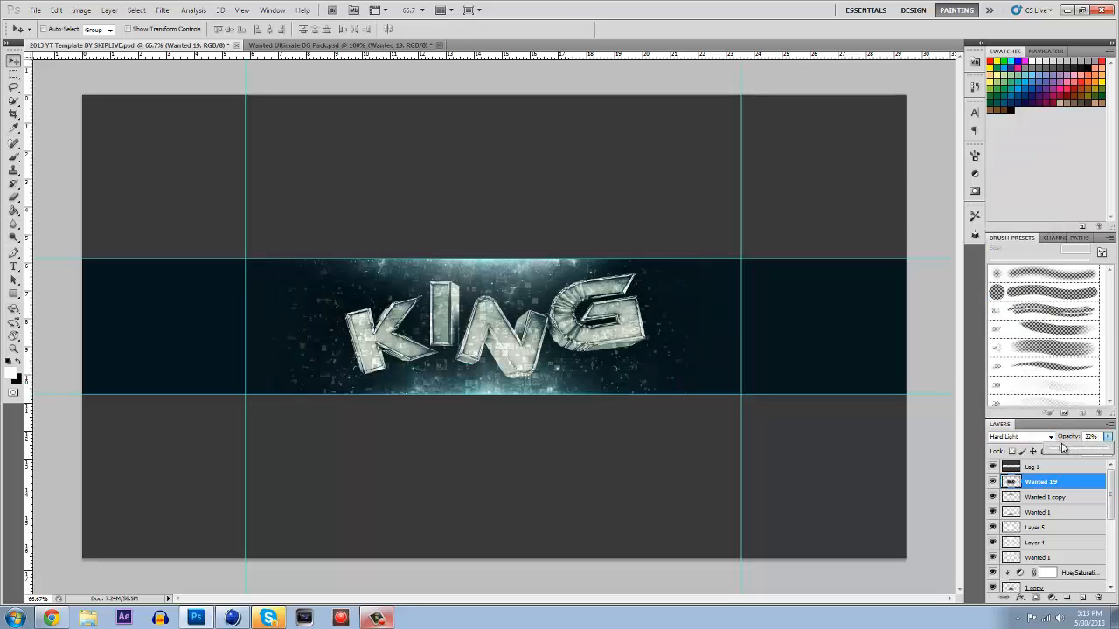
Erase the Wanted 19 blocks covering the KING letters with a soft 170 px Eraser at 49% opacity
{"action": "left_click", "coordinate": [14, 197]}
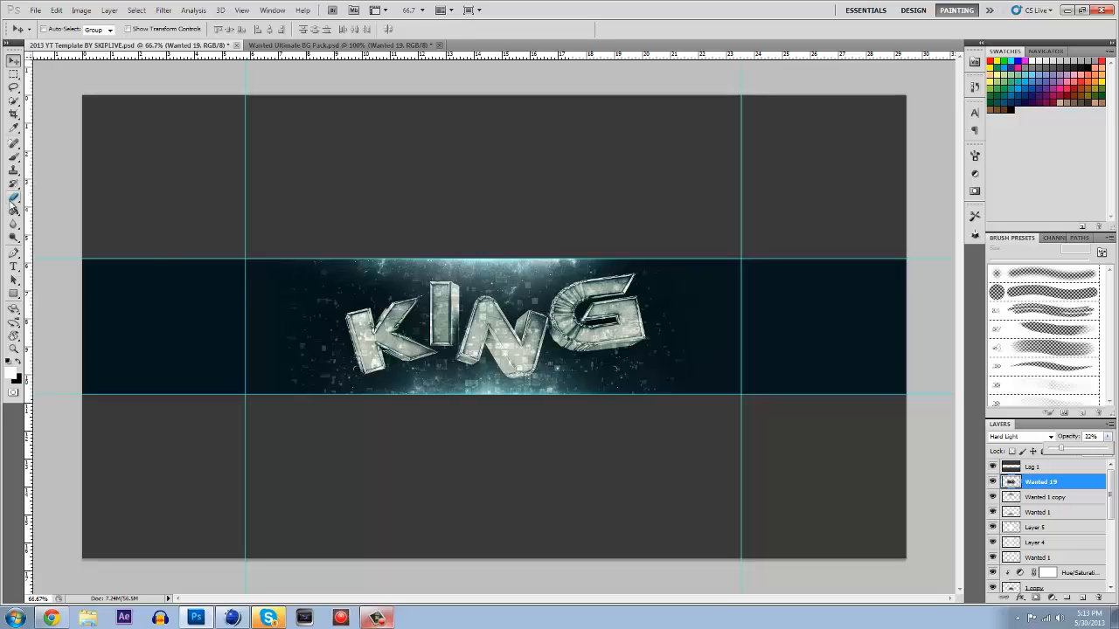
{"action": "right_click", "coordinate": [441, 309]}
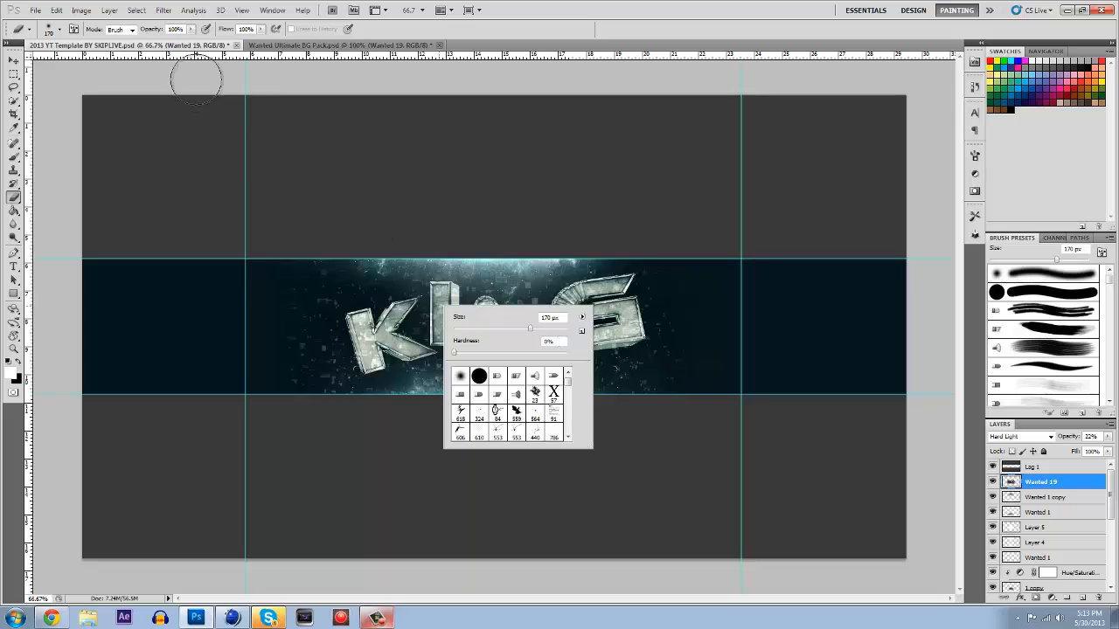
{"action": "left_click", "coordinate": [192, 30]}
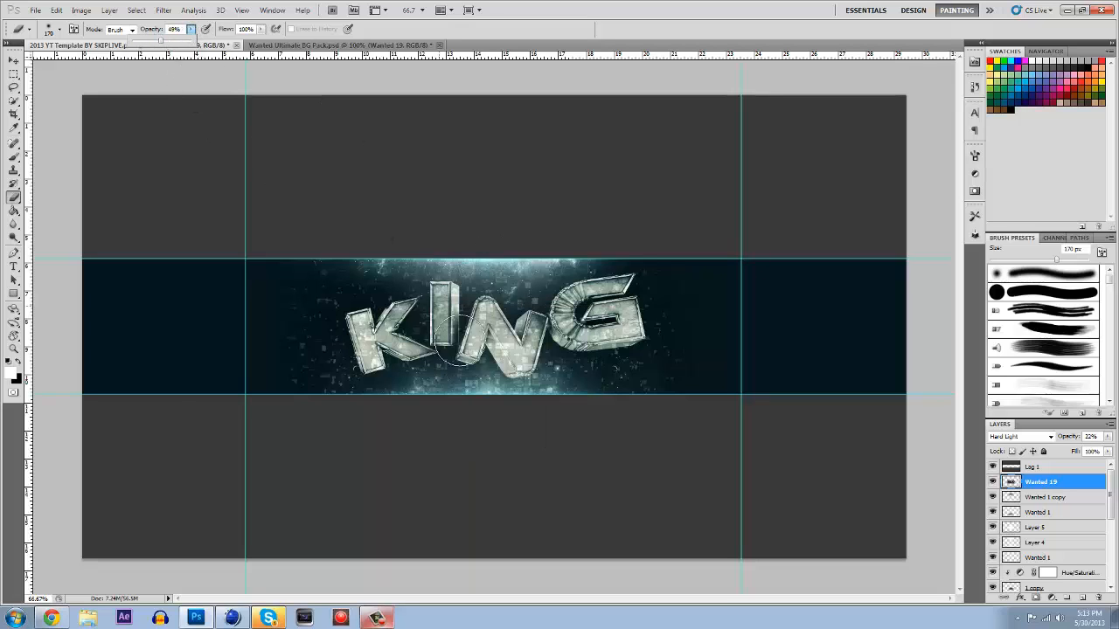
{"action": "mouse_move", "coordinate": [426, 318]}
{"action": "left_mouse_down"}
{"action": "mouse_move", "coordinate": [465, 304]}
{"action": "mouse_move", "coordinate": [452, 296]}
{"action": "mouse_move", "coordinate": [581, 344]}
{"action": "mouse_move", "coordinate": [609, 333]}
{"action": "mouse_move", "coordinate": [568, 348]}
{"action": "mouse_move", "coordinate": [496, 343]}
{"action": "mouse_move", "coordinate": [413, 317]}
{"action": "mouse_move", "coordinate": [373, 349]}
{"action": "left_mouse_up"}
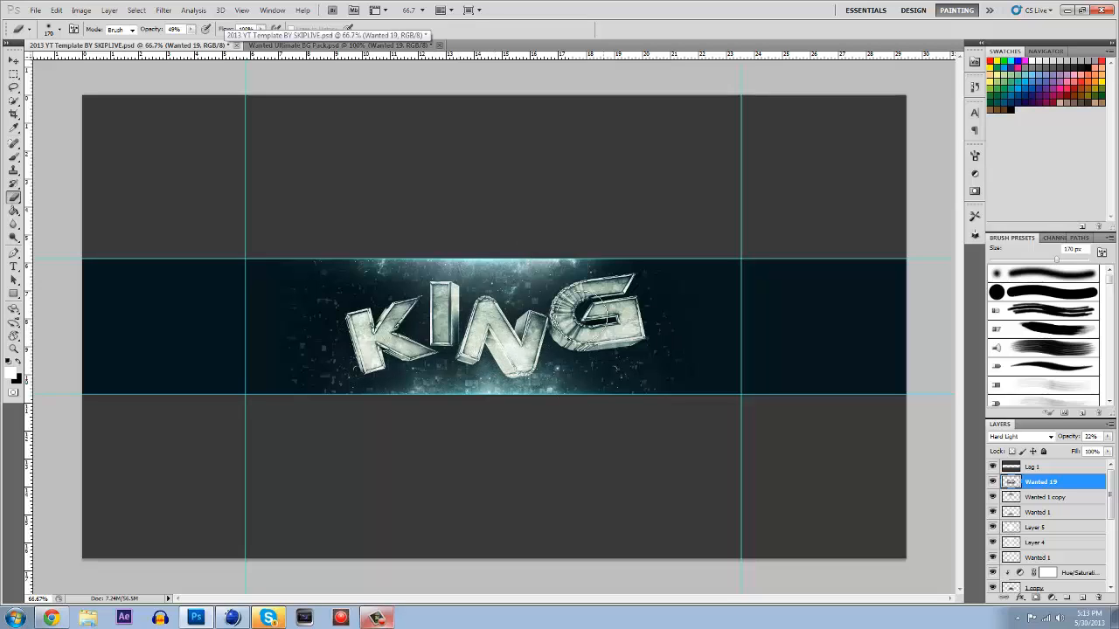
Enlarge the Eraser to 391 px and soften the outer edges of the Wanted 19 blocks beside KING
{"action": "right_click", "coordinate": [678, 338]}
{"action": "left_click", "coordinate": [783, 360]}
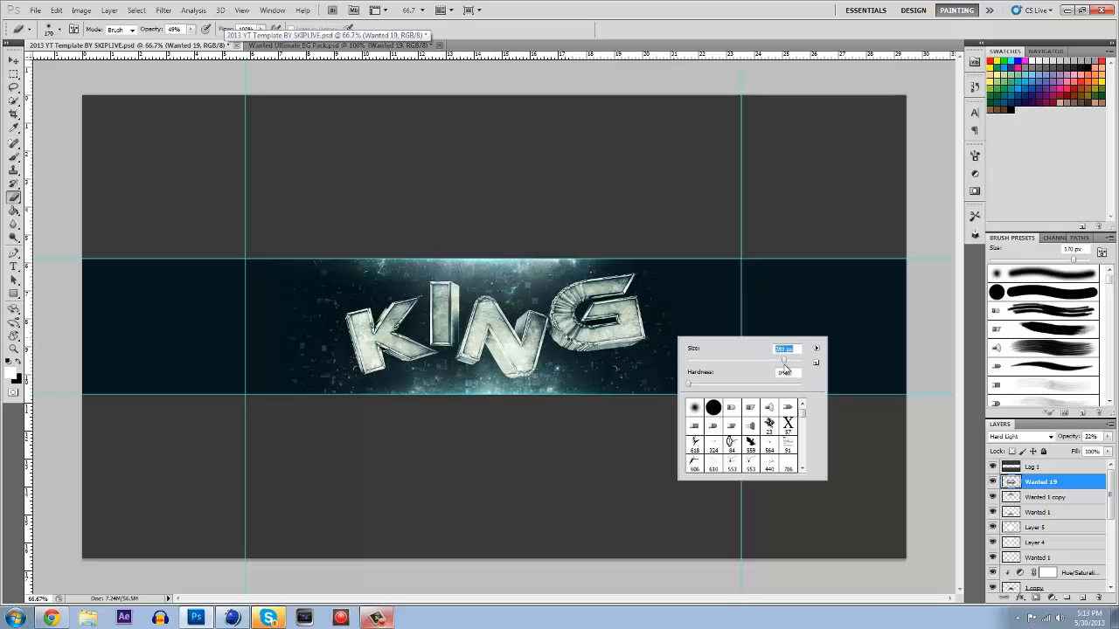
{"action": "left_click", "coordinate": [712, 282]}
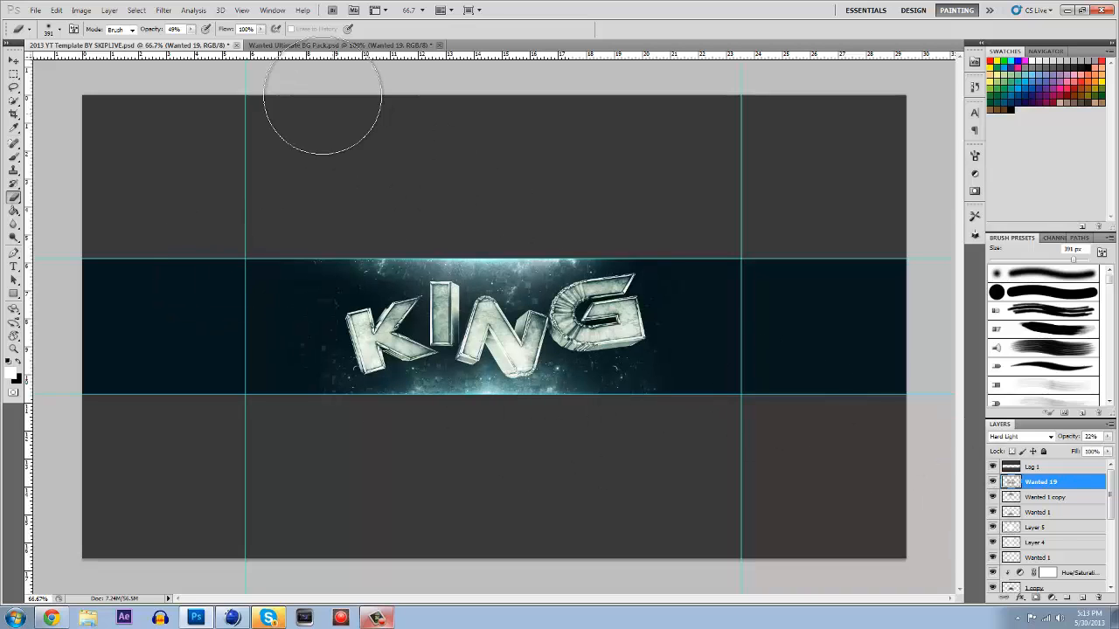
In the Wanted Ultimate BG Pack, hide Wanted 19, then show and select the Wanted 22 nebula layer
{"action": "left_click", "coordinate": [333, 44]}
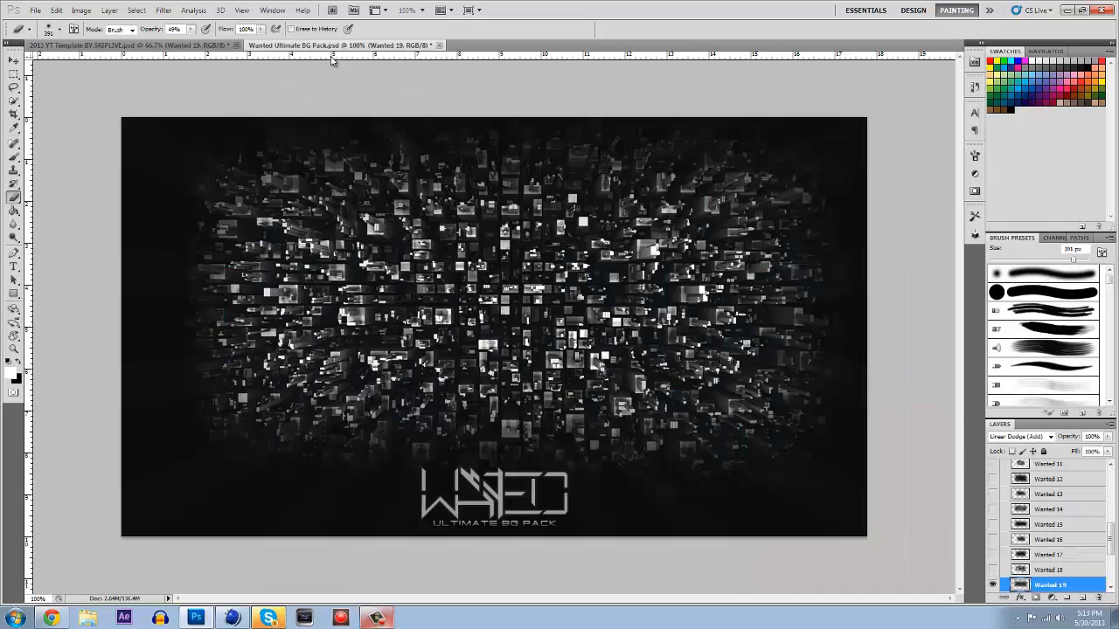
{"action": "left_click", "coordinate": [994, 584]}
{"action": "scroll", "coordinate": [996, 527], "scroll_direction": "down", "scroll_amount": 5}
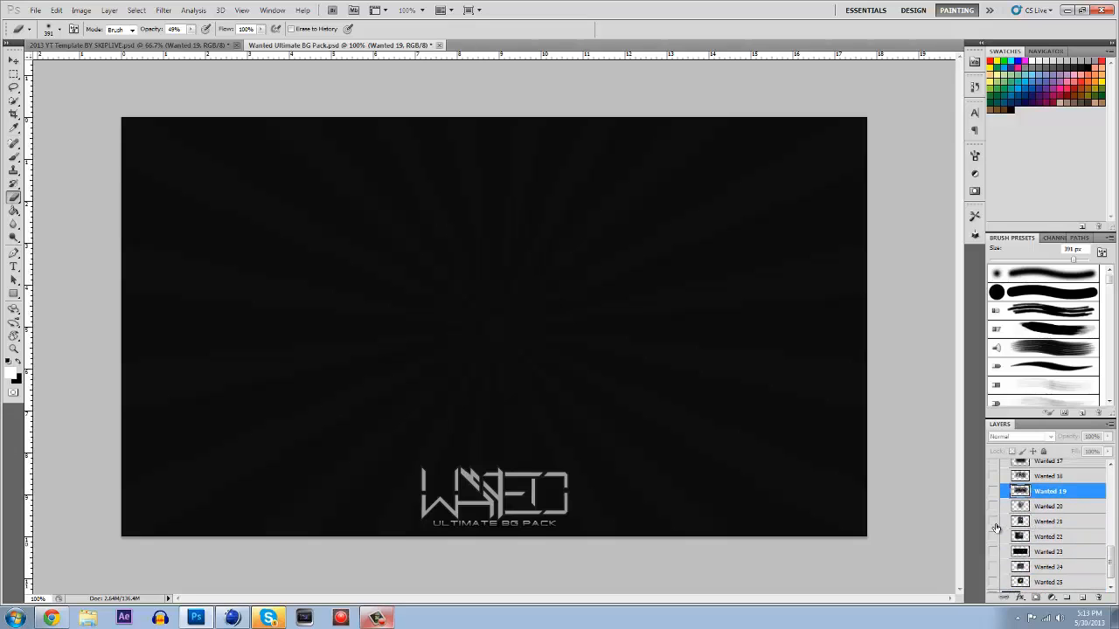
{"action": "left_click", "coordinate": [993, 537]}
{"action": "key", "text": "v"}
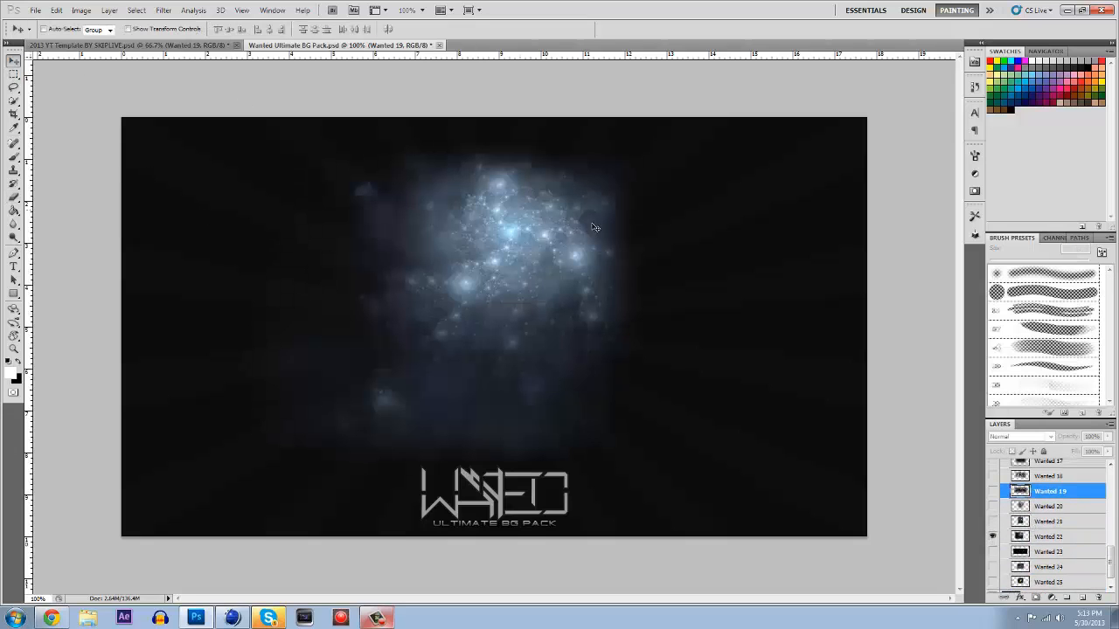
{"action": "scroll", "coordinate": [1055, 524], "scroll_direction": "down", "scroll_amount": 1}
{"action": "left_click", "coordinate": [1030, 525]}
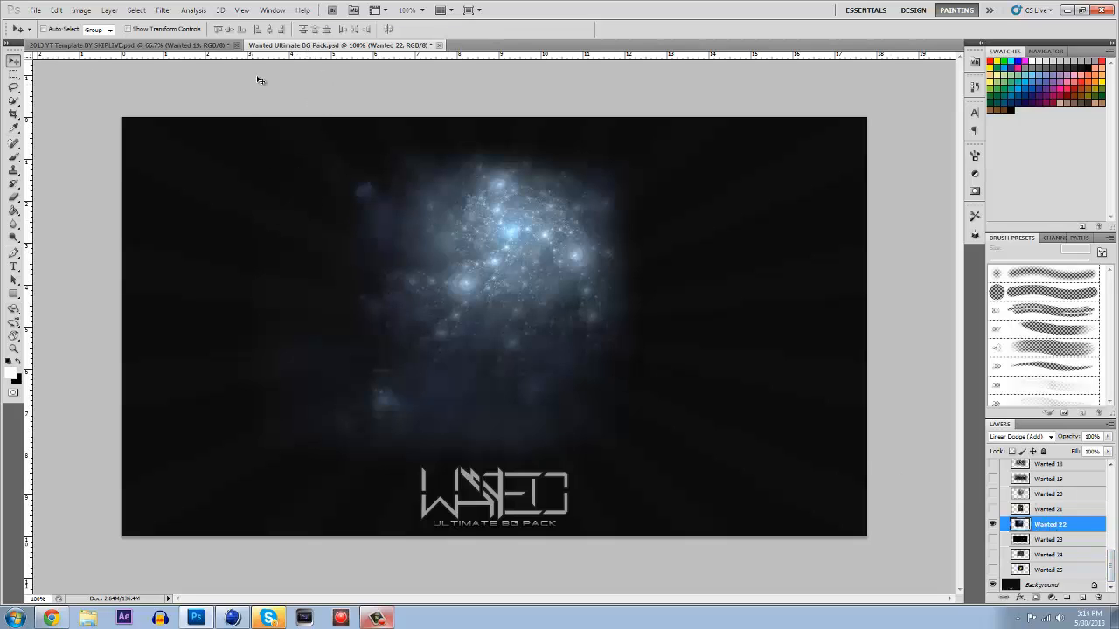
Copy the Wanted 22 nebula layer from the Wanted Ultimate BG Pack into the 2013 YT Template and hide it in the pack
{"action": "left_click_drag", "start_coordinate": [280, 45], "coordinate": [280, 65]}
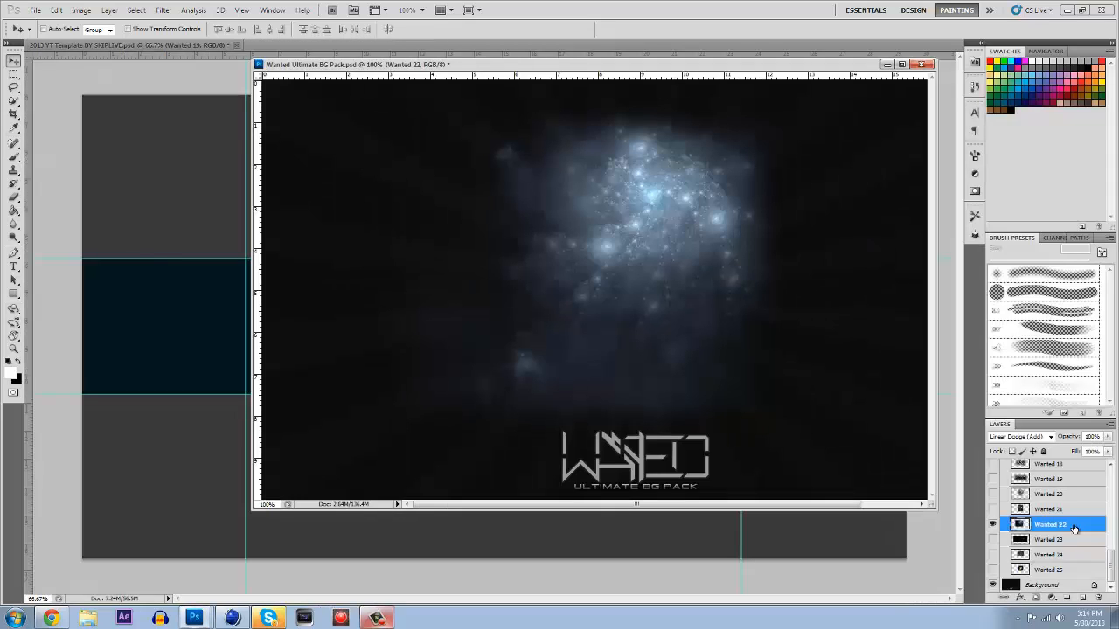
{"action": "left_click_drag", "start_coordinate": [1074, 528], "coordinate": [200, 195]}
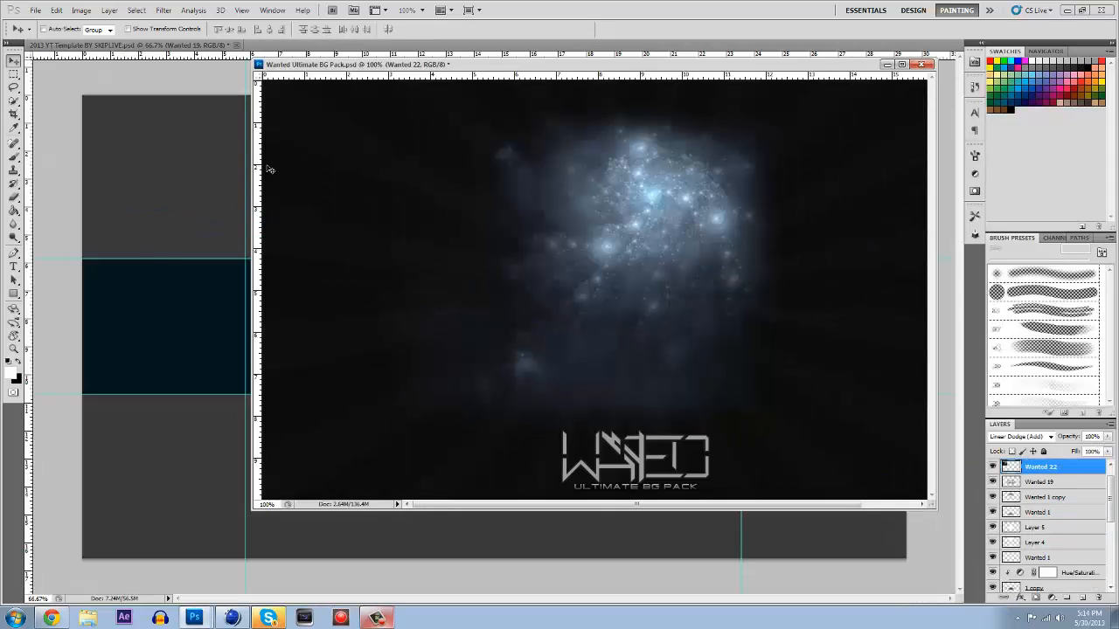
{"action": "left_click", "coordinate": [356, 67]}
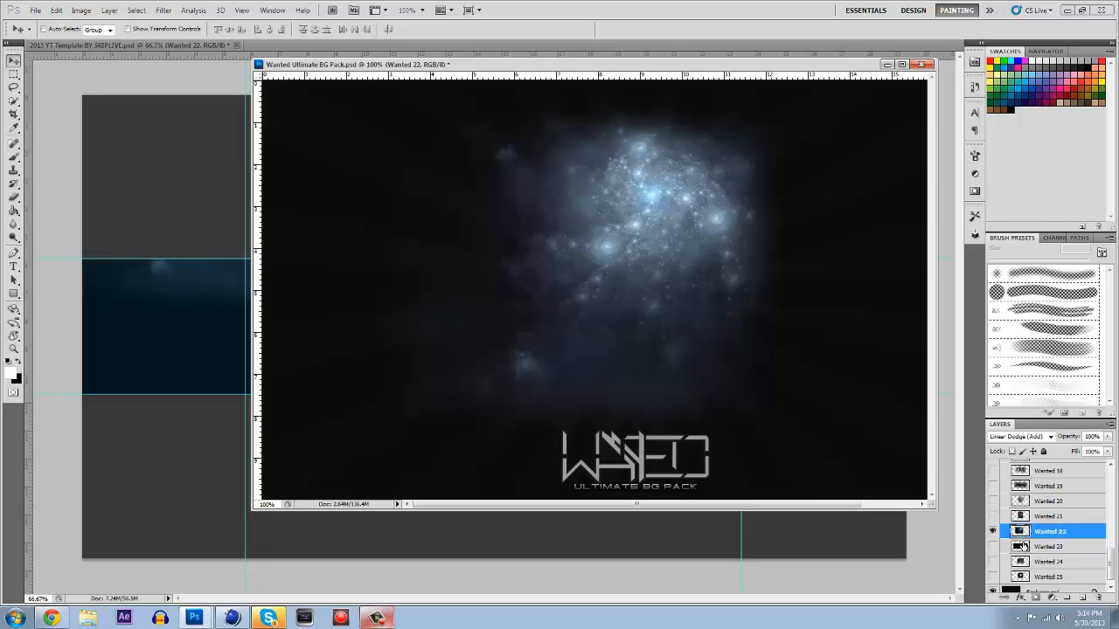
{"action": "left_click", "coordinate": [992, 532]}
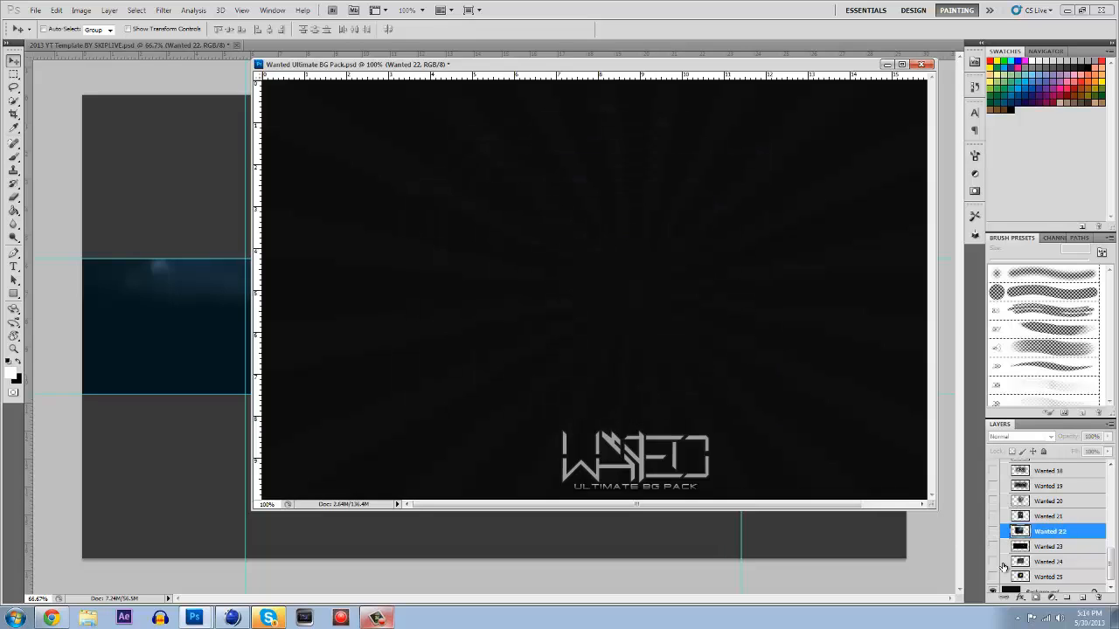
Preview the Wanted 24 layer in the Wanted Ultimate BG Pack by toggling its visibility
{"action": "left_click", "coordinate": [377, 618]}
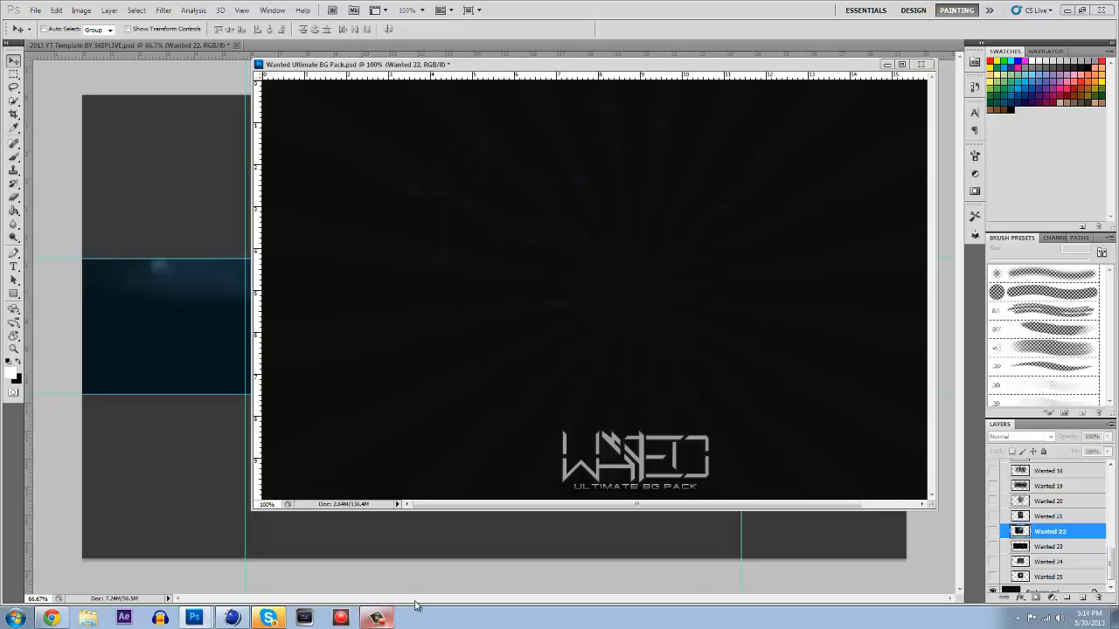
{"action": "left_click", "coordinate": [1047, 547]}
{"action": "left_click", "coordinate": [1036, 562]}
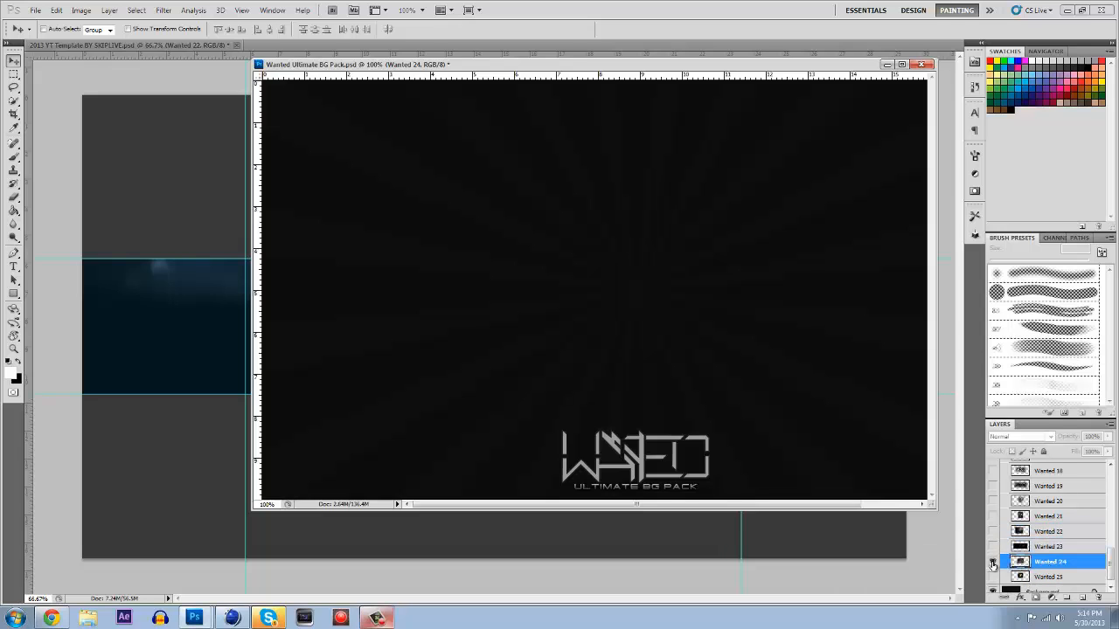
{"action": "left_click", "coordinate": [993, 562]}
{"action": "left_click", "coordinate": [992, 562]}
{"action": "scroll", "coordinate": [1009, 516], "scroll_direction": "up", "scroll_amount": 1}
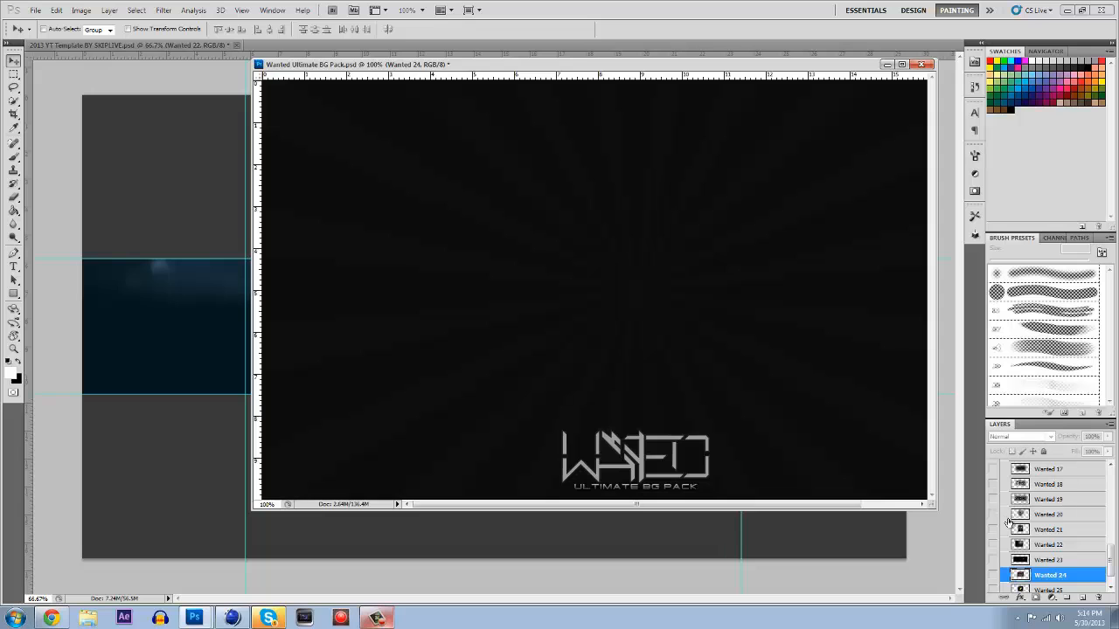
Redock the pack window and, in the template, place Wanted 22 beneath the Darth CC BG group with its glow above the KING letters
{"action": "left_click_drag", "start_coordinate": [618, 67], "coordinate": [607, 44]}
{"action": "left_click", "coordinate": [210, 44]}
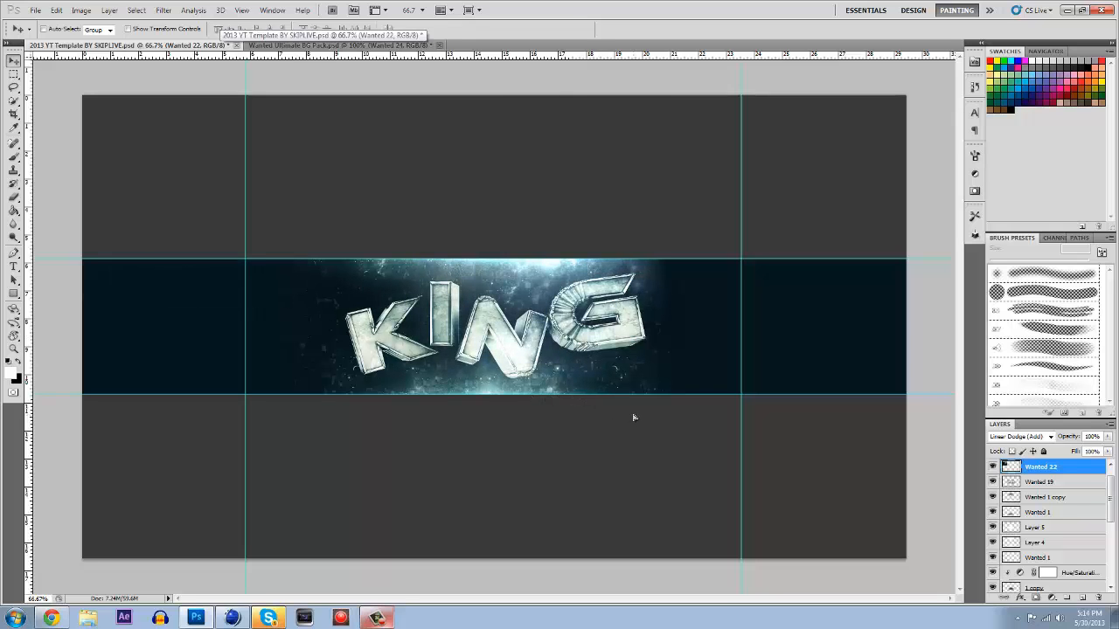
{"action": "scroll", "coordinate": [1069, 481], "scroll_direction": "down", "scroll_amount": 1}
{"action": "scroll", "coordinate": [1049, 525], "scroll_direction": "down", "scroll_amount": 5}
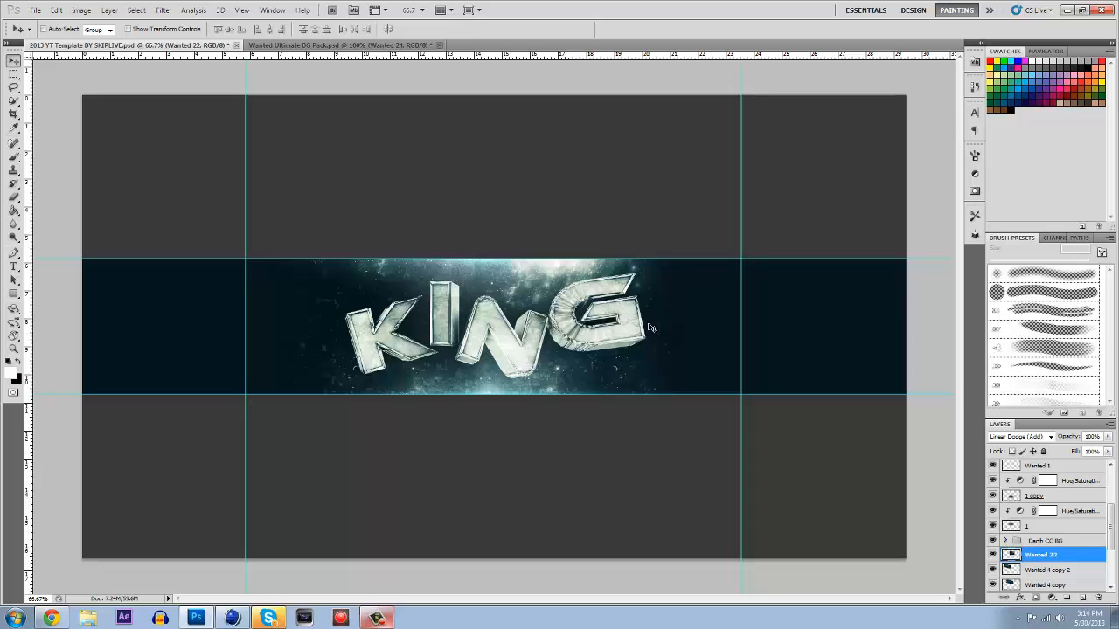
{"action": "left_click_drag", "start_coordinate": [639, 310], "coordinate": [570, 300]}
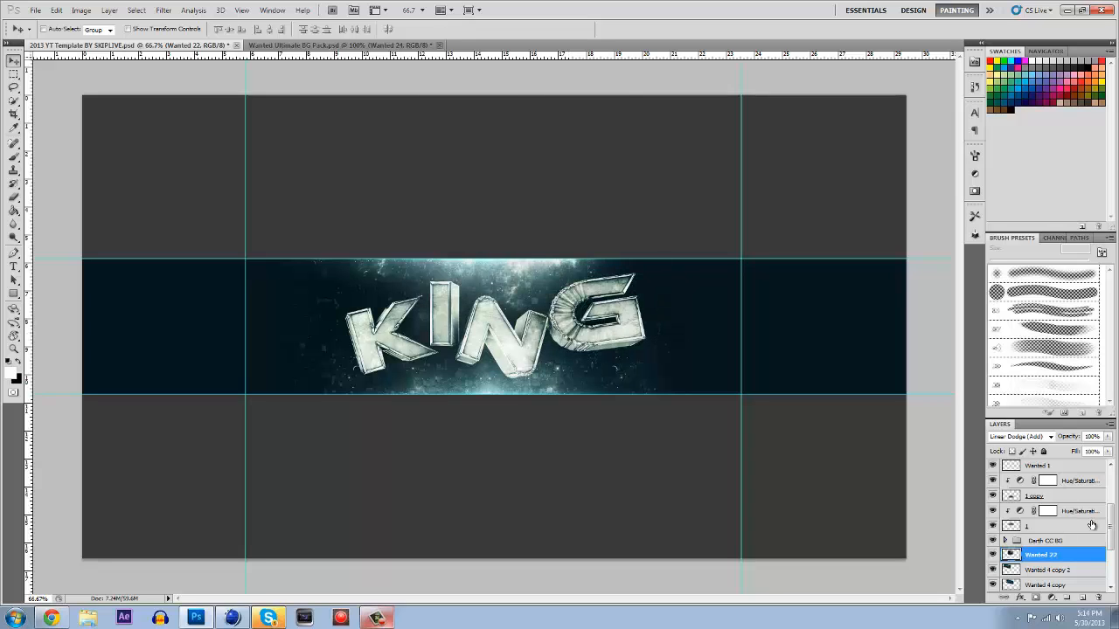
Hide the Space group in the Wanted Ultimate BG Pack and look through its layers for another texture
{"action": "scroll", "coordinate": [1048, 507], "scroll_direction": "up", "scroll_amount": 6}
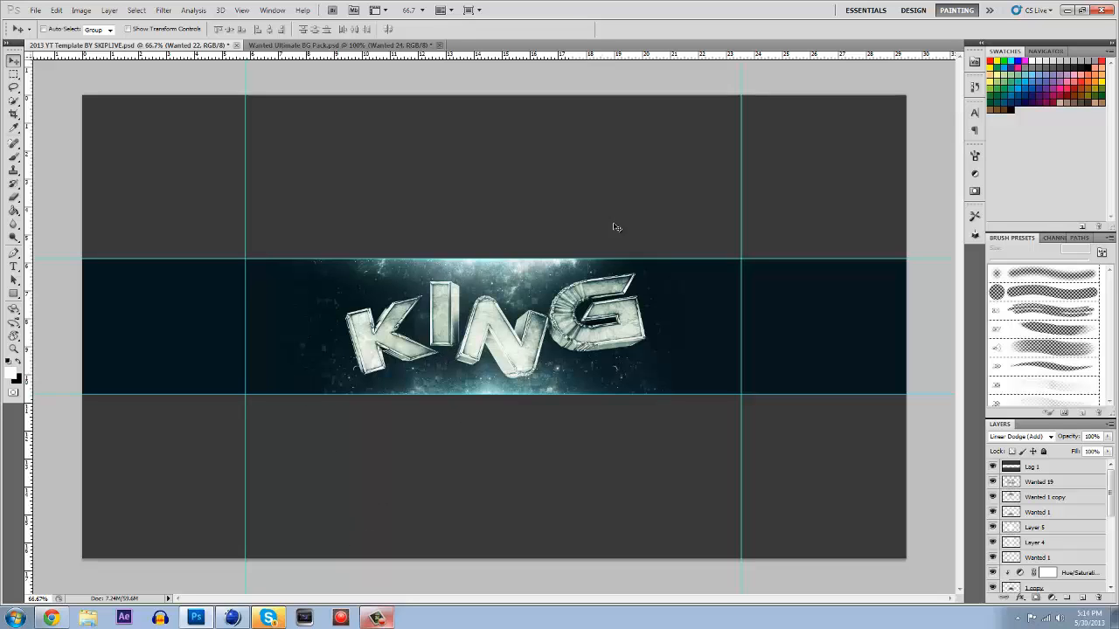
{"action": "left_click", "coordinate": [358, 45]}
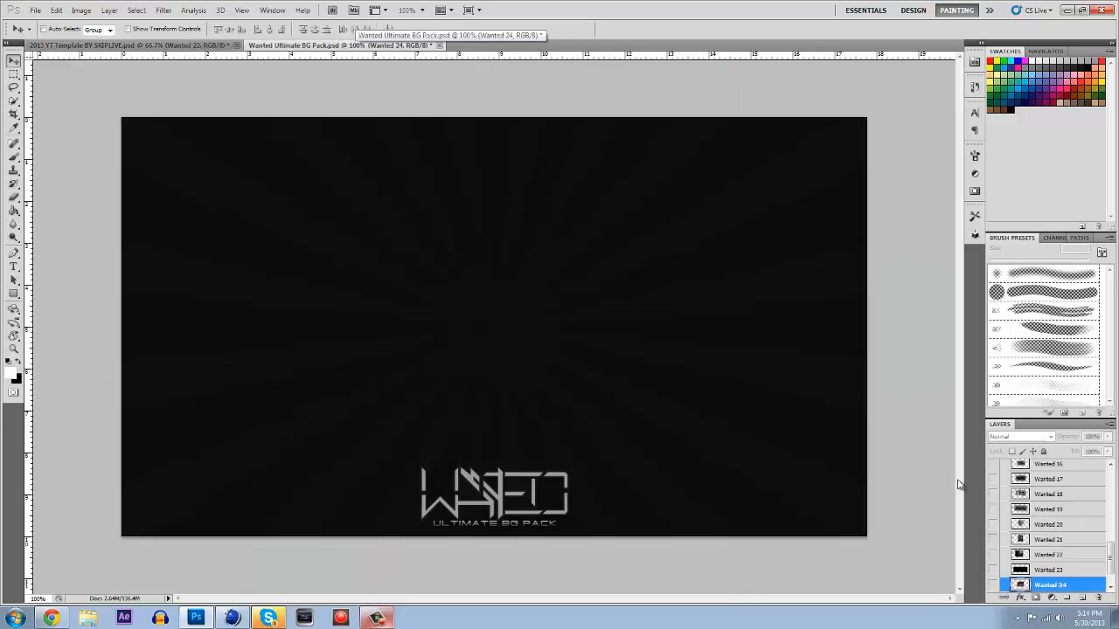
{"action": "left_click_drag", "start_coordinate": [1111, 557], "coordinate": [1111, 486]}
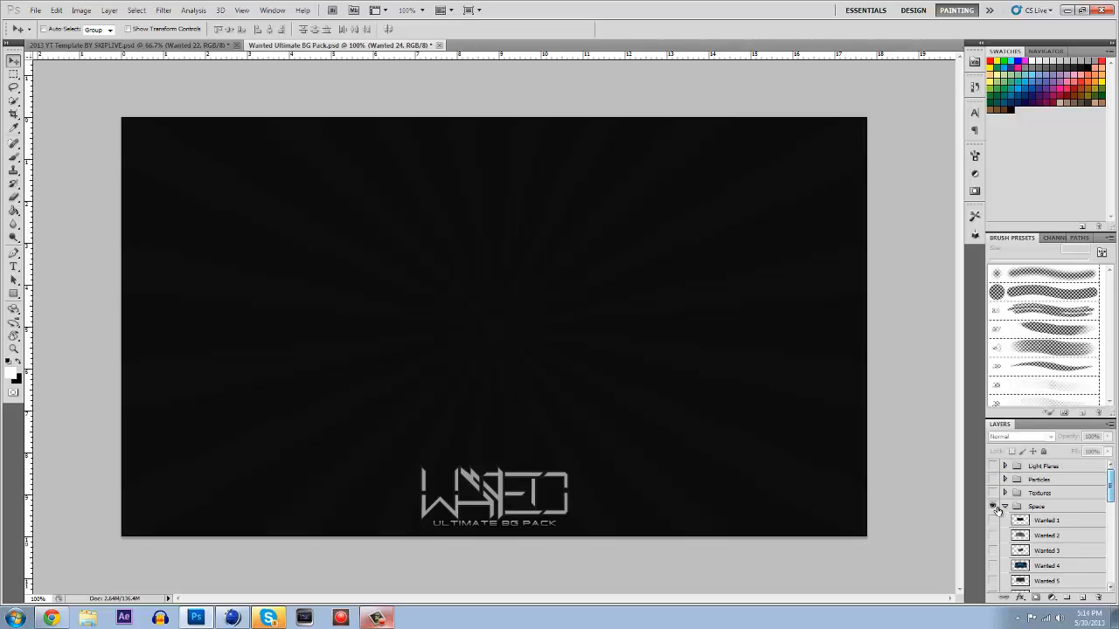
{"action": "left_click", "coordinate": [994, 508]}
{"action": "left_click", "coordinate": [1005, 508]}
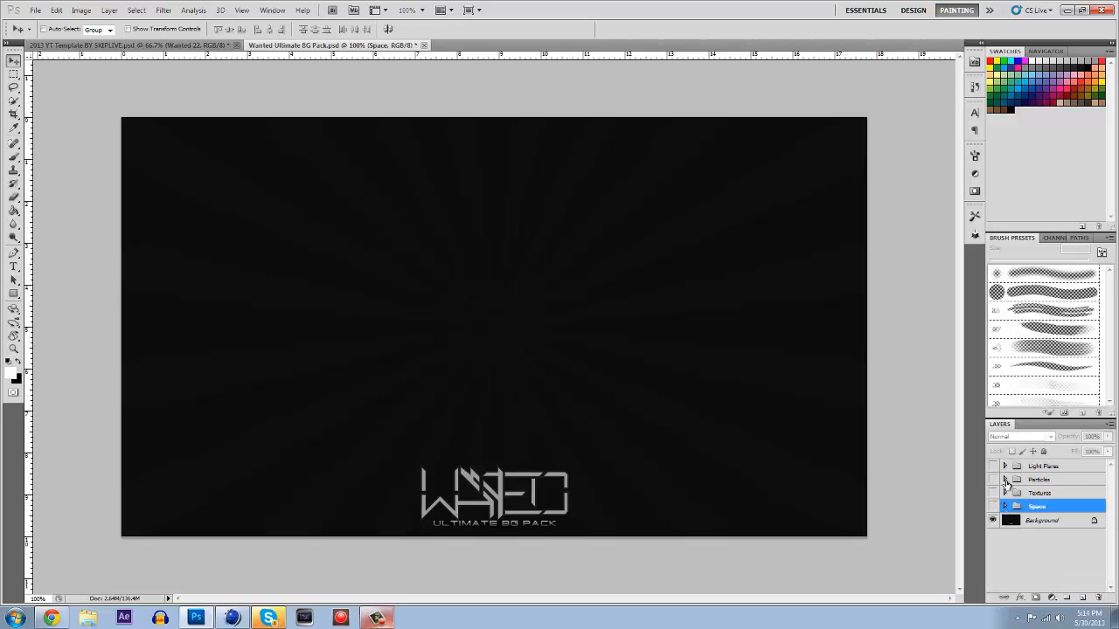
{"action": "left_click", "coordinate": [1006, 507]}
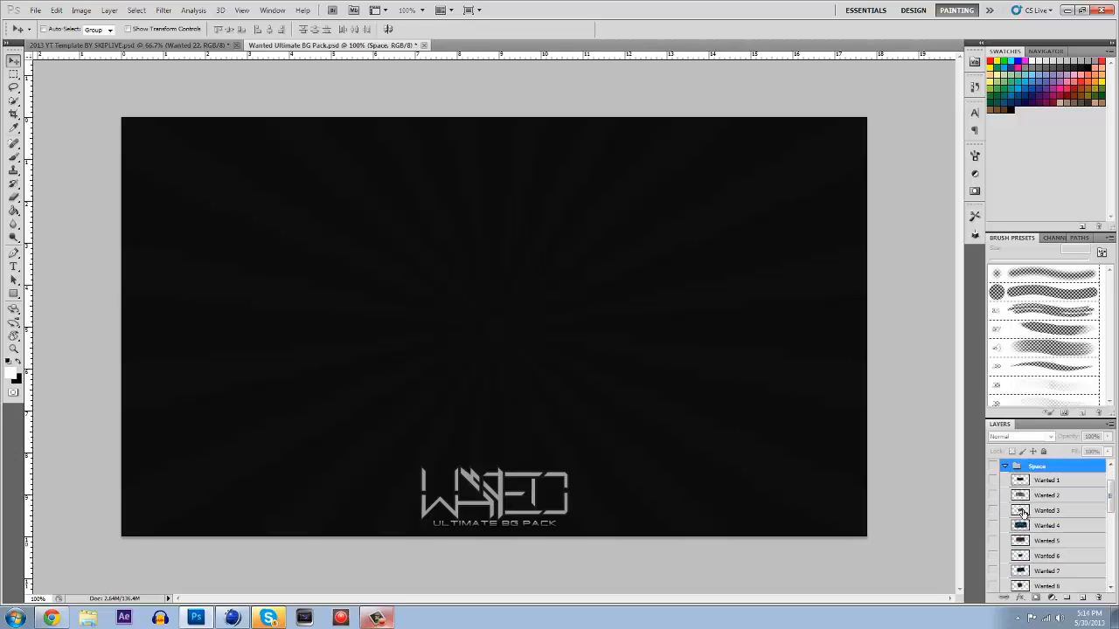
{"action": "scroll", "coordinate": [1008, 525], "scroll_direction": "down", "scroll_amount": 8}
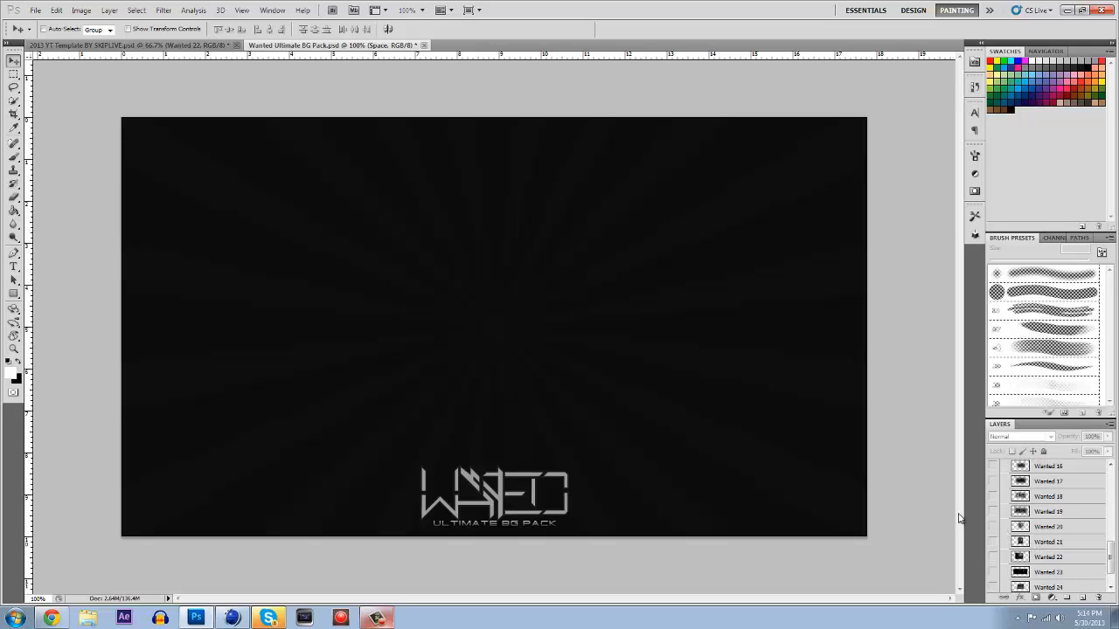
{"action": "left_click", "coordinate": [140, 44]}
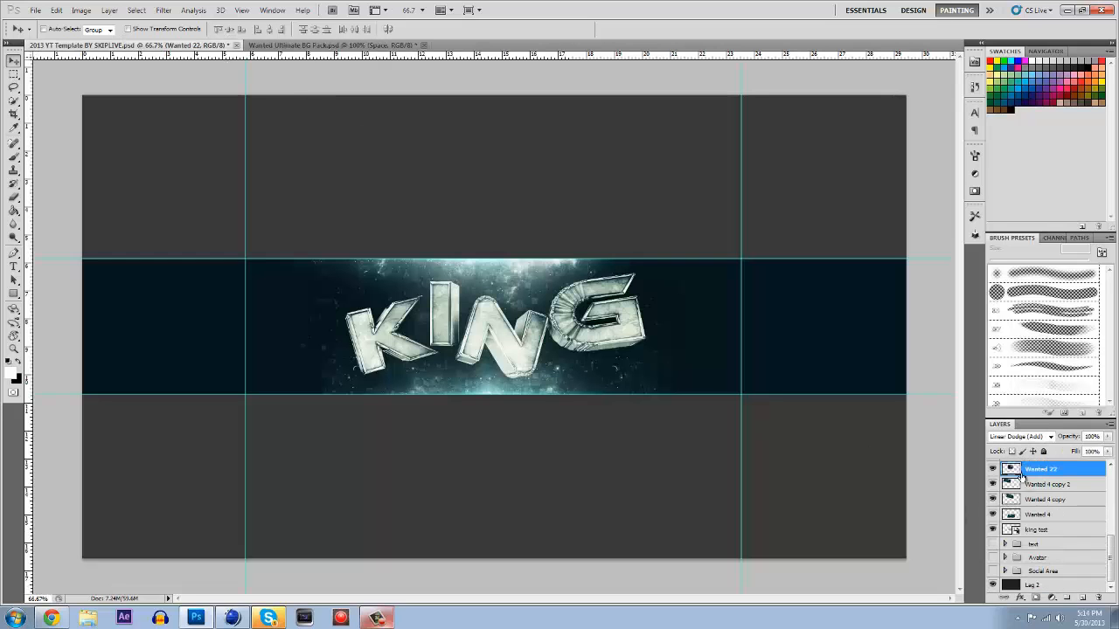
{"action": "left_click", "coordinate": [1083, 598]}
{"action": "left_click", "coordinate": [1058, 486]}
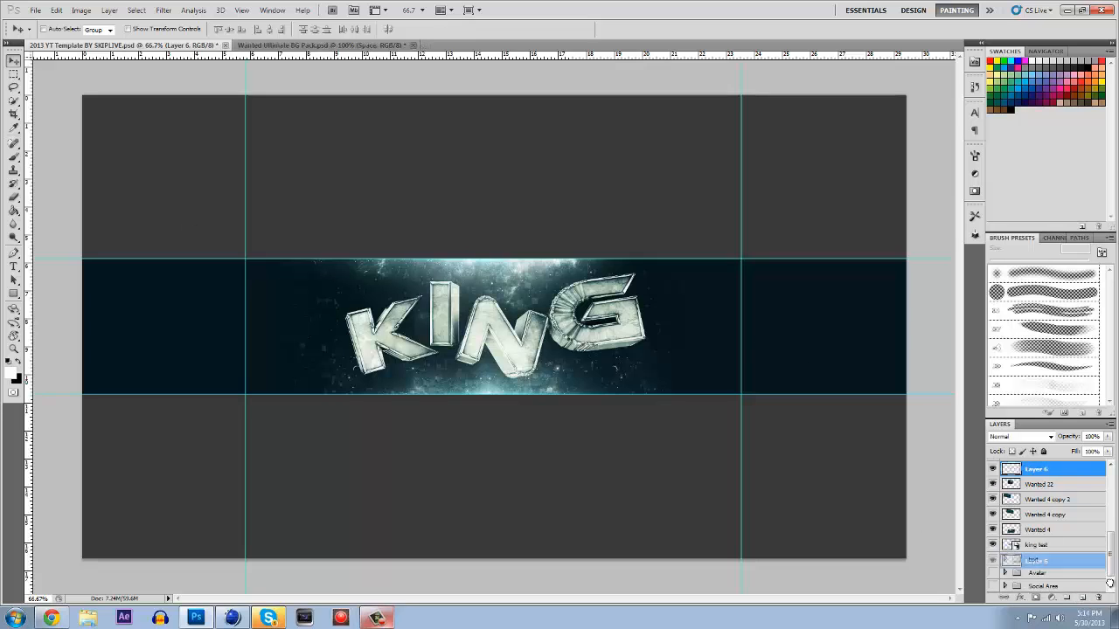
{"action": "scroll", "coordinate": [1049, 525], "scroll_direction": "down", "scroll_amount": 1}
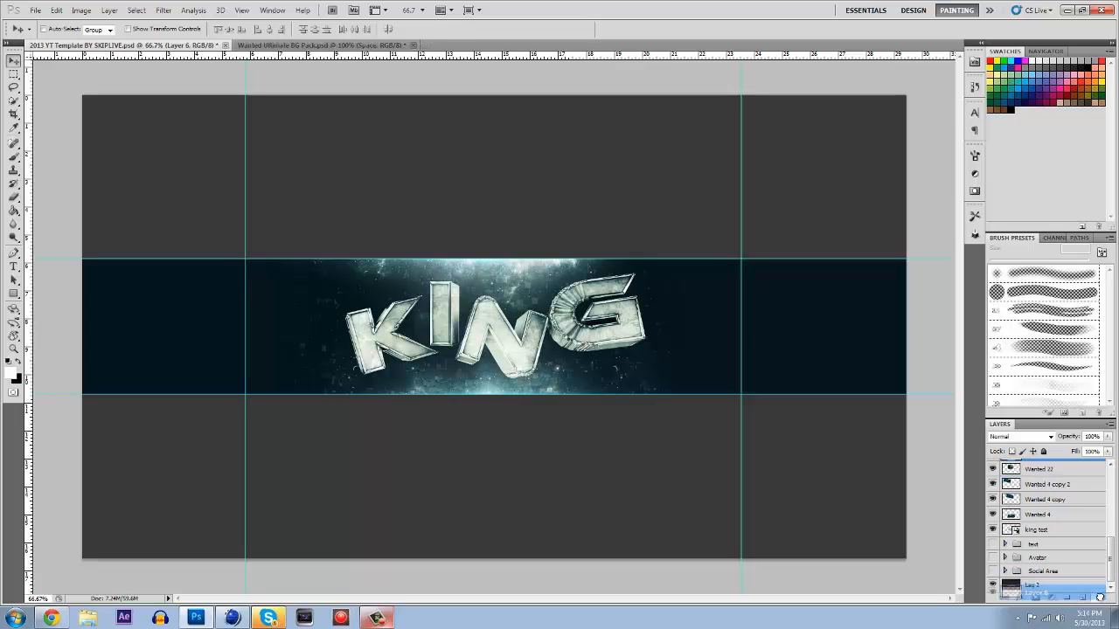
Duplicate the king test layer within the template as king test copy
{"action": "left_click", "coordinate": [1037, 530]}
{"action": "right_click", "coordinate": [1039, 530]}
{"action": "left_click", "coordinate": [1028, 245]}
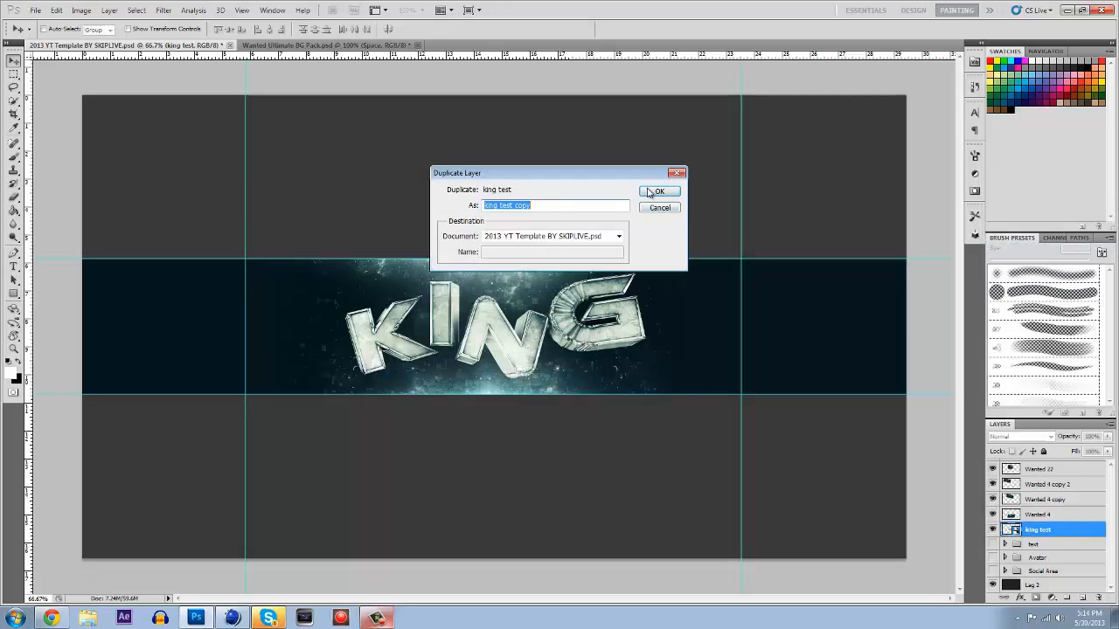
{"action": "left_click", "coordinate": [659, 193]}
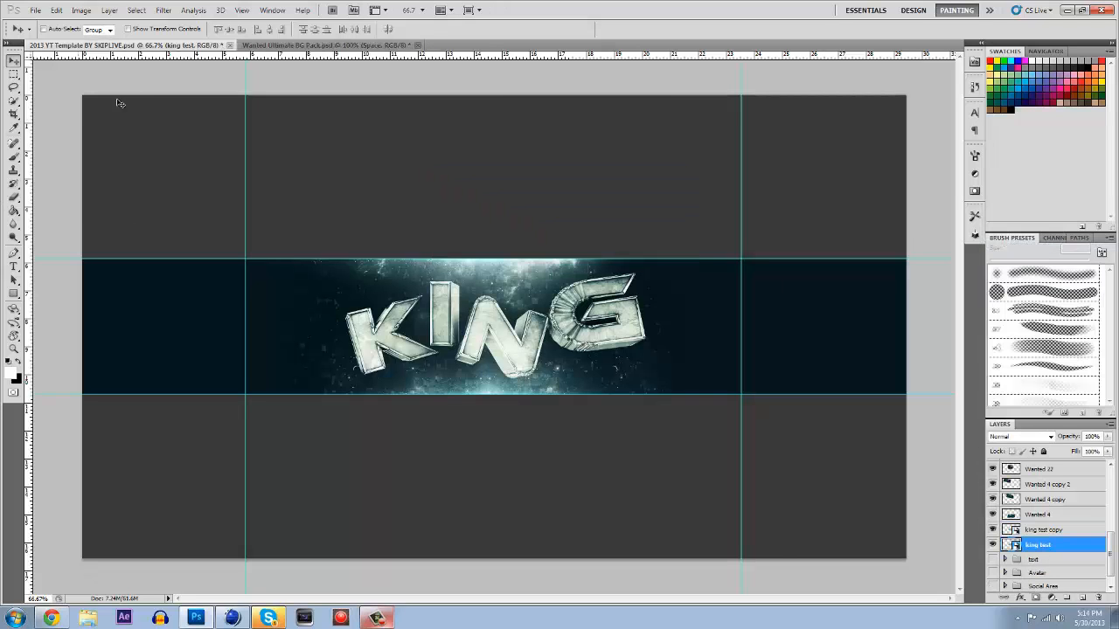
Rasterize the lower king test layer and smear it outward around the KING letters with a 68 px Smudge tool at 50% strength
{"action": "left_click", "coordinate": [14, 224]}
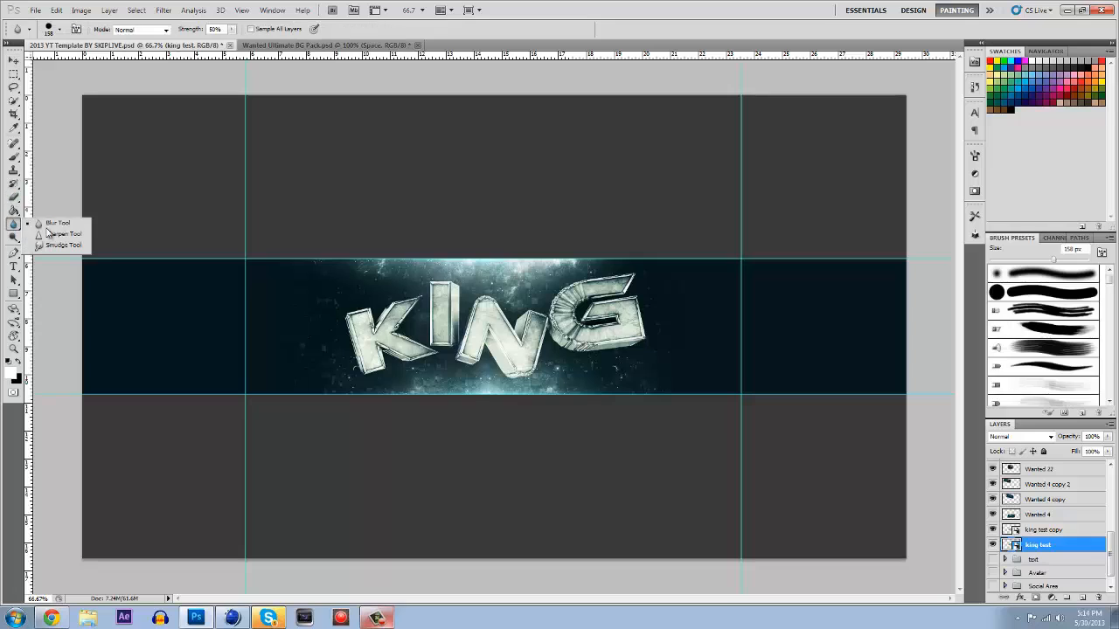
{"action": "left_click", "coordinate": [52, 249]}
{"action": "left_click", "coordinate": [503, 332]}
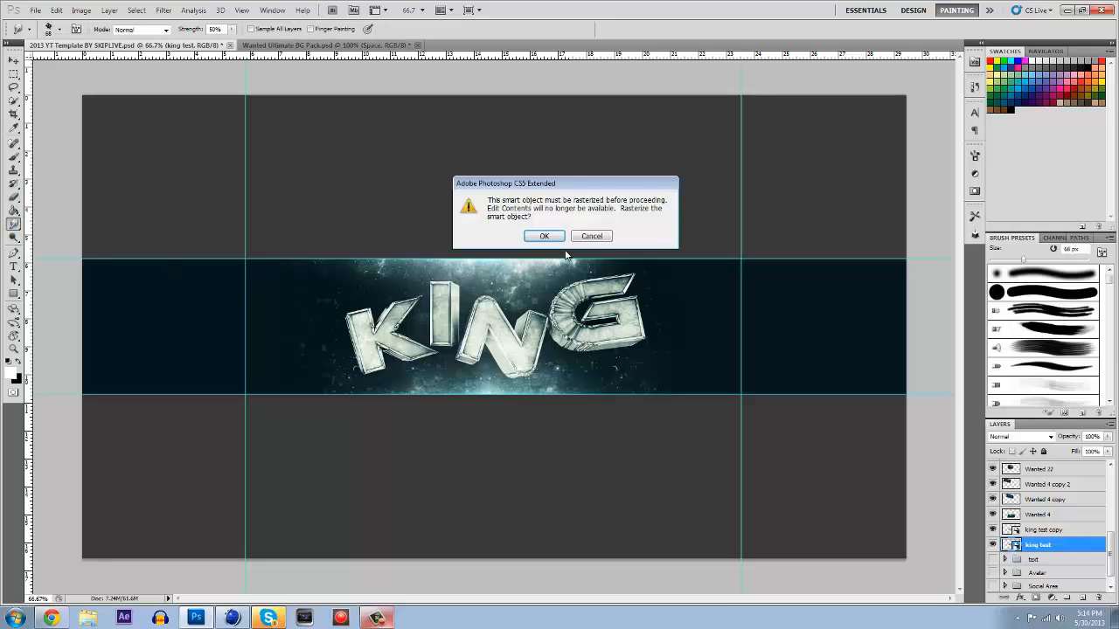
{"action": "left_click", "coordinate": [541, 237]}
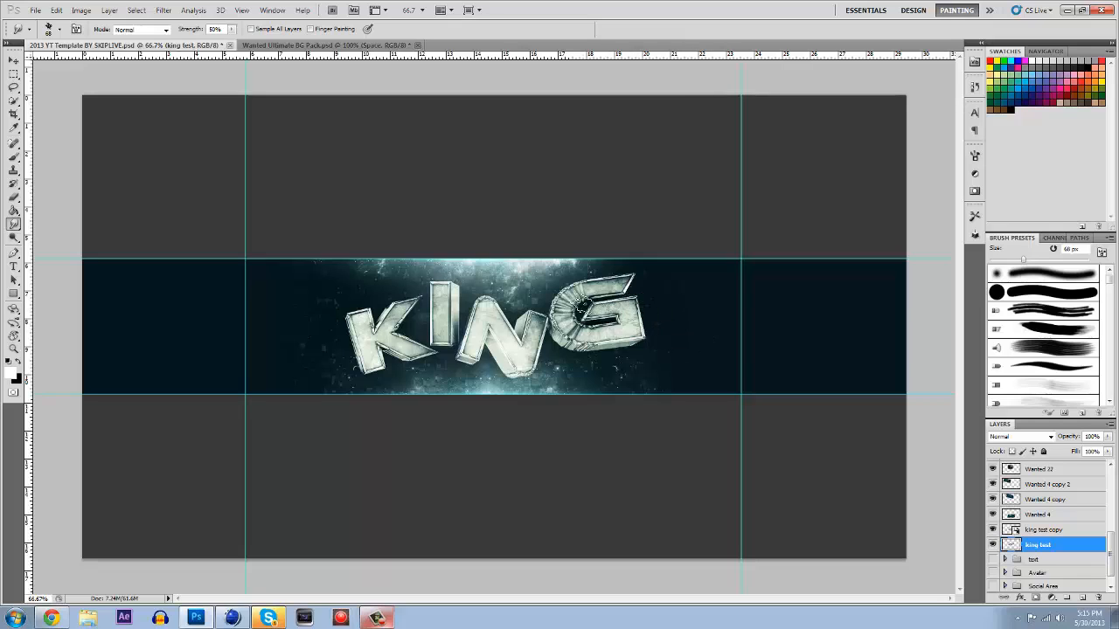
{"action": "mouse_move", "coordinate": [621, 265]}
{"action": "left_mouse_down"}
{"action": "mouse_move", "coordinate": [588, 353]}
{"action": "mouse_move", "coordinate": [651, 314]}
{"action": "mouse_move", "coordinate": [507, 356]}
{"action": "mouse_move", "coordinate": [507, 310]}
{"action": "mouse_move", "coordinate": [438, 359]}
{"action": "mouse_move", "coordinate": [437, 302]}
{"action": "mouse_move", "coordinate": [389, 351]}
{"action": "mouse_move", "coordinate": [406, 289]}
{"action": "mouse_move", "coordinate": [345, 342]}
{"action": "left_mouse_up"}
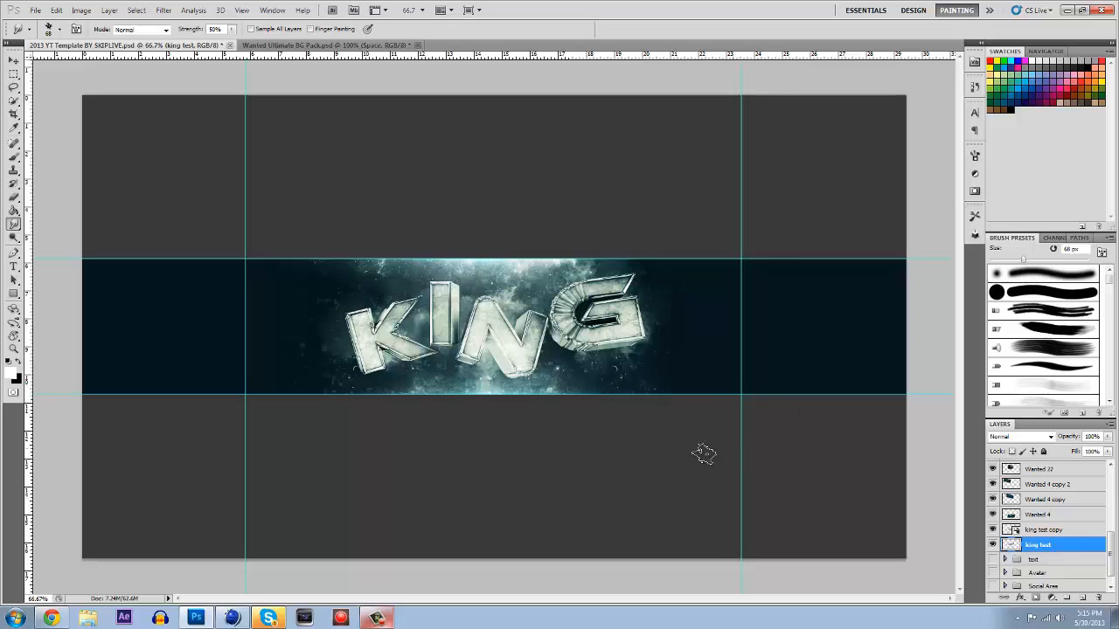
Set the smudged king test layer's opacity to 51% and toggle its visibility to compare the effect
{"action": "left_click", "coordinate": [1107, 436]}
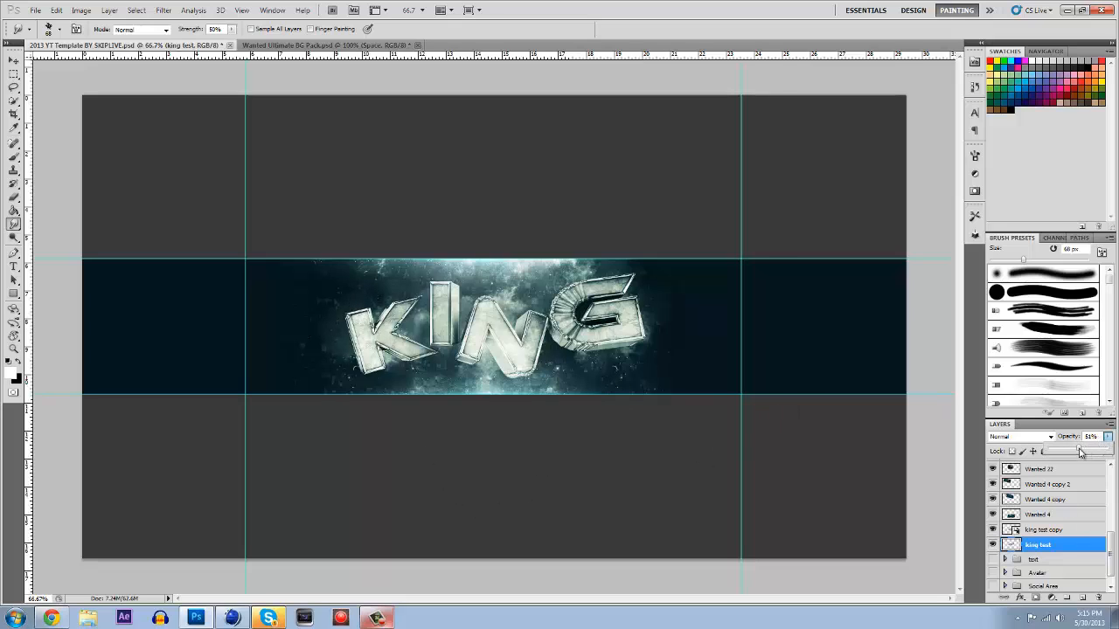
{"action": "left_click", "coordinate": [993, 544]}
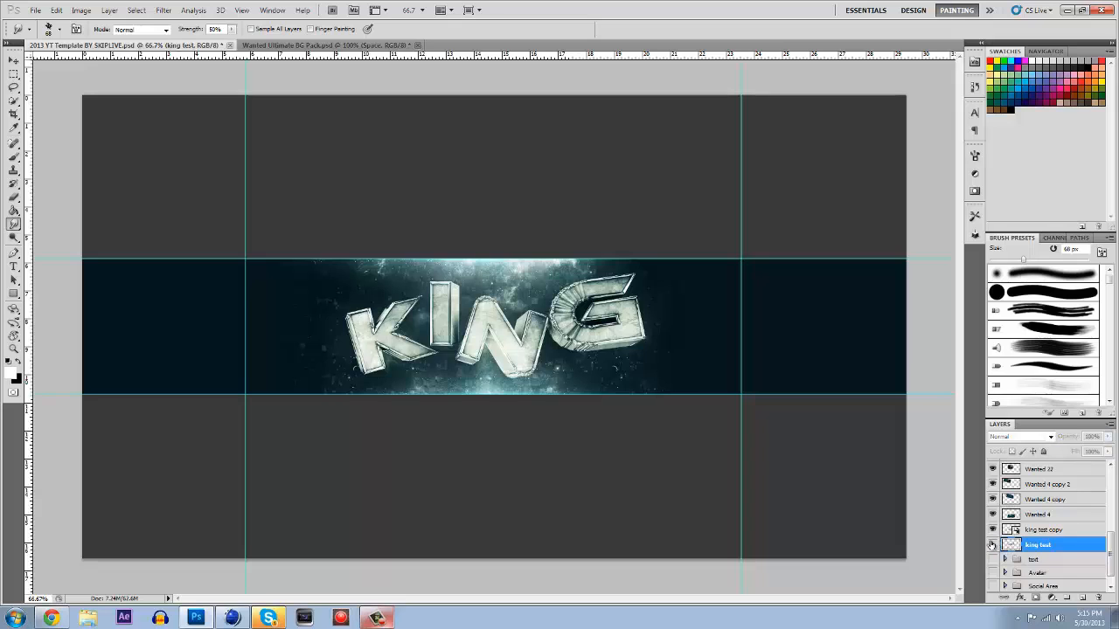
{"action": "left_click", "coordinate": [993, 543]}
{"action": "left_click", "coordinate": [992, 544]}
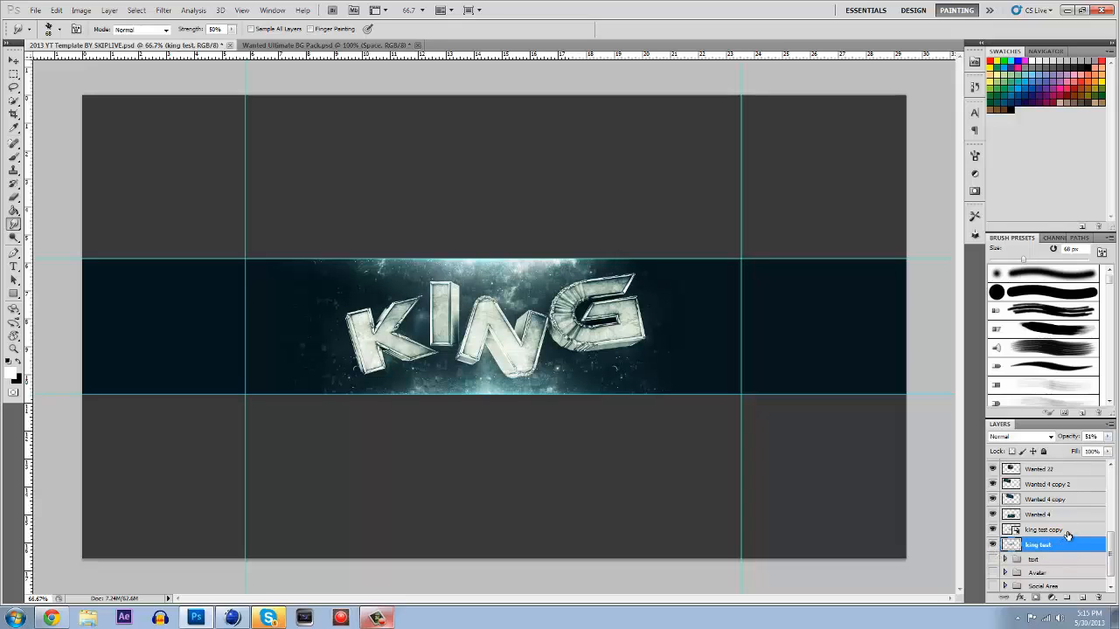
Rasterize king test copy and smudge the outer edges of the KING letters with the 68 px Smudge tool at 50% strength
{"action": "left_click", "coordinate": [1065, 530]}
{"action": "left_click", "coordinate": [630, 329]}
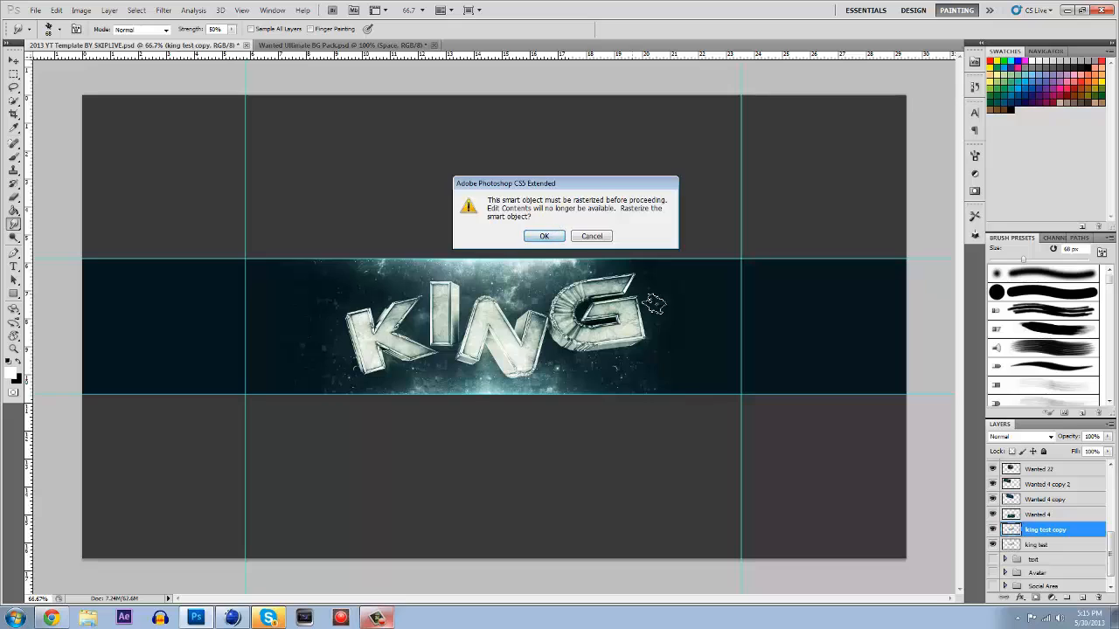
{"action": "key", "text": "Return"}
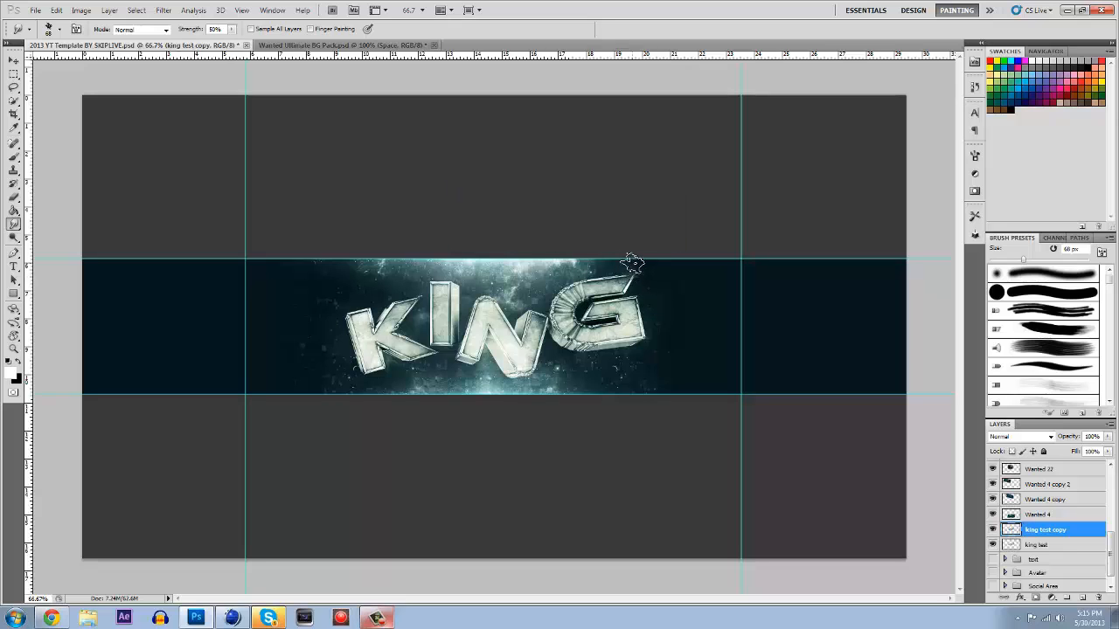
{"action": "left_click_drag", "start_coordinate": [611, 281], "coordinate": [600, 264]}
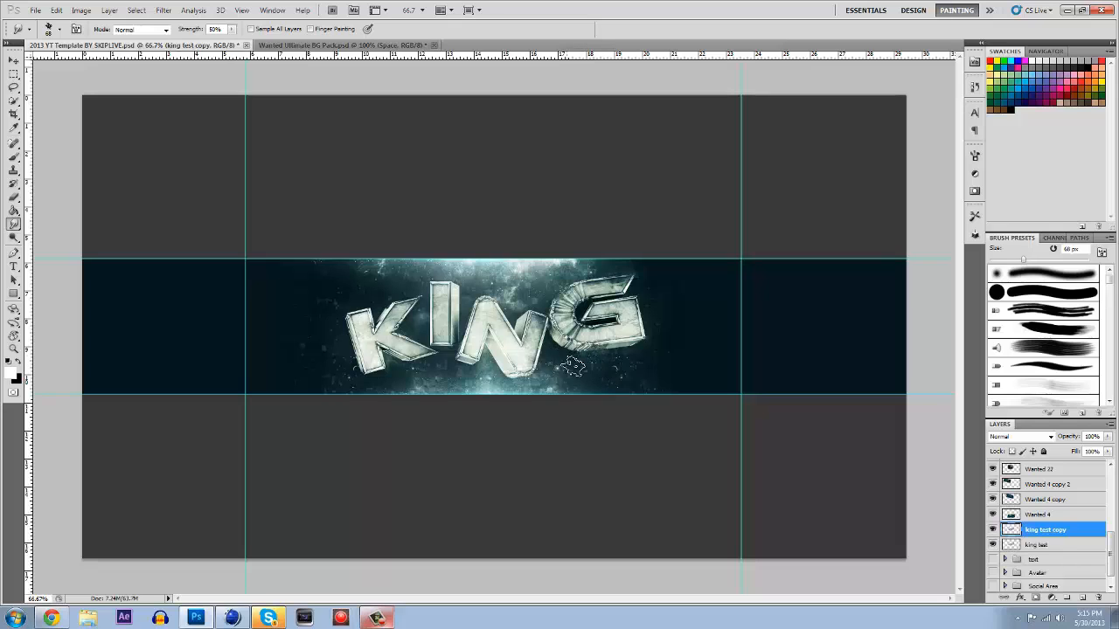
{"action": "left_click_drag", "start_coordinate": [641, 336], "coordinate": [652, 315]}
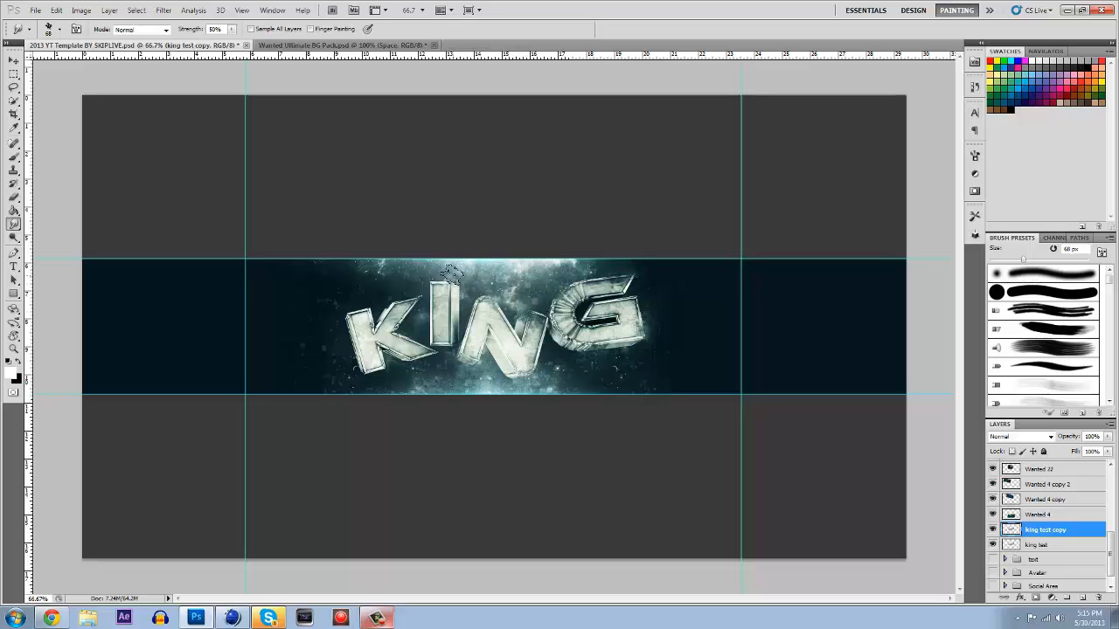
{"action": "mouse_move", "coordinate": [452, 275]}
{"action": "left_mouse_down"}
{"action": "mouse_move", "coordinate": [438, 270]}
{"action": "mouse_move", "coordinate": [442, 279]}
{"action": "left_mouse_up"}
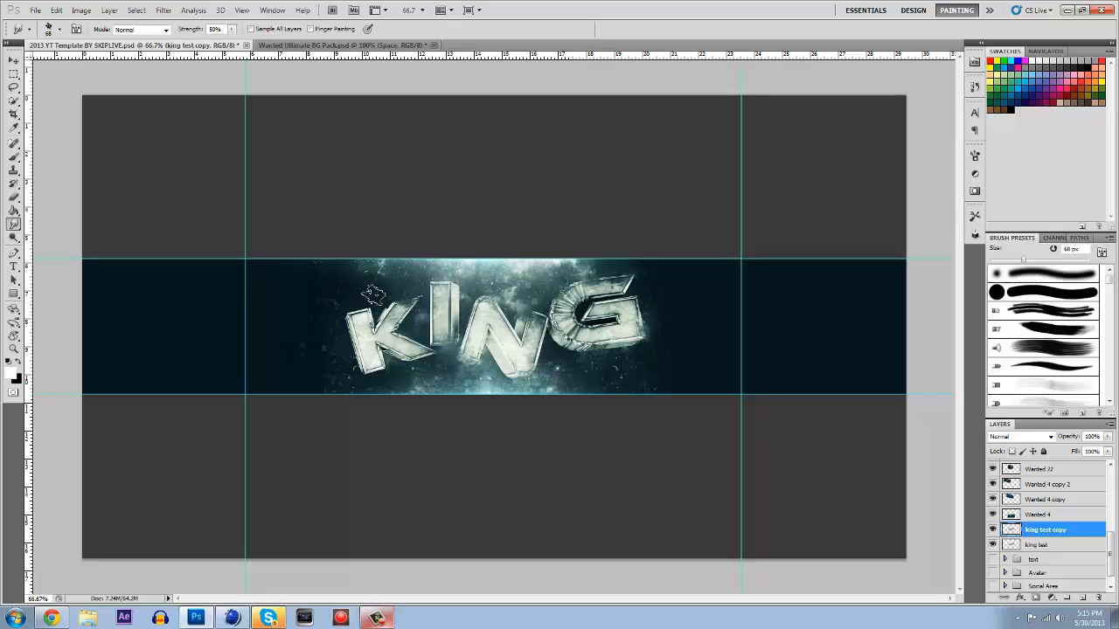
{"action": "left_click_drag", "start_coordinate": [357, 341], "coordinate": [342, 347]}
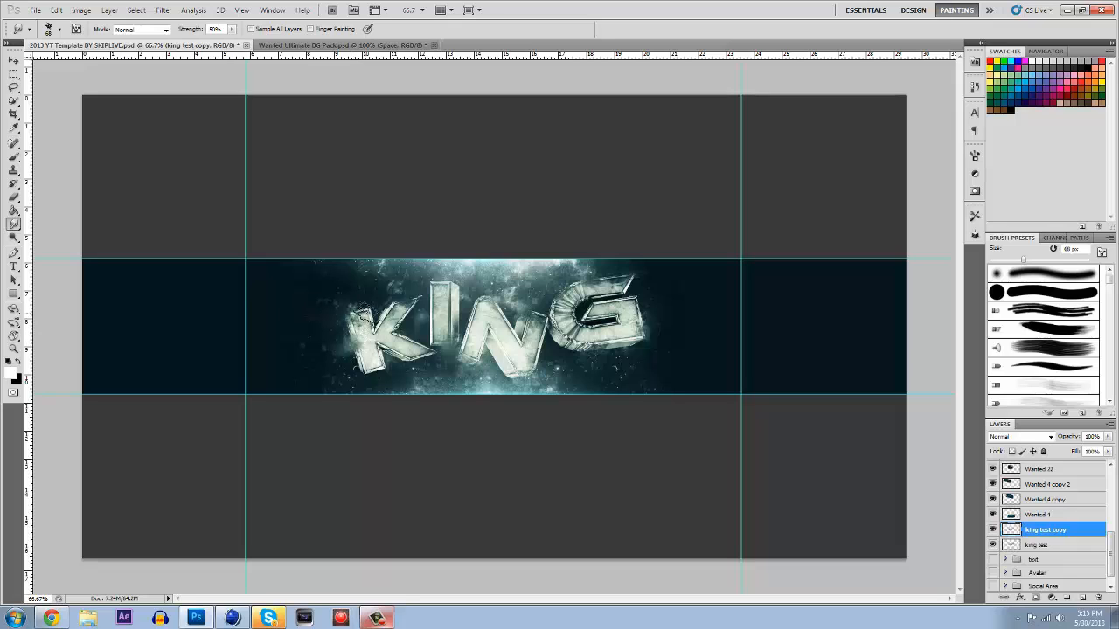
{"action": "key", "text": "ctrl+z"}
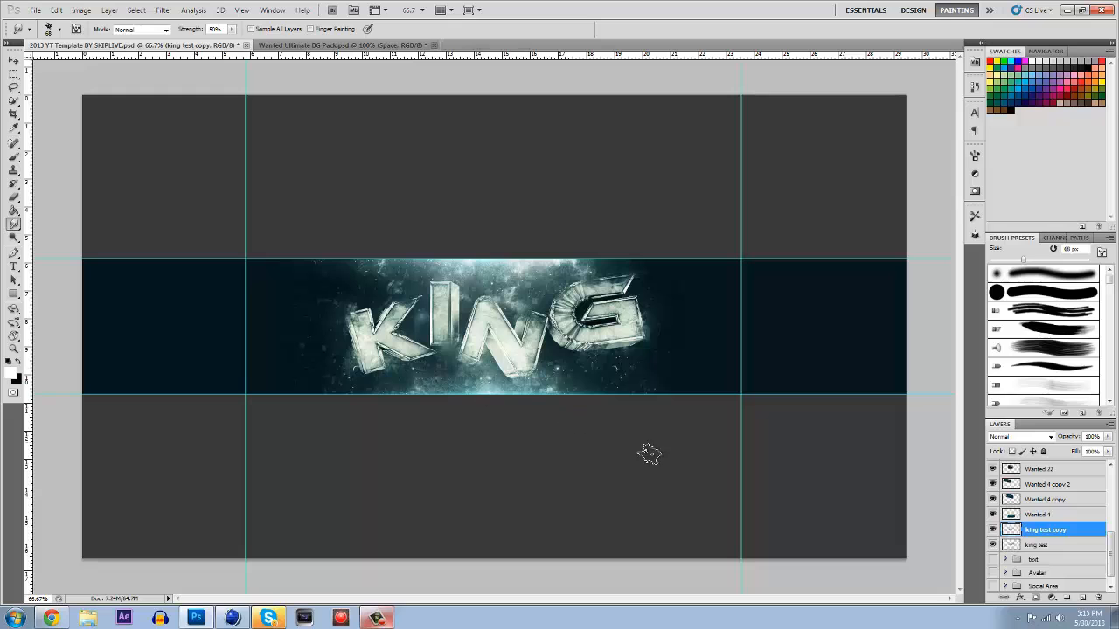
Place another copy of the king test image from the desktop into the template, directly above the lower king test layer
{"action": "left_click", "coordinate": [1060, 548]}
{"action": "left_click", "coordinate": [1115, 620]}
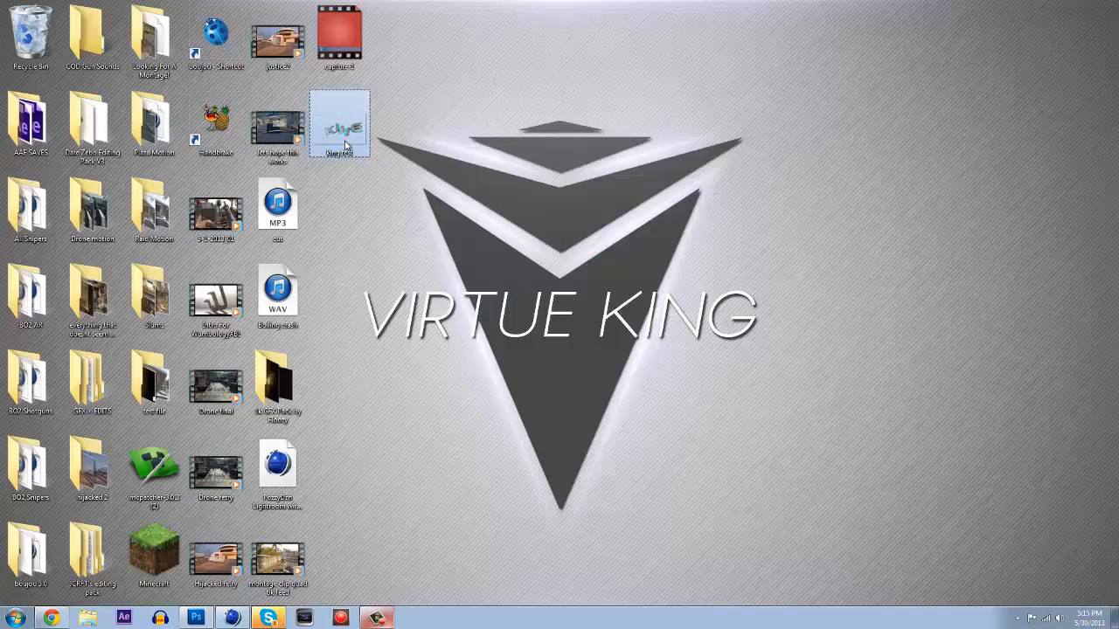
{"action": "left_click", "coordinate": [196, 618]}
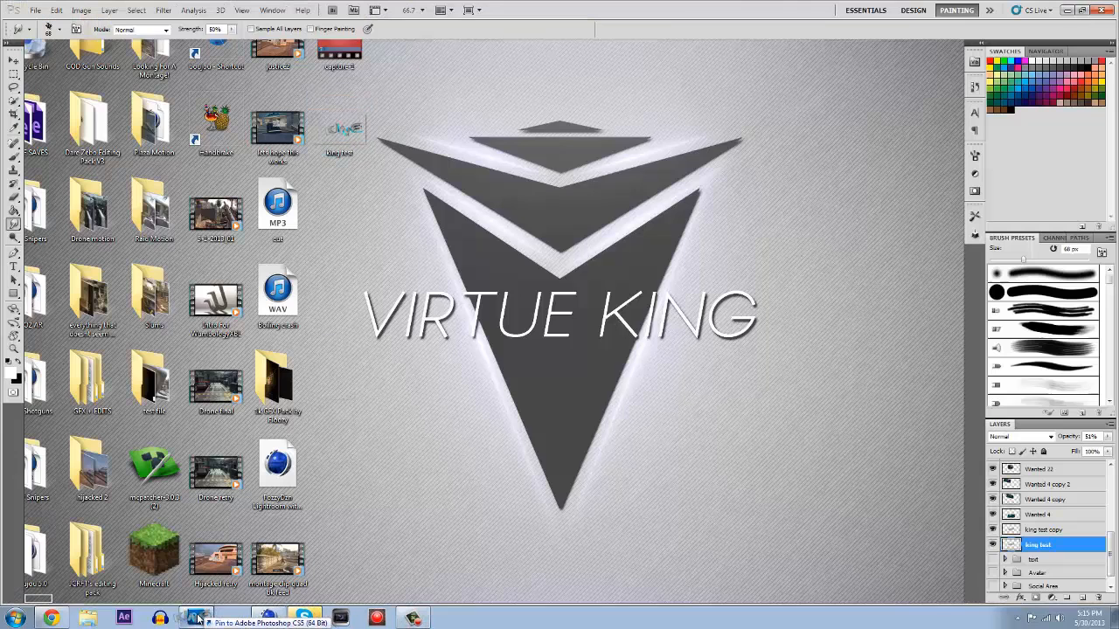
{"action": "key", "text": "ctrl+t"}
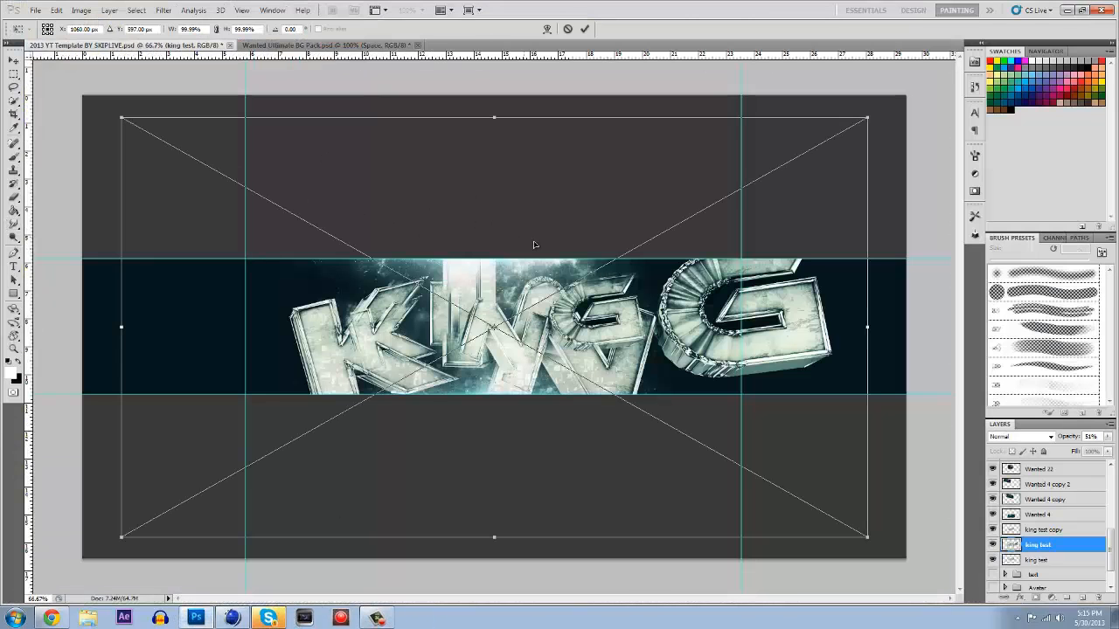
Scale the placed king test image to about 85%, position it behind the KING letters and commit the placement
{"action": "left_click_drag", "start_coordinate": [529, 246], "coordinate": [488, 232]}
{"action": "left_click_drag", "start_coordinate": [822, 529], "coordinate": [772, 495]}
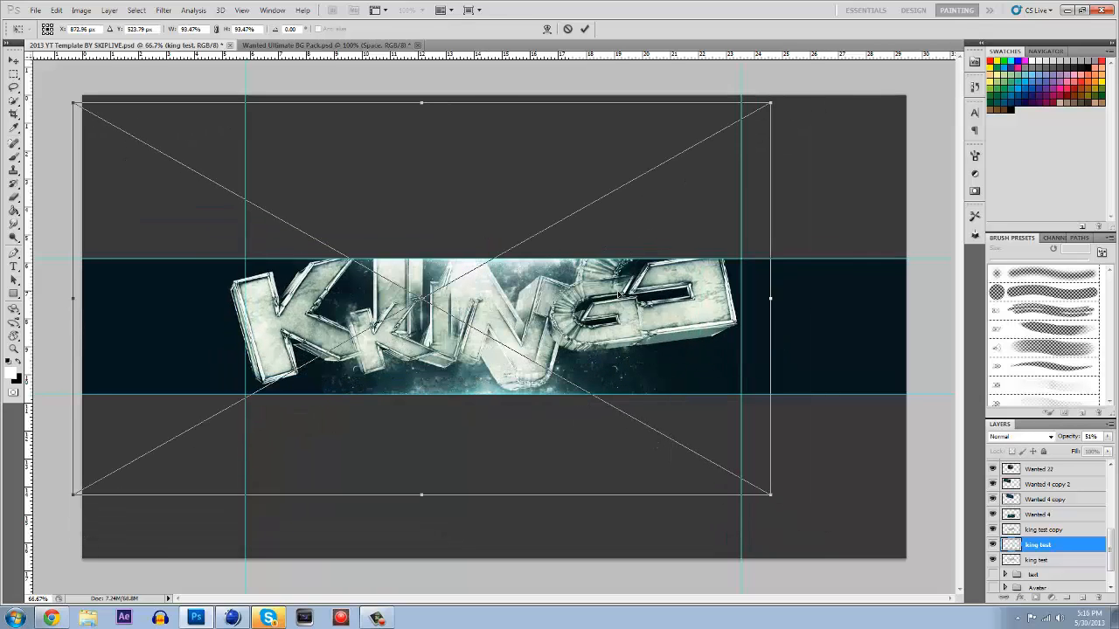
{"action": "mouse_move", "coordinate": [628, 304]}
{"action": "left_mouse_down"}
{"action": "mouse_move", "coordinate": [650, 326]}
{"action": "mouse_move", "coordinate": [632, 317]}
{"action": "left_mouse_up"}
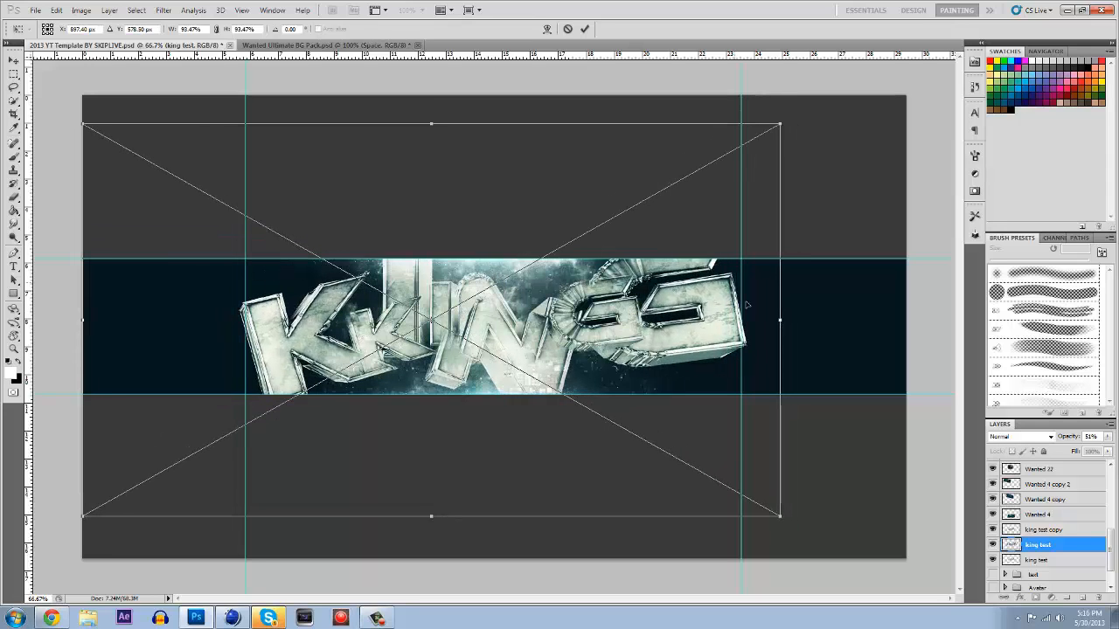
{"action": "left_click_drag", "start_coordinate": [767, 501], "coordinate": [736, 486]}
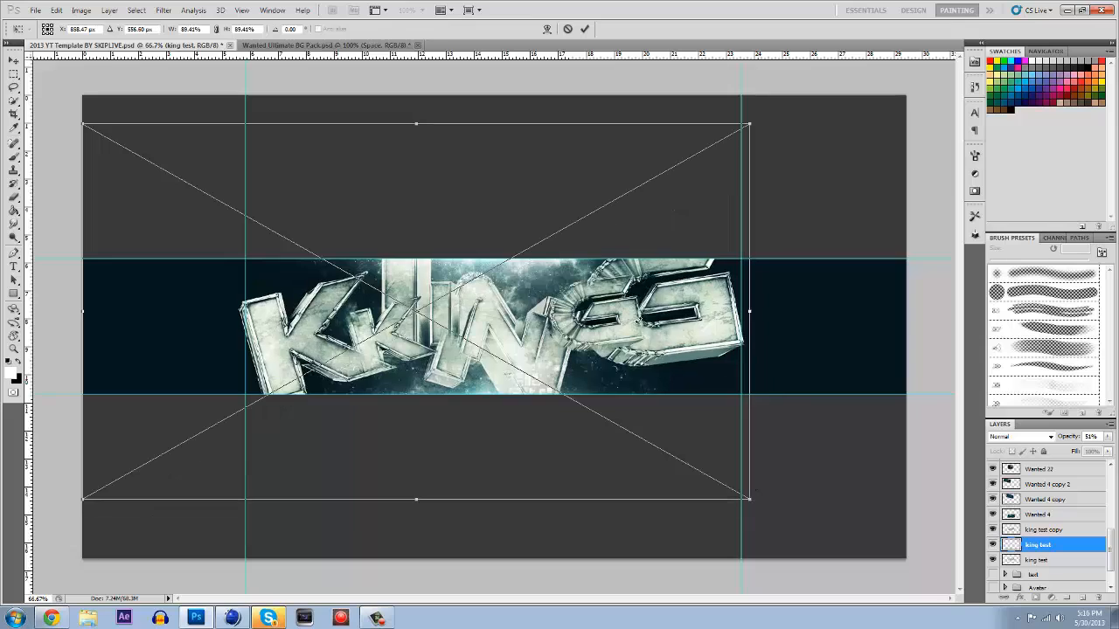
{"action": "left_click_drag", "start_coordinate": [610, 310], "coordinate": [633, 323]}
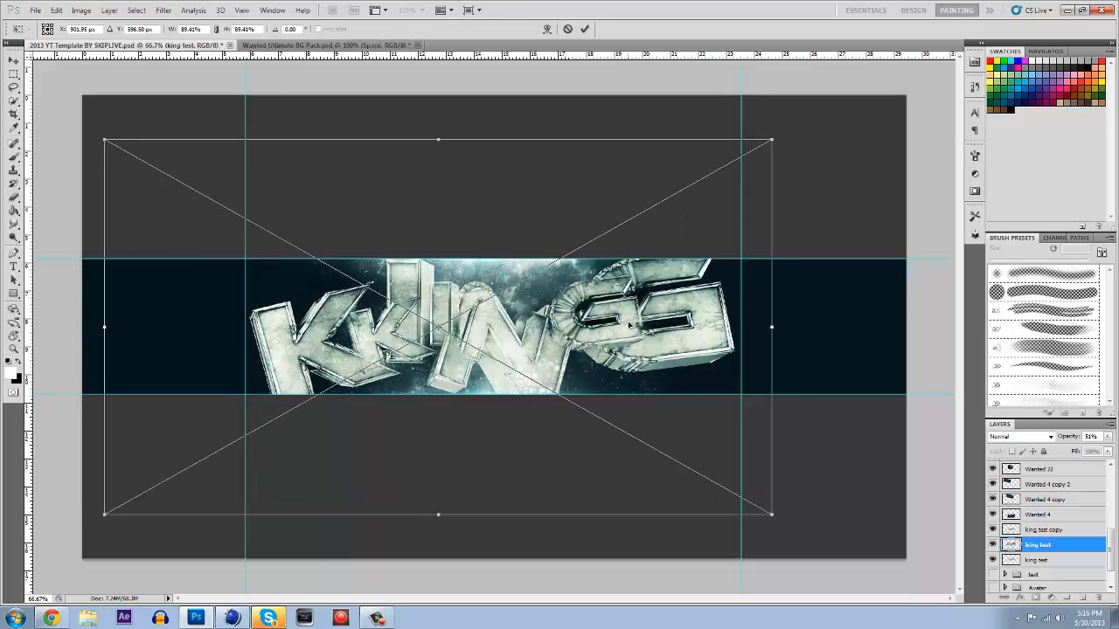
{"action": "left_click", "coordinate": [14, 60]}
{"action": "left_click", "coordinate": [577, 229]}
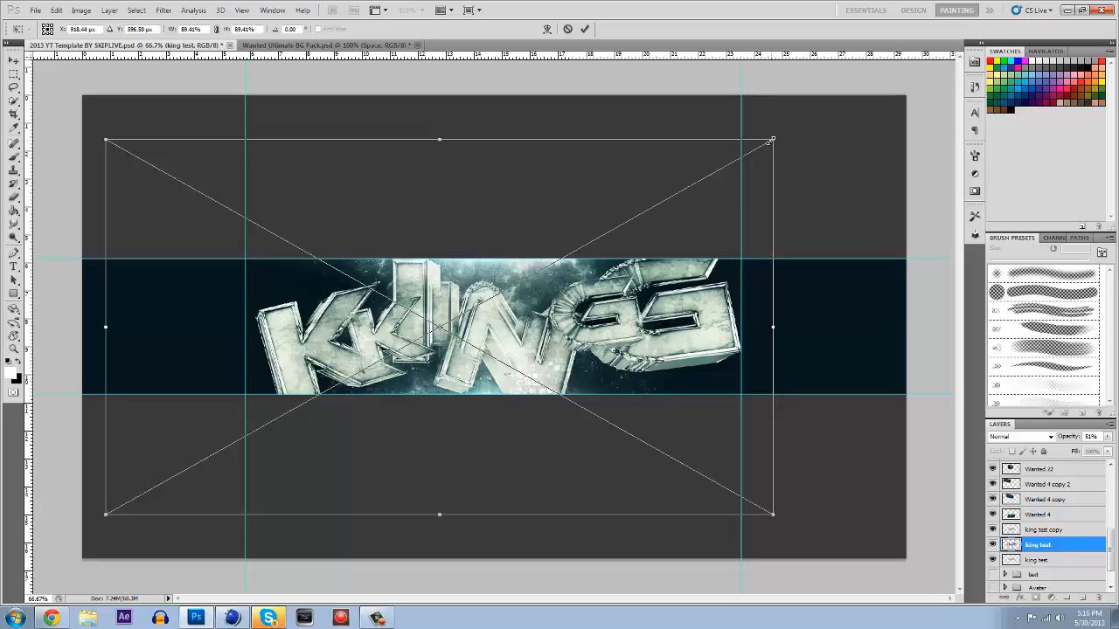
{"action": "left_click_drag", "start_coordinate": [772, 140], "coordinate": [661, 204]}
{"action": "left_click_drag", "start_coordinate": [444, 262], "coordinate": [455, 254]}
{"action": "left_click", "coordinate": [14, 61]}
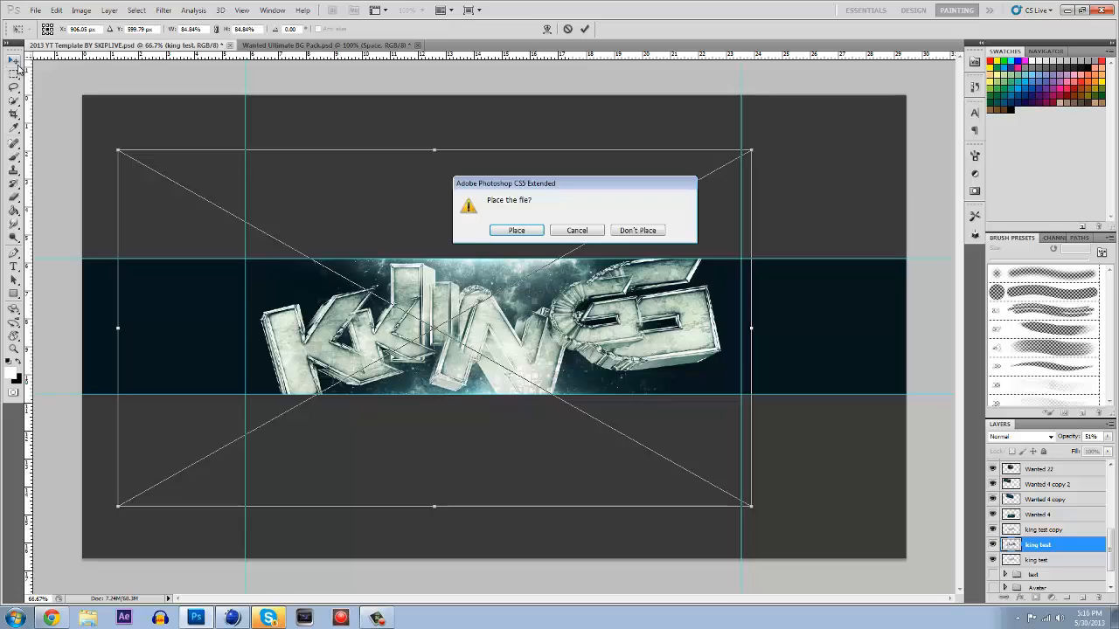
{"action": "left_click", "coordinate": [492, 231]}
Apply a Motion Blur of 0° angle and 55 pixels distance to the placed king test layer and set its opacity to 44%
{"action": "left_click", "coordinate": [163, 10]}
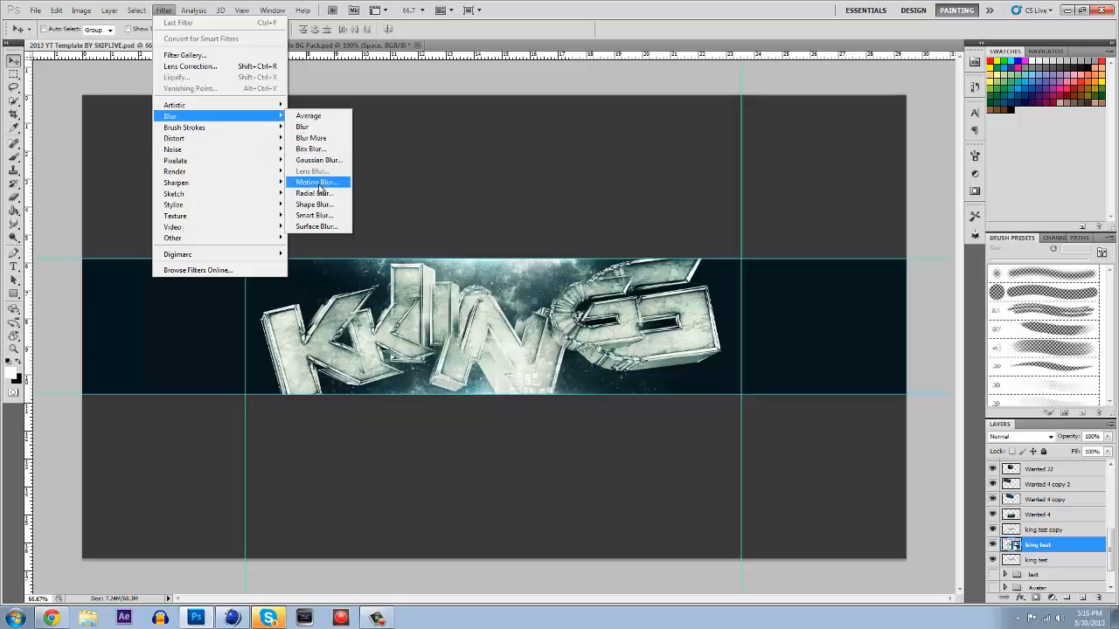
{"action": "left_click", "coordinate": [319, 182]}
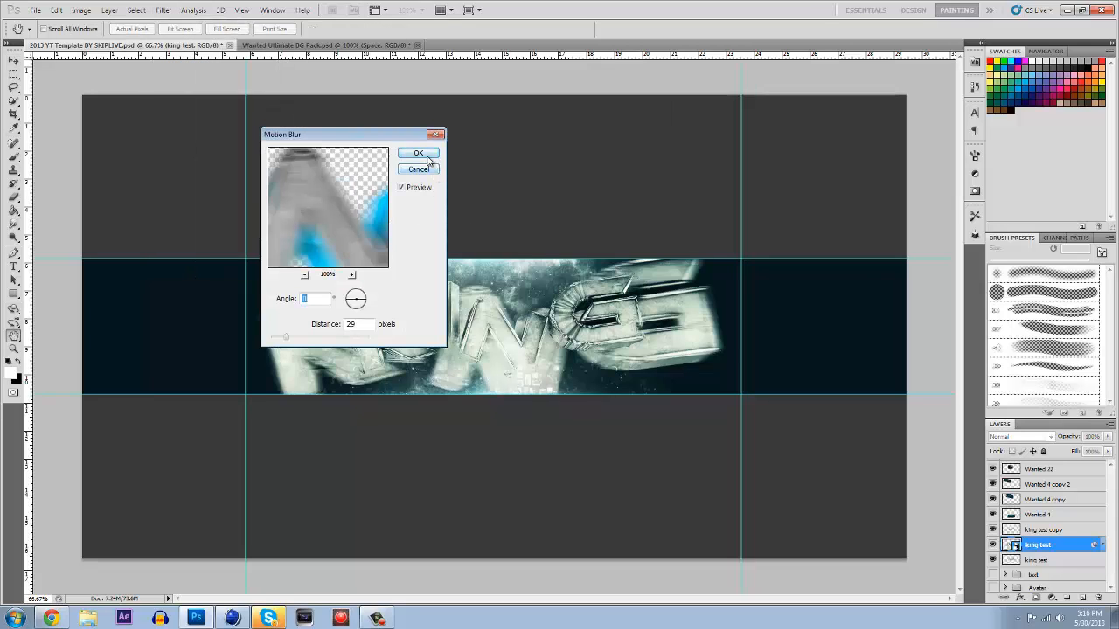
{"action": "left_click_drag", "start_coordinate": [286, 338], "coordinate": [293, 340]}
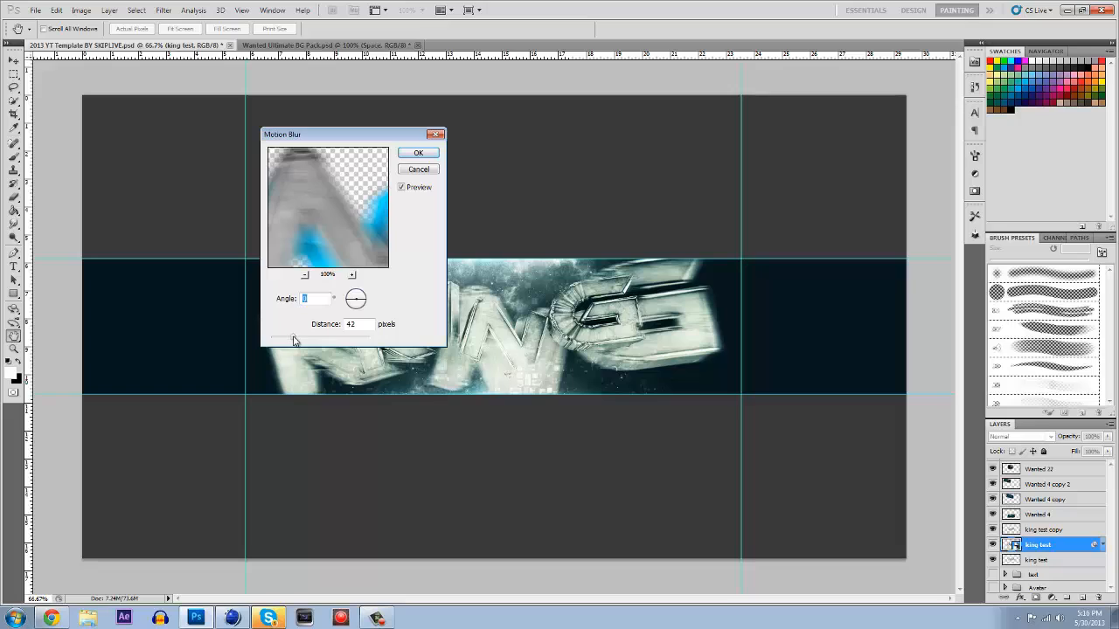
{"action": "key", "text": "Tab"}
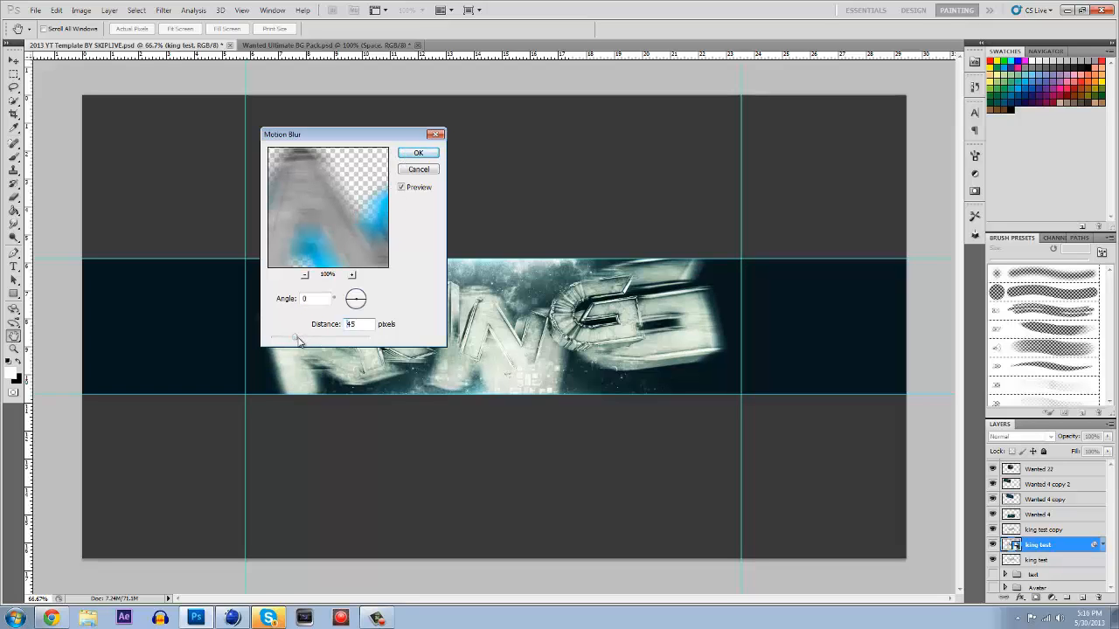
{"action": "left_click_drag", "start_coordinate": [297, 341], "coordinate": [300, 343]}
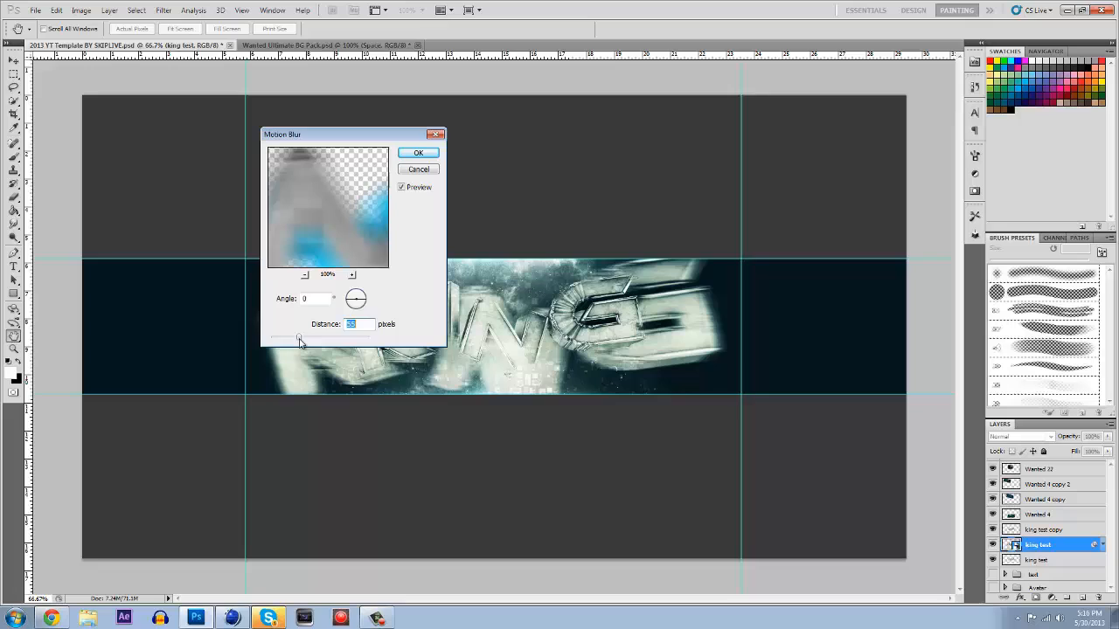
{"action": "left_click", "coordinate": [418, 154]}
{"action": "left_click", "coordinate": [1108, 437]}
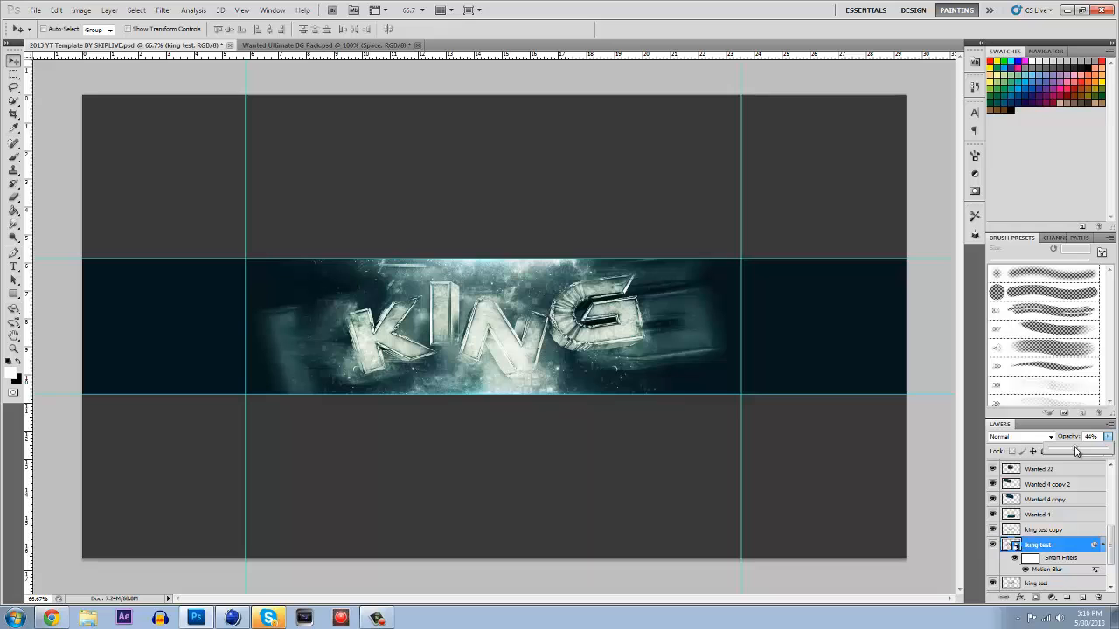
Rasterize the blurred king test layer and soften its outer edges with a 391 px Eraser at 49% opacity
{"action": "left_click", "coordinate": [15, 197]}
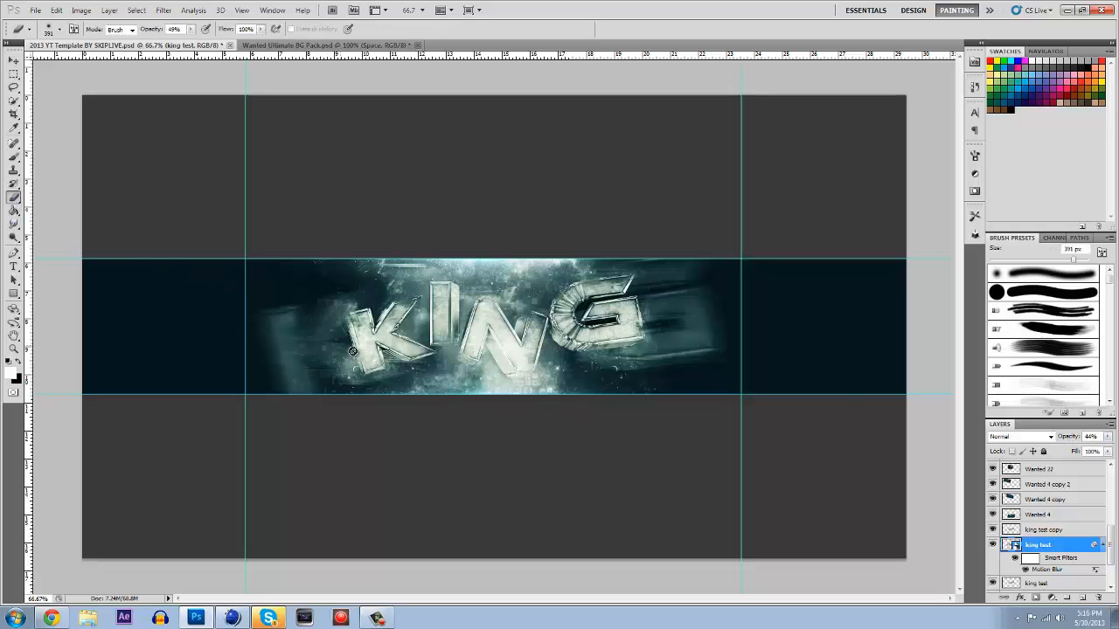
{"action": "left_click", "coordinate": [372, 356]}
{"action": "left_click", "coordinate": [543, 236]}
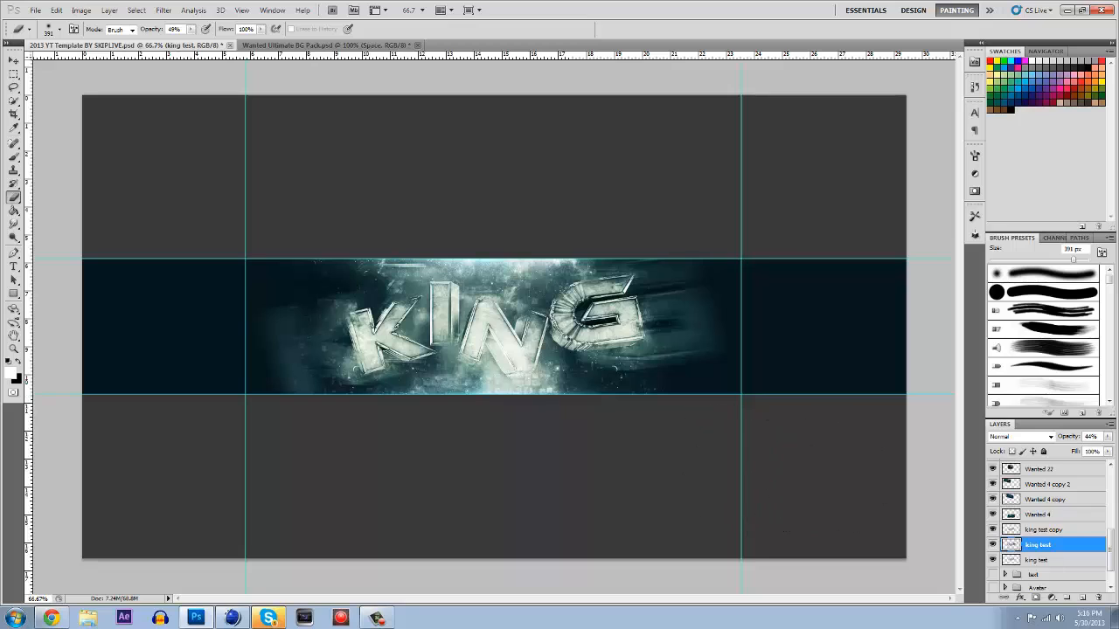
Preview textures in the Space group of Wanted Ultimate BG Pack and leave only Wanted 20 shown
{"action": "scroll", "coordinate": [1085, 550], "scroll_direction": "up", "scroll_amount": 5}
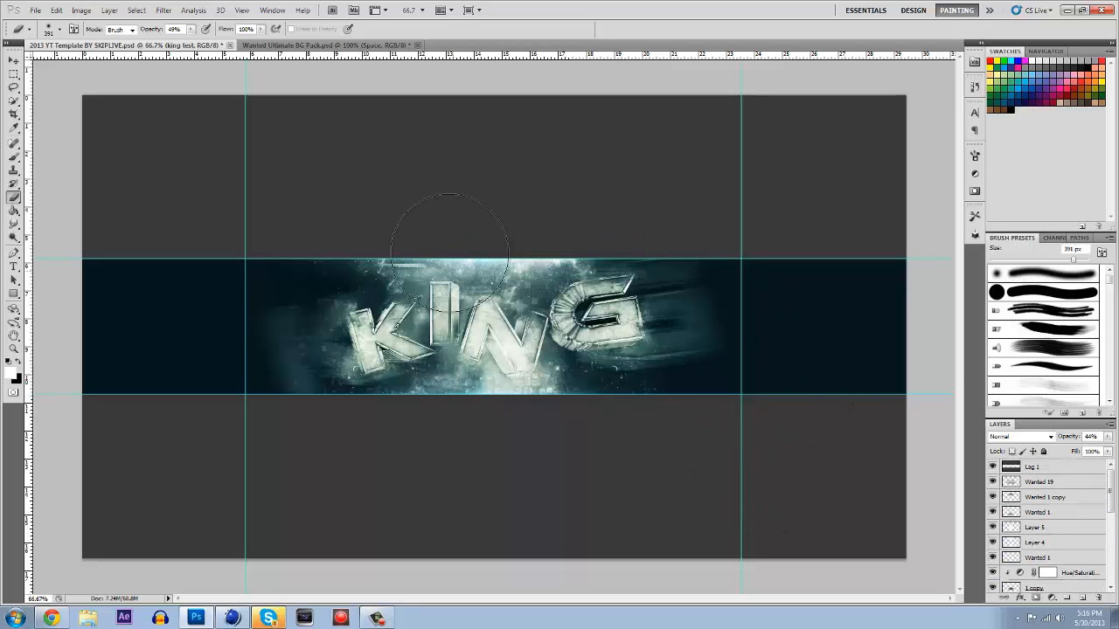
{"action": "left_click", "coordinate": [1061, 484]}
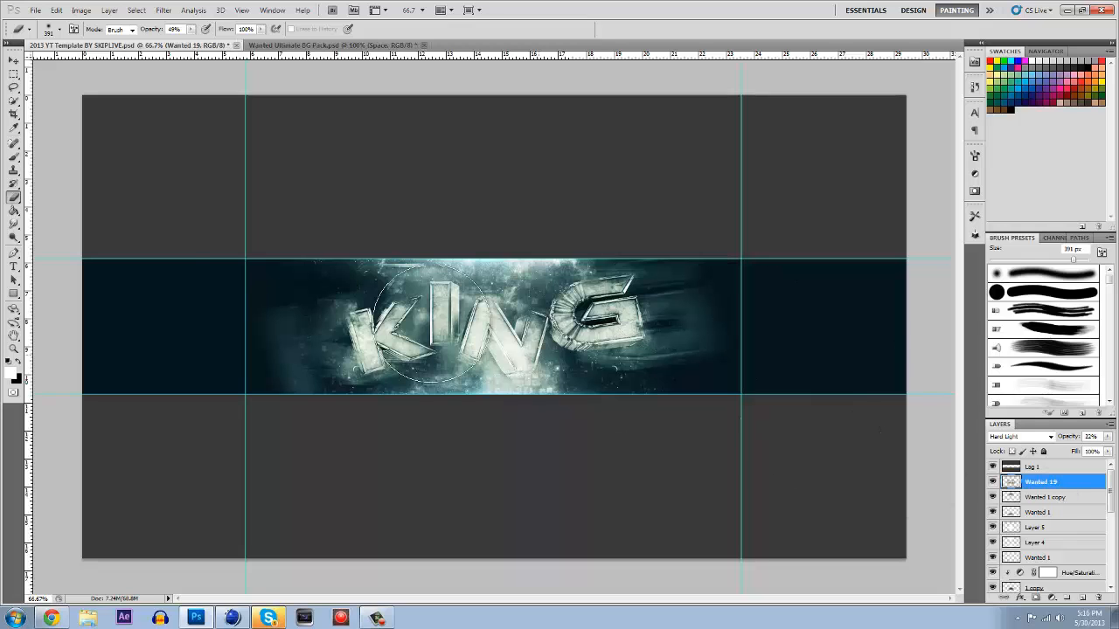
{"action": "left_click", "coordinate": [333, 46]}
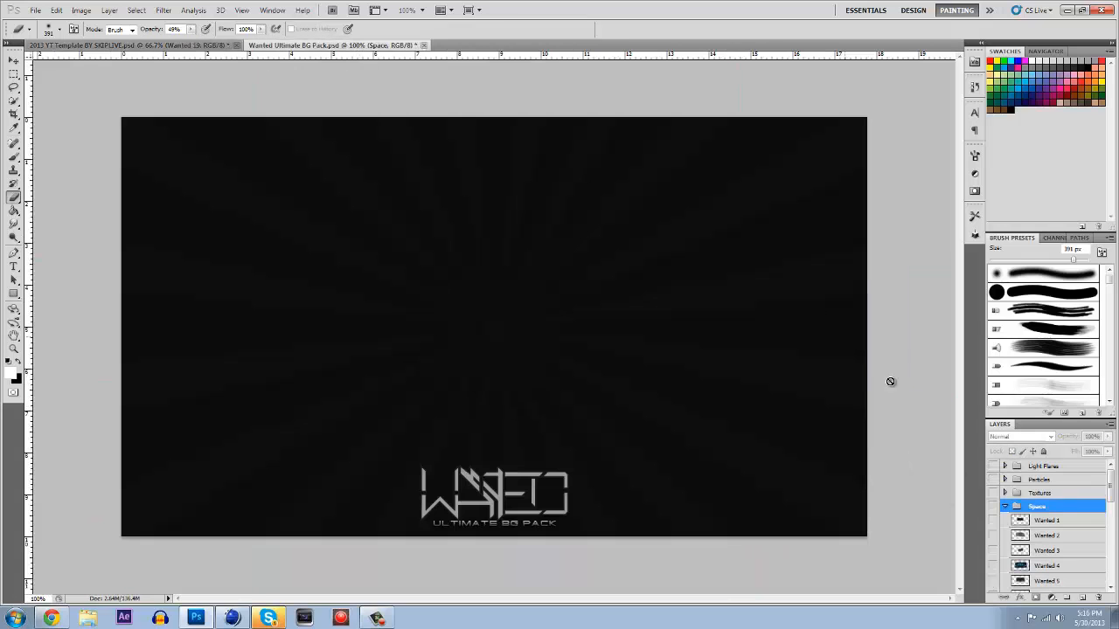
{"action": "scroll", "coordinate": [1016, 507], "scroll_direction": "down", "scroll_amount": 5}
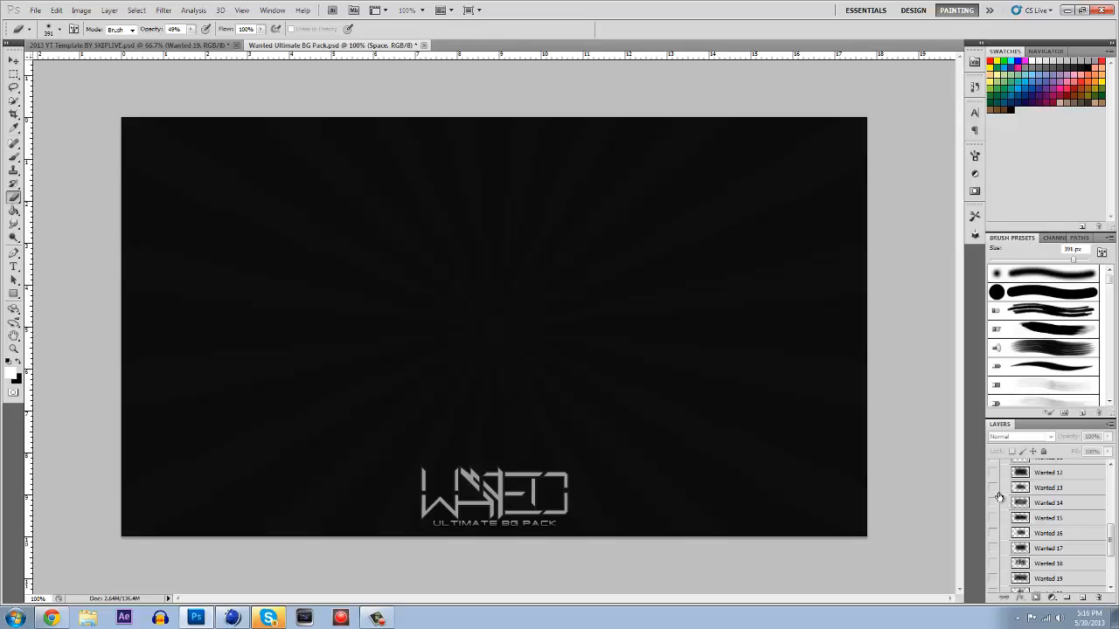
{"action": "left_click", "coordinate": [994, 489]}
{"action": "left_click", "coordinate": [994, 490]}
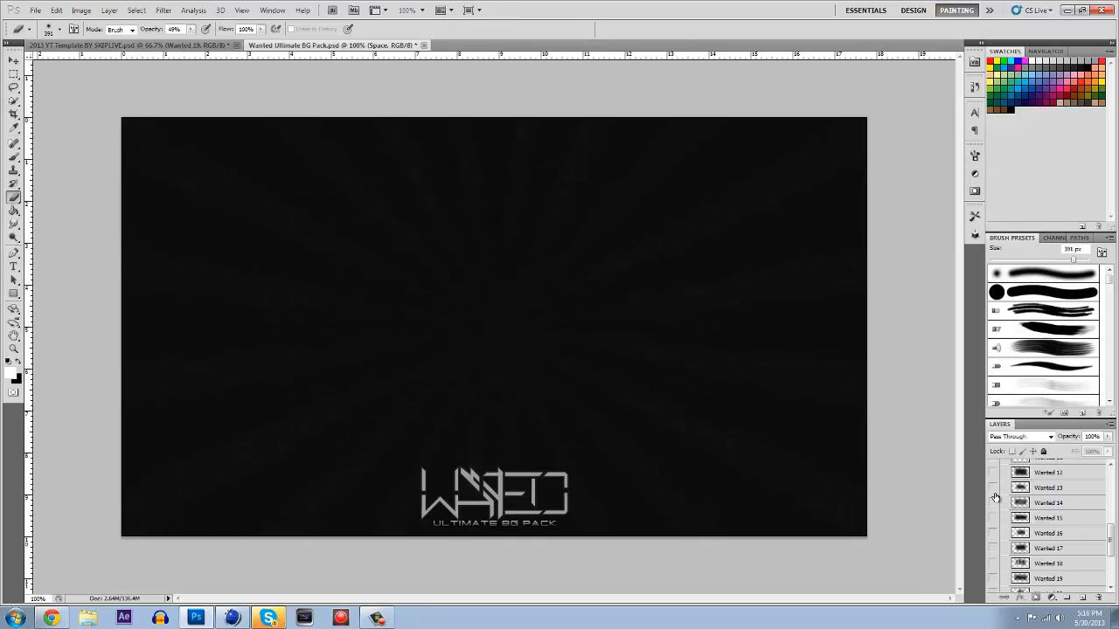
{"action": "scroll", "coordinate": [995, 511], "scroll_direction": "down", "scroll_amount": 3}
{"action": "left_click", "coordinate": [994, 539]}
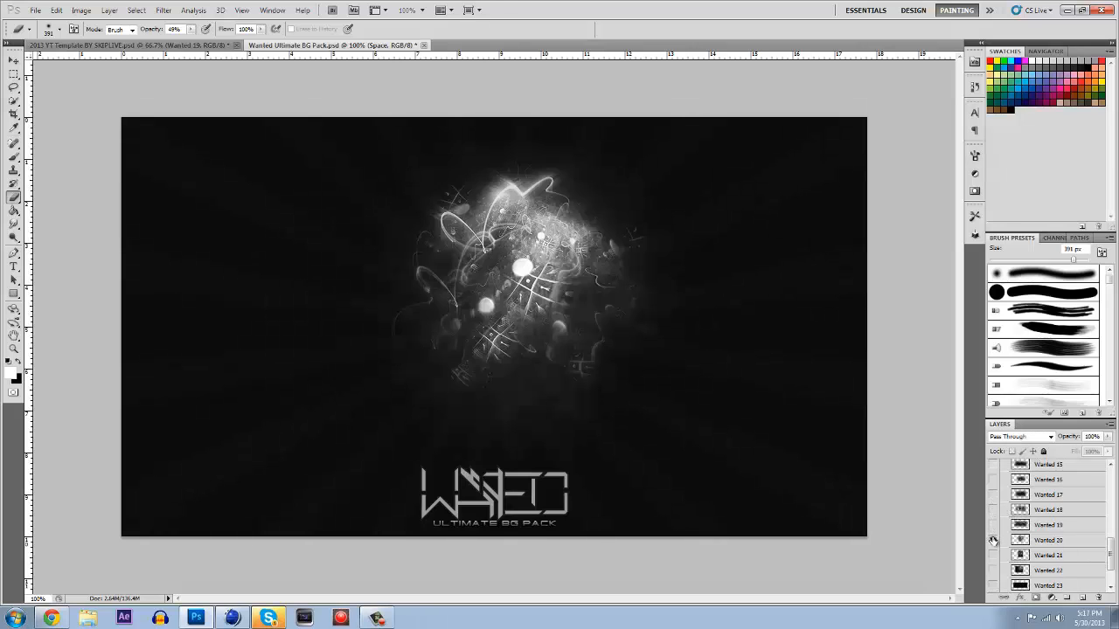
{"action": "left_click", "coordinate": [994, 542]}
{"action": "left_click", "coordinate": [994, 542]}
Copy the Wanted 20 texture from the pack into the 2013 YT template above the Wanted 19 layer
{"action": "left_click", "coordinate": [14, 61]}
{"action": "left_click_drag", "start_coordinate": [336, 48], "coordinate": [338, 64]}
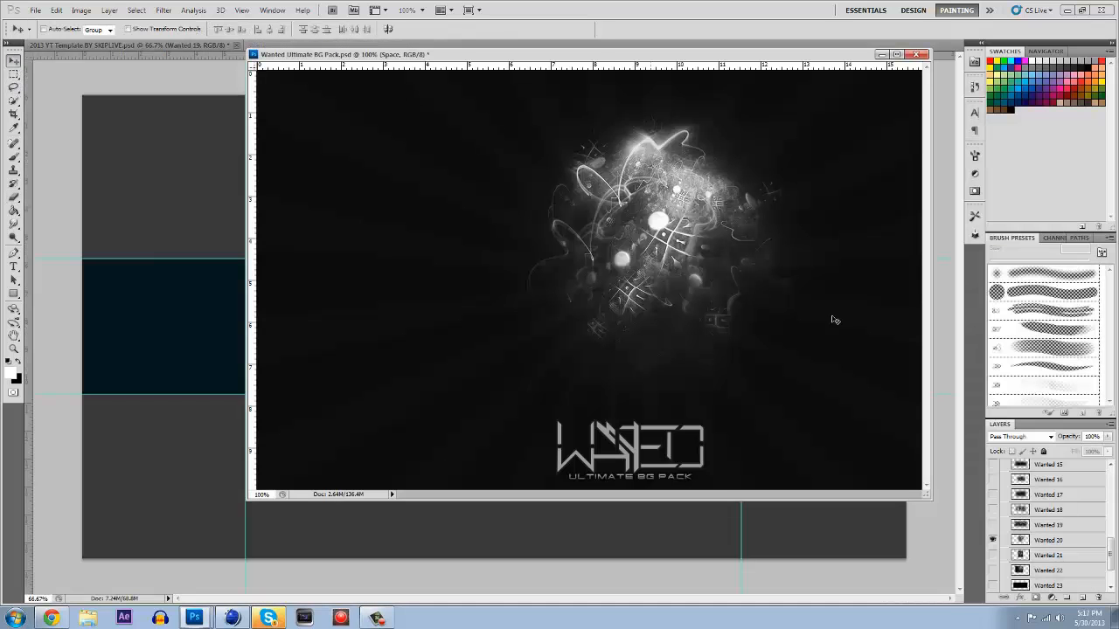
{"action": "scroll", "coordinate": [1062, 510], "scroll_direction": "down", "scroll_amount": 7}
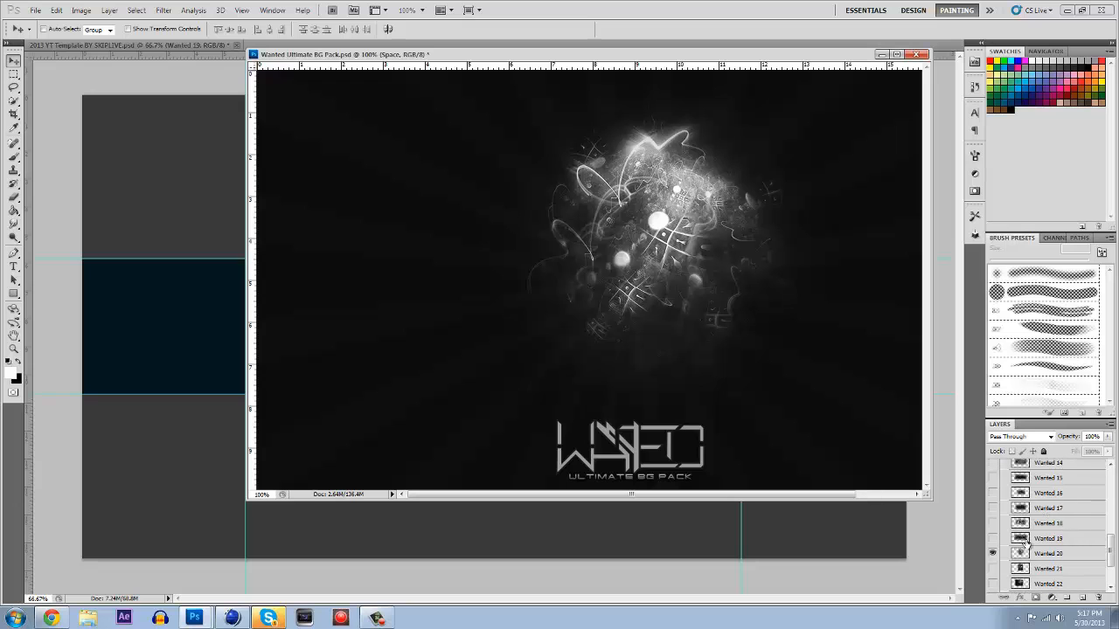
{"action": "left_click_drag", "start_coordinate": [1068, 547], "coordinate": [185, 318]}
{"action": "left_click_drag", "start_coordinate": [347, 53], "coordinate": [344, 46]}
{"action": "left_click", "coordinate": [177, 46]}
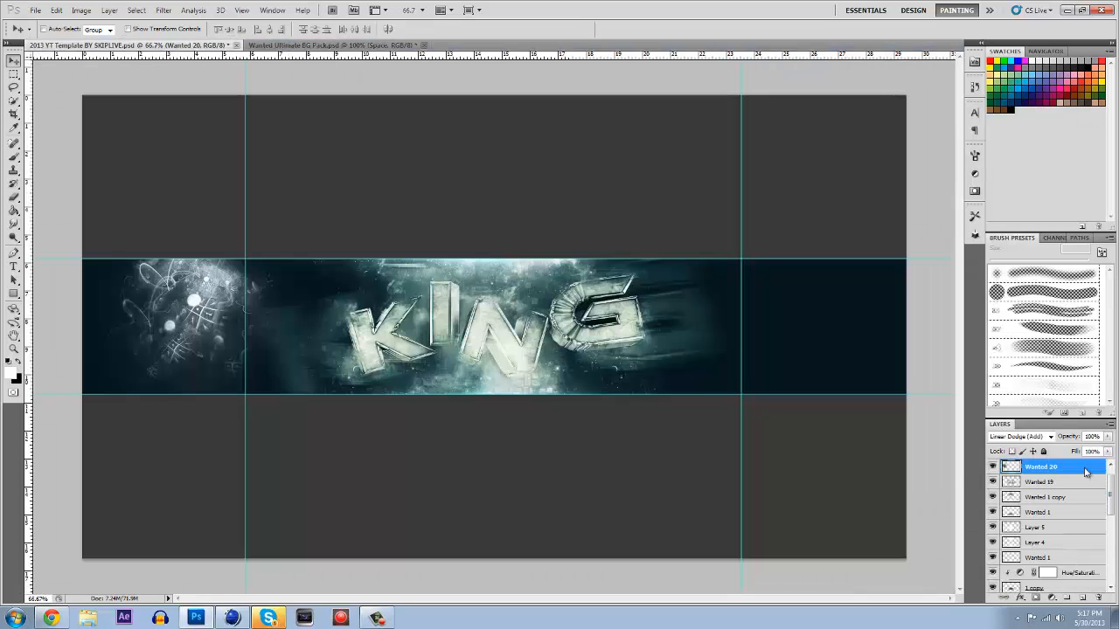
Reorder Wanted 20 directly below the Darth CC BG group and move the texture to the banner's upper edge above the G
{"action": "scroll", "coordinate": [1085, 490], "scroll_direction": "down", "scroll_amount": 3}
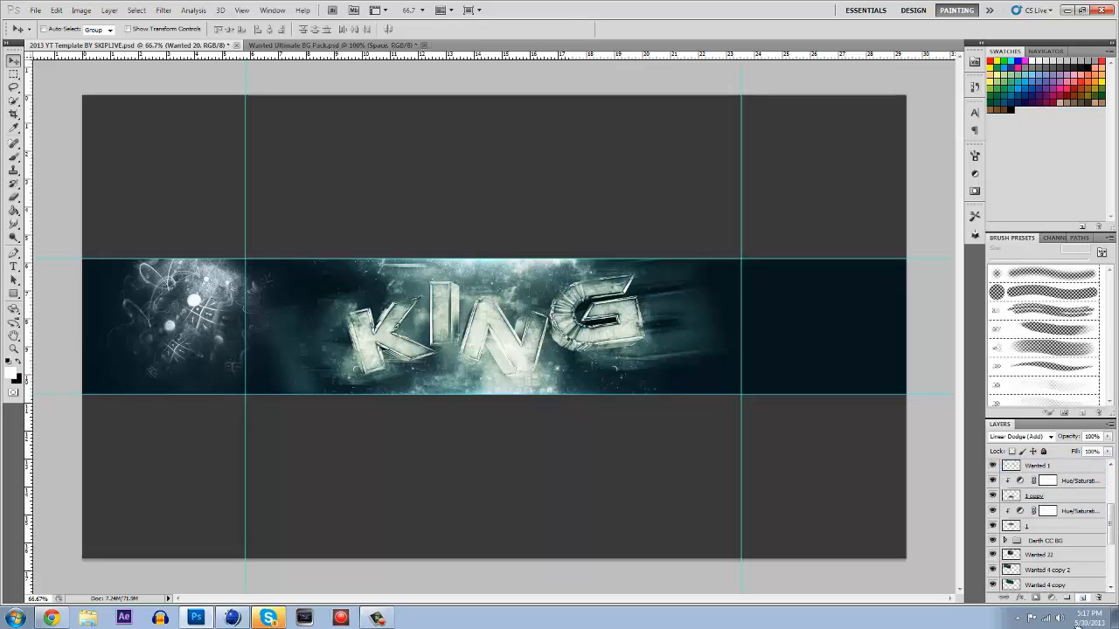
{"action": "left_click_drag", "start_coordinate": [1078, 626], "coordinate": [1084, 533]}
{"action": "left_click_drag", "start_coordinate": [245, 317], "coordinate": [553, 240]}
{"action": "key", "text": "ctrl+z"}
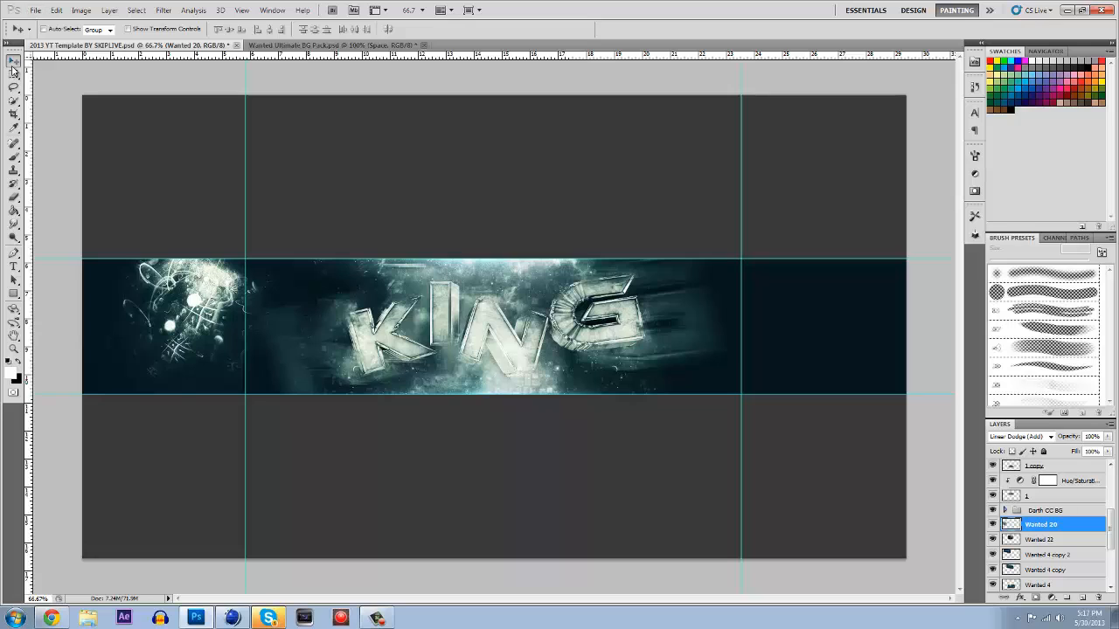
{"action": "left_click_drag", "start_coordinate": [264, 281], "coordinate": [593, 230]}
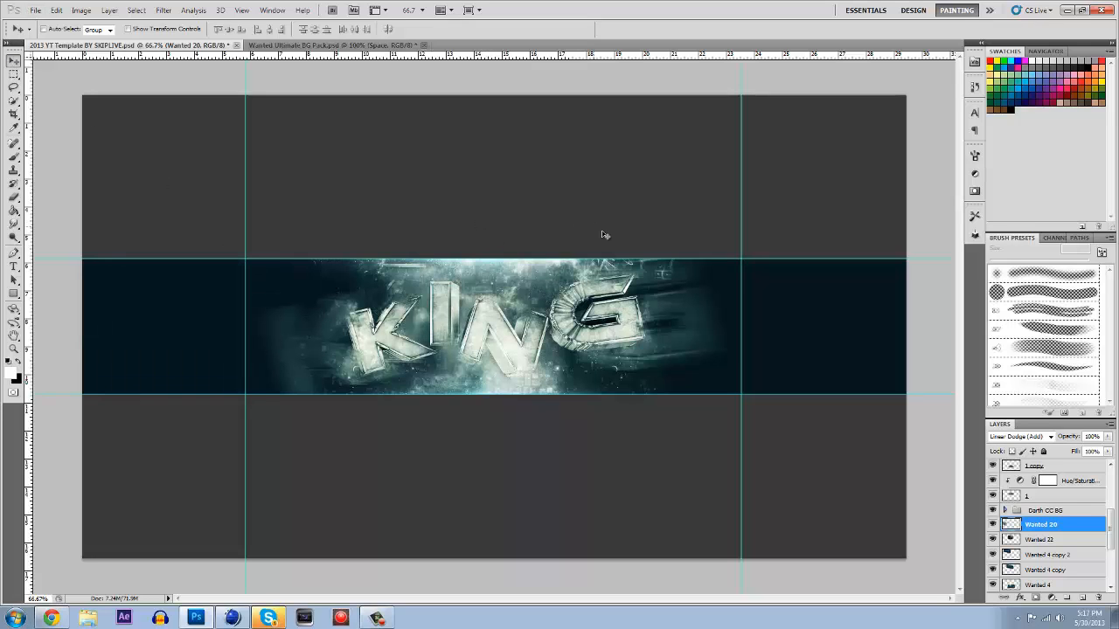
Duplicate the Wanted 20 layer as Wanted 20 copy and move the duplicate to the banner's lower edge below the K
{"action": "right_click", "coordinate": [1061, 523]}
{"action": "left_click", "coordinate": [1055, 293]}
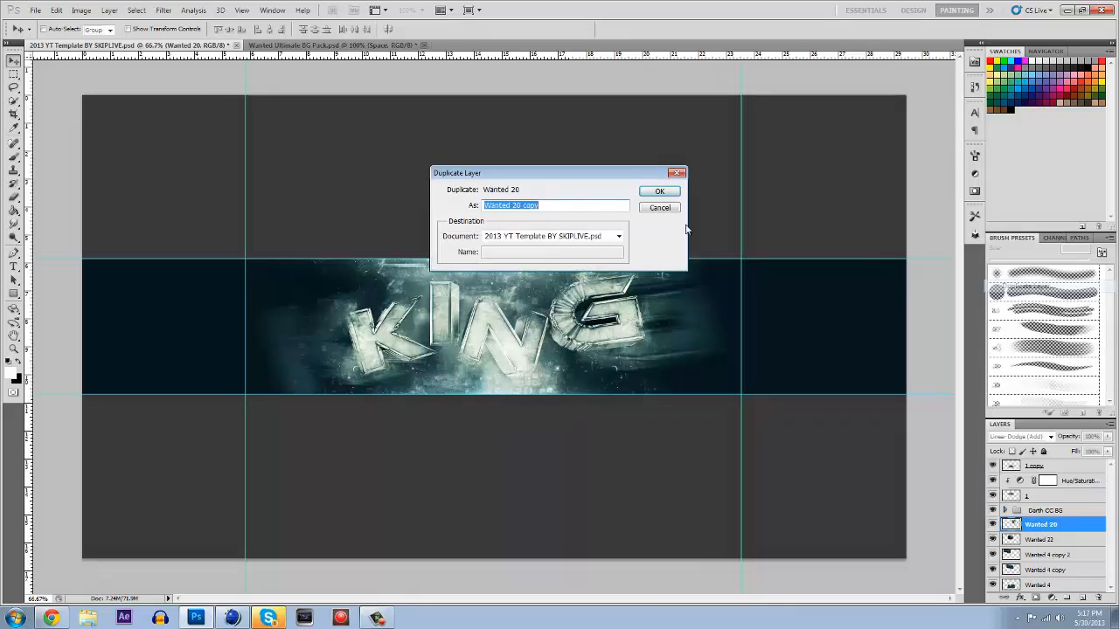
{"action": "left_click", "coordinate": [660, 191]}
{"action": "left_click_drag", "start_coordinate": [720, 305], "coordinate": [468, 466]}
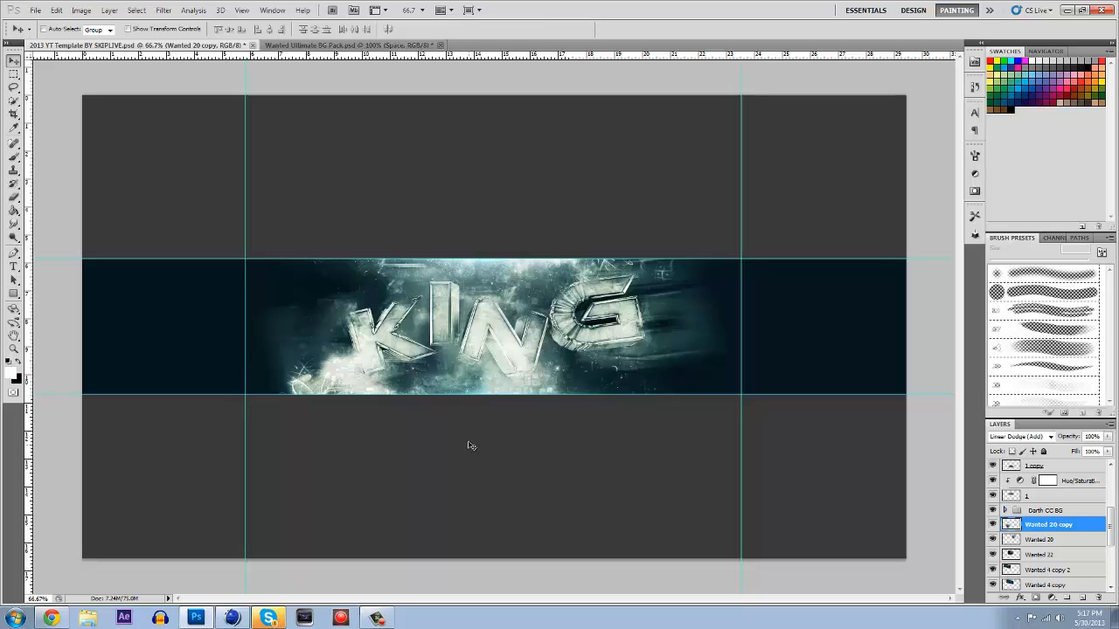
Rotate Wanted 20 copy about -177°, nudge it up against the banner's lower edge under the K and apply the transform
{"action": "key", "text": "ctrl+t"}
{"action": "left_click_drag", "start_coordinate": [628, 334], "coordinate": [245, 486]}
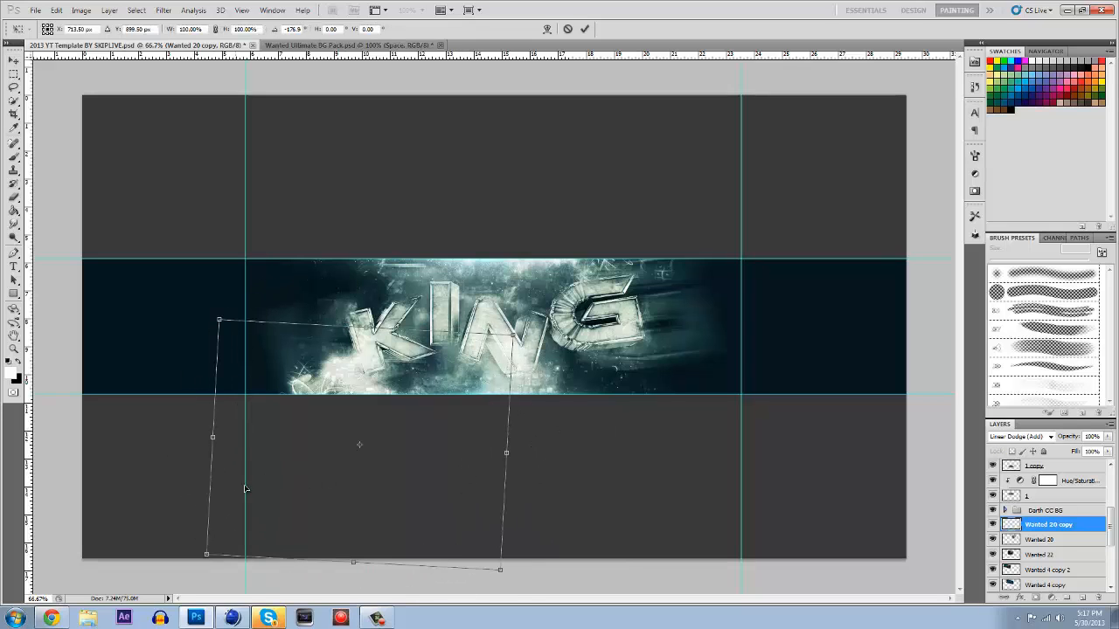
{"action": "left_click_drag", "start_coordinate": [404, 415], "coordinate": [378, 380]}
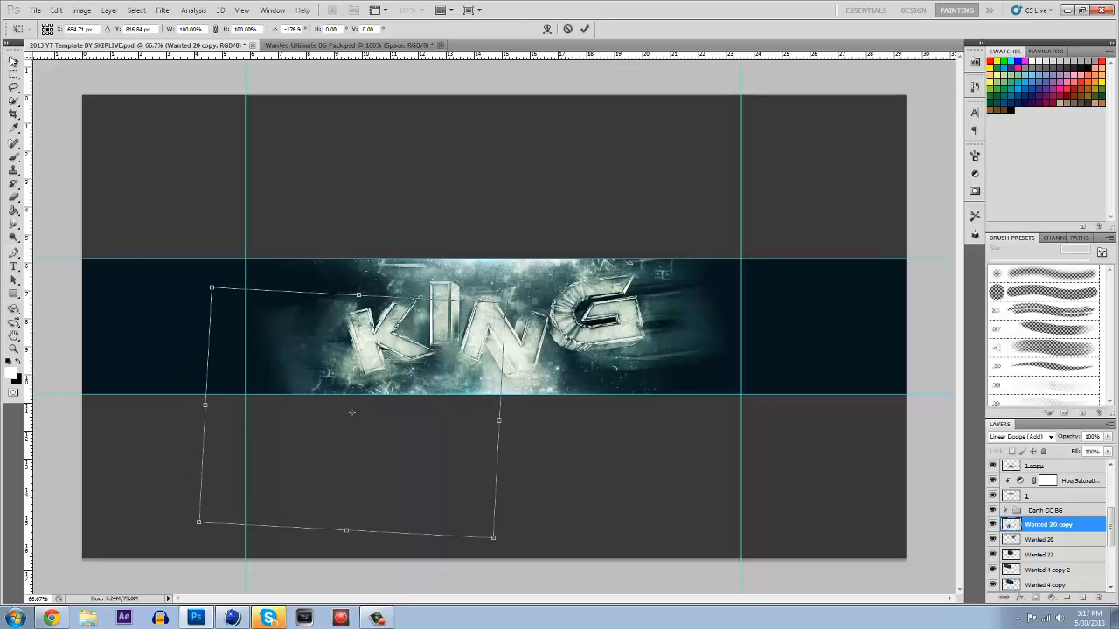
{"action": "left_click", "coordinate": [13, 60]}
{"action": "left_click", "coordinate": [529, 226]}
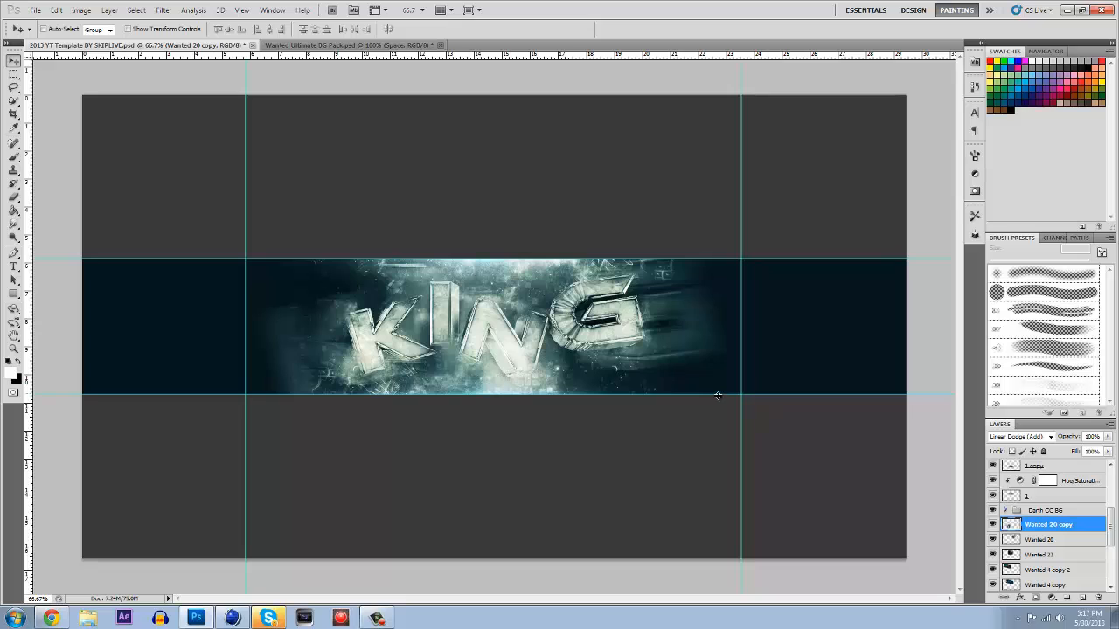
{"action": "scroll", "coordinate": [1040, 512], "scroll_direction": "up", "scroll_amount": 5}
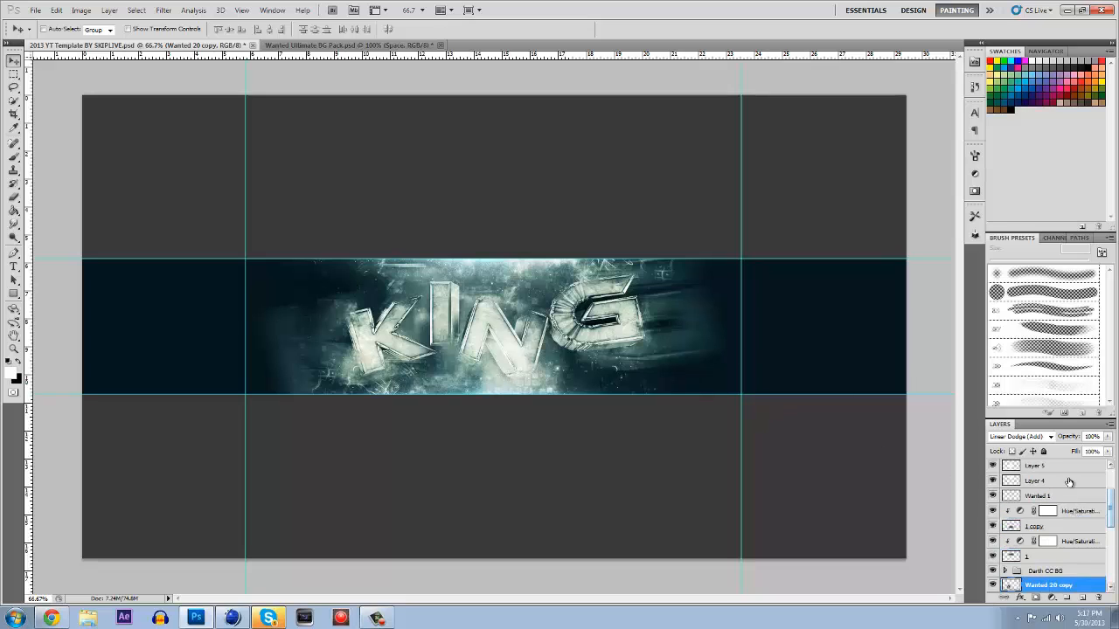
Hide the Space group in the Wanted pack, browse its textures and return to the template with the Wanted 19 layer selected
{"action": "left_click", "coordinate": [1052, 482]}
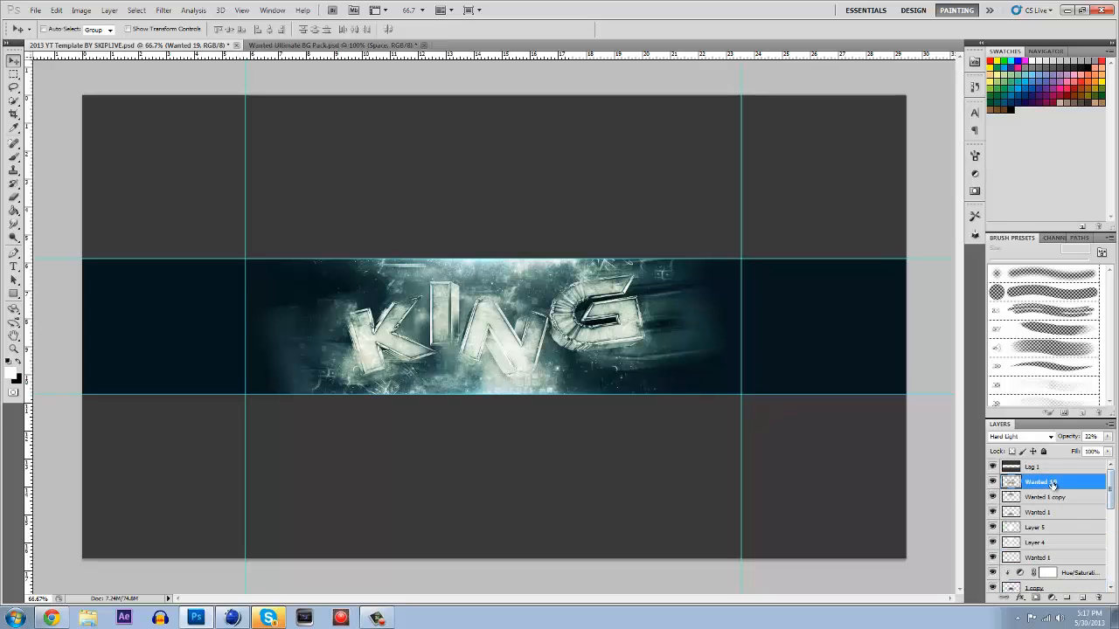
{"action": "left_click", "coordinate": [326, 45]}
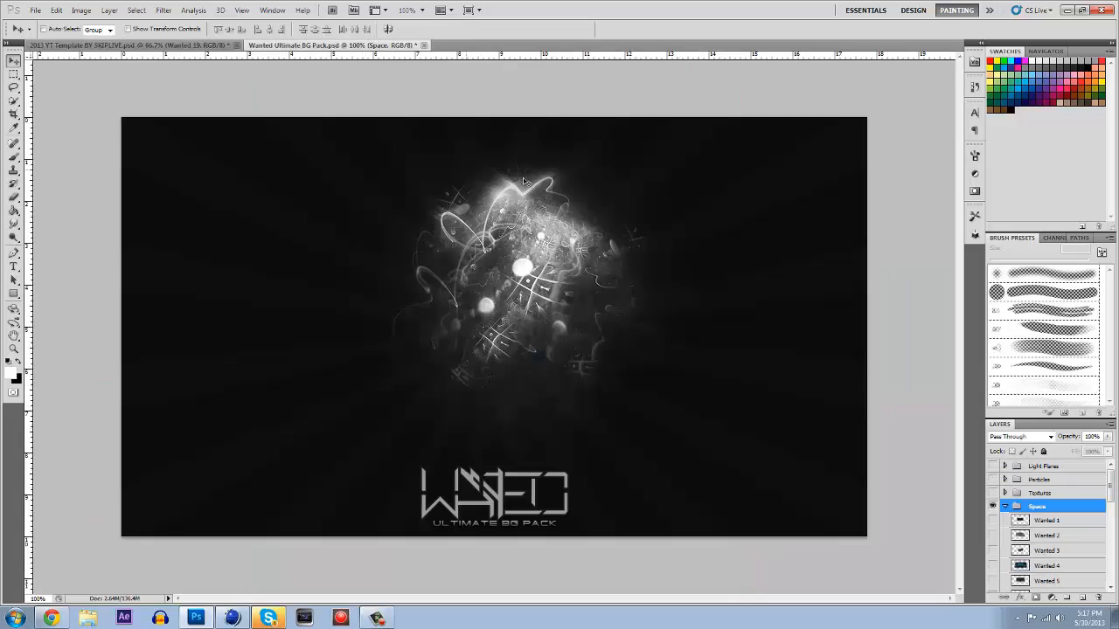
{"action": "left_click", "coordinate": [993, 507]}
{"action": "scroll", "coordinate": [997, 520], "scroll_direction": "down", "scroll_amount": 5}
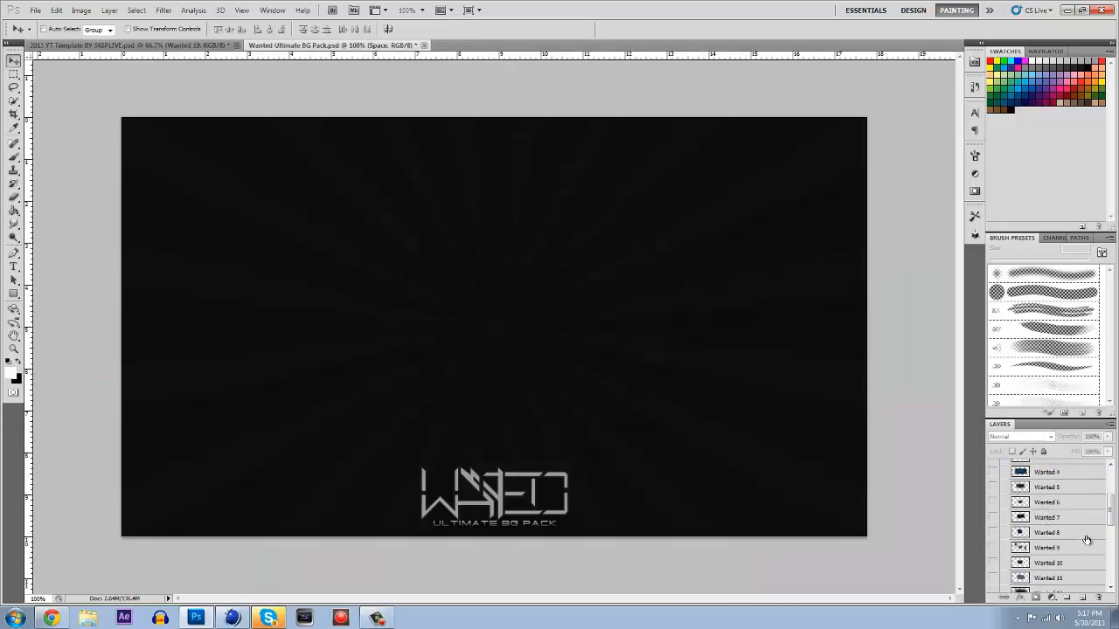
{"action": "left_click", "coordinate": [173, 47]}
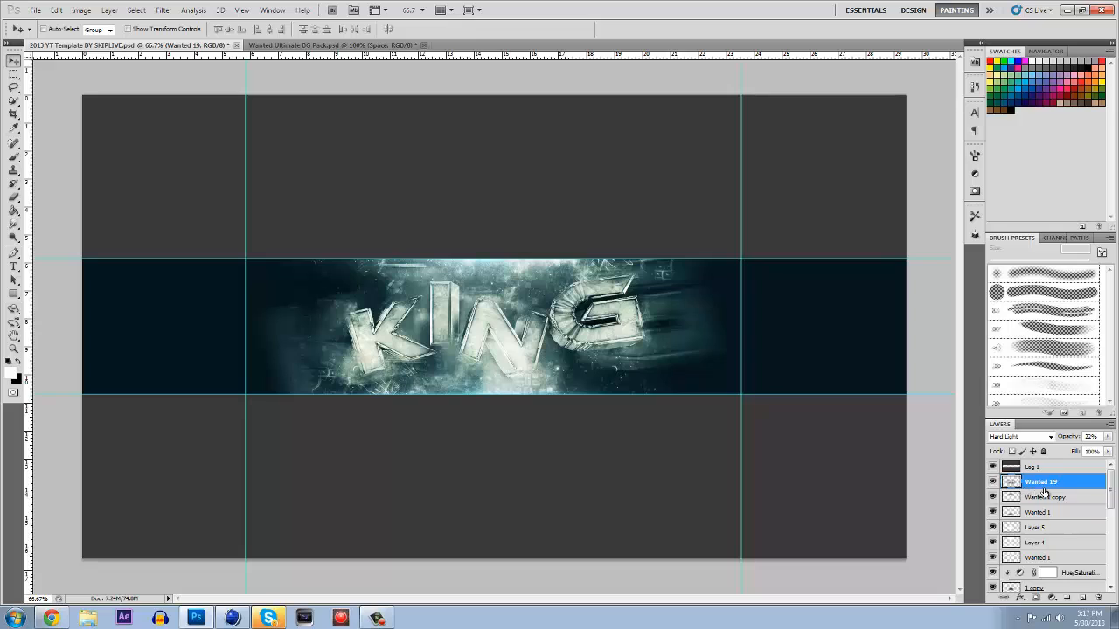
Add a reversed black-and-white Gradient Map adjustment above the Wanted 19 layer
{"action": "left_click", "coordinate": [1052, 598]}
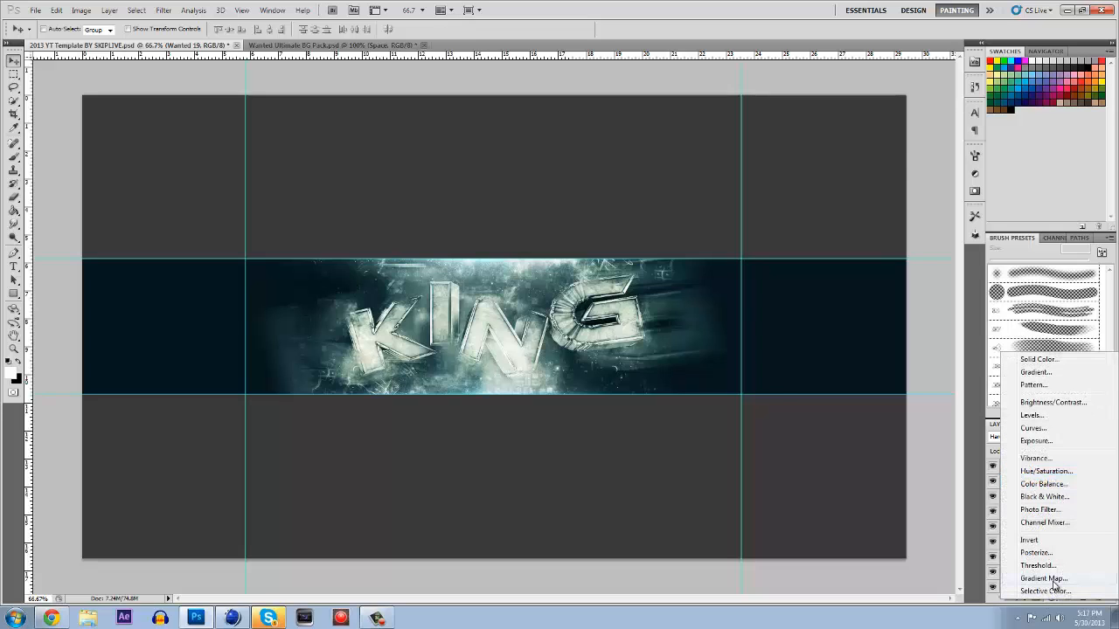
{"action": "left_click", "coordinate": [1043, 579]}
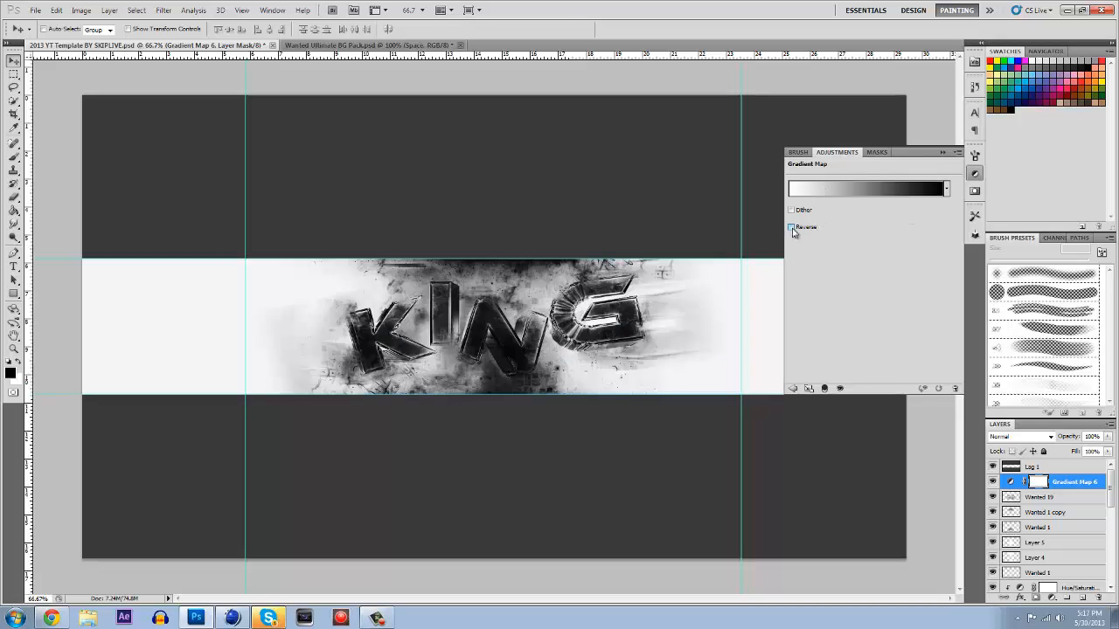
{"action": "left_click", "coordinate": [791, 228]}
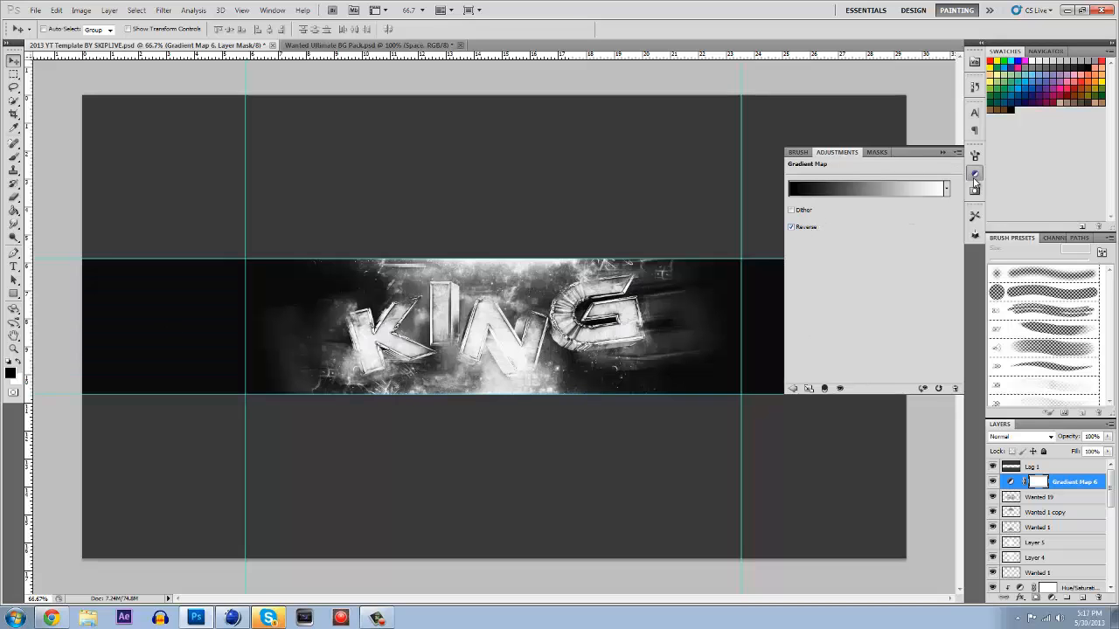
{"action": "left_click", "coordinate": [975, 177]}
Blend the black-and-white gradient map with Soft Light at 49% opacity and compare the banner with it off and on
{"action": "left_click", "coordinate": [1049, 436]}
{"action": "left_click", "coordinate": [1026, 289]}
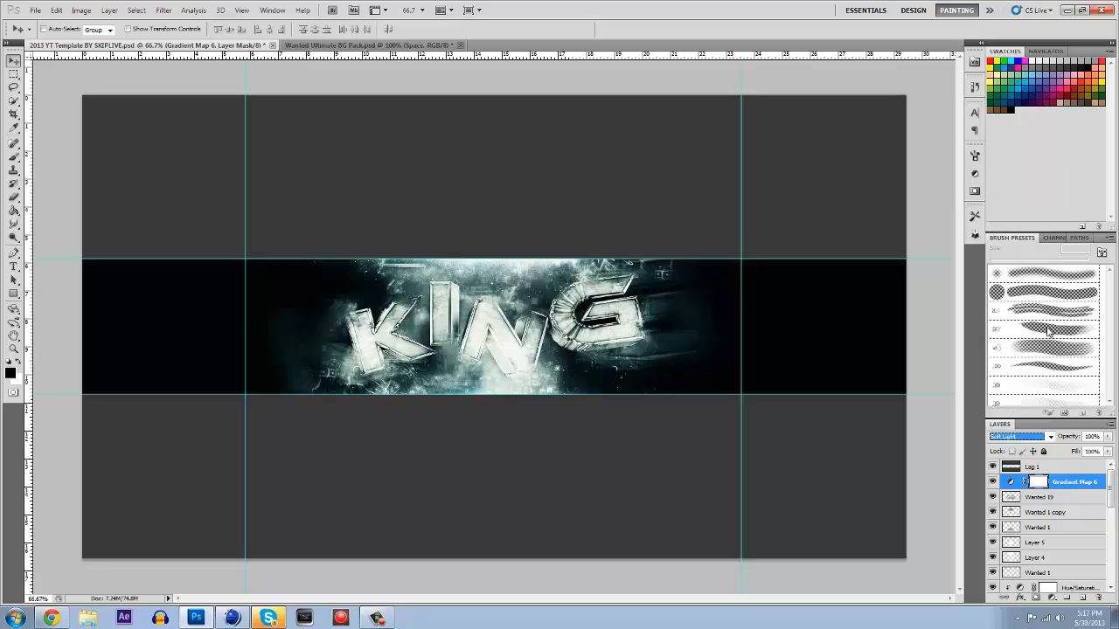
{"action": "left_click", "coordinate": [1108, 437]}
{"action": "left_click_drag", "start_coordinate": [1107, 451], "coordinate": [1086, 454]}
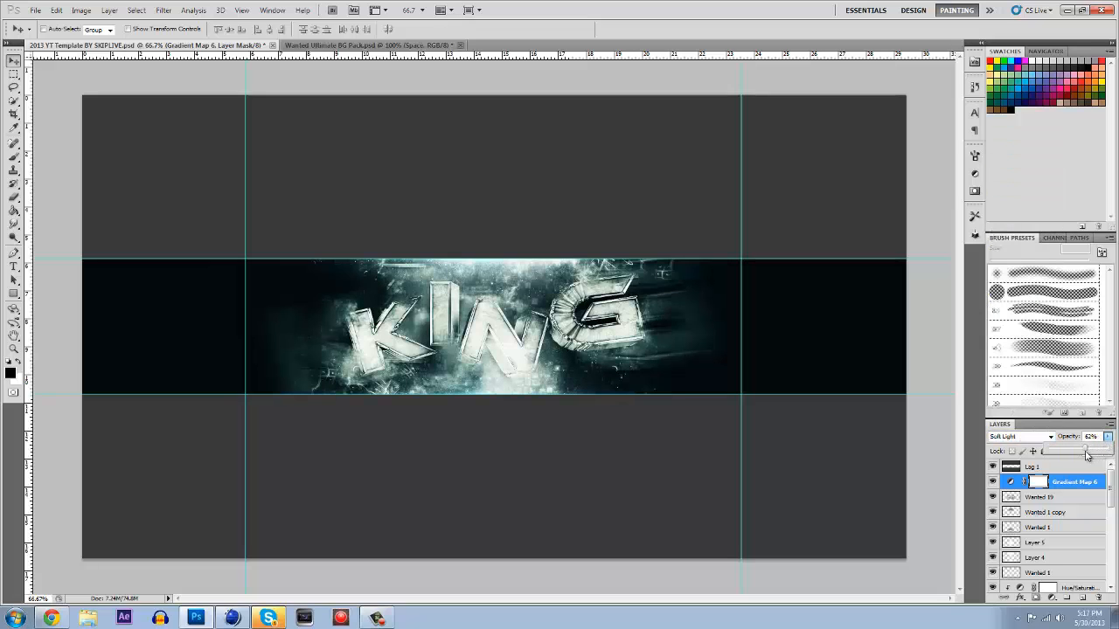
{"action": "left_click", "coordinate": [992, 482]}
{"action": "left_click", "coordinate": [992, 483]}
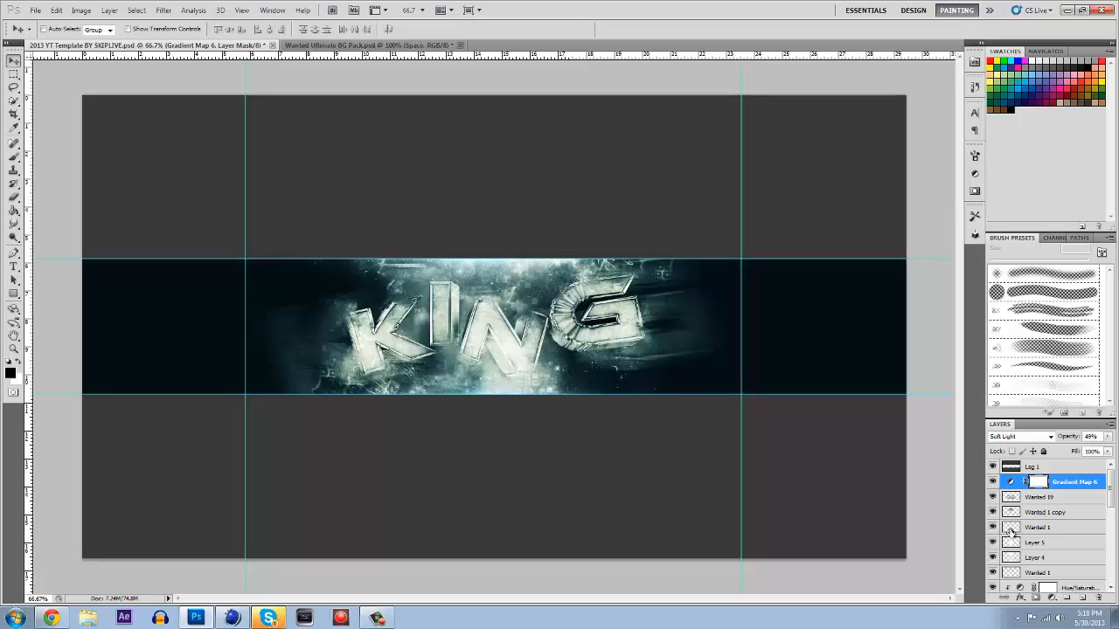
Add a second Gradient Map adjustment above the first one using the Violet, Orange preset
{"action": "left_click", "coordinate": [1056, 601]}
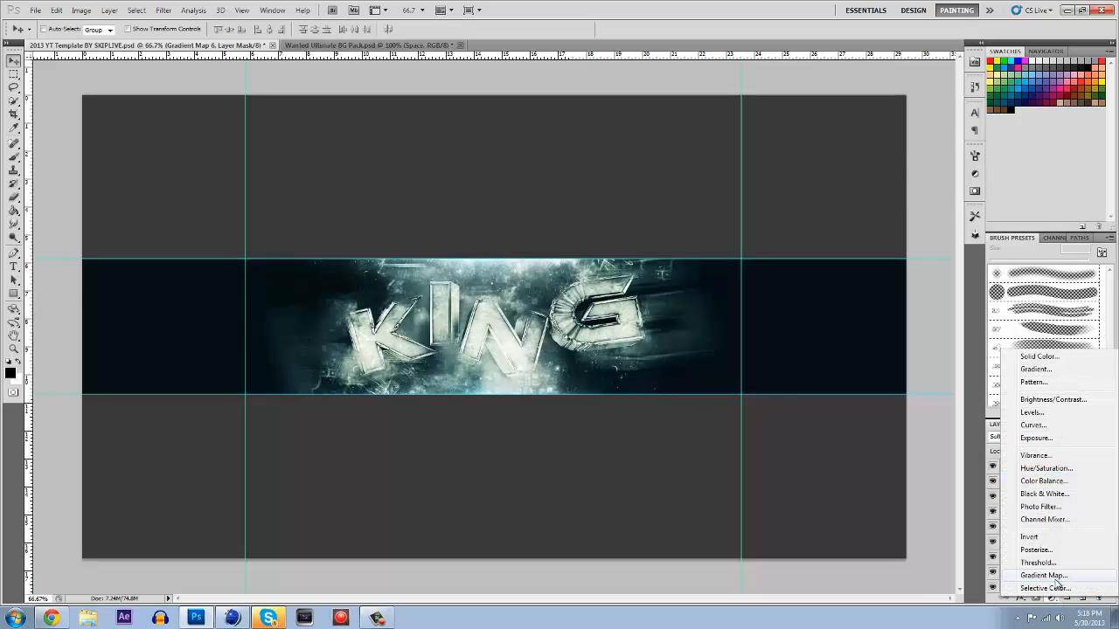
{"action": "left_click", "coordinate": [1036, 576]}
{"action": "left_click", "coordinate": [920, 192]}
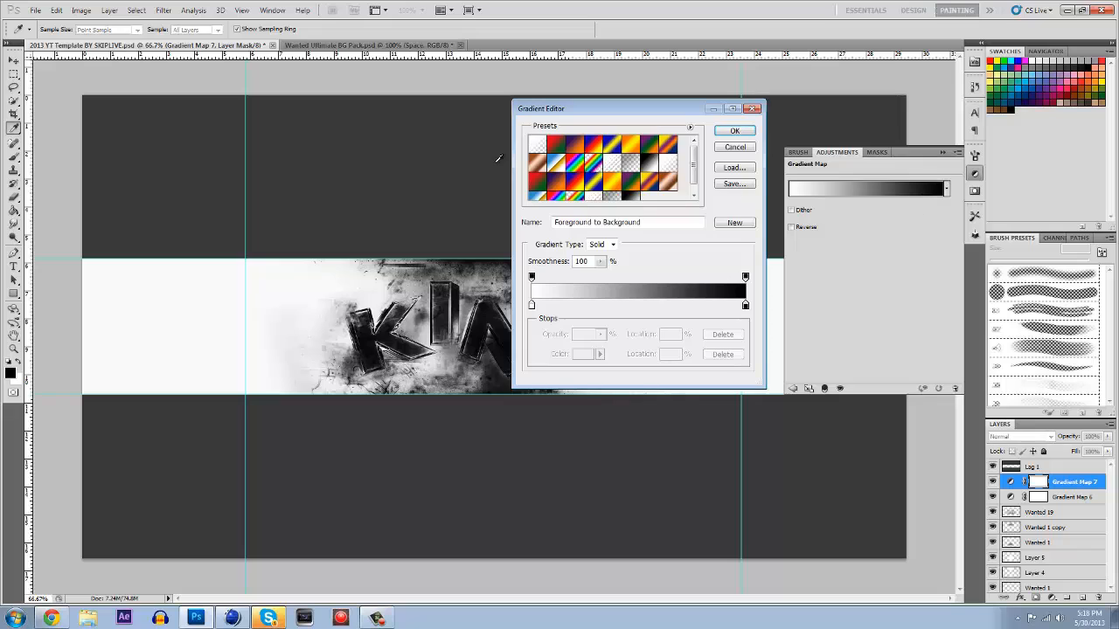
{"action": "left_click", "coordinate": [584, 146]}
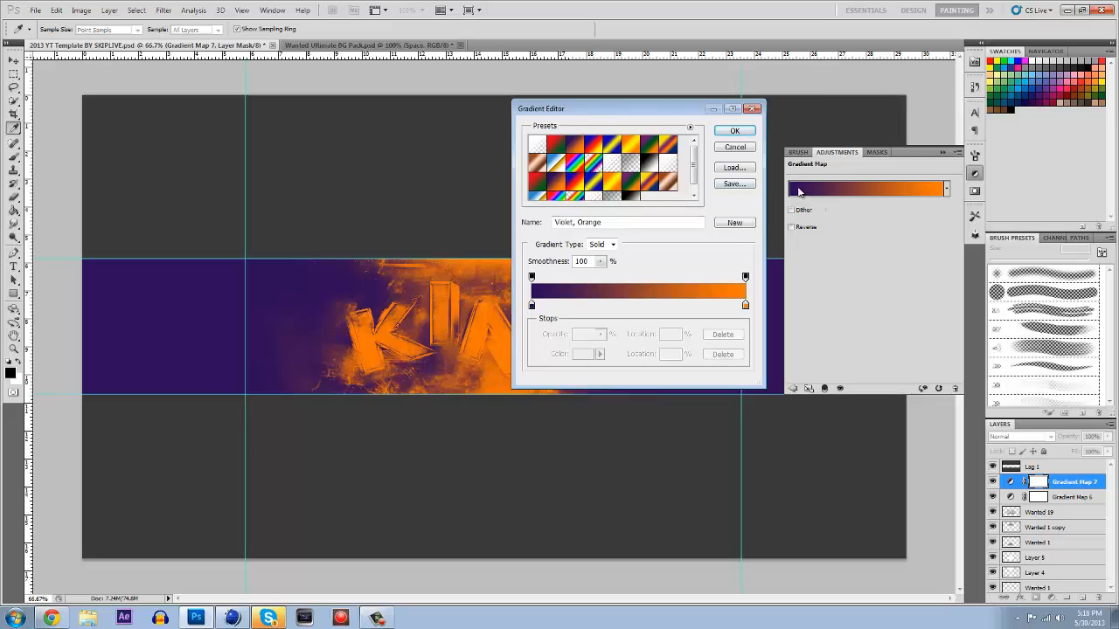
{"action": "left_click", "coordinate": [734, 130]}
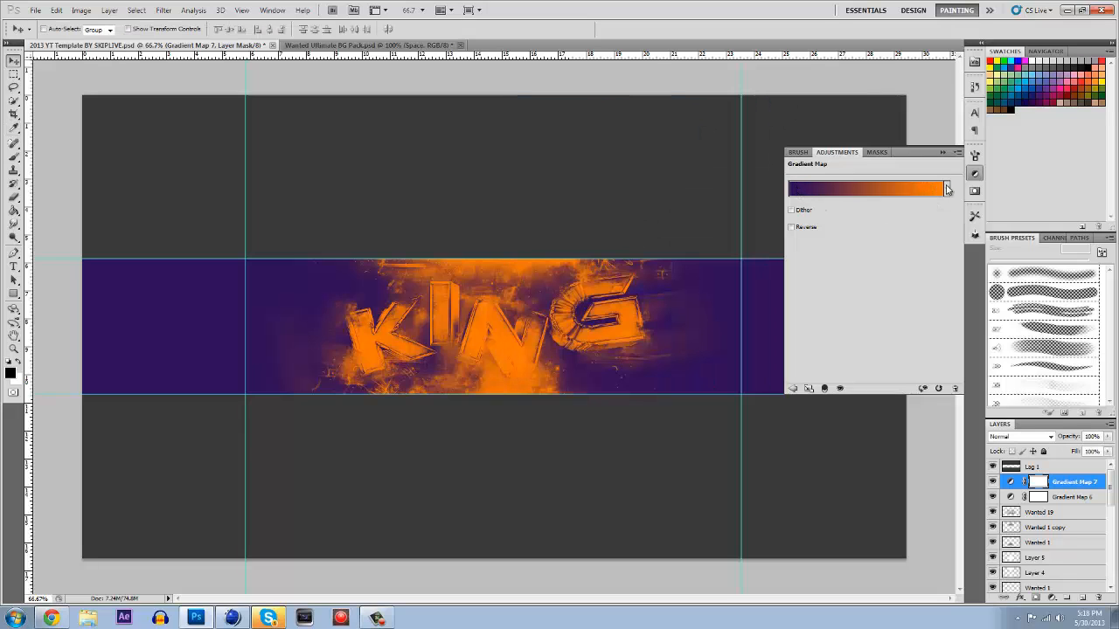
{"action": "left_click", "coordinate": [974, 176]}
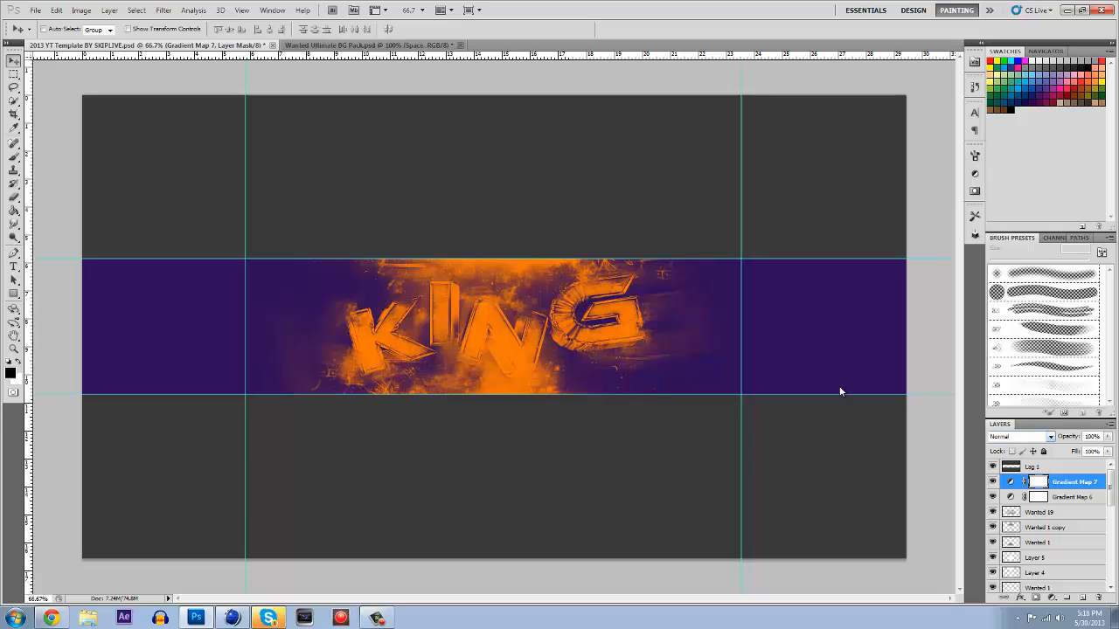
Blend the violet-orange gradient map with Soft Light at 48% opacity and compare the banner with both gradient maps off and on
{"action": "left_click", "coordinate": [1050, 437]}
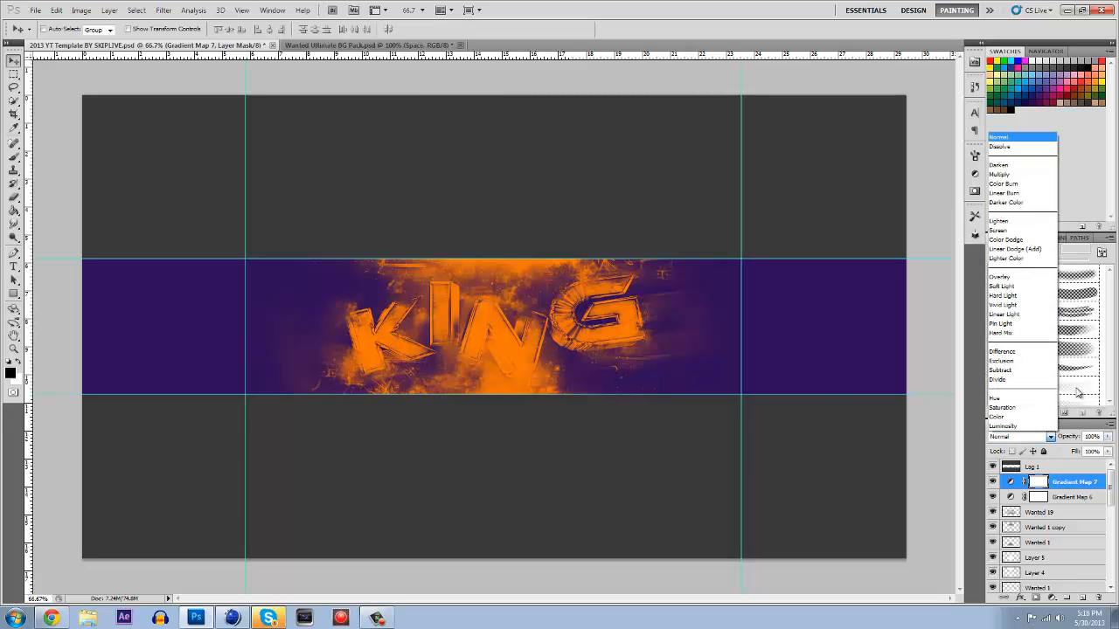
{"action": "left_click", "coordinate": [1039, 286]}
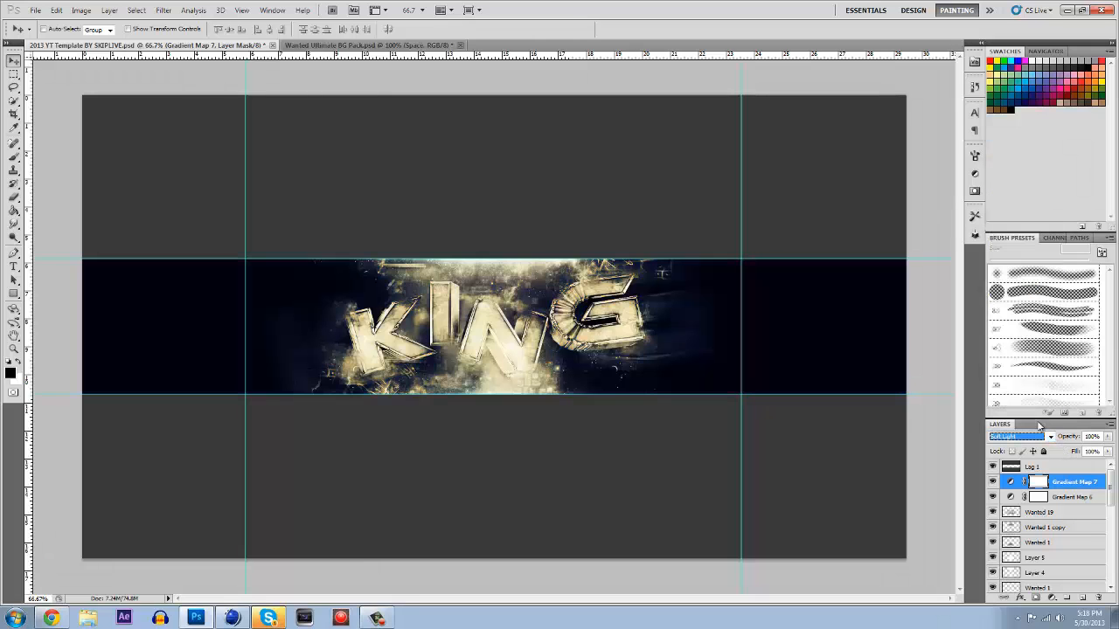
{"action": "left_click", "coordinate": [1108, 438]}
{"action": "left_click_drag", "start_coordinate": [1107, 451], "coordinate": [1084, 452]}
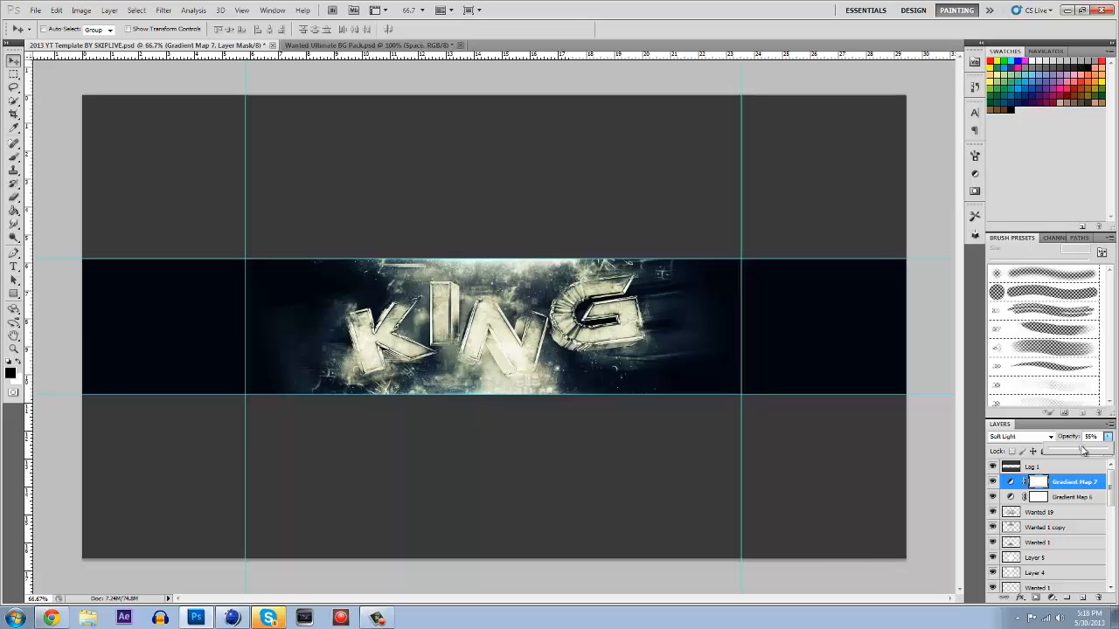
{"action": "left_click", "coordinate": [993, 481]}
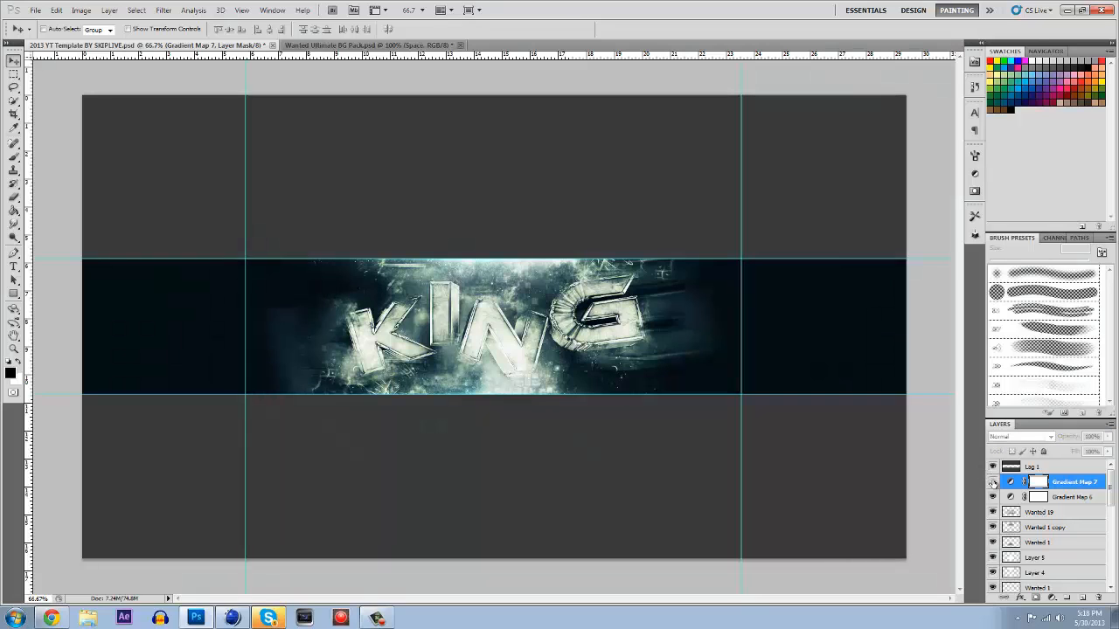
{"action": "left_click", "coordinate": [993, 481]}
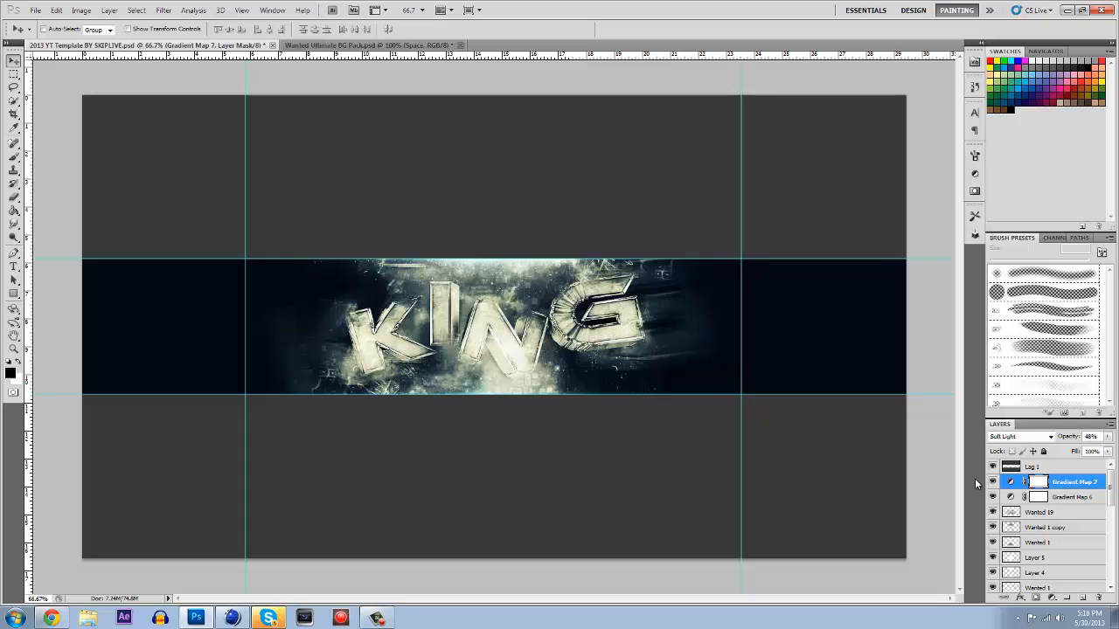
{"action": "left_click", "coordinate": [994, 500]}
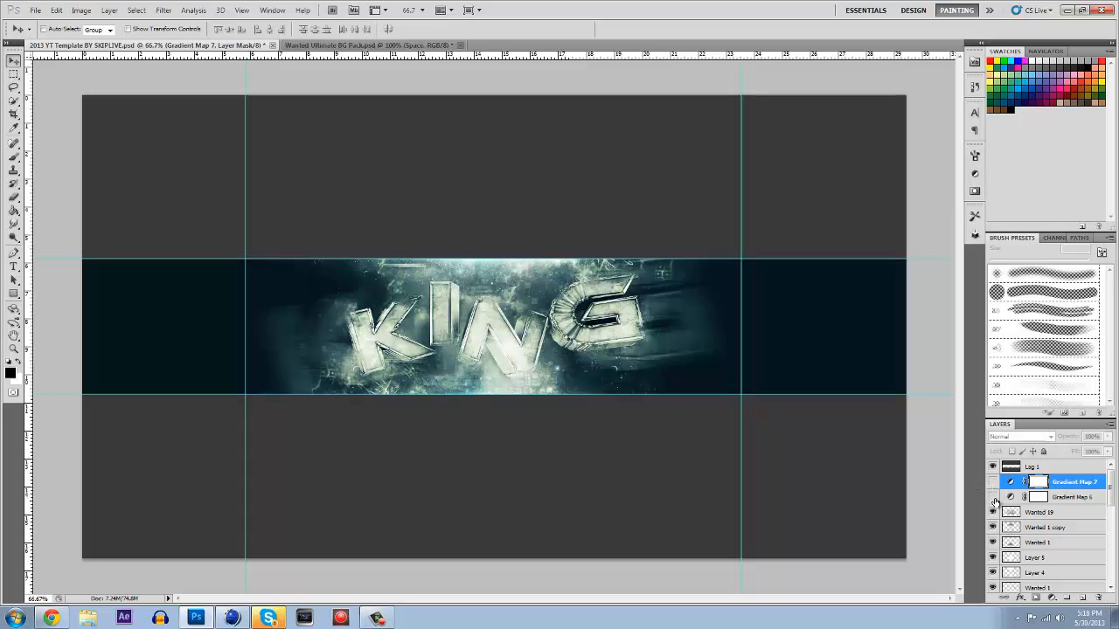
{"action": "left_click", "coordinate": [992, 482]}
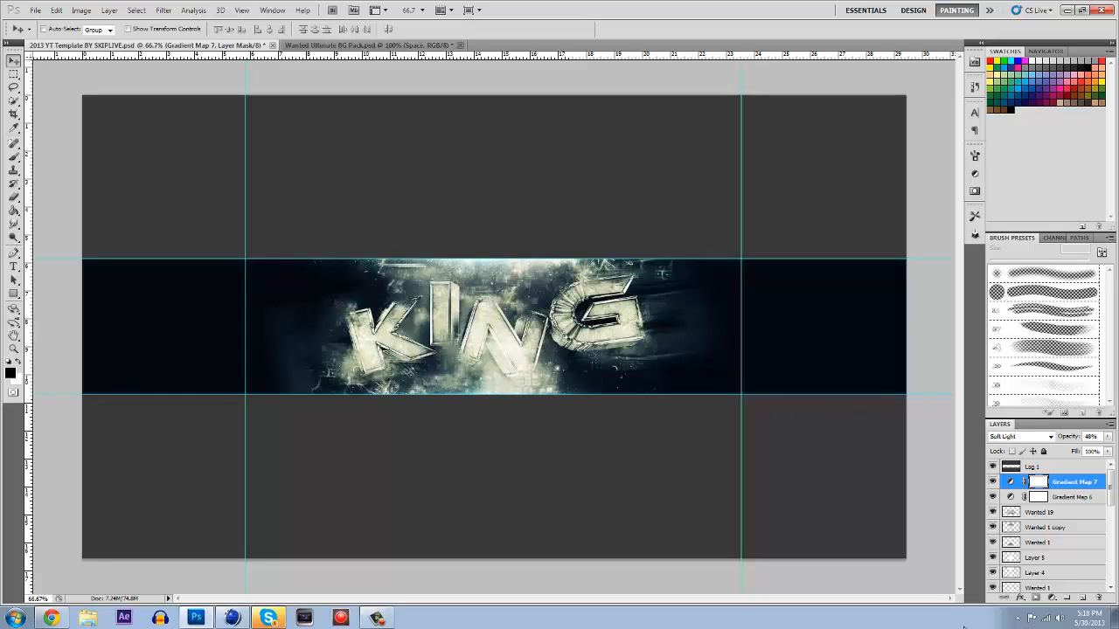
Add a new layer above Lag 1 and use Apply Image to place the merged RGB image on it with Multiply blending at 100% opacity
{"action": "left_click", "coordinate": [1076, 469]}
{"action": "left_click", "coordinate": [1081, 598]}
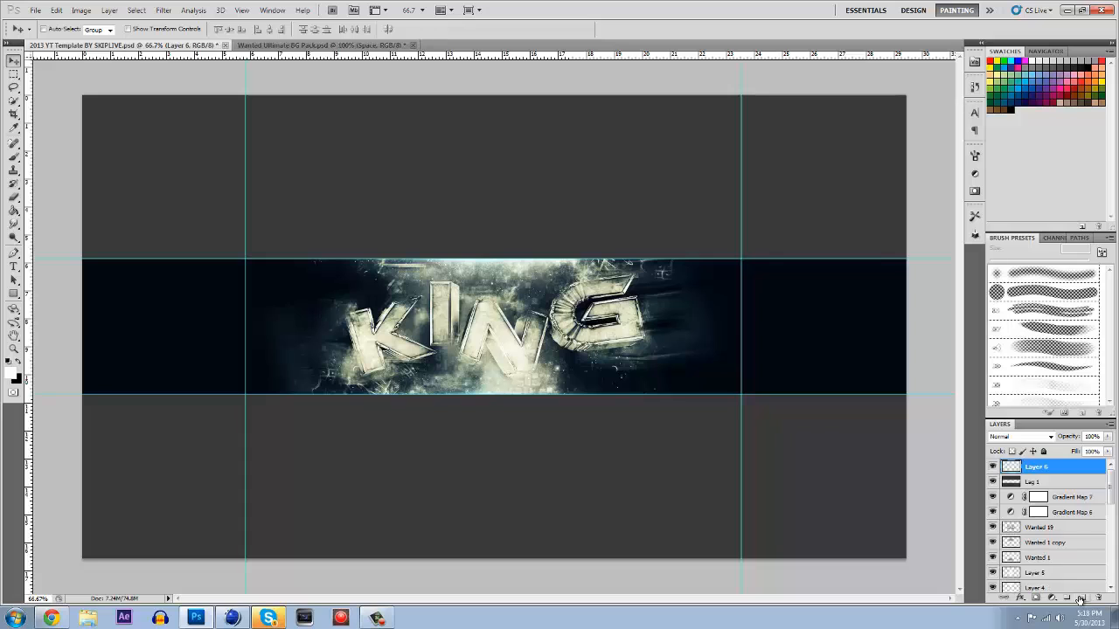
{"action": "left_click", "coordinate": [81, 10]}
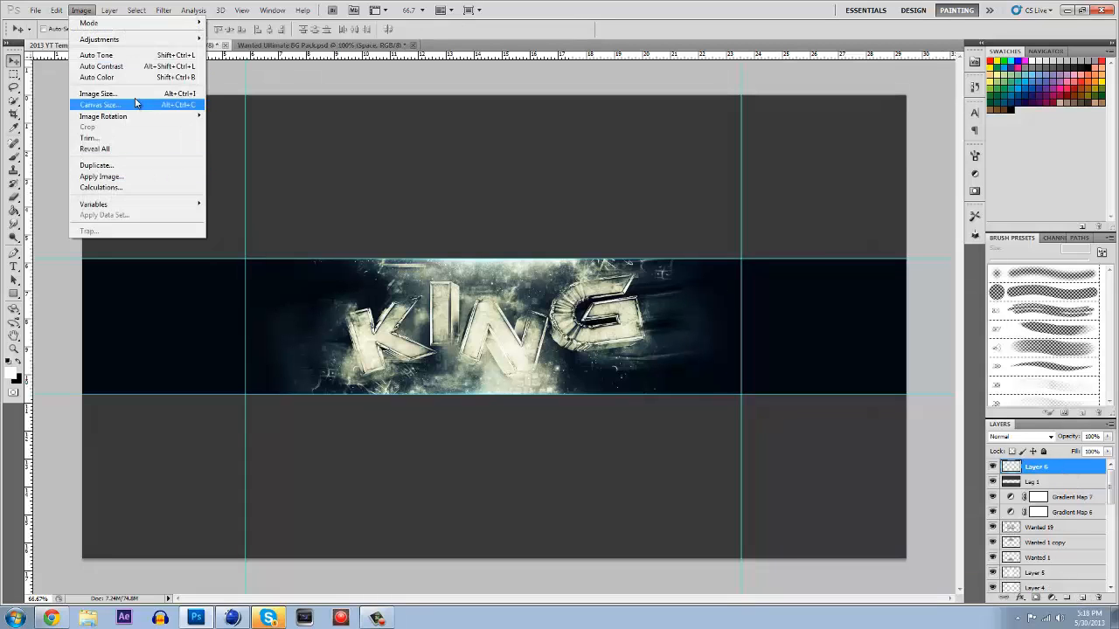
{"action": "left_click", "coordinate": [119, 177]}
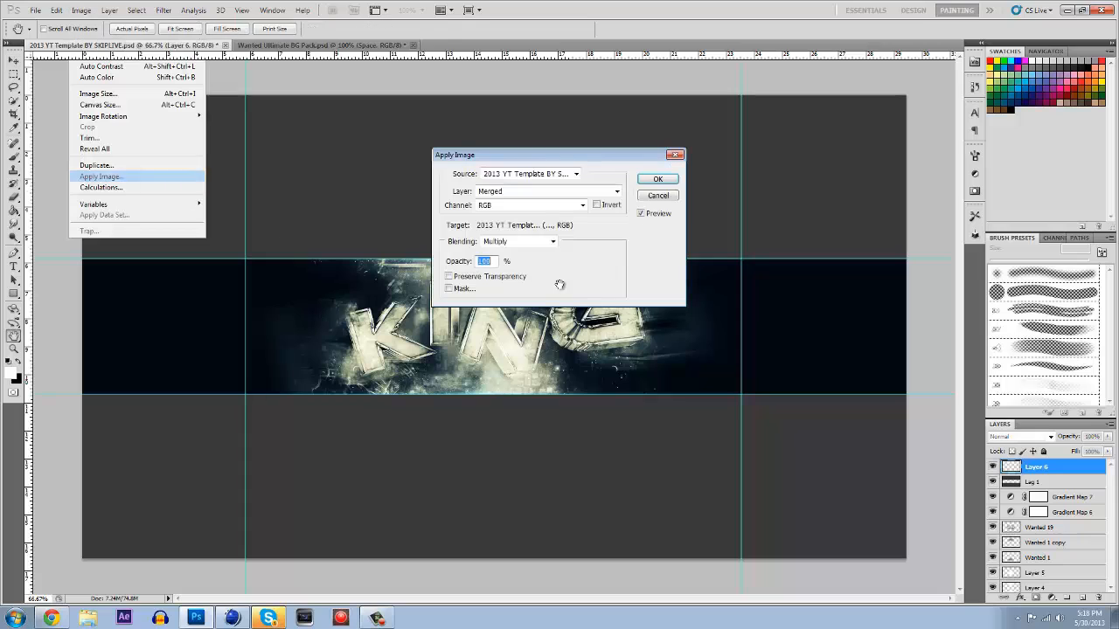
{"action": "left_click", "coordinate": [658, 180]}
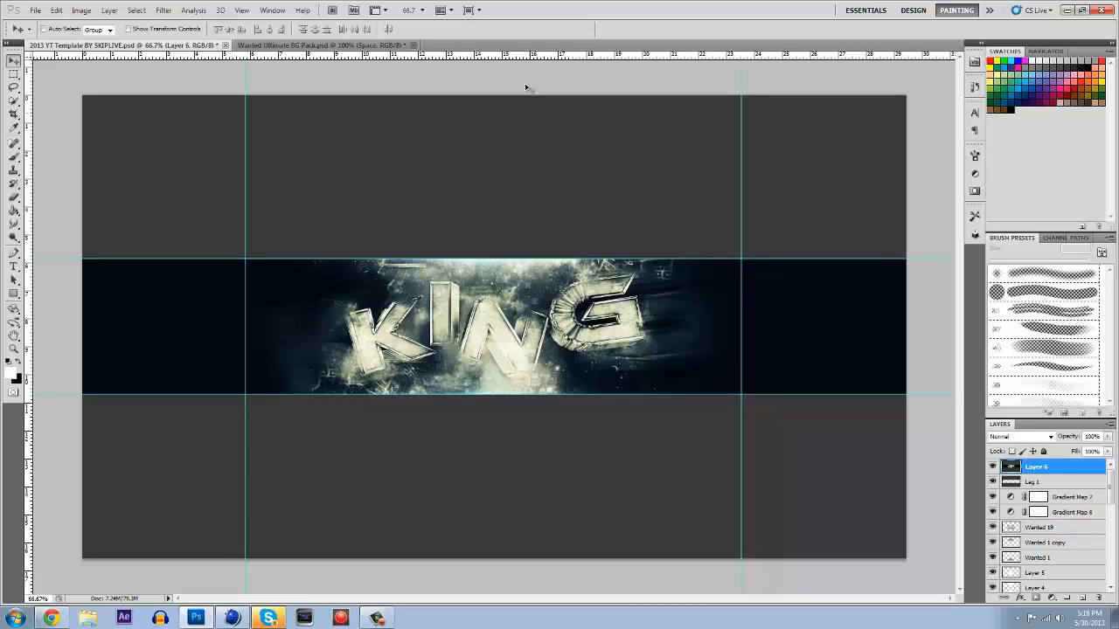
Apply the Sharpen filter to the merged image on Layer 6
{"action": "left_click", "coordinate": [163, 10]}
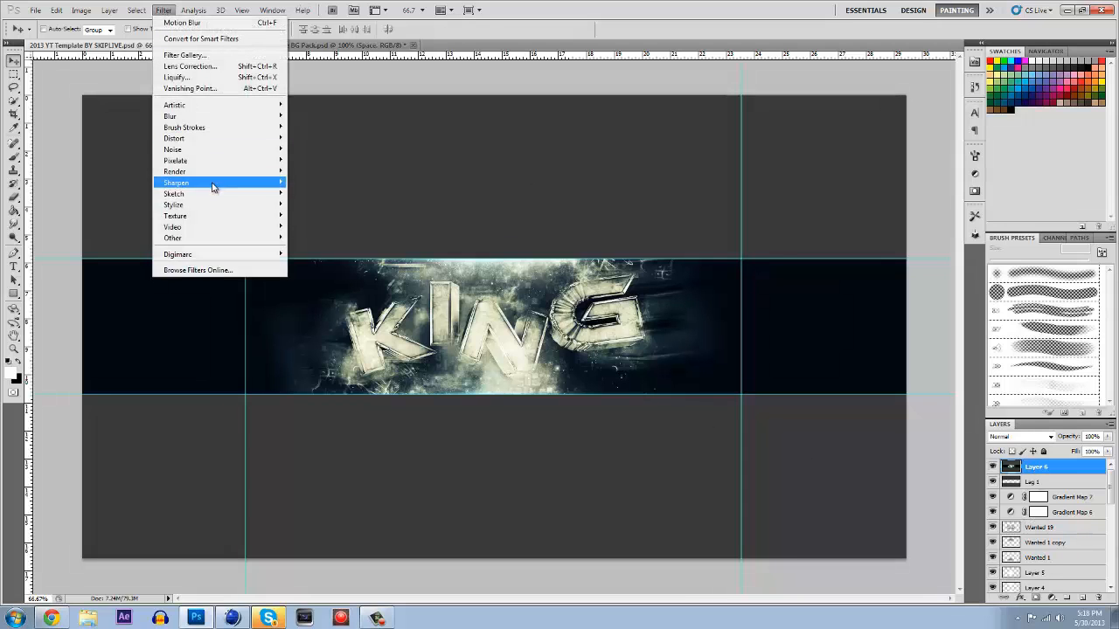
{"action": "mouse_move", "coordinate": [213, 184]}
{"action": "left_click", "coordinate": [327, 183]}
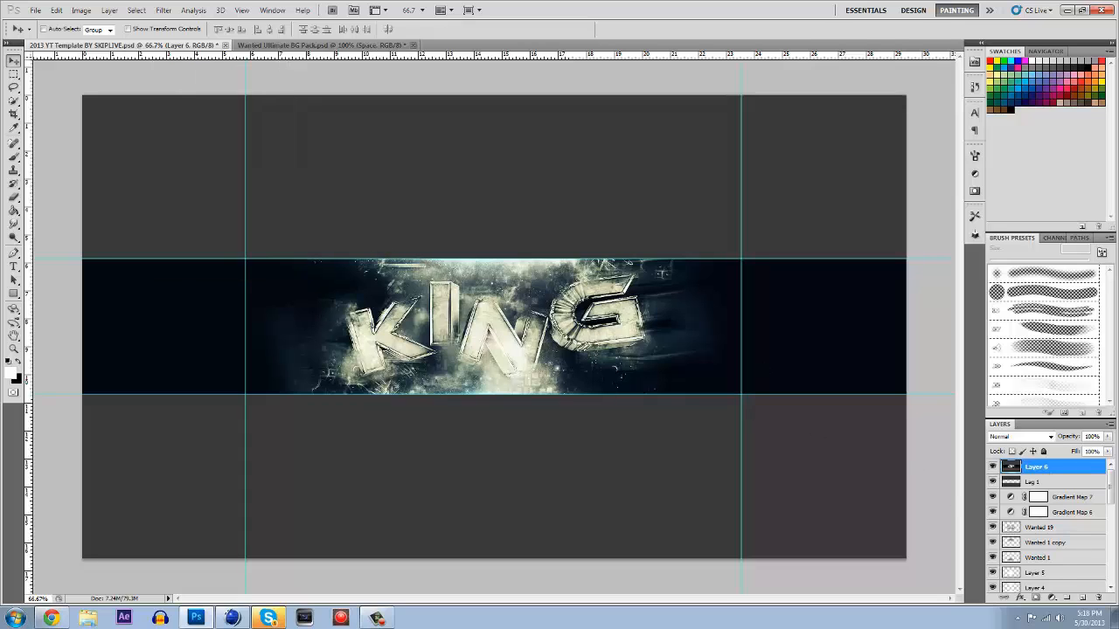
Set up the Blur tool with a 197 px brush on Layer 6 and compare the banner with that layer hidden and shown
{"action": "left_click", "coordinate": [15, 226]}
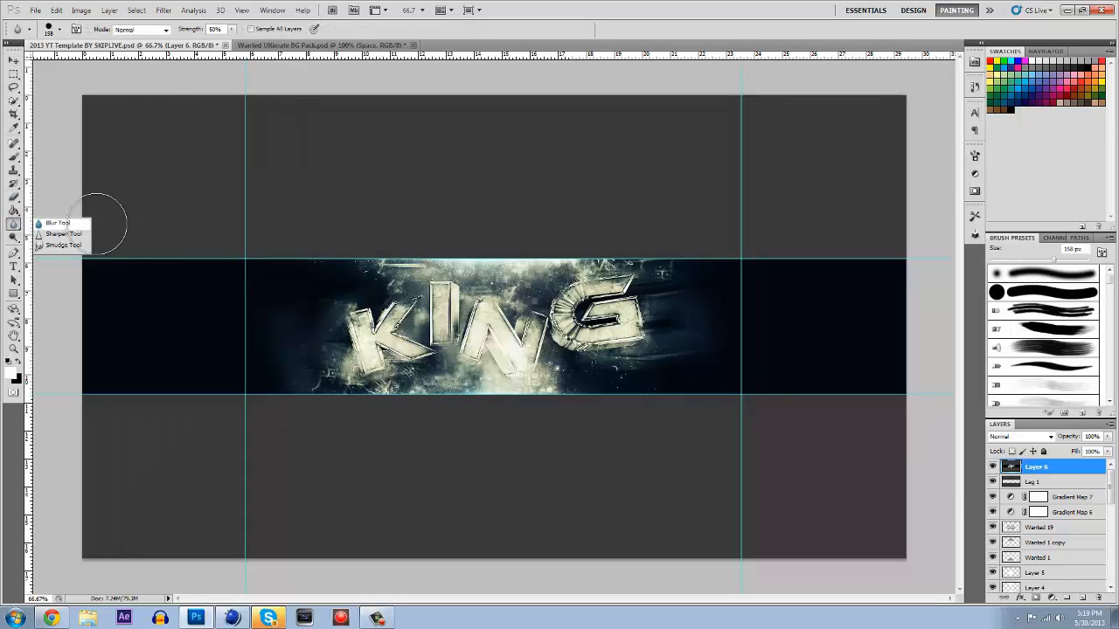
{"action": "left_click", "coordinate": [65, 233]}
{"action": "right_click", "coordinate": [533, 312]}
{"action": "left_click_drag", "start_coordinate": [617, 336], "coordinate": [632, 339]}
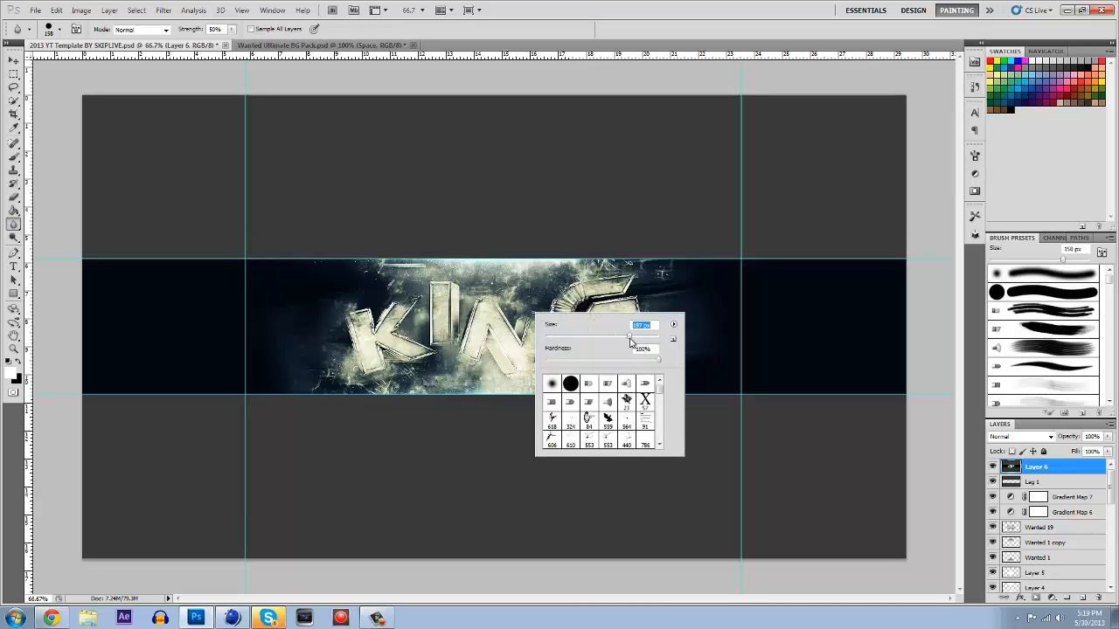
{"action": "left_click", "coordinate": [521, 243]}
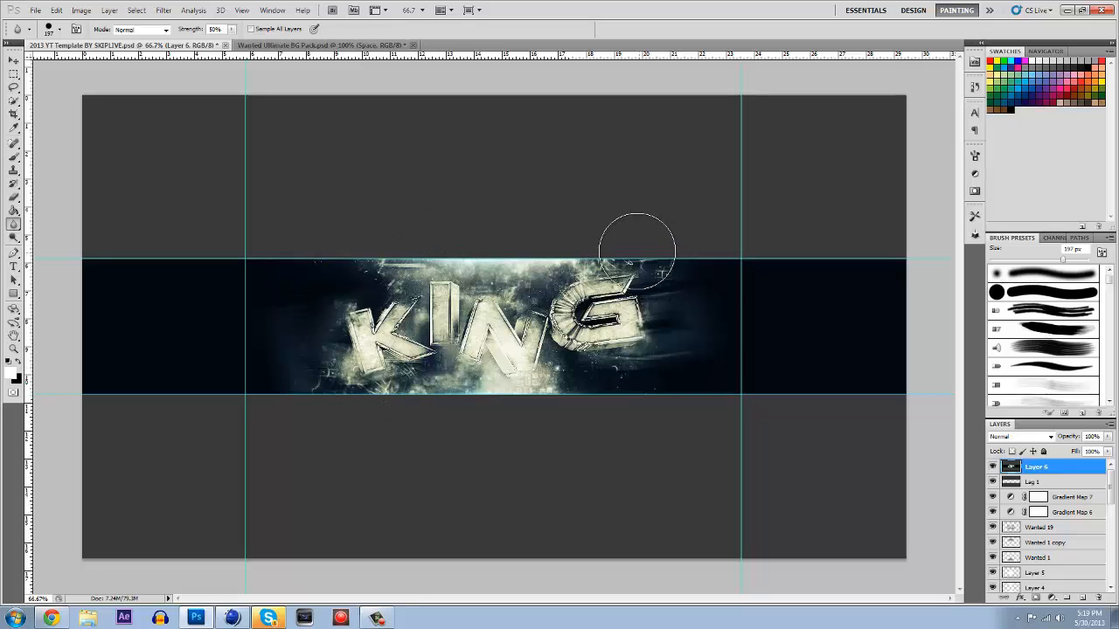
{"action": "left_click", "coordinate": [993, 468]}
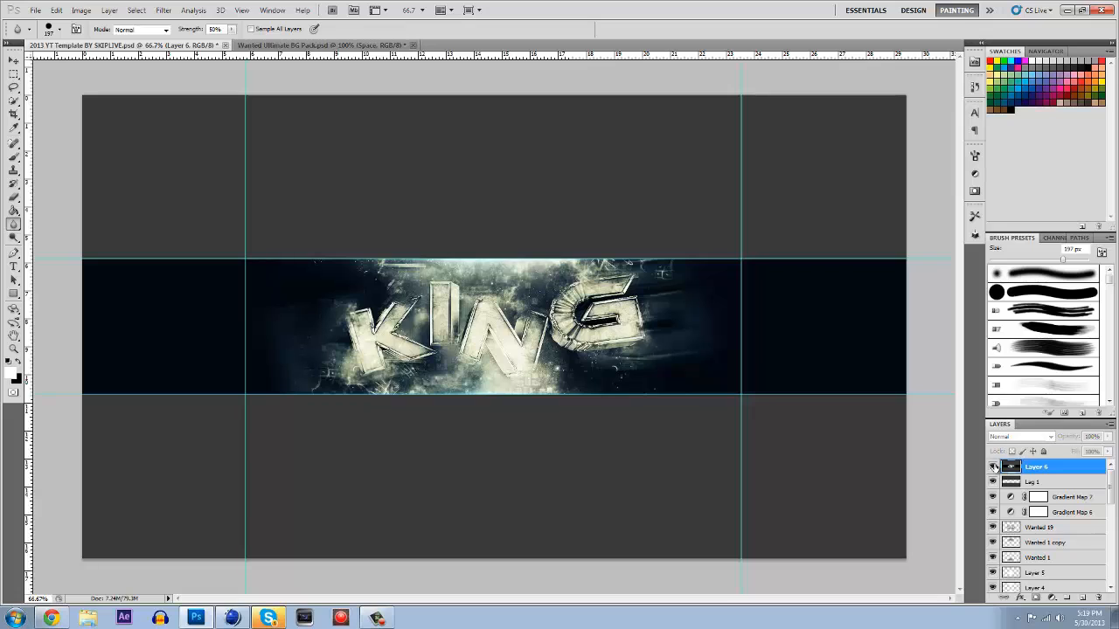
{"action": "left_click", "coordinate": [993, 468]}
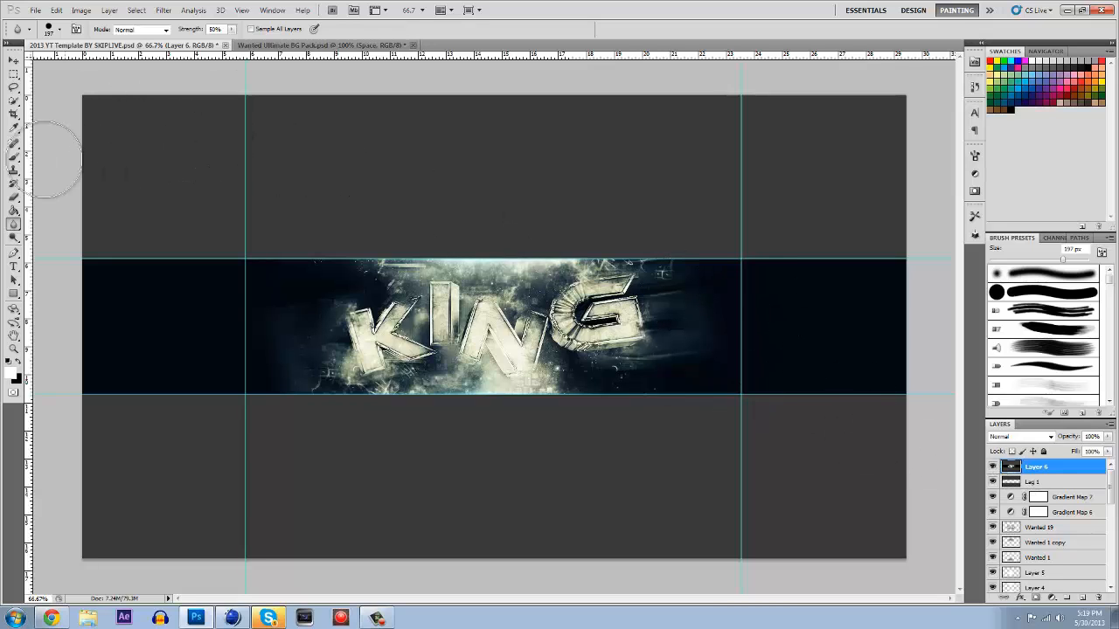
Add a new layer above Layer 6 and fill it completely with black
{"action": "left_click", "coordinate": [1084, 599]}
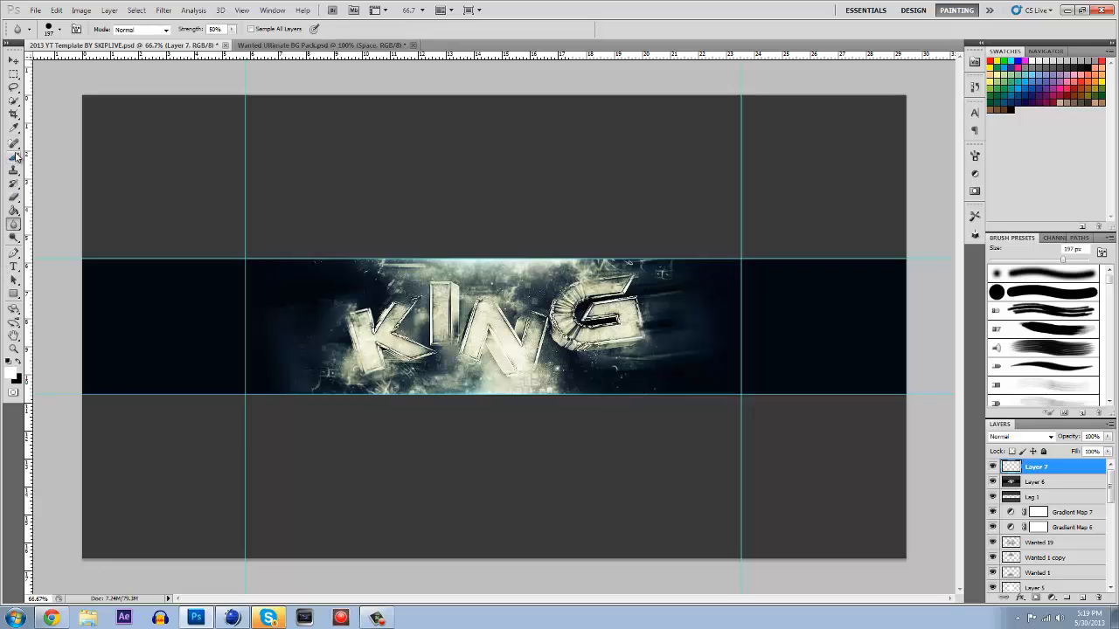
{"action": "left_click", "coordinate": [14, 208]}
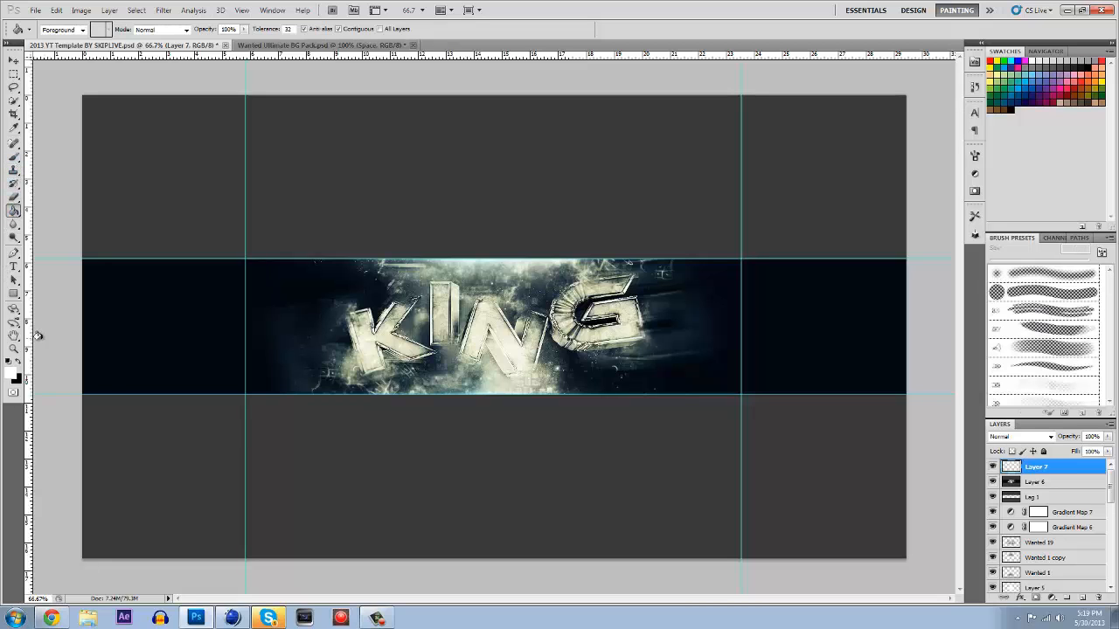
{"action": "left_click", "coordinate": [19, 365]}
{"action": "left_click", "coordinate": [602, 423]}
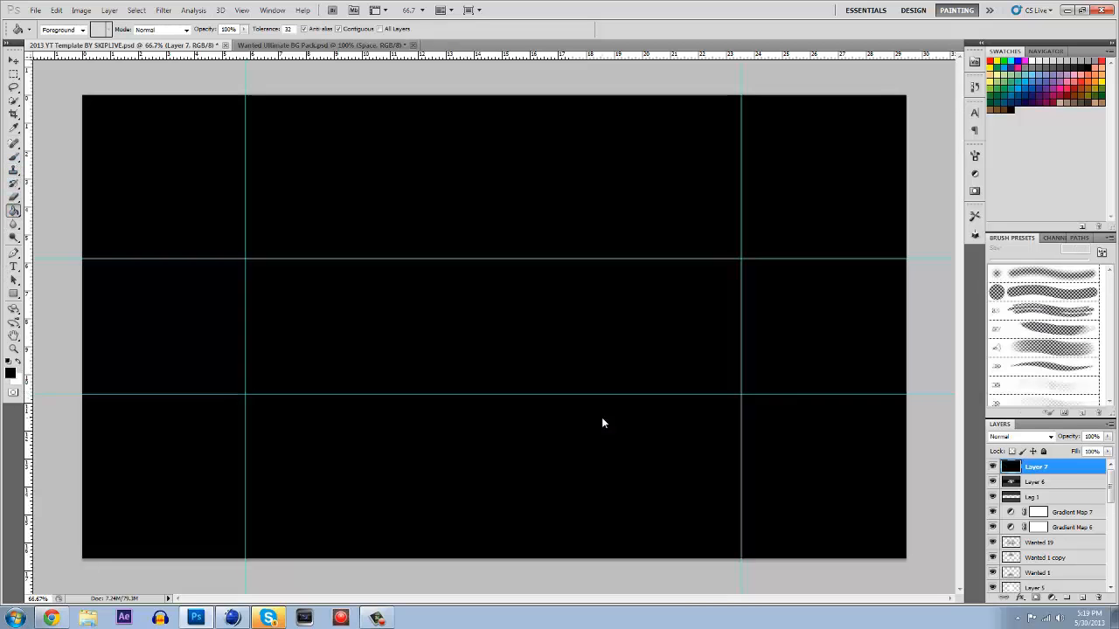
Move the Lag 1 layer above the black-filled Layer 7
{"action": "left_click", "coordinate": [1051, 438]}
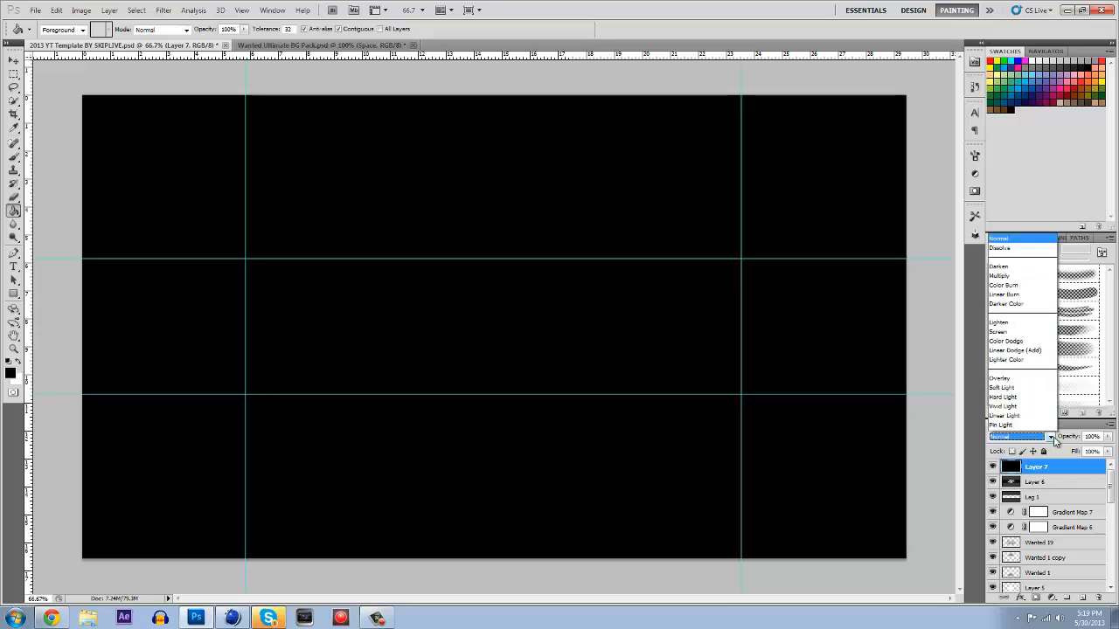
{"action": "left_click", "coordinate": [1062, 474]}
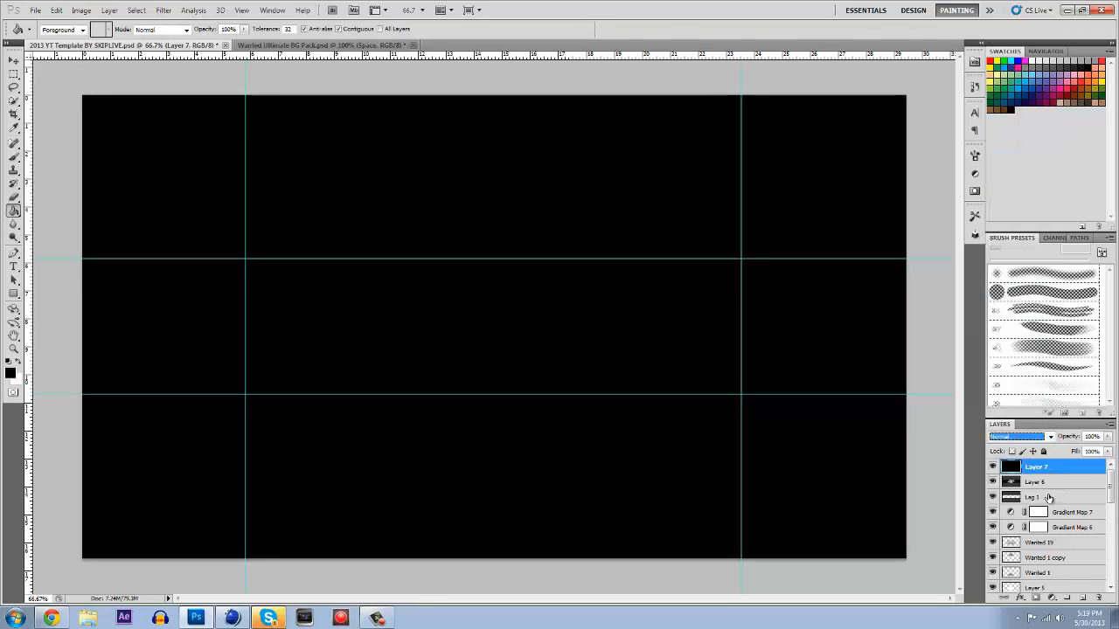
{"action": "left_click_drag", "start_coordinate": [1049, 497], "coordinate": [1066, 460]}
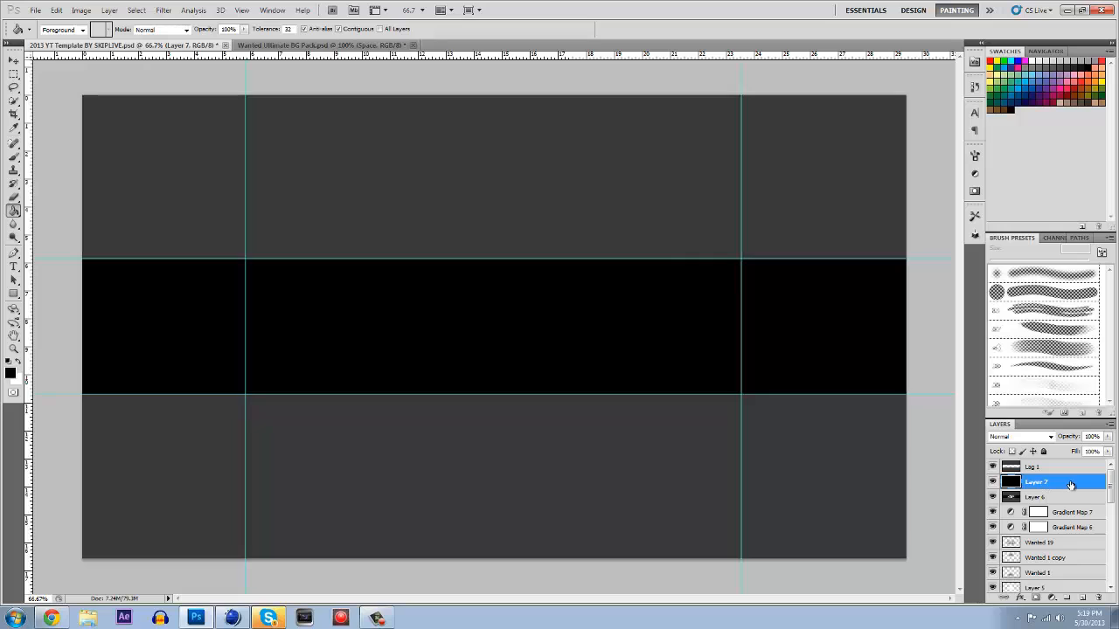
Apply a Pattern Overlay style to Layer 7 using the diagonal stepped pattern, Normal blending, 20% opacity and 100% scale
{"action": "double_click", "coordinate": [1070, 485]}
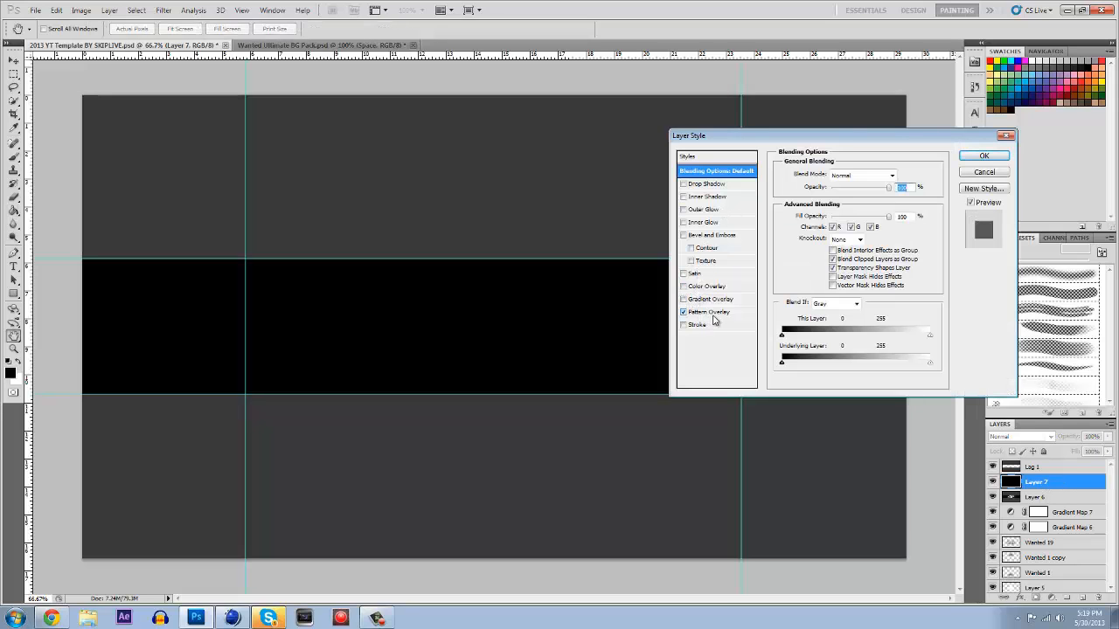
{"action": "left_click", "coordinate": [713, 316]}
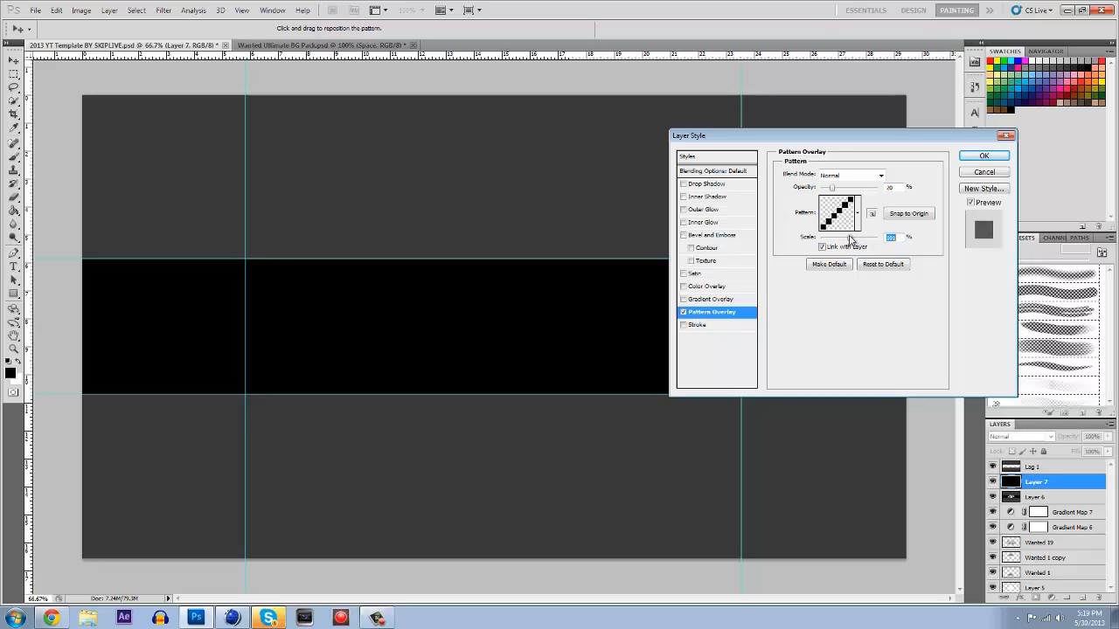
{"action": "left_click", "coordinate": [983, 155]}
Blend Layer 7 with Overlay at about 55% opacity and compare the banner with that layer hidden and shown
{"action": "left_click", "coordinate": [1050, 437]}
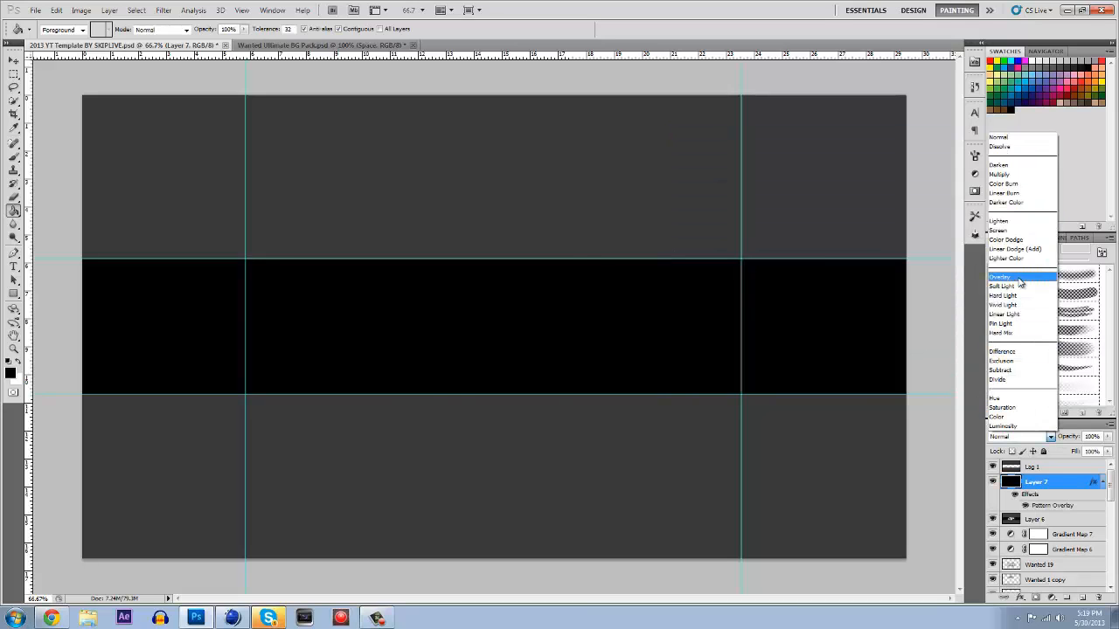
{"action": "left_click", "coordinate": [1011, 286]}
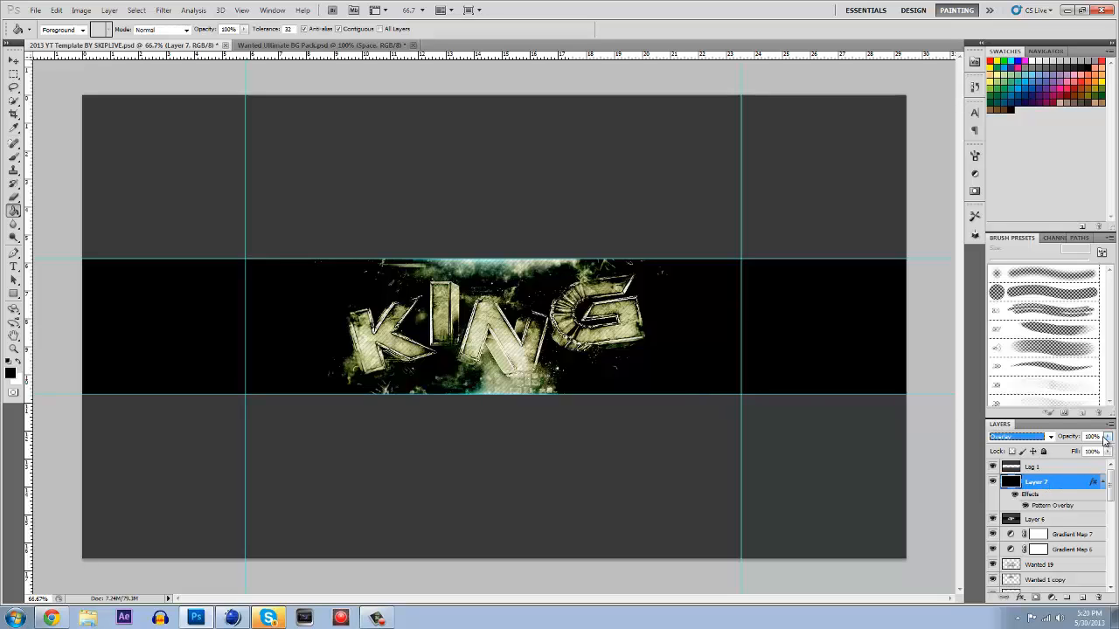
{"action": "left_click", "coordinate": [1106, 437]}
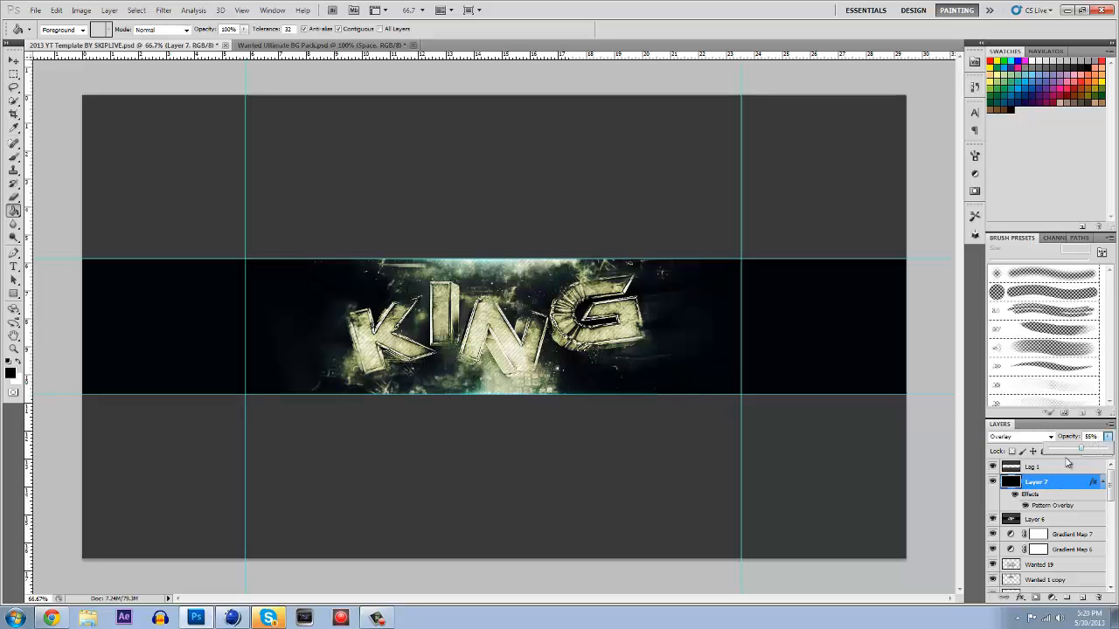
{"action": "left_click", "coordinate": [993, 483]}
{"action": "left_click", "coordinate": [993, 482]}
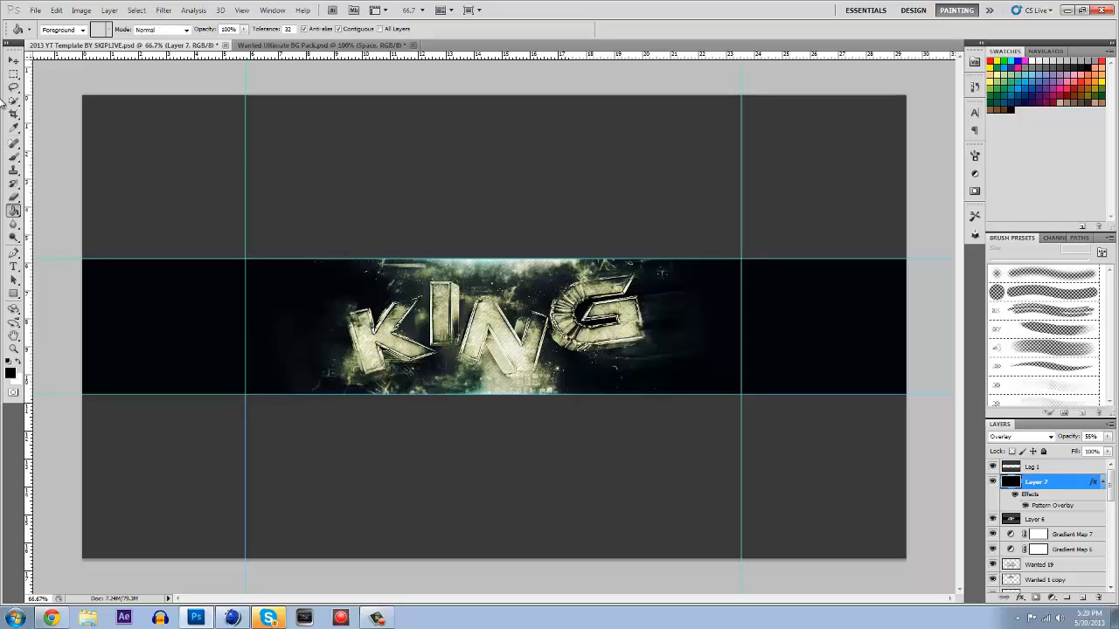
Erase areas of Layer 7 on both sides of the KING logo, raising the Eraser opacity to 100%
{"action": "left_click", "coordinate": [14, 197]}
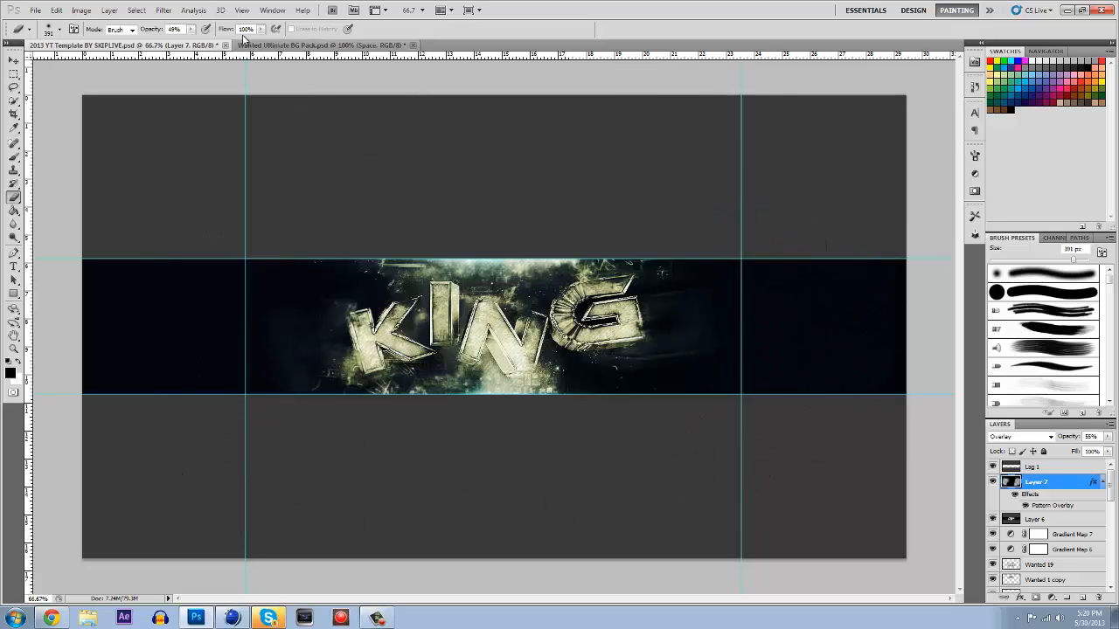
{"action": "left_click", "coordinate": [192, 30]}
{"action": "left_click", "coordinate": [826, 244]}
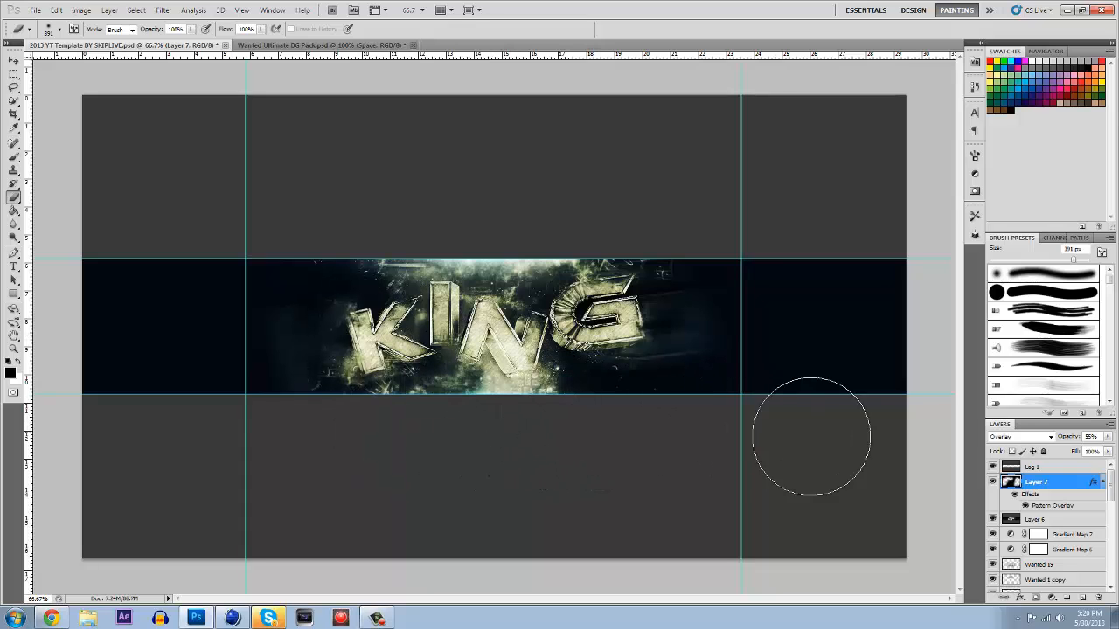
Set Layer 7 to 43% opacity with Lighten blending and compare the banner with that layer hidden and shown
{"action": "left_click", "coordinate": [1108, 436]}
{"action": "left_click_drag", "start_coordinate": [1084, 449], "coordinate": [1072, 449]}
{"action": "left_click", "coordinate": [1050, 437]}
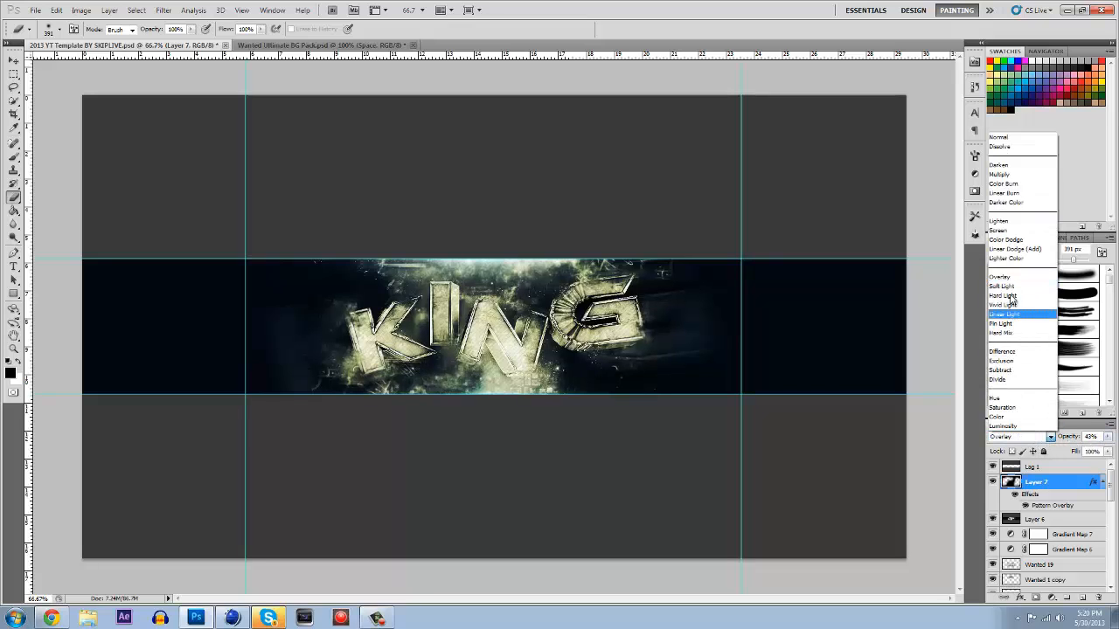
{"action": "left_click", "coordinate": [1005, 221]}
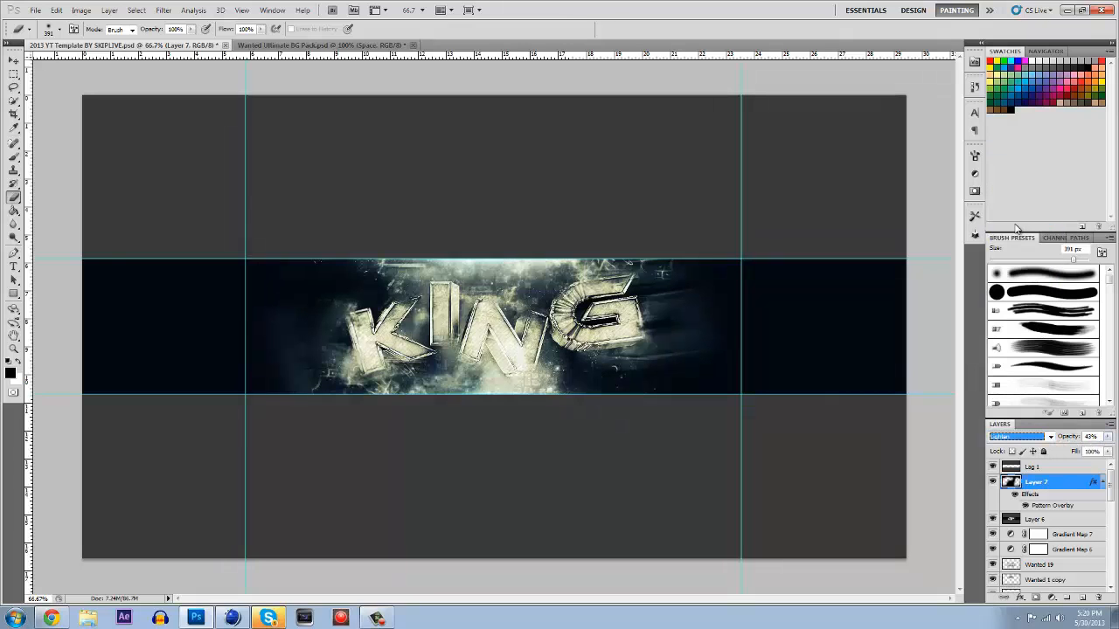
{"action": "left_click", "coordinate": [993, 482]}
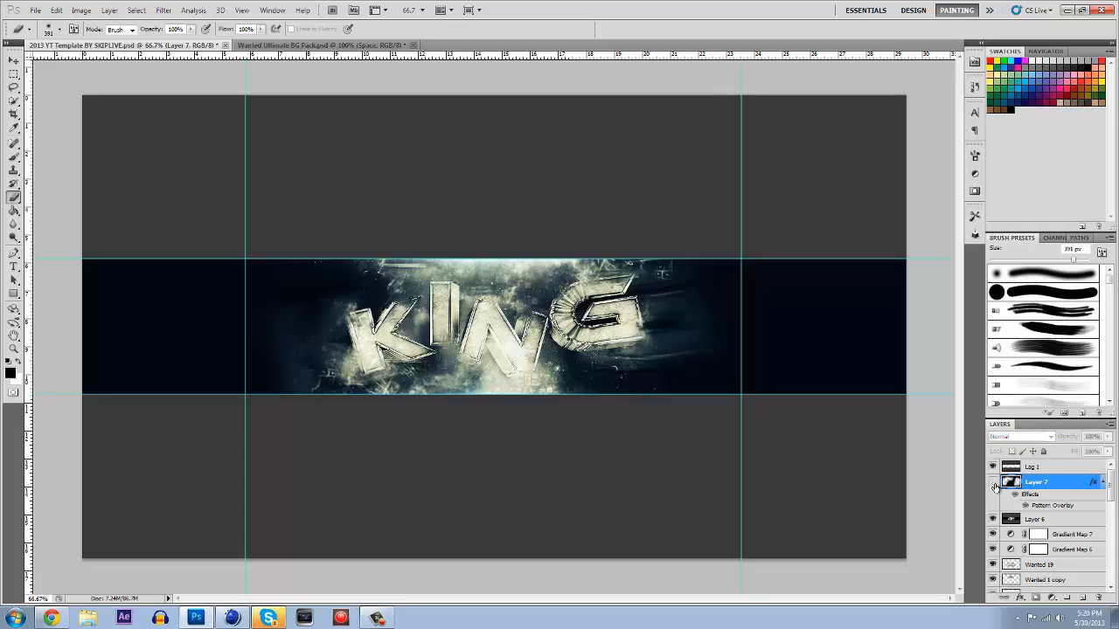
{"action": "left_click", "coordinate": [993, 482]}
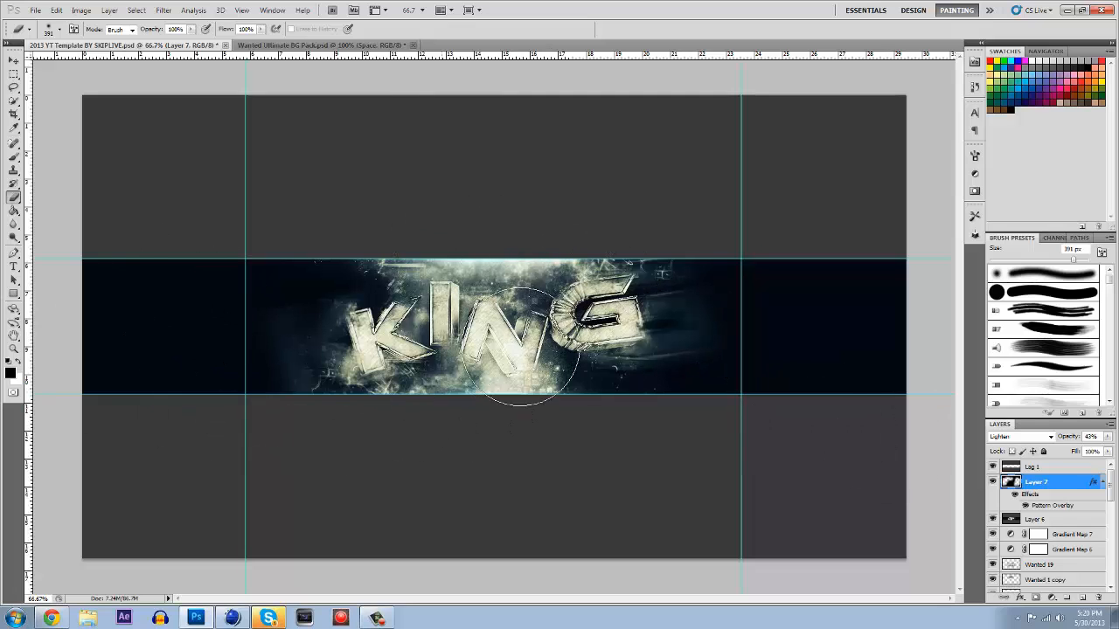
{"action": "left_click", "coordinate": [13, 60]}
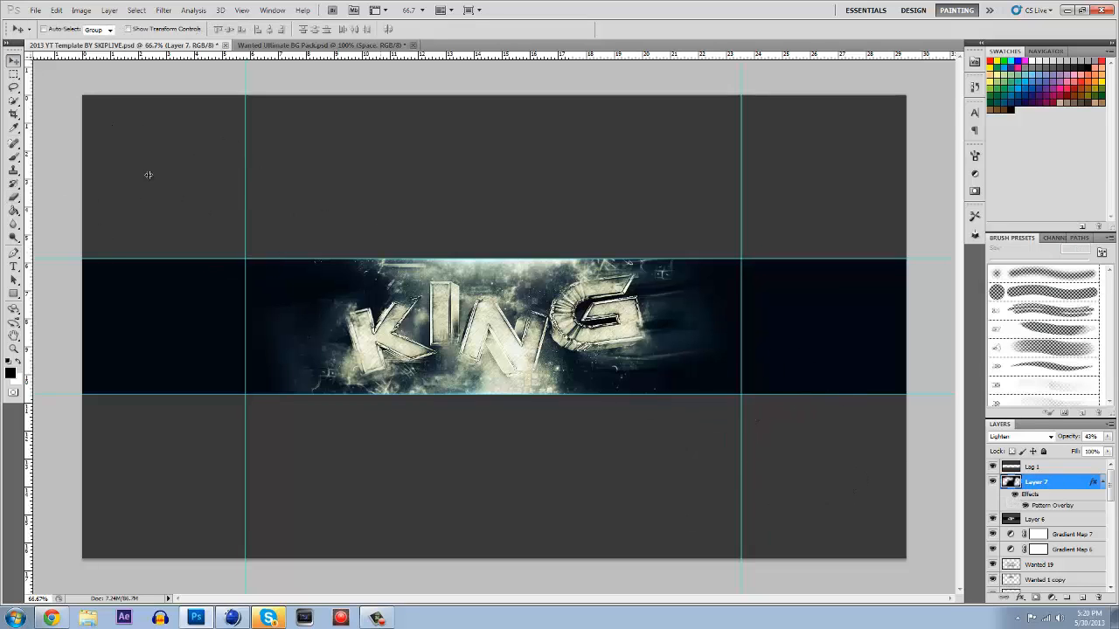
{"action": "left_click", "coordinate": [14, 225]}
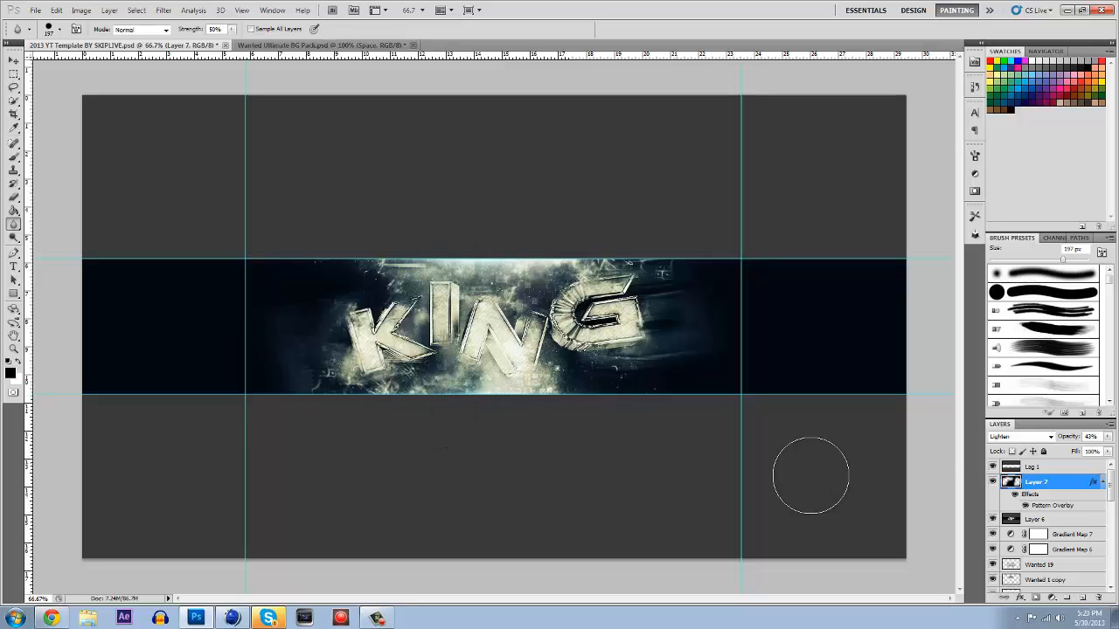
{"action": "left_click", "coordinate": [1061, 467]}
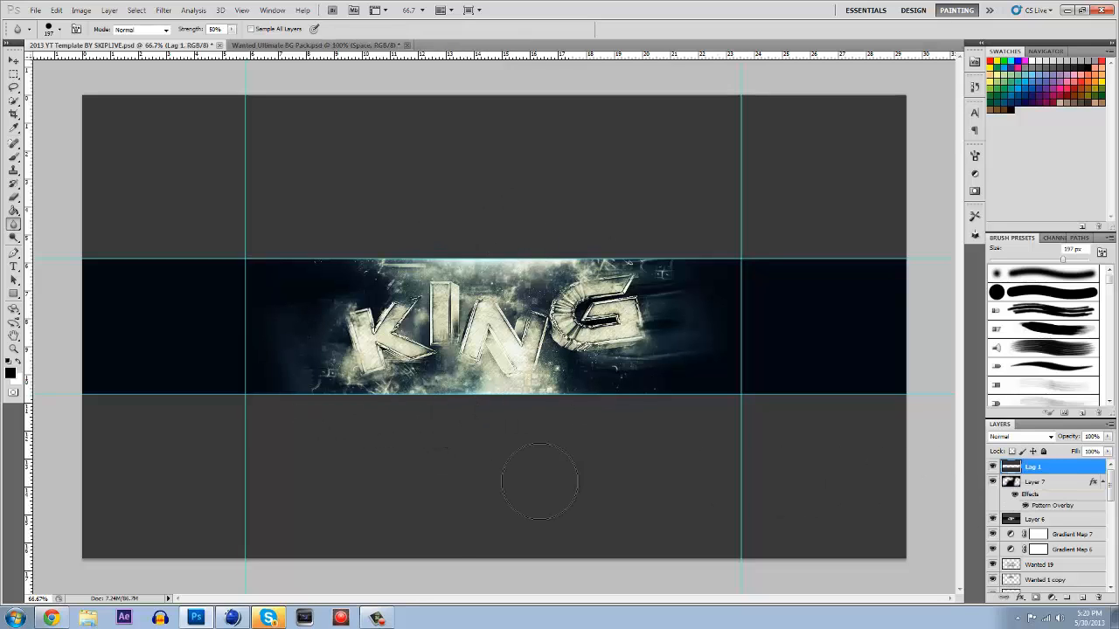
{"action": "left_click", "coordinate": [377, 618]}
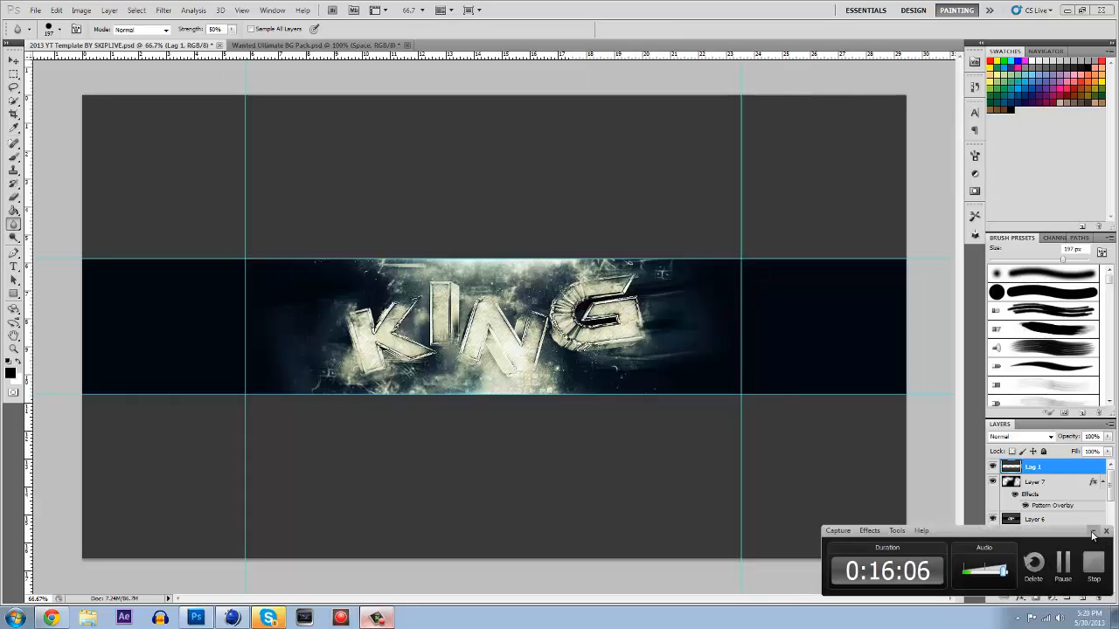
{"action": "left_click", "coordinate": [1093, 532]}
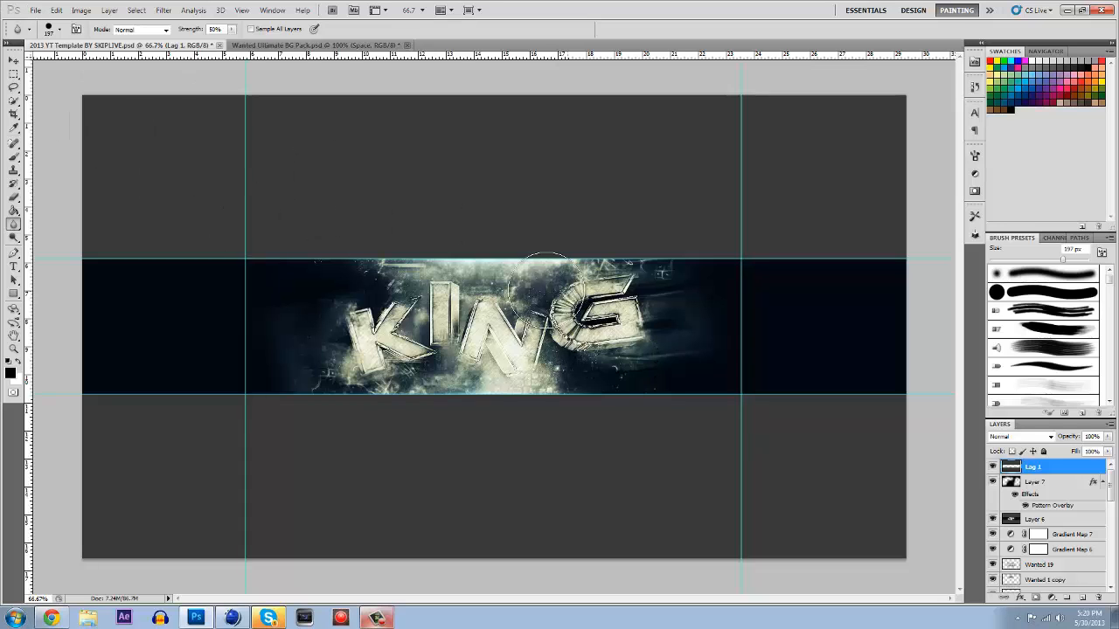
Open the web export of the banner with the PNG-24 format and inspect the KING logo in its preview
{"action": "left_click", "coordinate": [36, 11]}
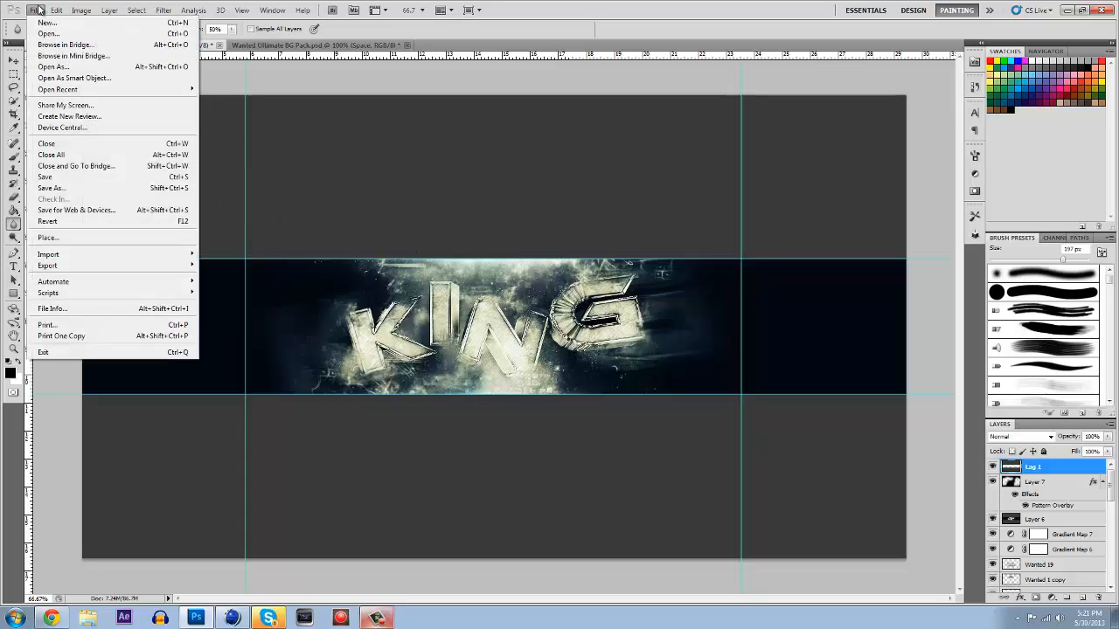
{"action": "left_click", "coordinate": [77, 210]}
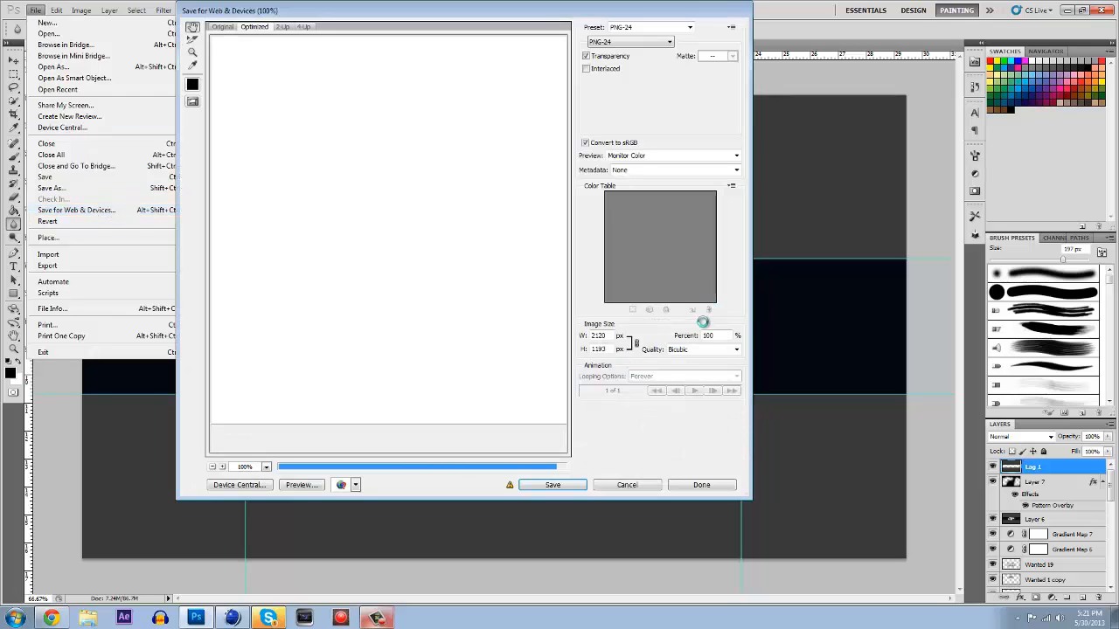
{"action": "left_click_drag", "start_coordinate": [393, 14], "coordinate": [548, 42]}
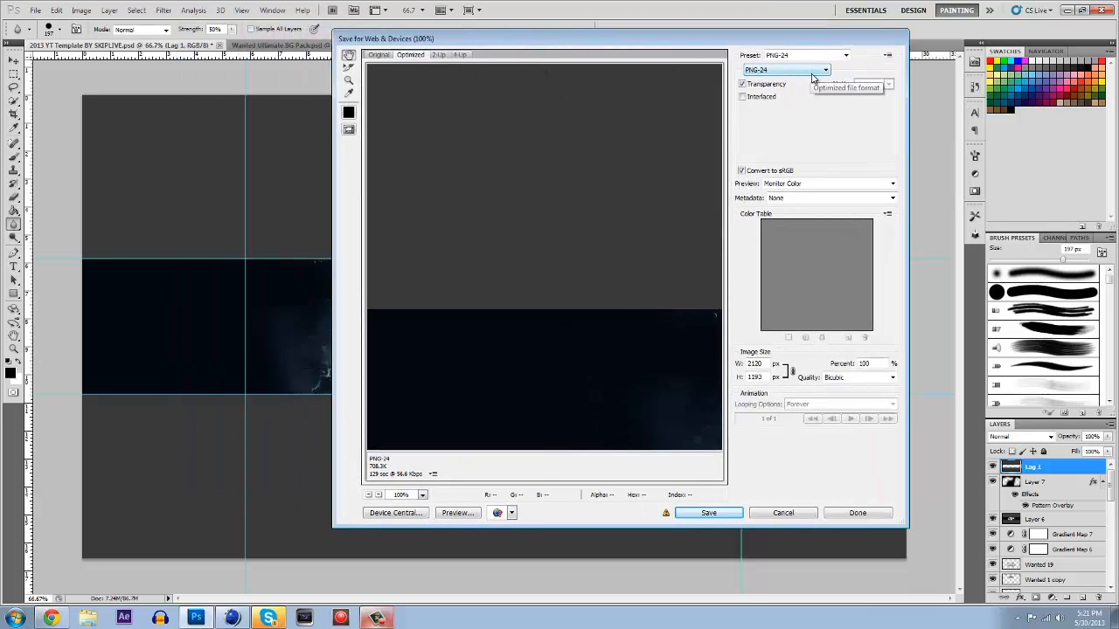
{"action": "scroll", "coordinate": [675, 321], "scroll_direction": "down", "scroll_amount": 5}
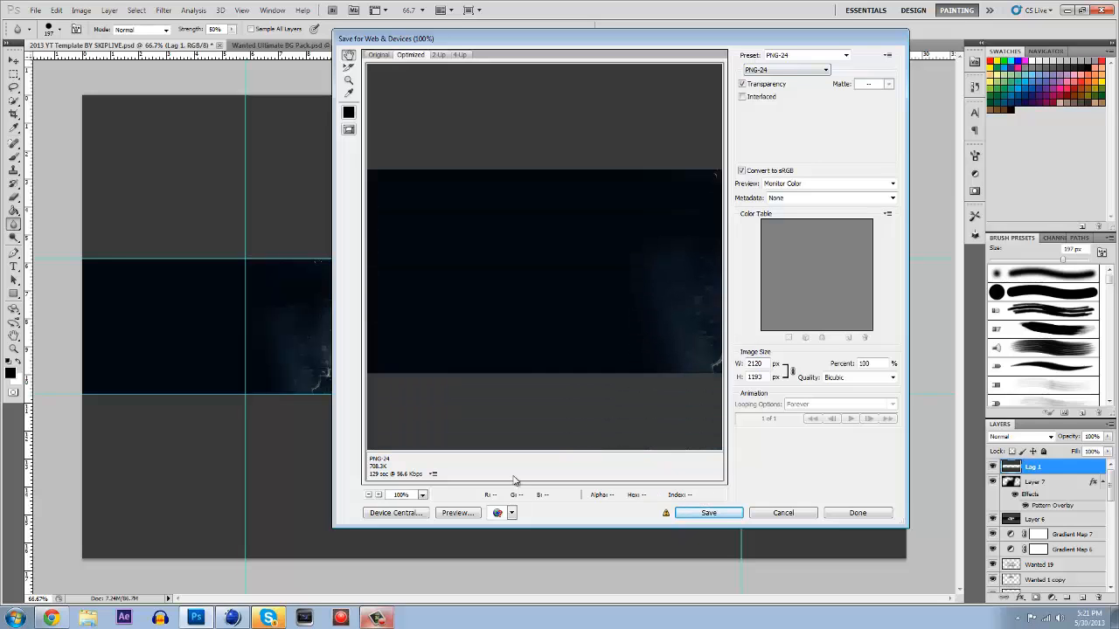
{"action": "left_click_drag", "start_coordinate": [657, 304], "coordinate": [348, 305]}
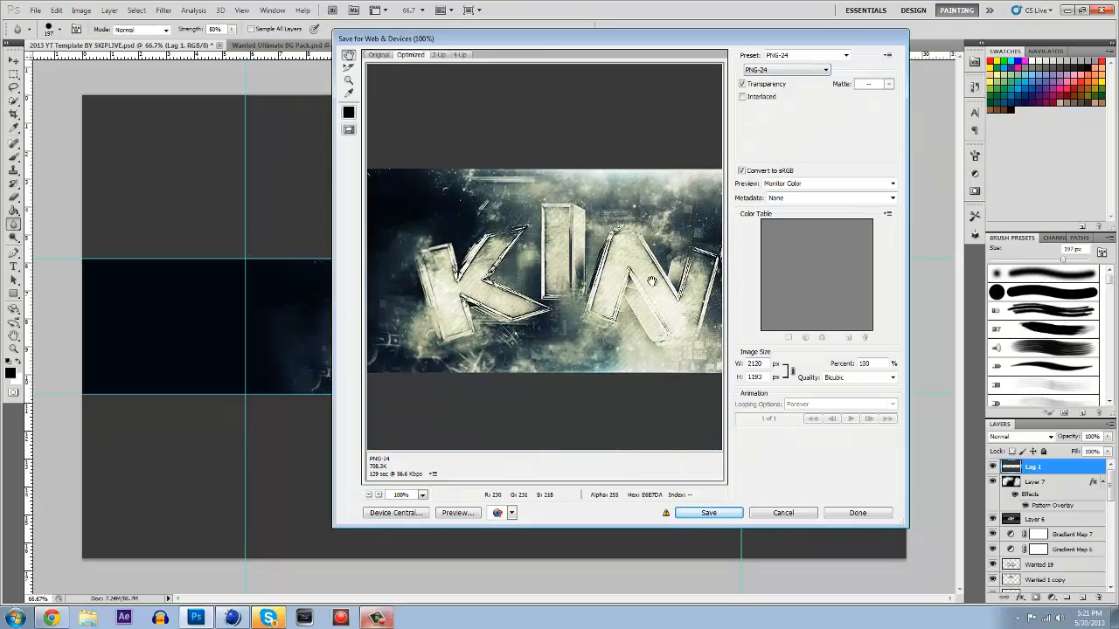
{"action": "left_click_drag", "start_coordinate": [654, 283], "coordinate": [429, 280]}
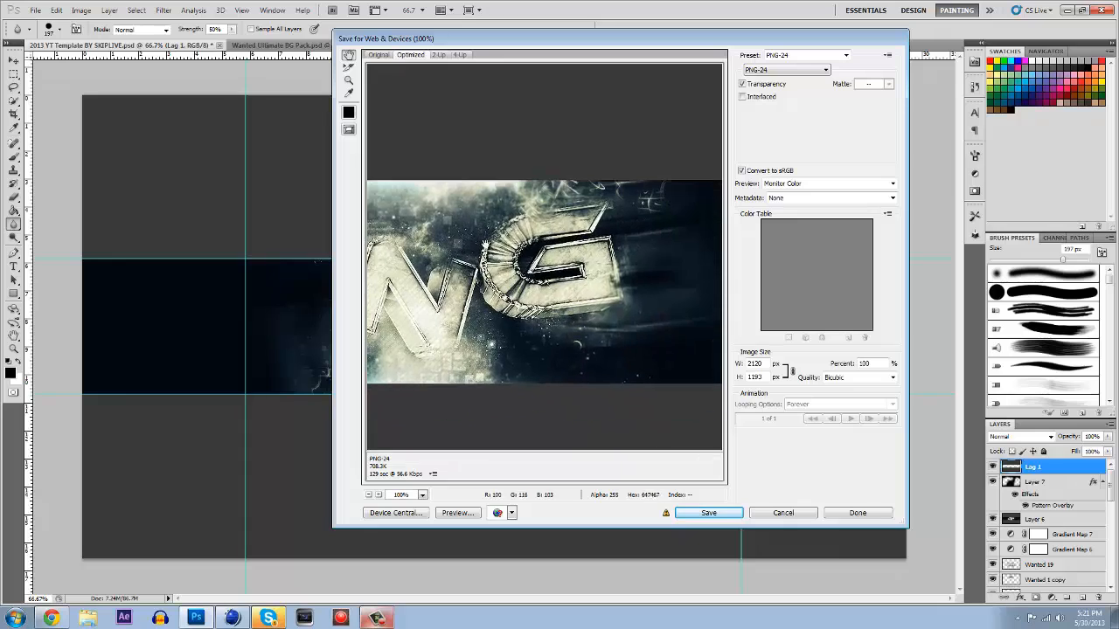
Save the optimized PNG to the Desktop with the file name "king bg"
{"action": "left_click", "coordinate": [720, 518]}
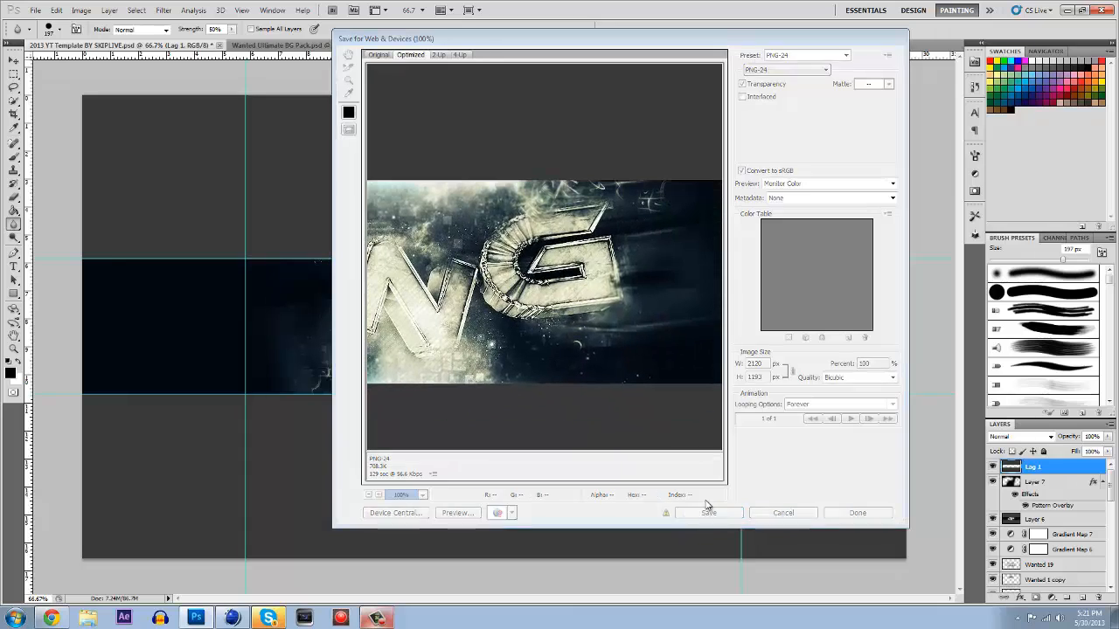
{"action": "left_click", "coordinate": [370, 138]}
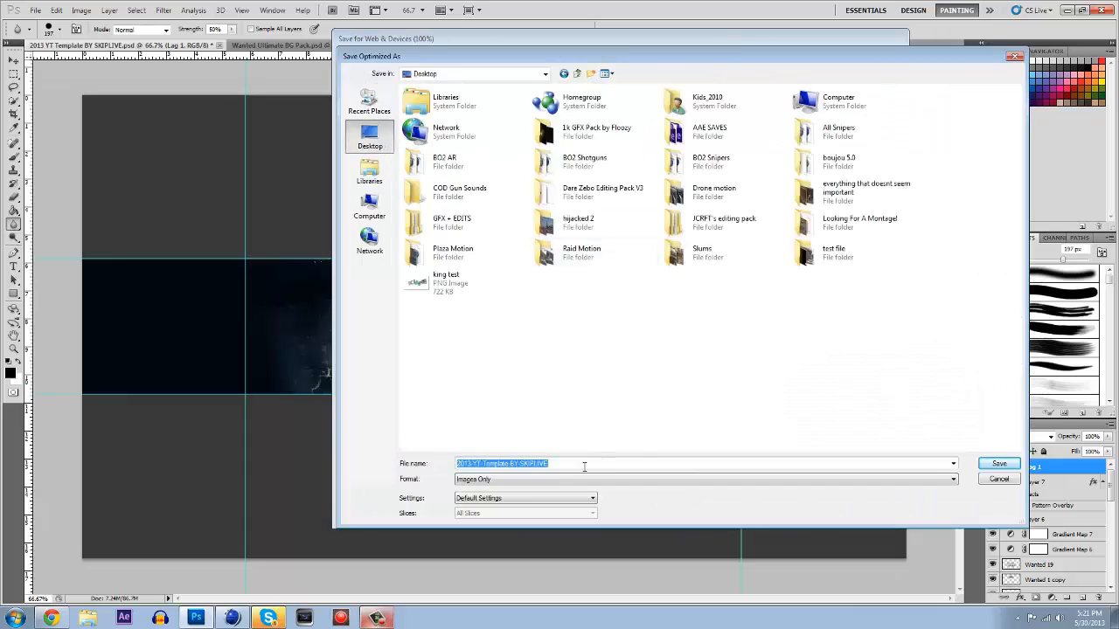
{"action": "type", "text": "k"}
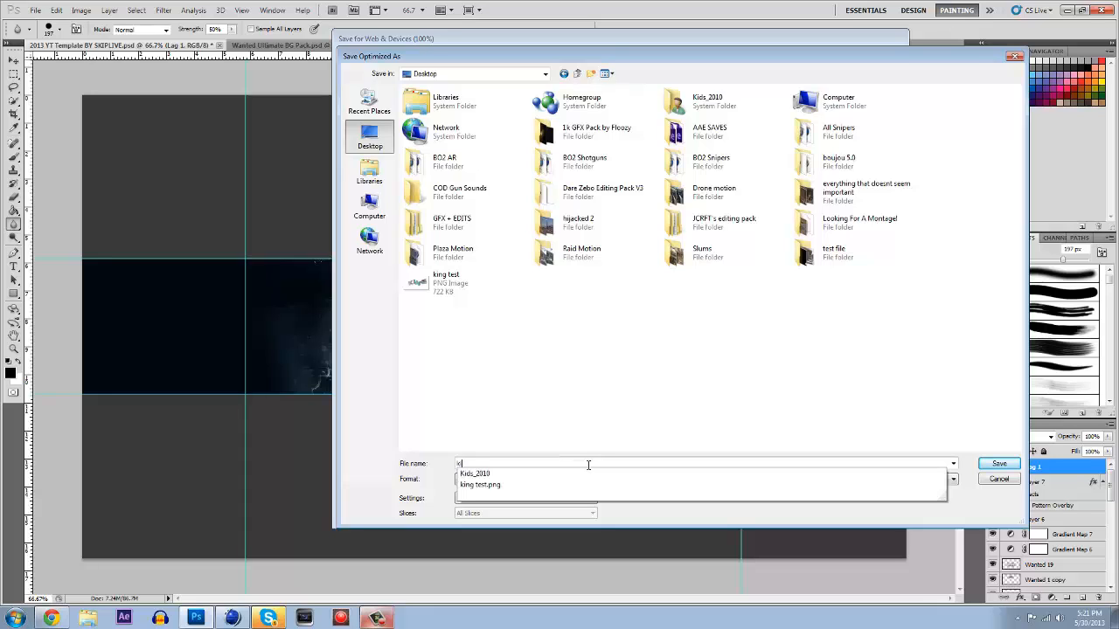
{"action": "type", "text": "ing te"}
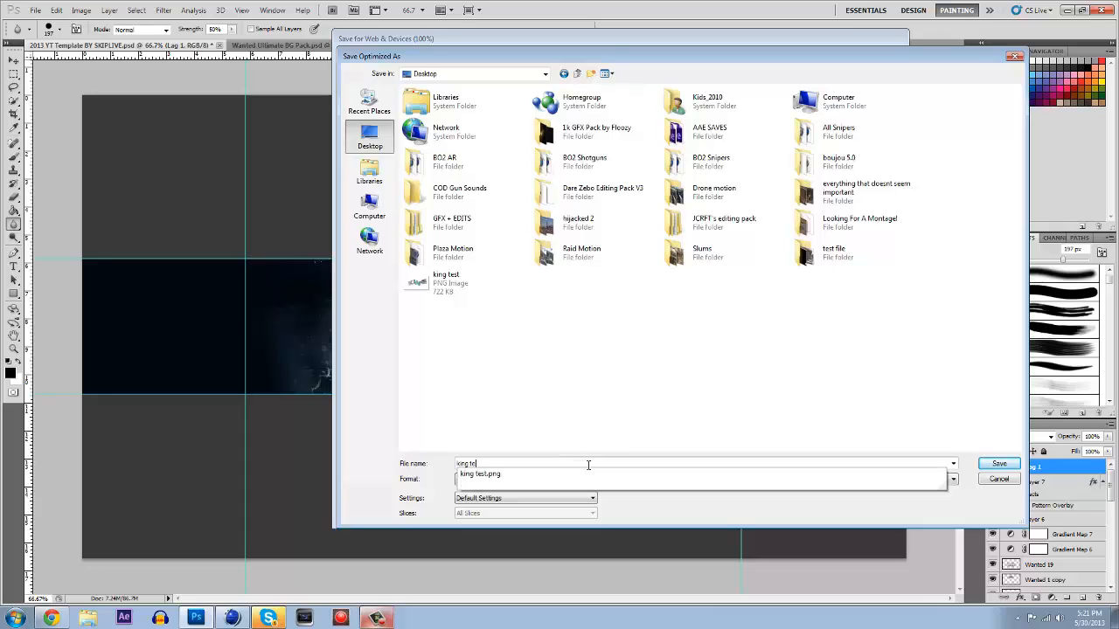
{"action": "type", "text": "xt"}
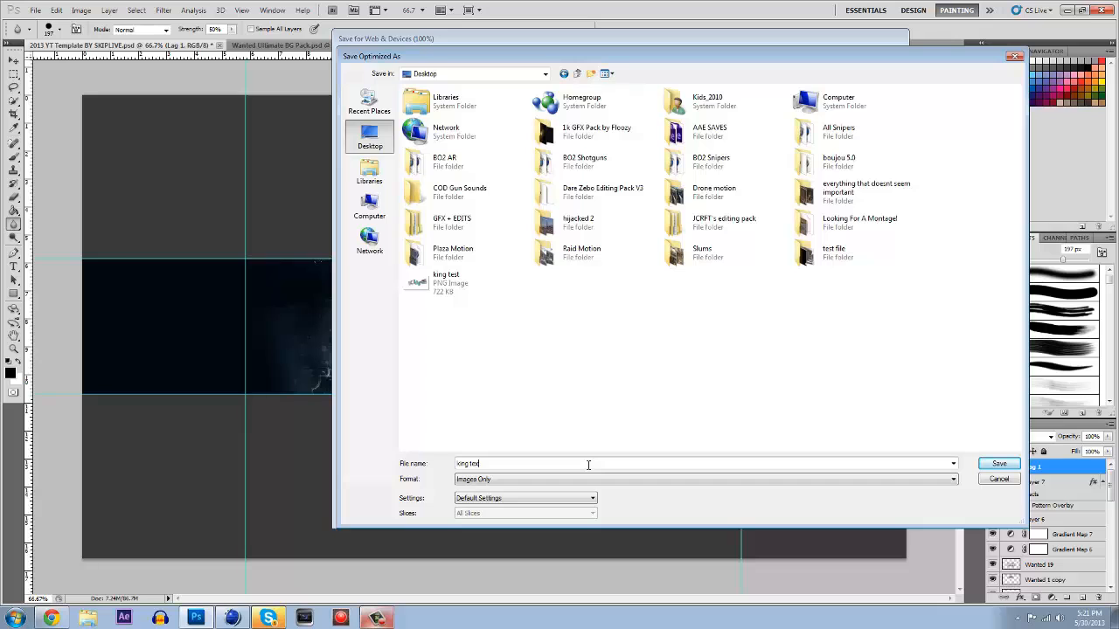
{"action": "key", "text": "BackSpace"}
{"action": "key", "text": "BackSpace"}
{"action": "key", "text": "BackSpace"}
{"action": "type", "text": "bg"}
{"action": "key", "text": "Return"}
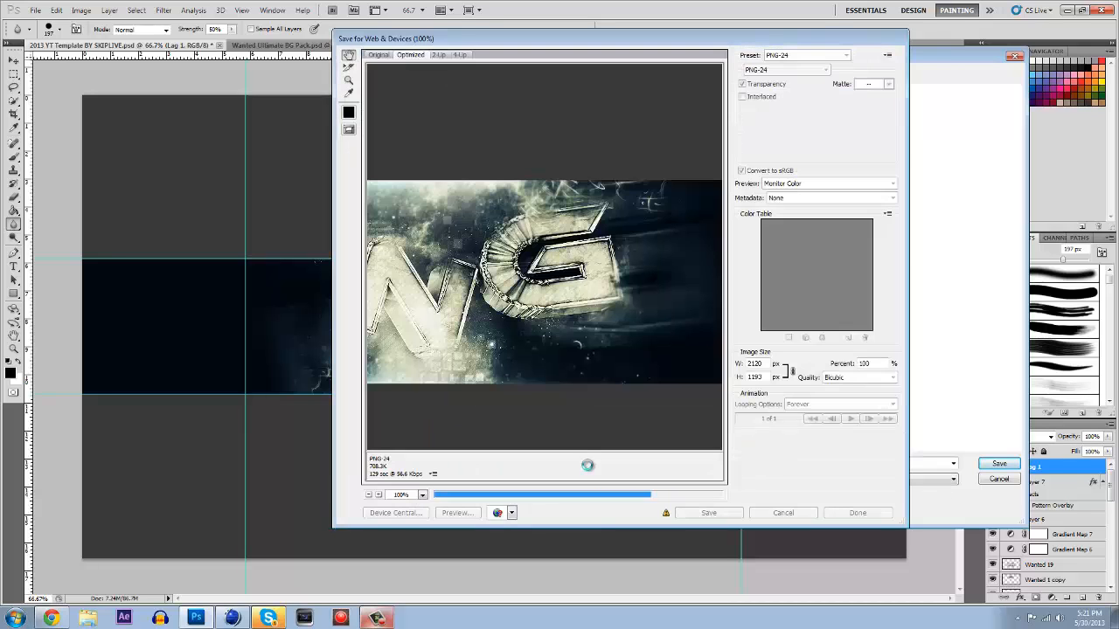